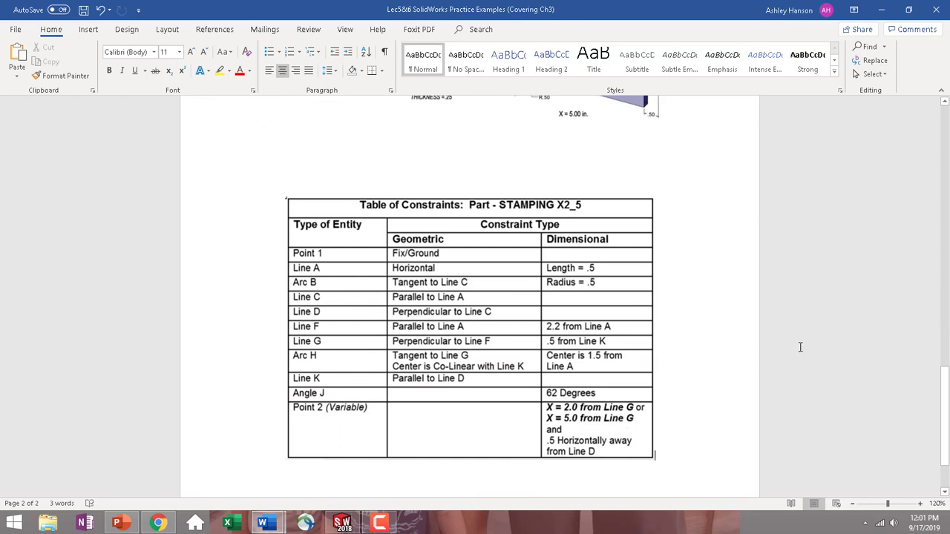
Review the sketching practice examples in the document from the constraints table back to example 1, and switch to SOLIDWORKS.
{"action": "scroll", "coordinate": [800, 346], "scroll_direction": "up", "scroll_amount": 5}
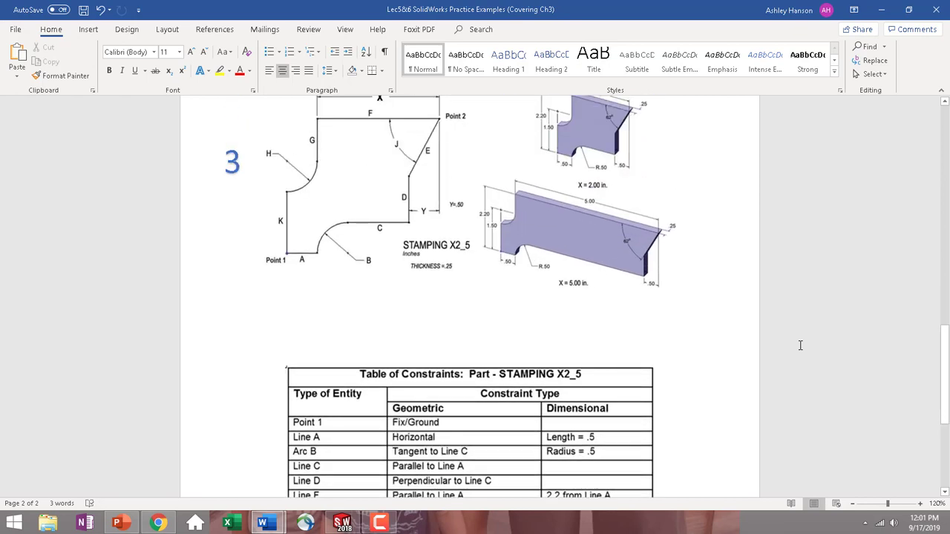
{"action": "scroll", "coordinate": [800, 345], "scroll_direction": "up", "scroll_amount": 14}
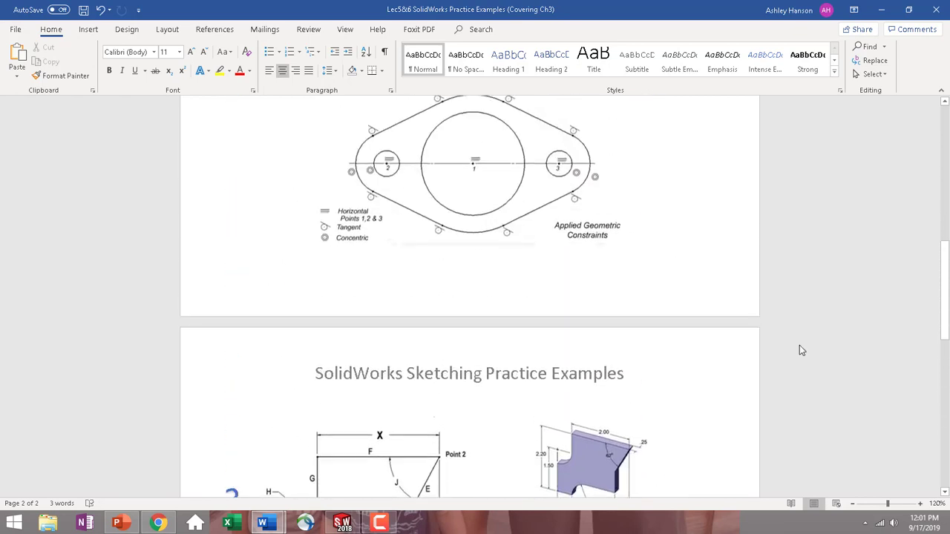
{"action": "scroll", "coordinate": [800, 345], "scroll_direction": "up", "scroll_amount": 2}
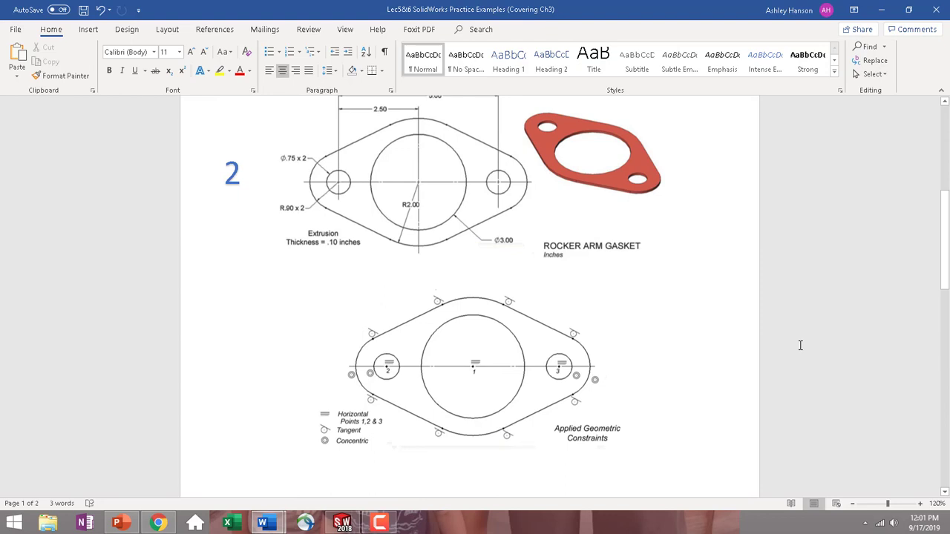
{"action": "scroll", "coordinate": [800, 345], "scroll_direction": "up", "scroll_amount": 10}
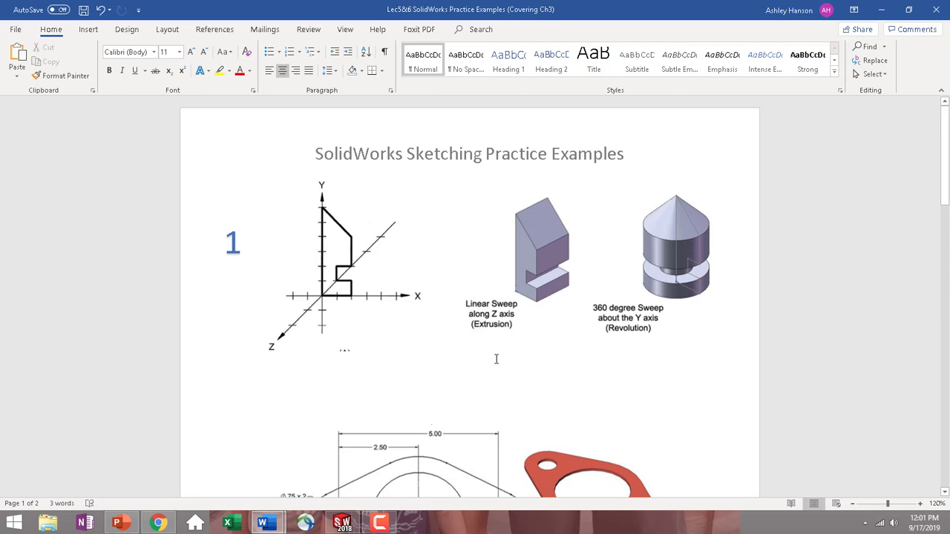
{"action": "scroll", "coordinate": [551, 362], "scroll_direction": "down", "scroll_amount": 4}
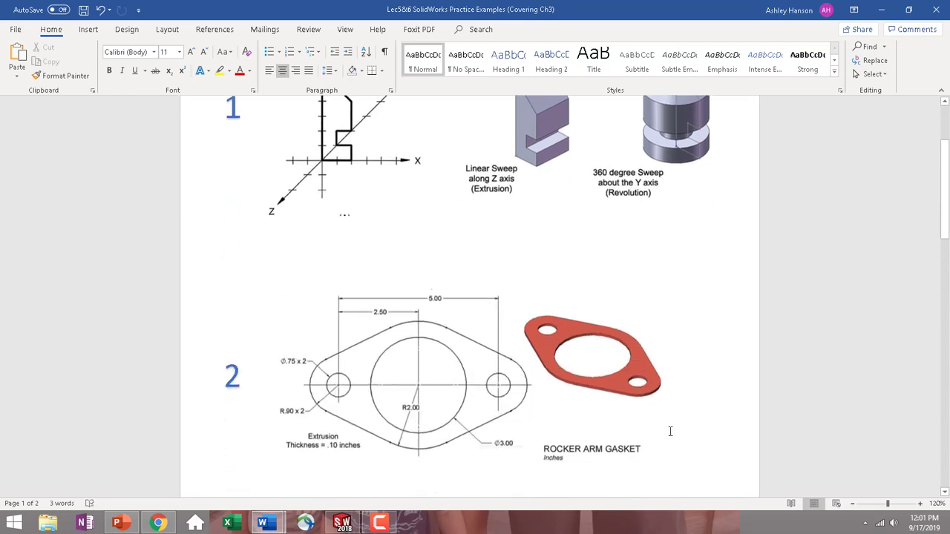
{"action": "scroll", "coordinate": [672, 431], "scroll_direction": "up", "scroll_amount": 4}
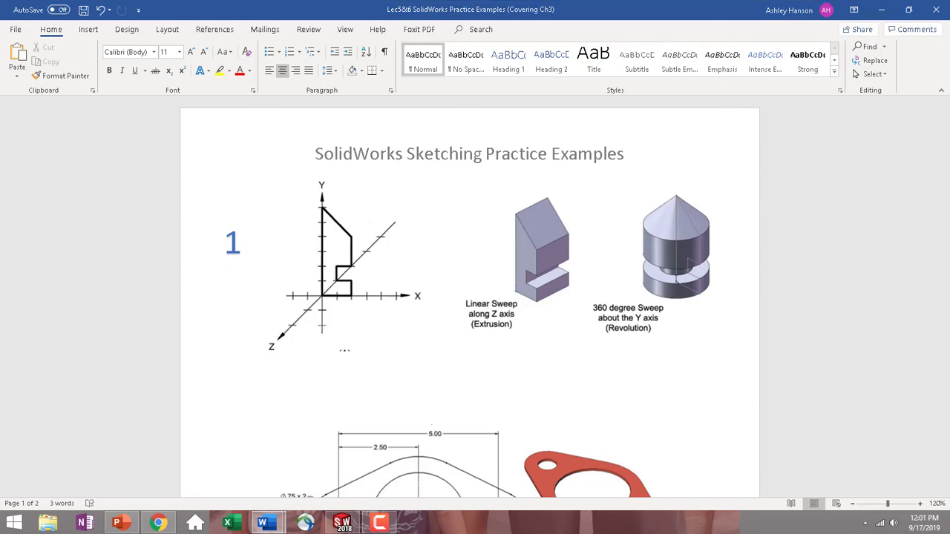
{"action": "key", "text": "alt+Tab"}
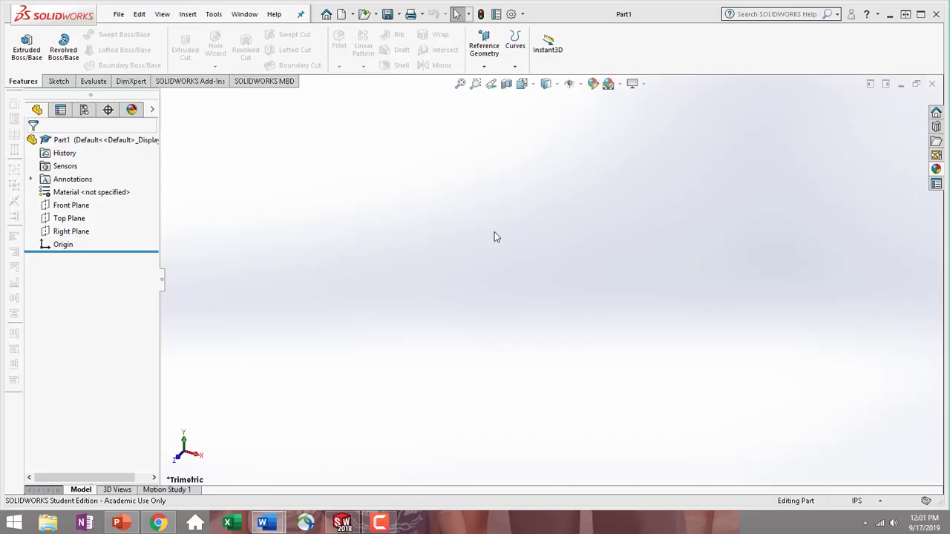
{"action": "left_click", "coordinate": [119, 14]}
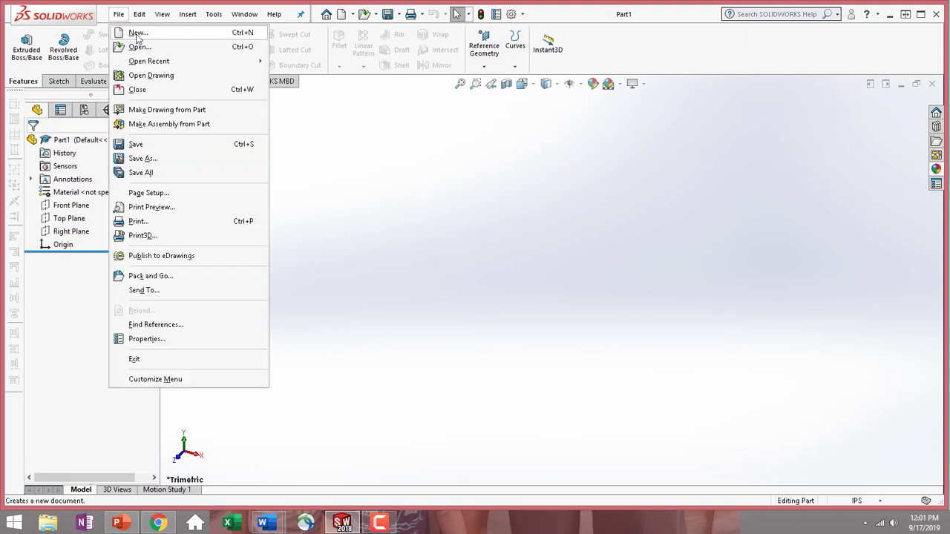
{"action": "left_click", "coordinate": [138, 35]}
{"action": "left_click", "coordinate": [564, 202]}
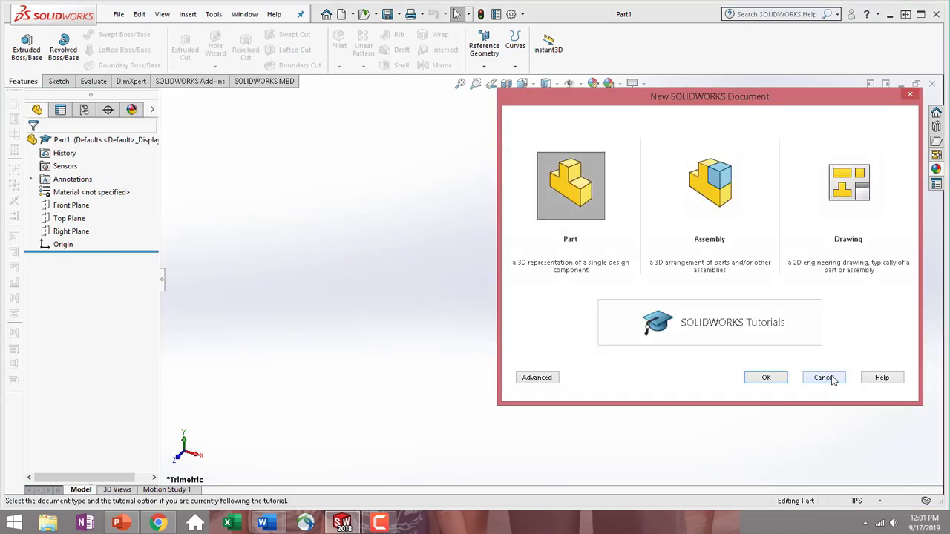
{"action": "left_click", "coordinate": [825, 378]}
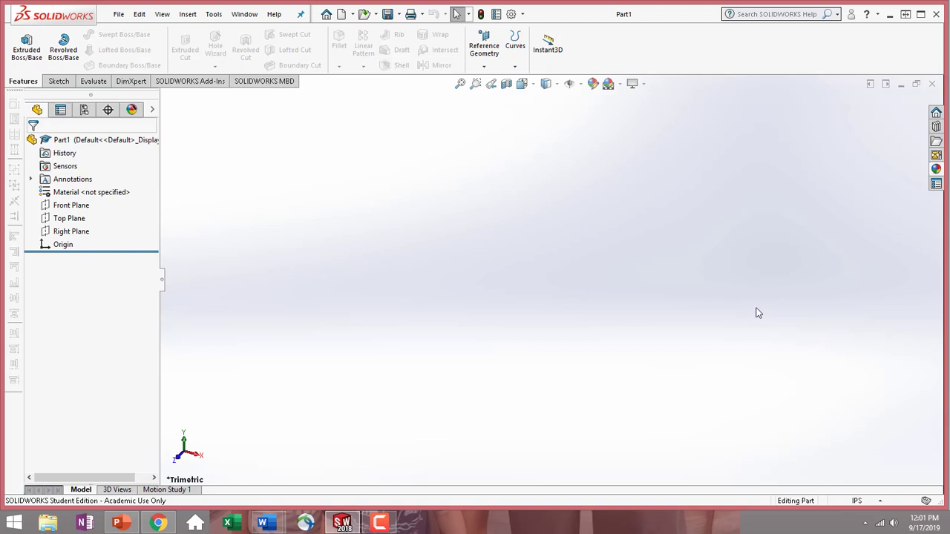
Orient the view normal to the Front Plane and start a new sketch on it.
{"action": "left_click", "coordinate": [72, 205]}
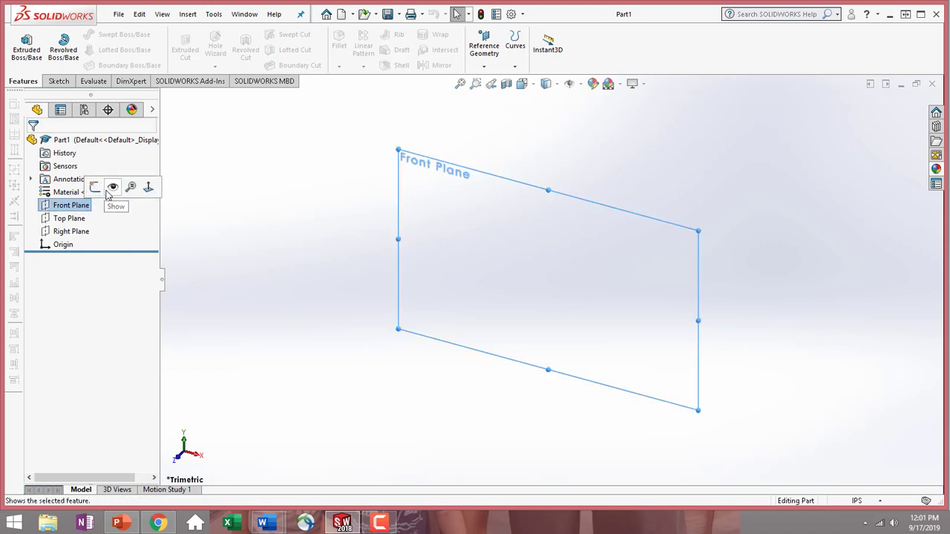
{"action": "left_click", "coordinate": [149, 189]}
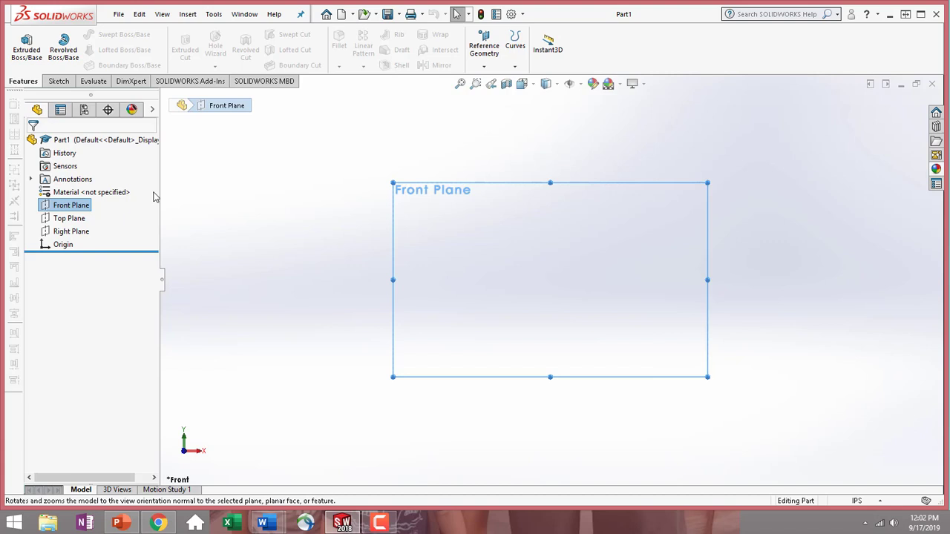
{"action": "left_click", "coordinate": [68, 85]}
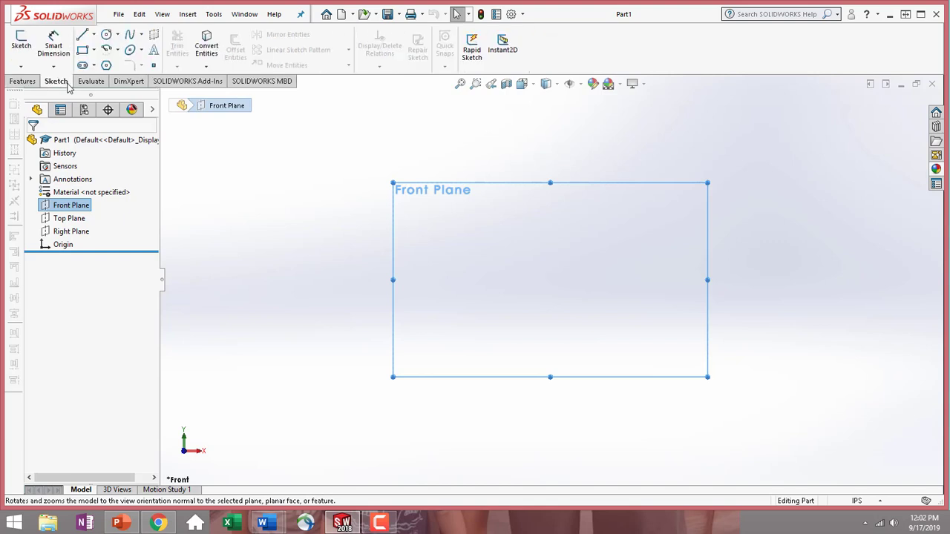
{"action": "left_click", "coordinate": [21, 49]}
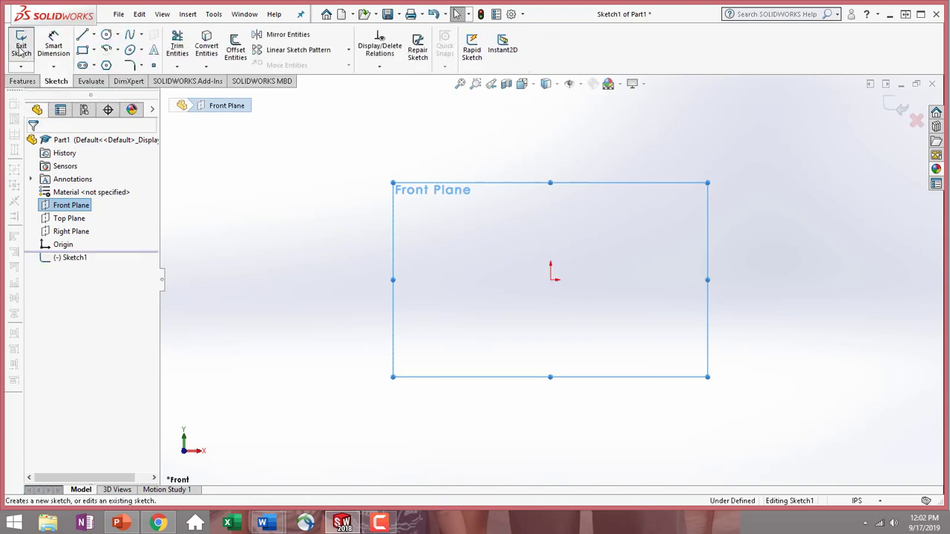
Sketch the profile's base from the origin: about 2.9 in horizontally right, 1.34 in vertically up, and 1.2 in horizontally back inward.
{"action": "left_click", "coordinate": [83, 38]}
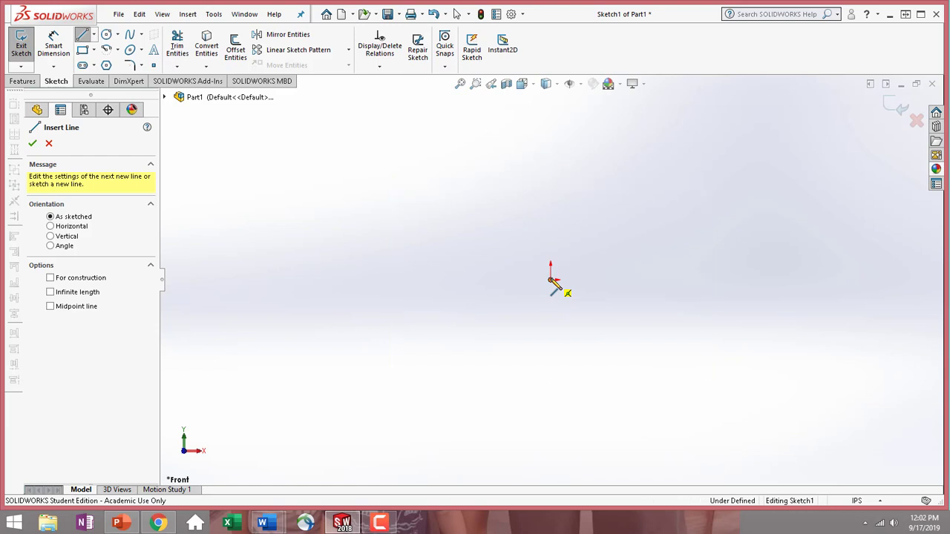
{"action": "left_click", "coordinate": [550, 280]}
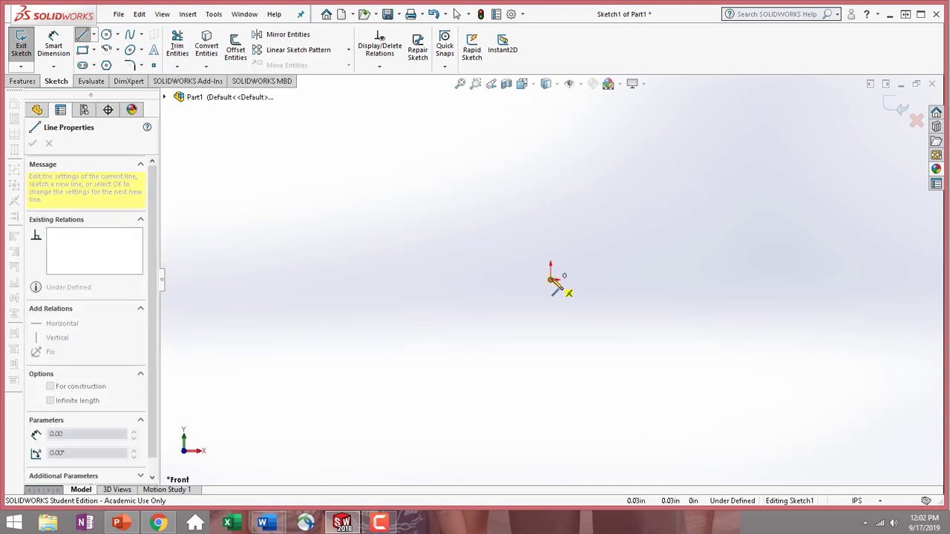
{"action": "left_click", "coordinate": [680, 280]}
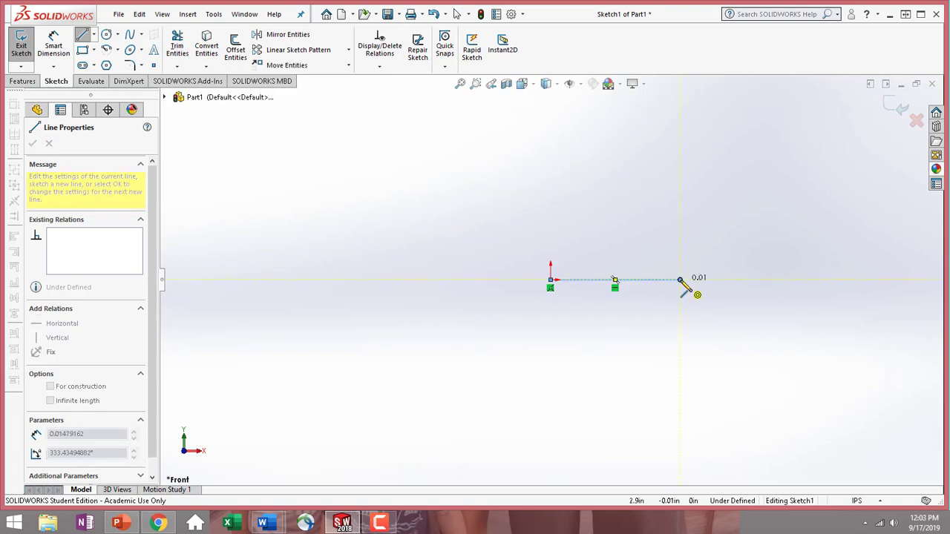
{"action": "left_click", "coordinate": [680, 219]}
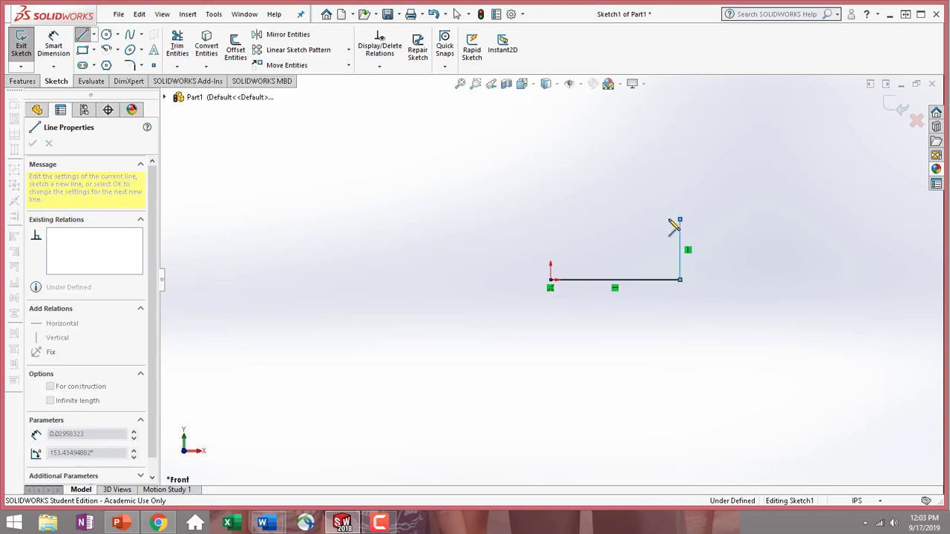
{"action": "left_click", "coordinate": [627, 221]}
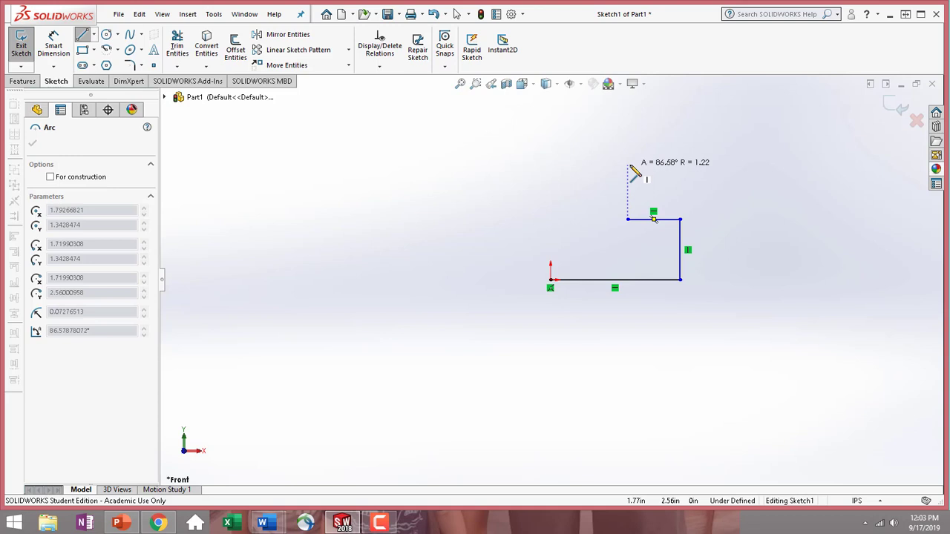
{"action": "key", "text": "Escape"}
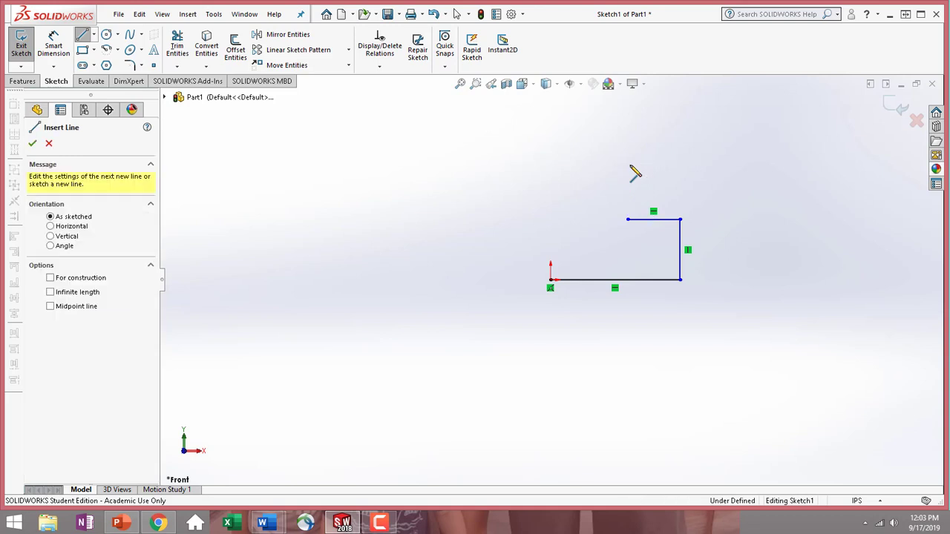
Sketch the rest of the notch with a vertical line about 1.22 in long and a horizontal line back out, aligned with the outer edge.
{"action": "left_click", "coordinate": [628, 165]}
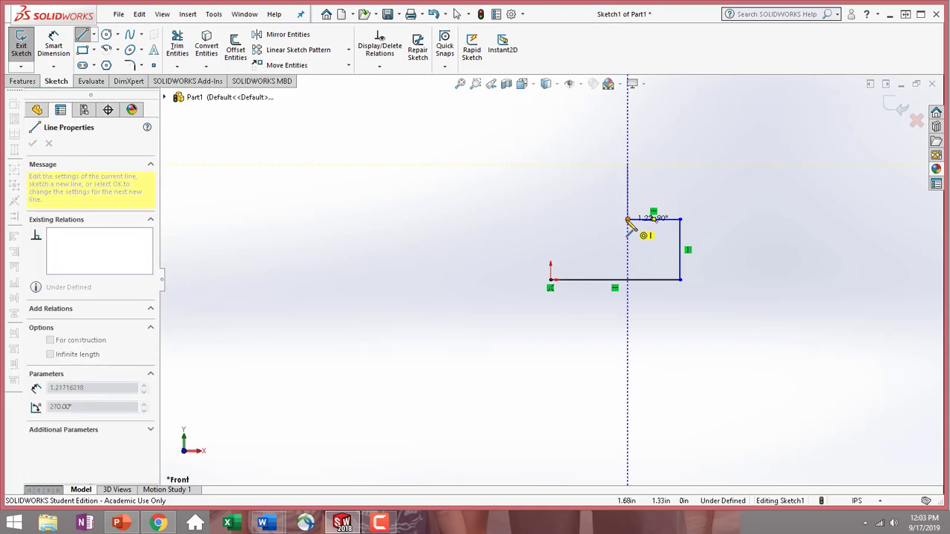
{"action": "left_click", "coordinate": [628, 220]}
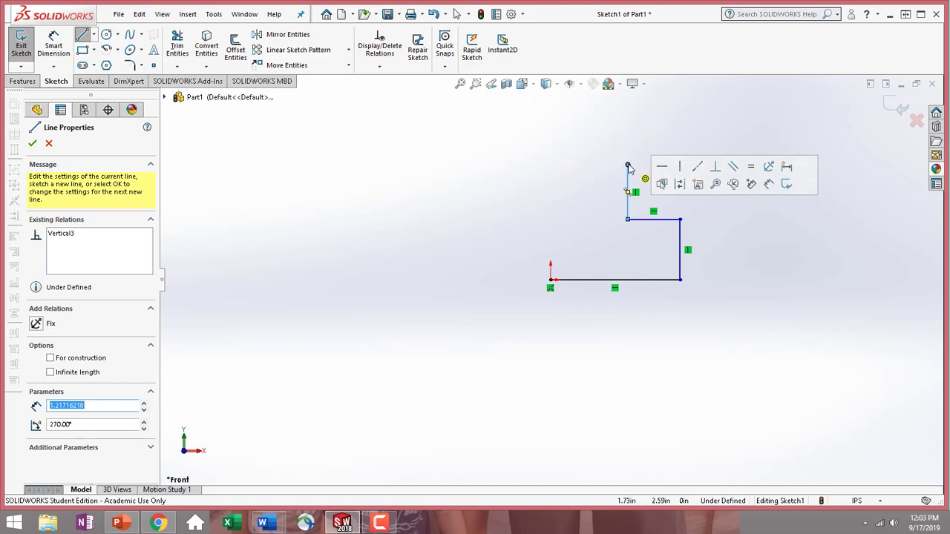
{"action": "mouse_move", "coordinate": [627, 166]}
{"action": "left_mouse_down"}
{"action": "mouse_move", "coordinate": [631, 178]}
{"action": "mouse_move", "coordinate": [583, 220]}
{"action": "mouse_move", "coordinate": [557, 198]}
{"action": "mouse_move", "coordinate": [585, 245]}
{"action": "mouse_move", "coordinate": [605, 324]}
{"action": "left_mouse_up"}
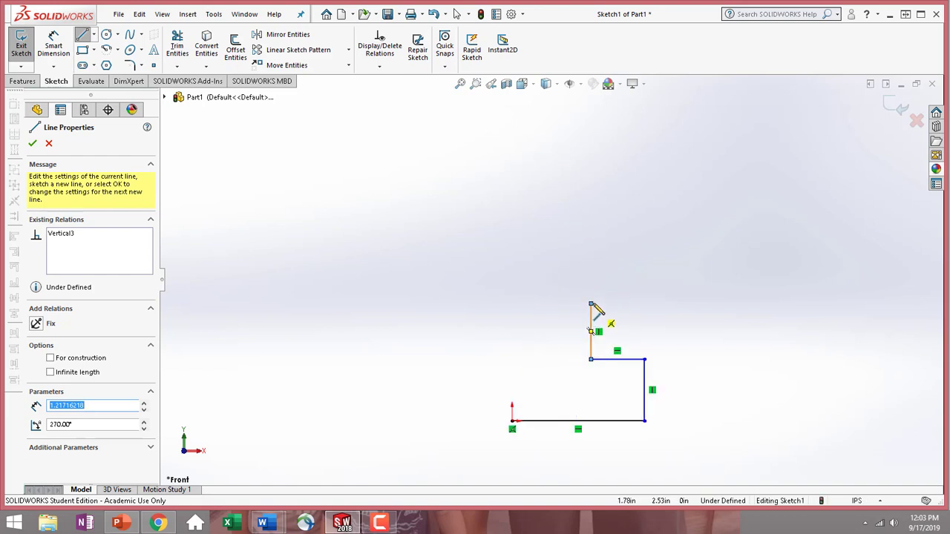
{"action": "left_click", "coordinate": [591, 305]}
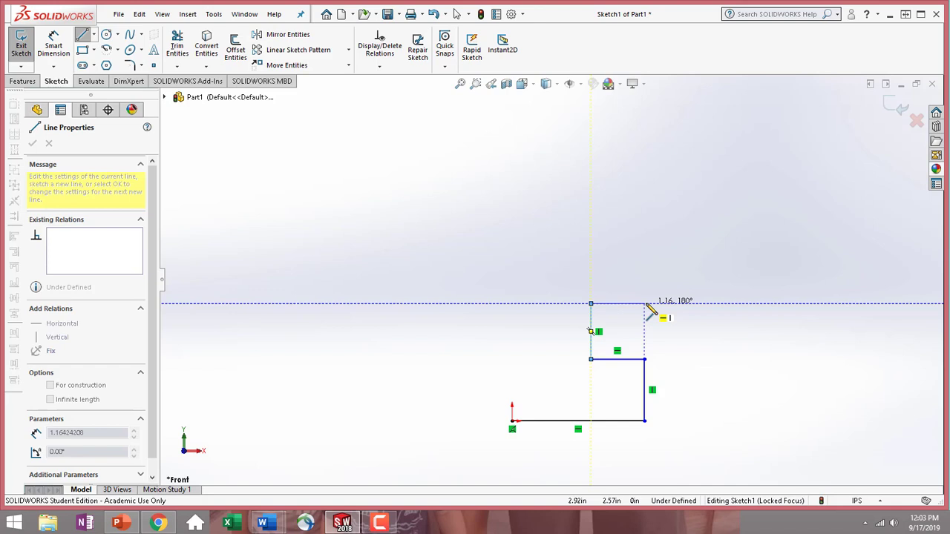
{"action": "double_click", "coordinate": [645, 305]}
{"action": "left_click", "coordinate": [645, 304]}
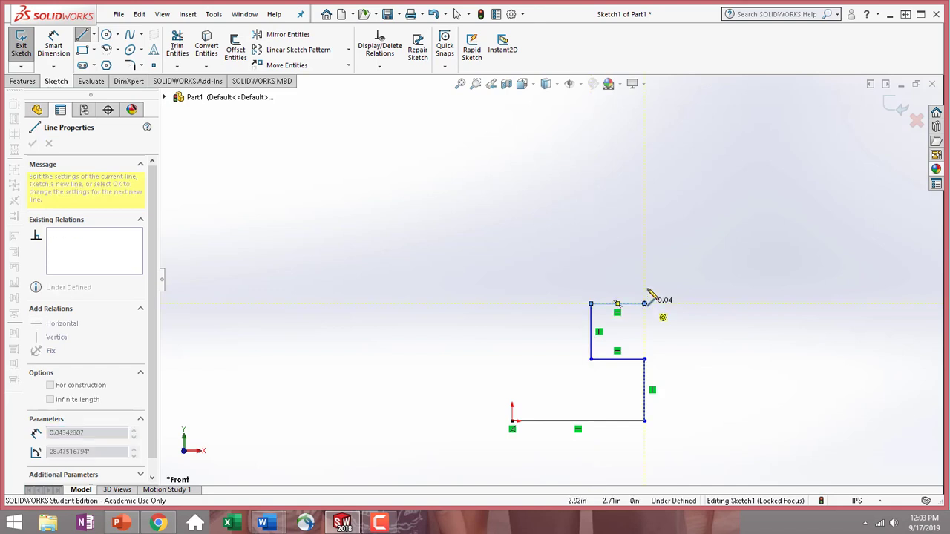
Complete the profile with a vertical line about 3.33 in long, a sloped line about 3.43 in to above the origin, and a closing vertical line.
{"action": "double_click", "coordinate": [644, 153]}
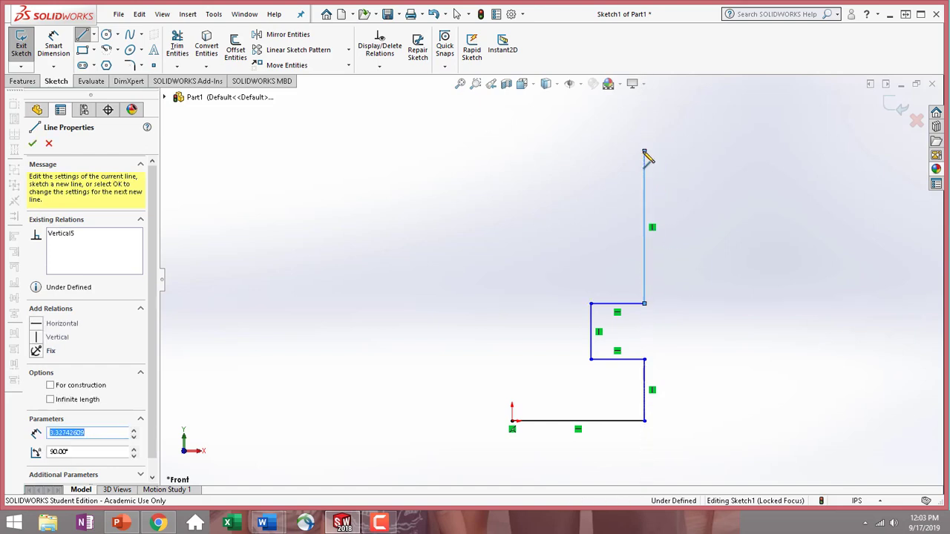
{"action": "key", "text": "z"}
{"action": "left_click", "coordinate": [616, 191]}
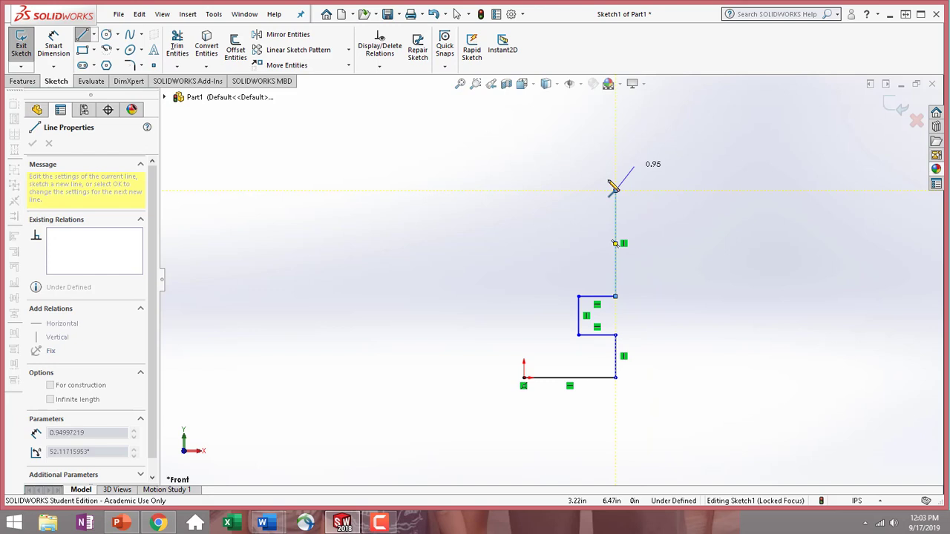
{"action": "left_click", "coordinate": [524, 132]}
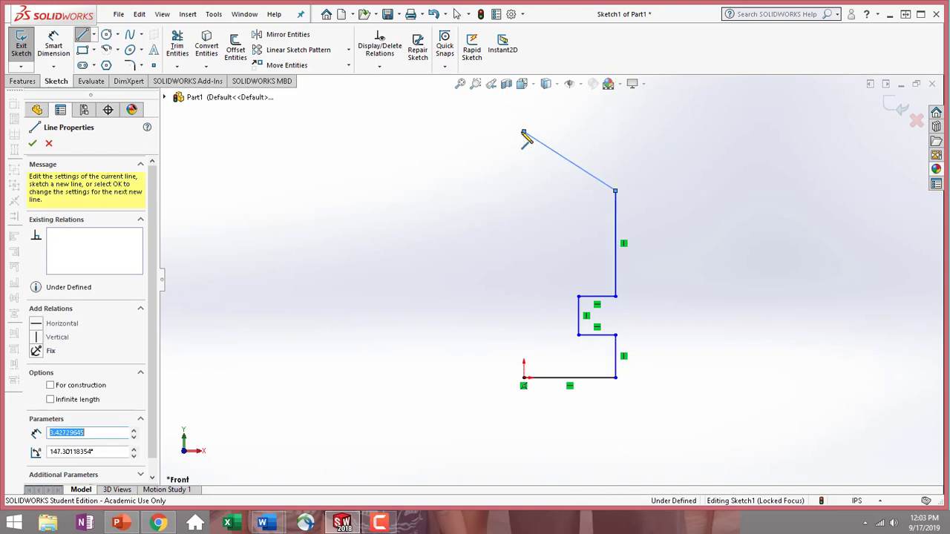
{"action": "left_click", "coordinate": [524, 379]}
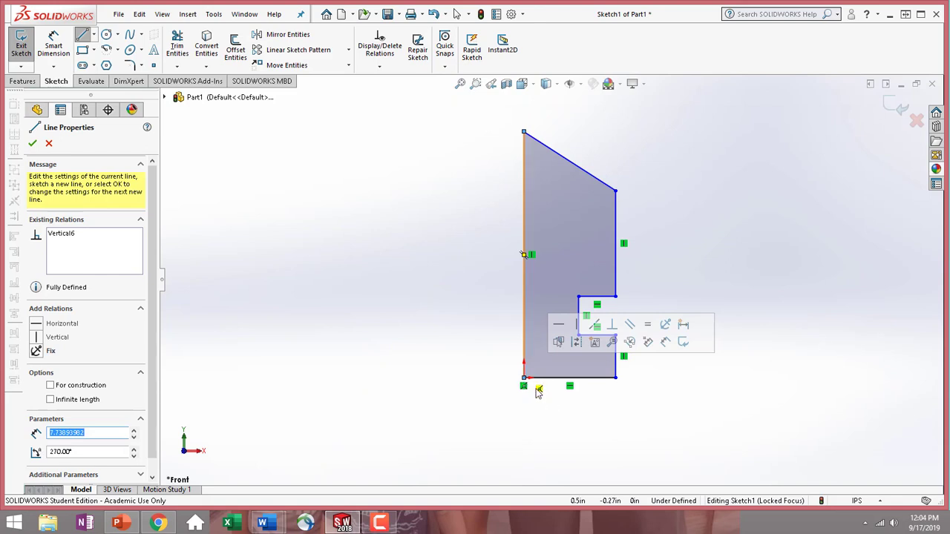
{"action": "left_click", "coordinate": [33, 143]}
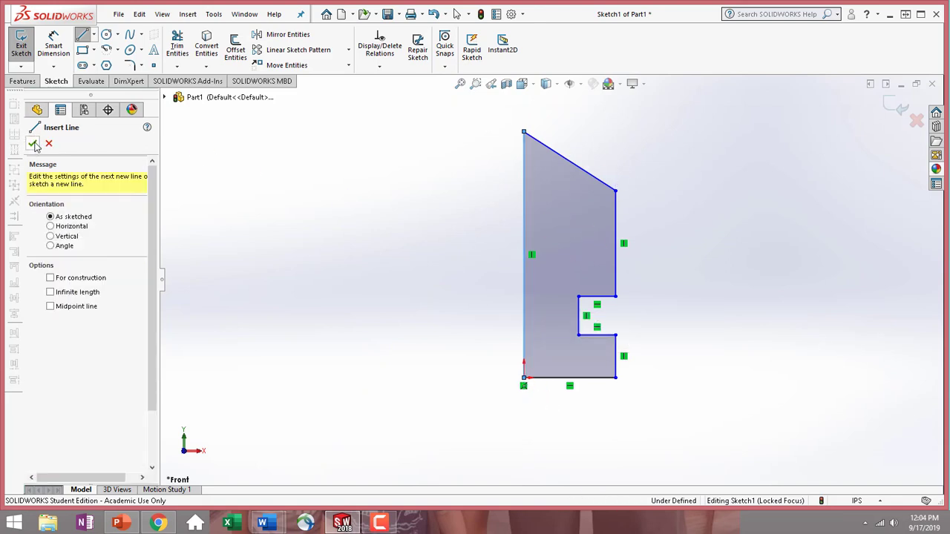
{"action": "left_click", "coordinate": [34, 144]}
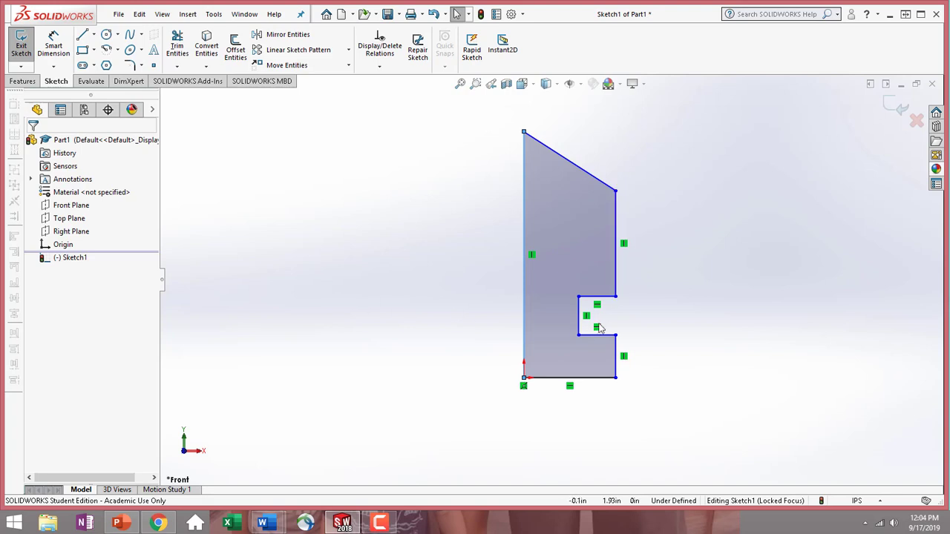
Dimension the profile's long vertical edge from the origin at 6 in.
{"action": "scroll", "coordinate": [587, 288], "scroll_direction": "down", "scroll_amount": 1}
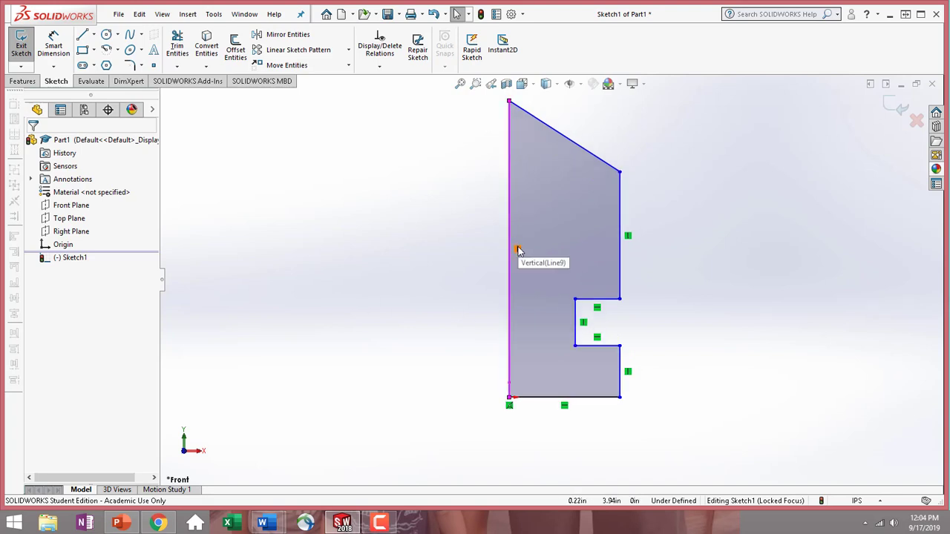
{"action": "left_click", "coordinate": [518, 250]}
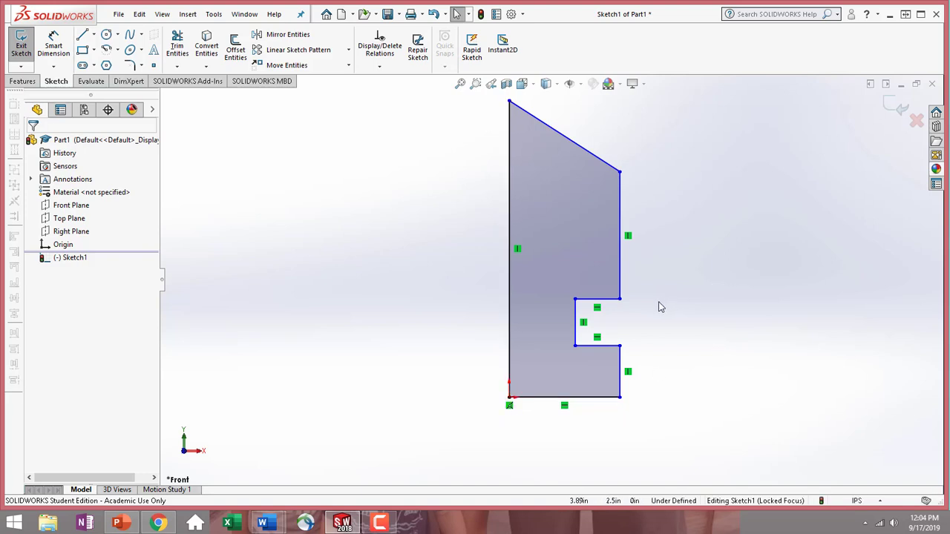
{"action": "scroll", "coordinate": [553, 245], "scroll_direction": "up", "scroll_amount": 3}
{"action": "scroll", "coordinate": [568, 189], "scroll_direction": "down", "scroll_amount": 2}
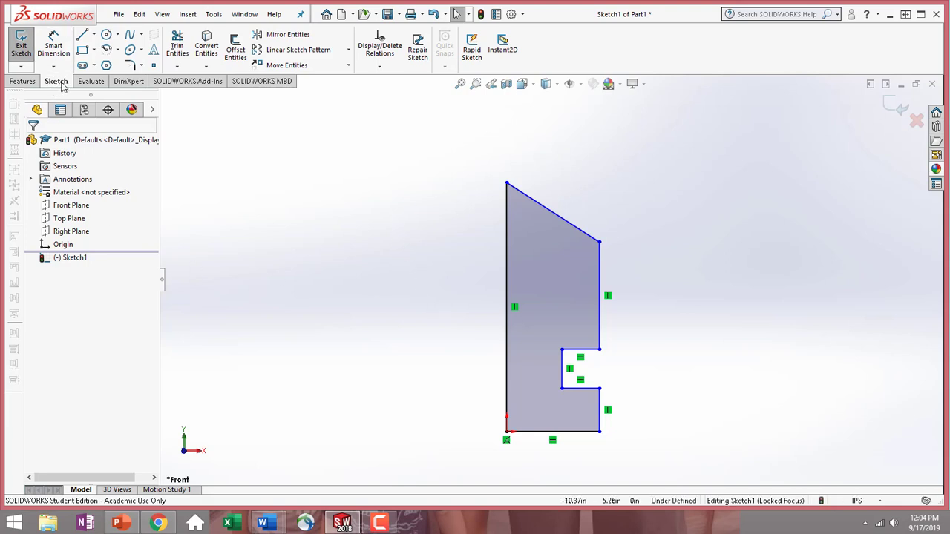
{"action": "left_click", "coordinate": [63, 53]}
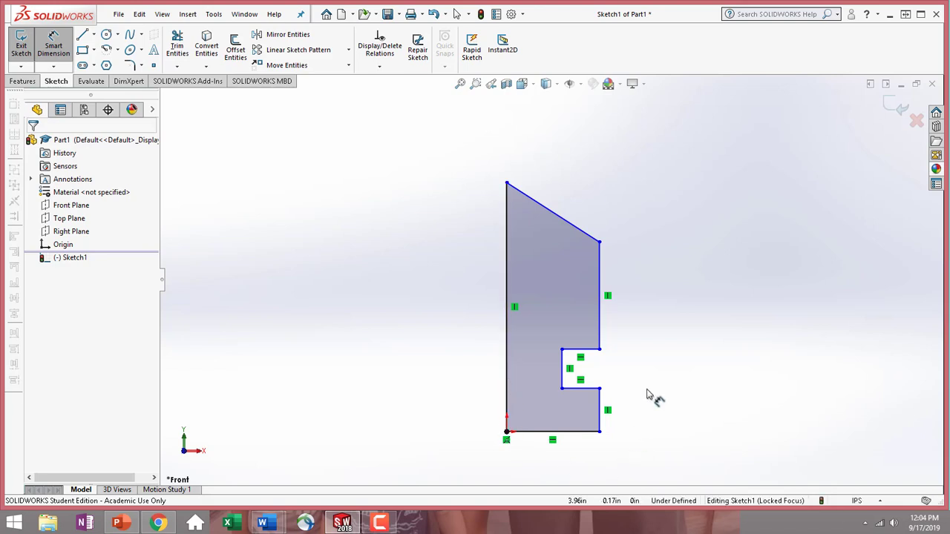
{"action": "left_click", "coordinate": [509, 367]}
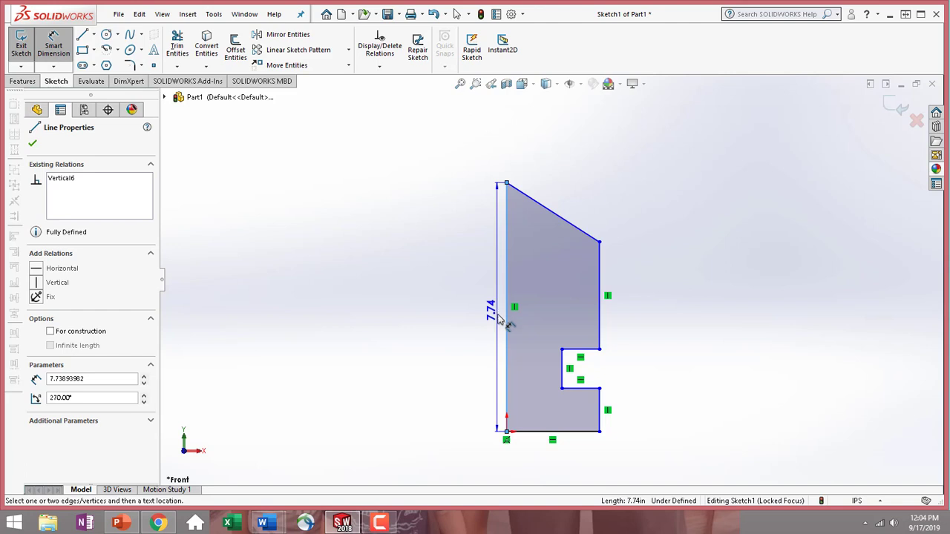
{"action": "left_click", "coordinate": [423, 300]}
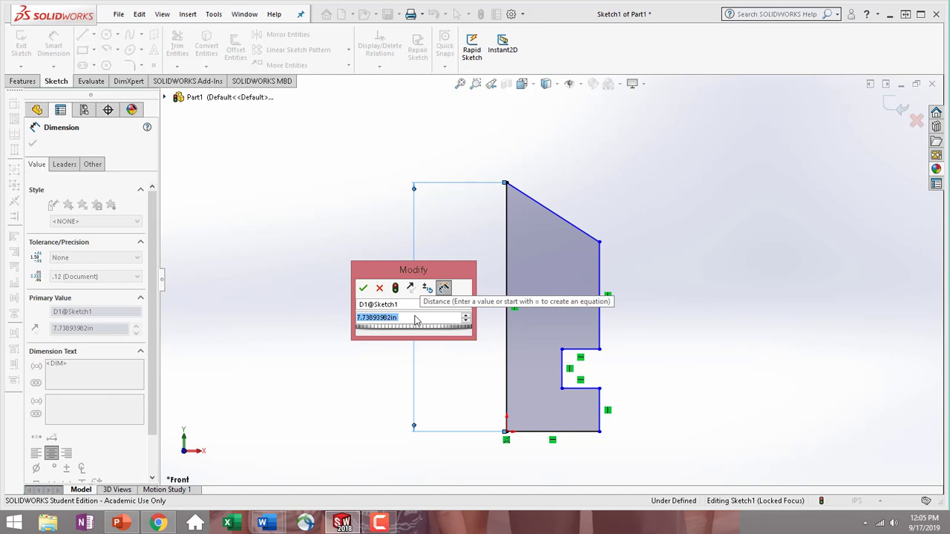
{"action": "type", "text": "6"}
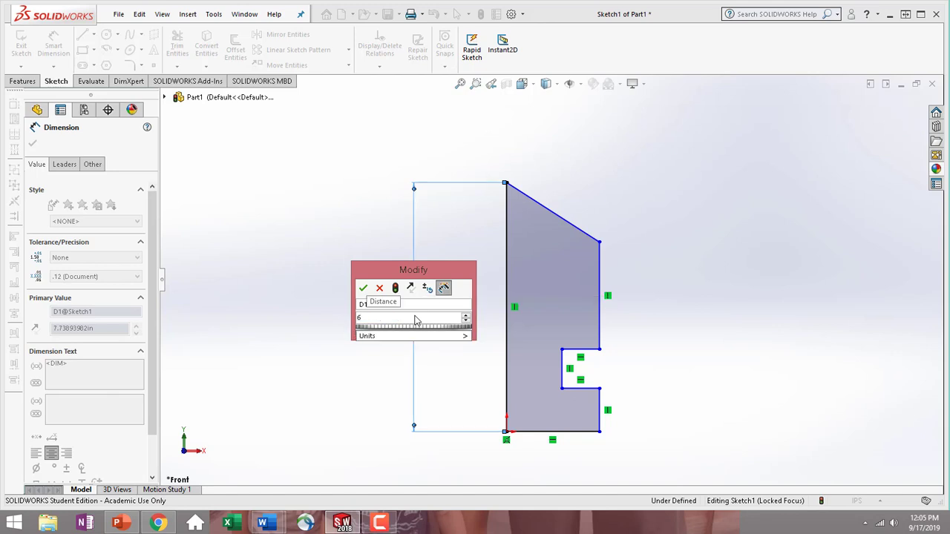
{"action": "mouse_move", "coordinate": [424, 340]}
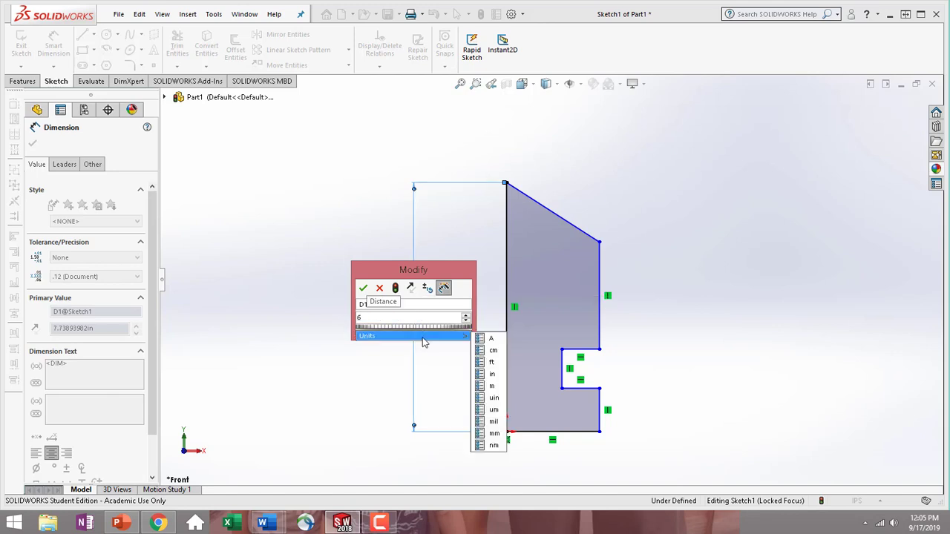
{"action": "left_click", "coordinate": [363, 287]}
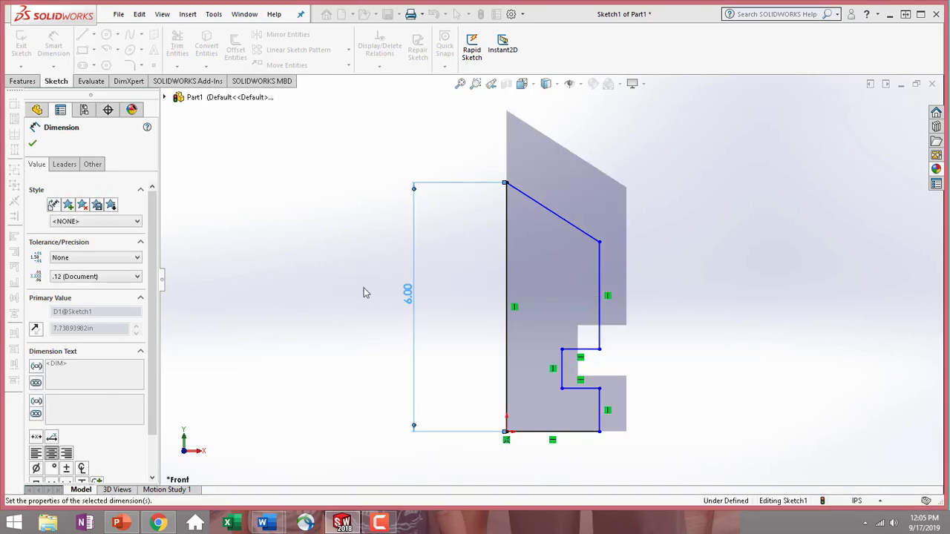
Keep the document units at IPS (inch, pound, second) and dimension the profile's base edge at 2 in.
{"action": "left_click", "coordinate": [881, 502]}
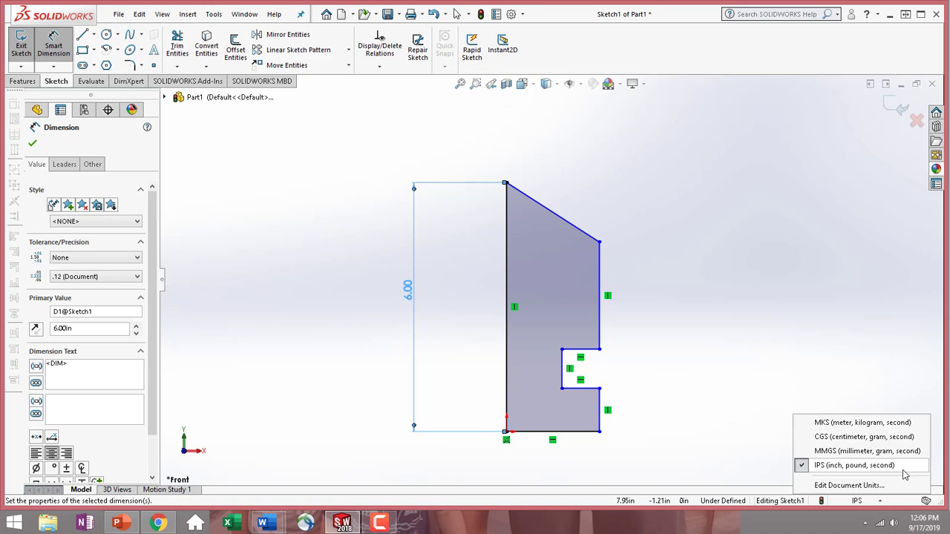
{"action": "left_click", "coordinate": [902, 469]}
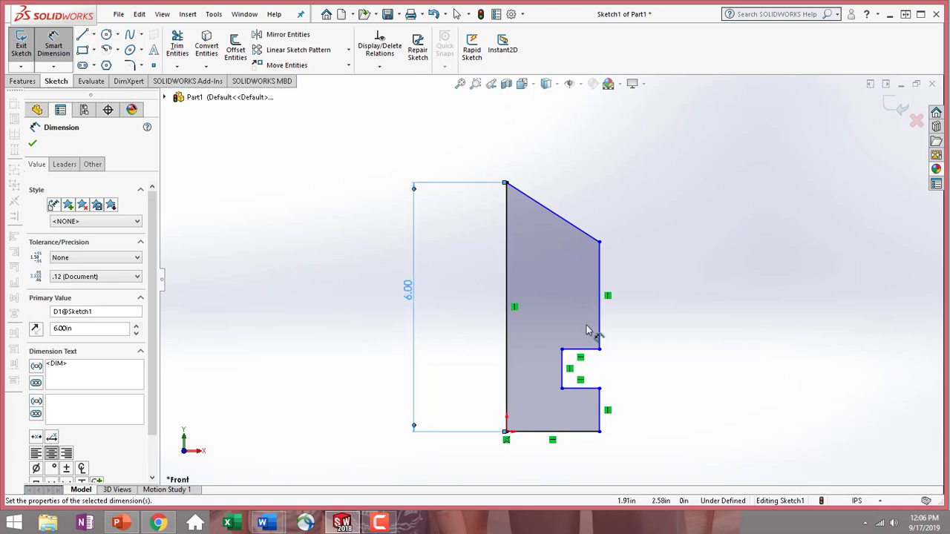
{"action": "left_click", "coordinate": [581, 437]}
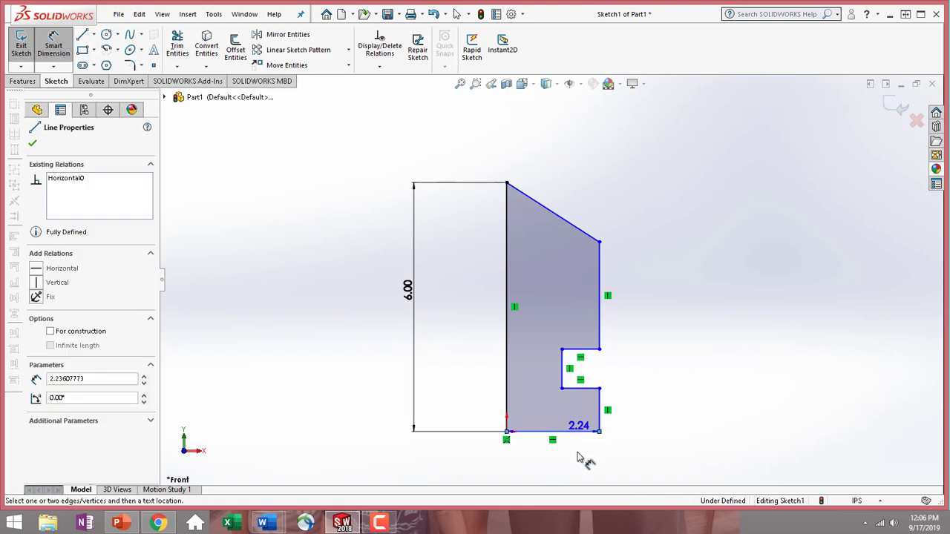
{"action": "left_click", "coordinate": [565, 479]}
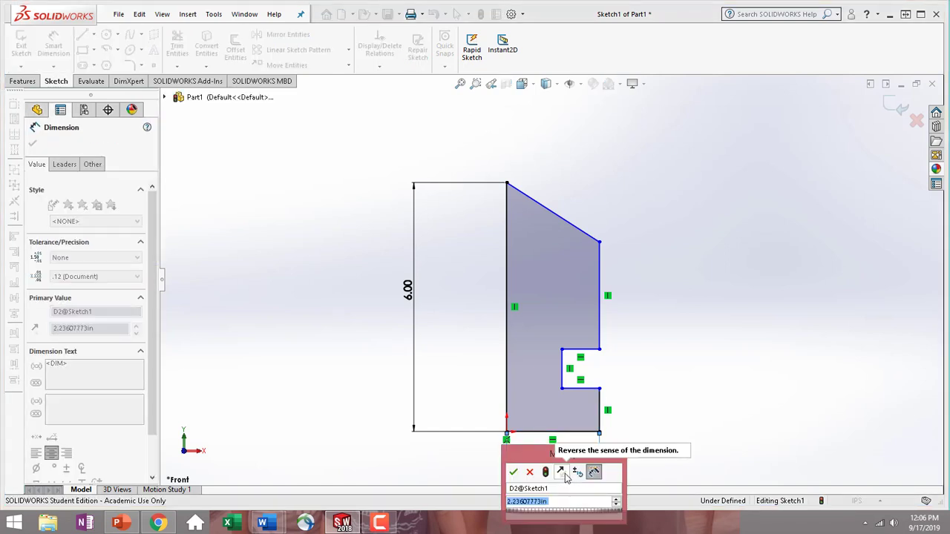
{"action": "type", "text": "2"}
{"action": "key", "text": "Return"}
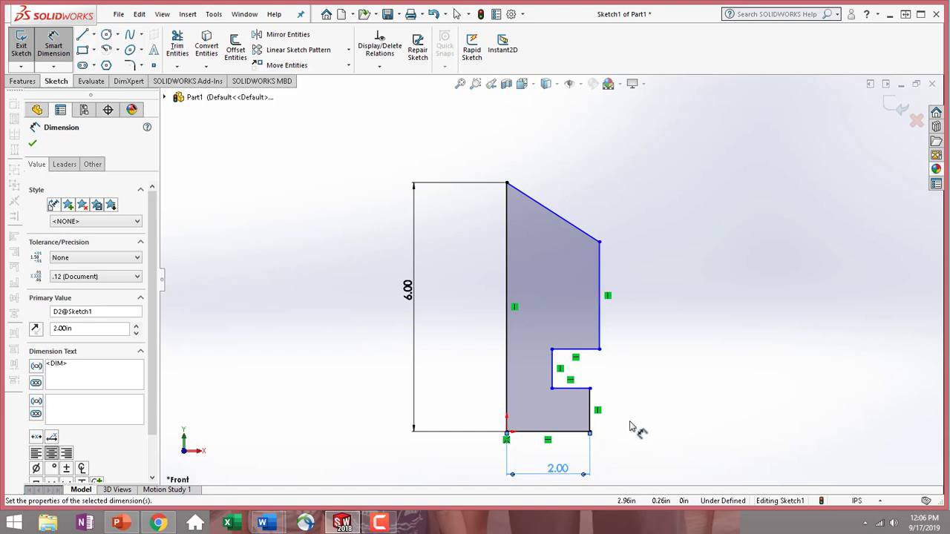
Dimension the outer vertical edge below the notch at 1 in and the notch's lower horizontal edge at 1 in.
{"action": "left_click", "coordinate": [590, 415]}
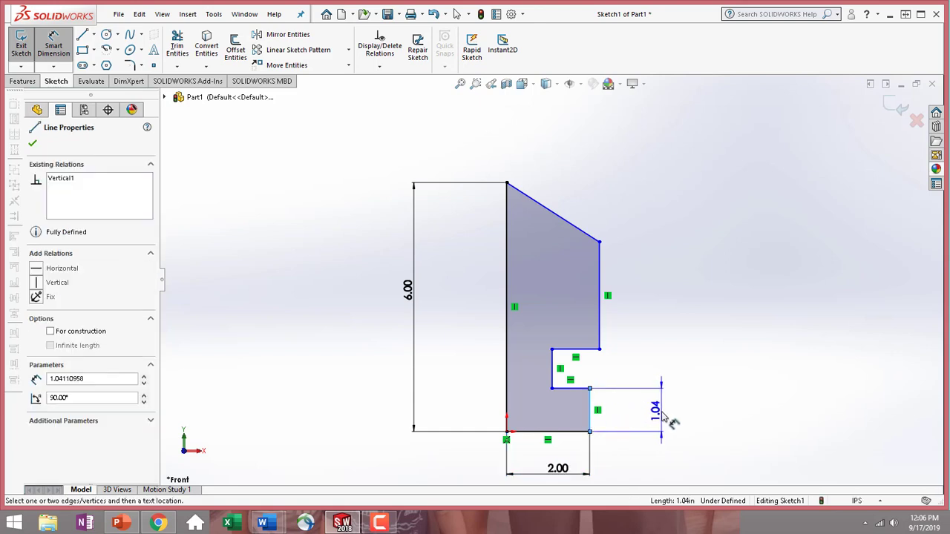
{"action": "left_click", "coordinate": [663, 418]}
{"action": "type", "text": "1"}
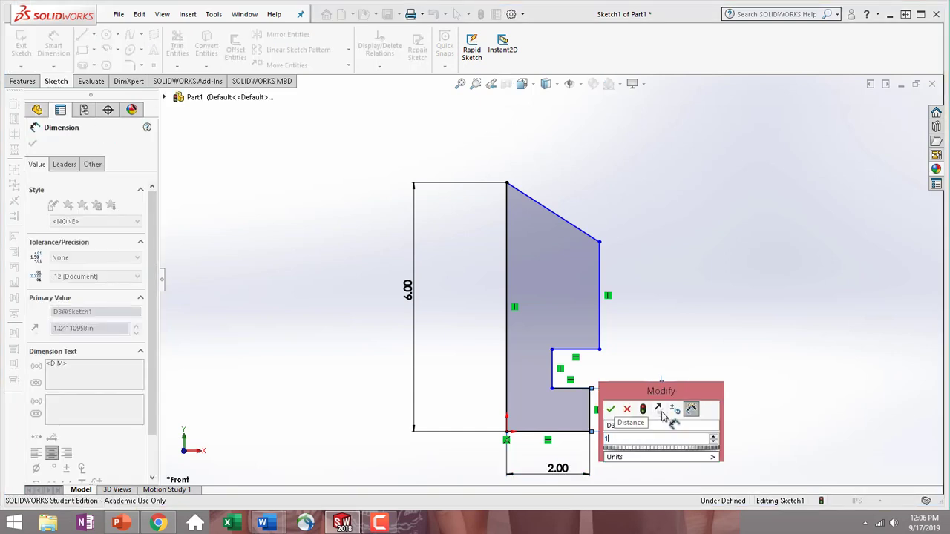
{"action": "key", "text": "Return"}
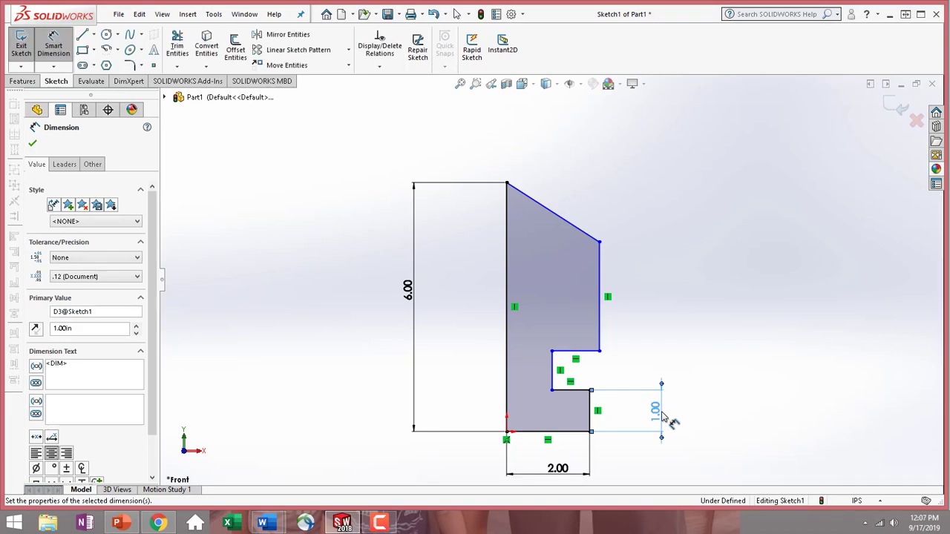
{"action": "left_click", "coordinate": [571, 389]}
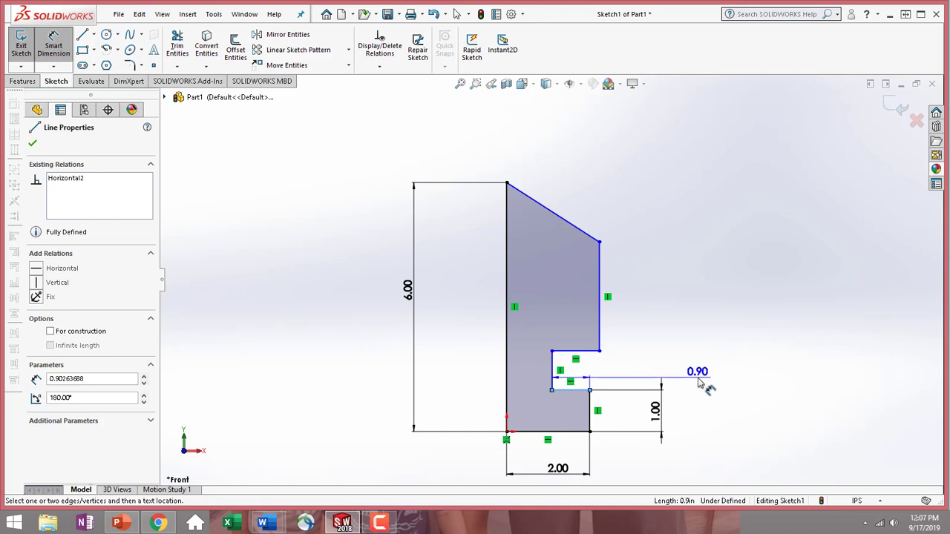
{"action": "left_click", "coordinate": [701, 382]}
{"action": "type", "text": "1"}
{"action": "key", "text": "Return"}
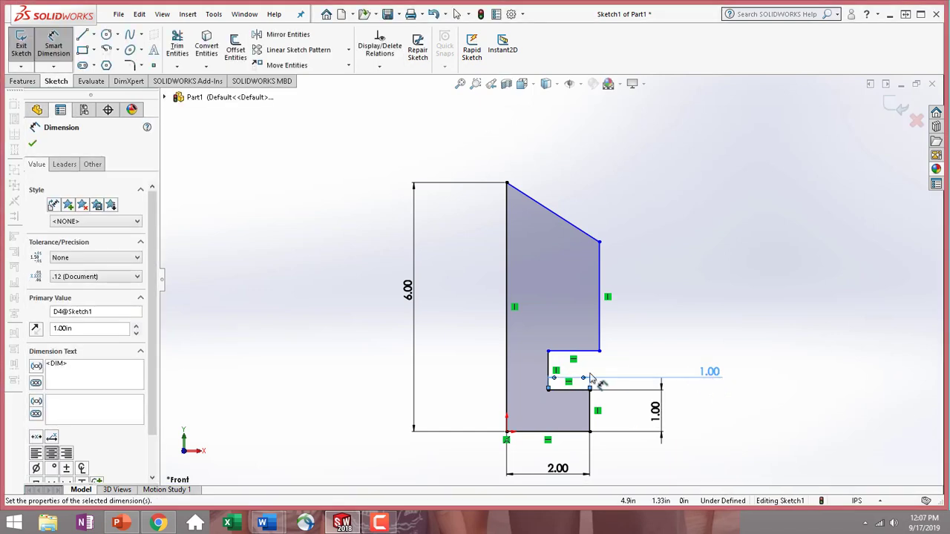
Dimension the notch's inner vertical edge at 1 in and move that dimension closer, roughly in line with the 1 in height below it.
{"action": "left_click", "coordinate": [549, 368]}
{"action": "left_click", "coordinate": [685, 364]}
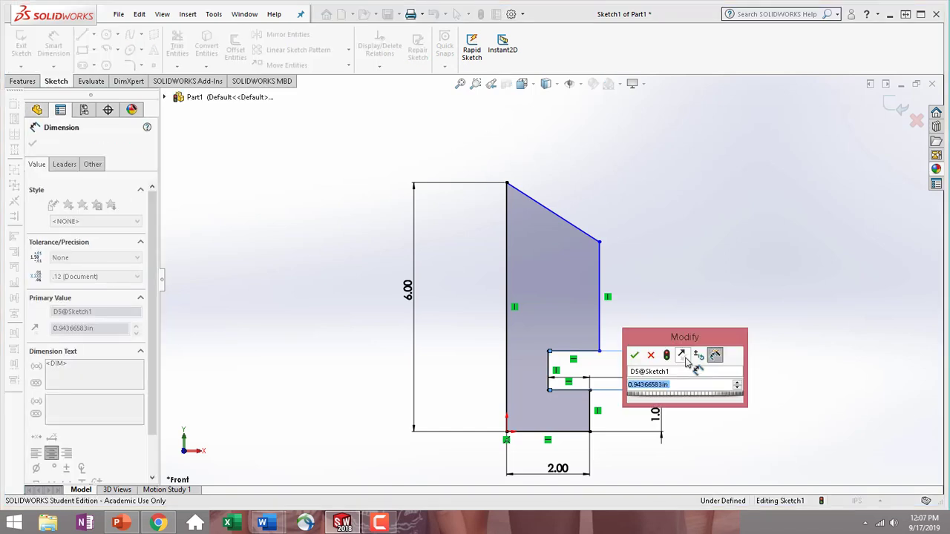
{"action": "type", "text": "1"}
{"action": "key", "text": "Return"}
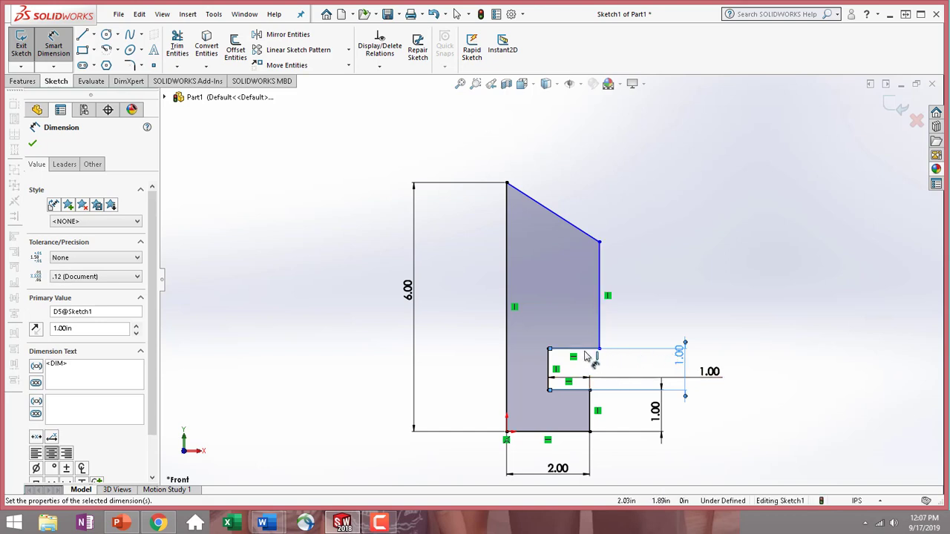
{"action": "left_click_drag", "start_coordinate": [679, 360], "coordinate": [522, 347]}
{"action": "left_click_drag", "start_coordinate": [609, 349], "coordinate": [668, 359]}
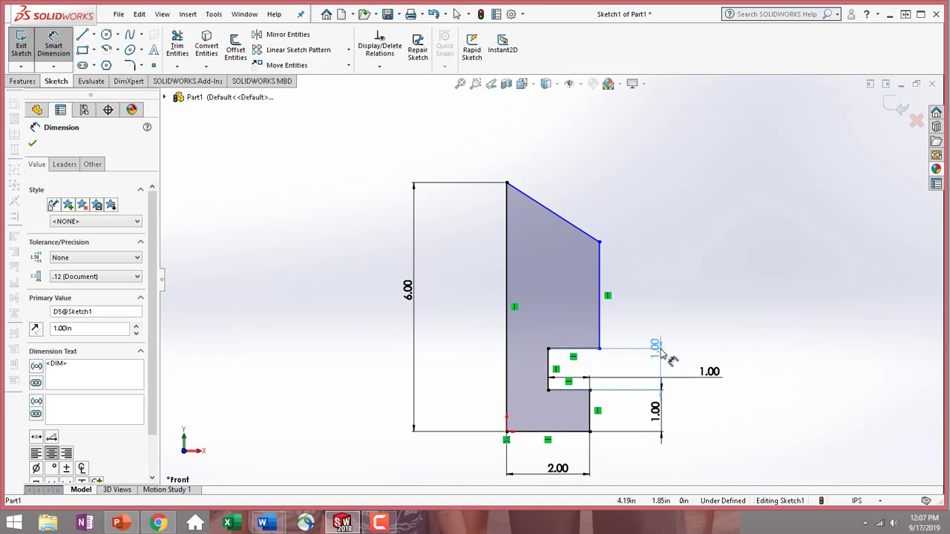
Dimension the outer vertical edge above the notch at 3 in.
{"action": "left_click", "coordinate": [605, 315]}
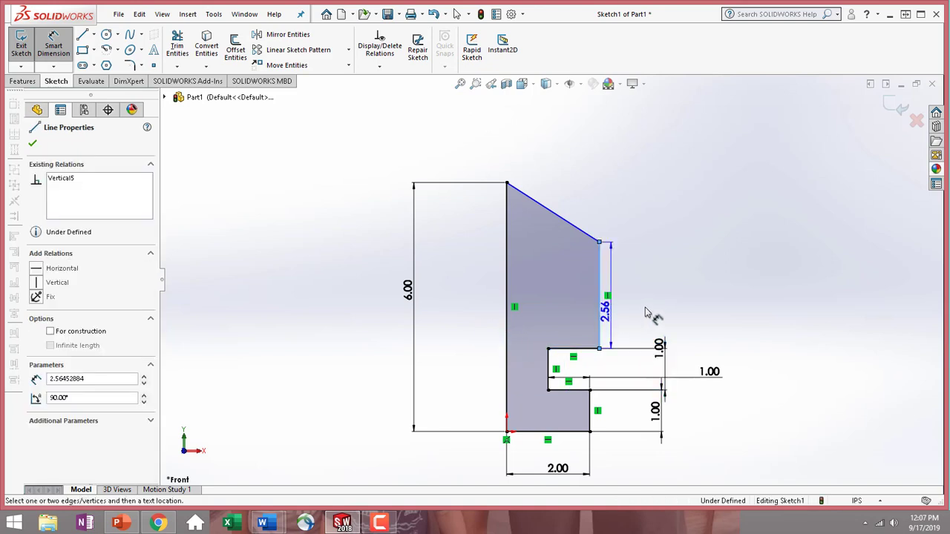
{"action": "left_click", "coordinate": [687, 311]}
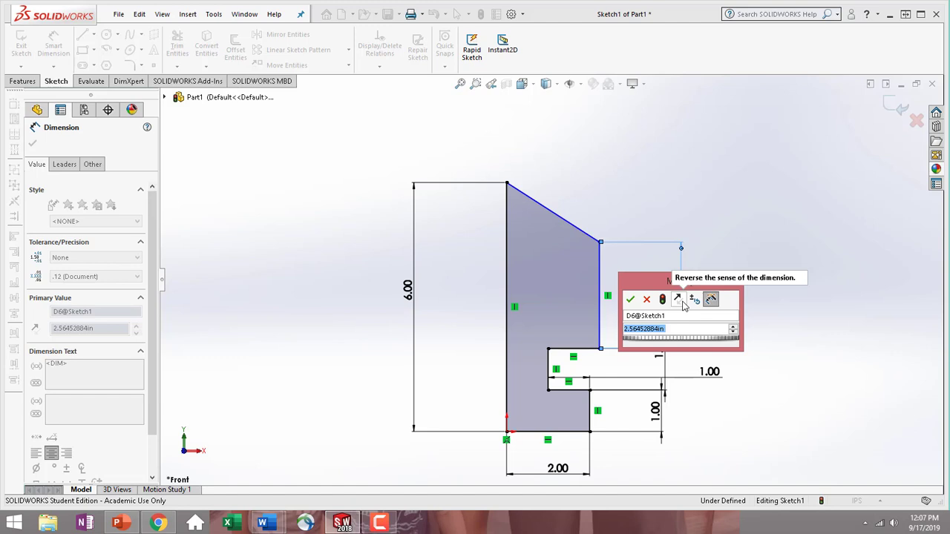
{"action": "type", "text": "3"}
{"action": "key", "text": "Return"}
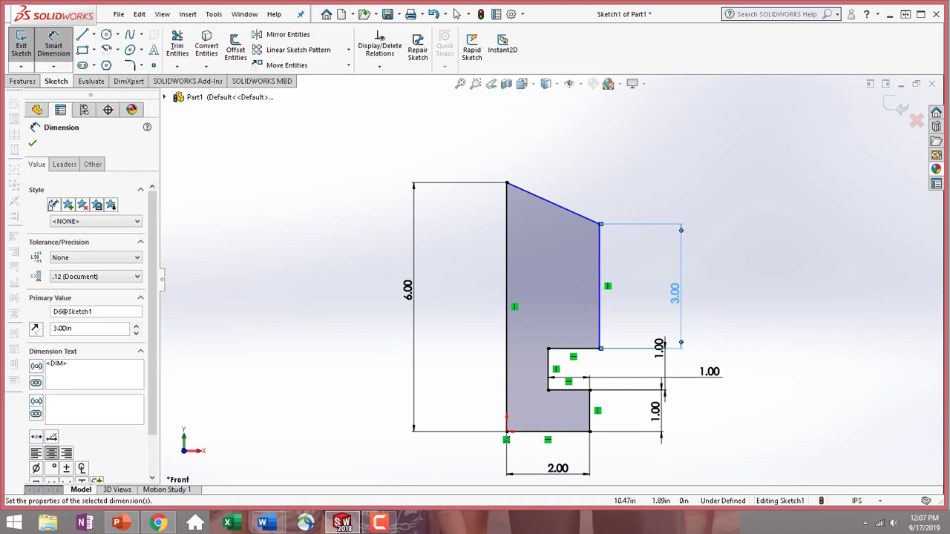
Set the dimension of the outer vertical edge above the notch to 2 in and finish dimensioning.
{"action": "double_click", "coordinate": [675, 296]}
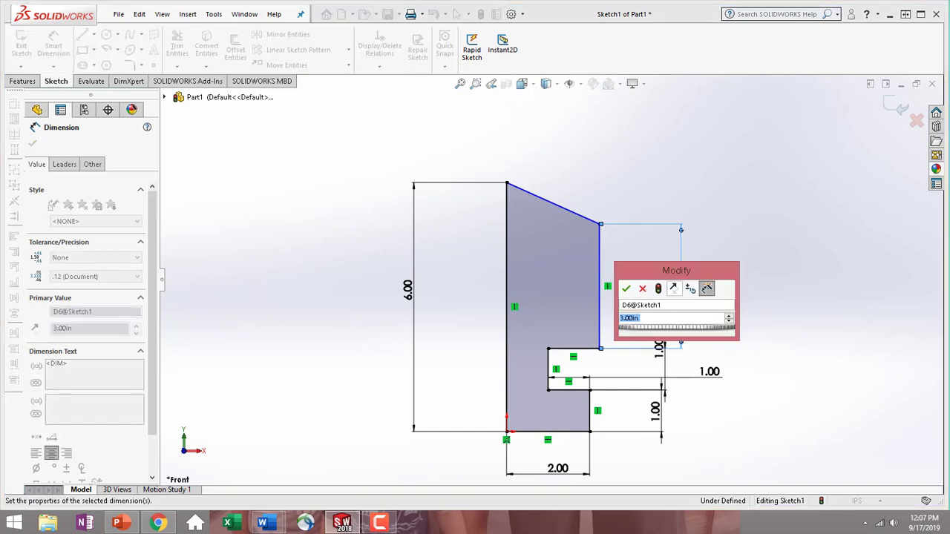
{"action": "type", "text": "2"}
{"action": "key", "text": "Return"}
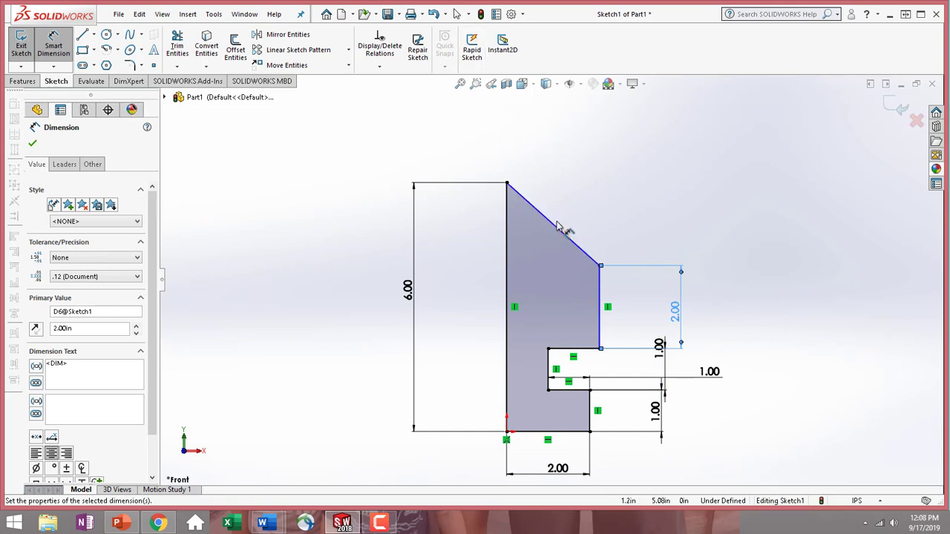
{"action": "left_click", "coordinate": [33, 144]}
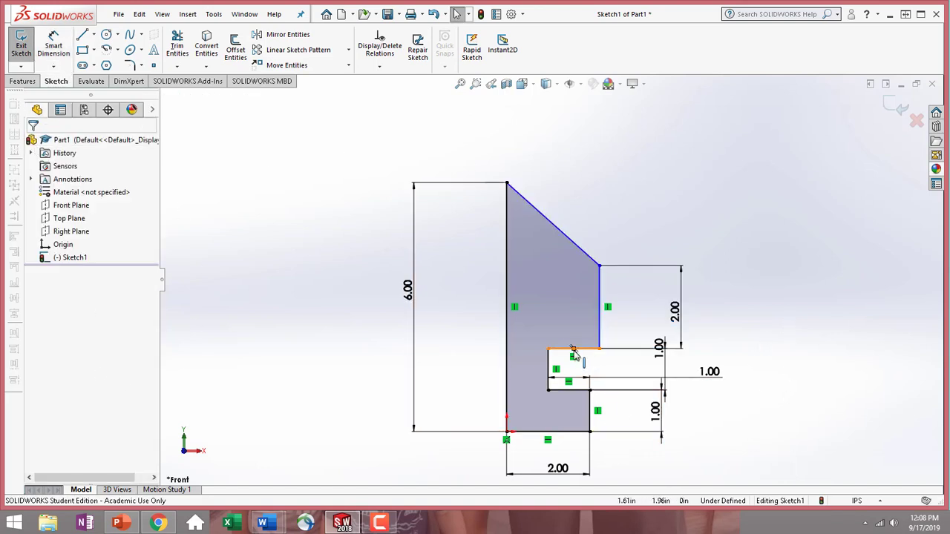
Add a collinear relation between the outer vertical edges above and below the notch.
{"action": "scroll", "coordinate": [599, 369], "scroll_direction": "down", "scroll_amount": 2}
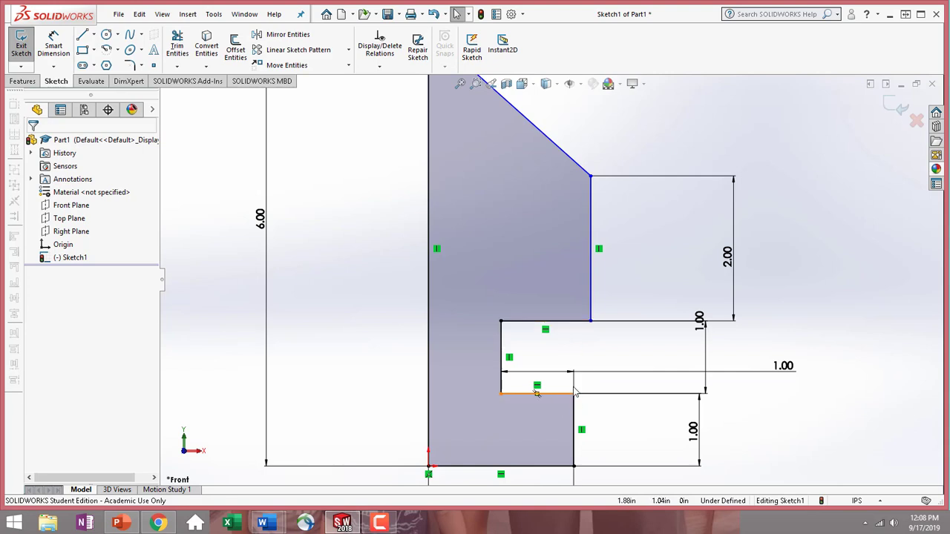
{"action": "left_click", "coordinate": [591, 304], "text": "ctrl"}
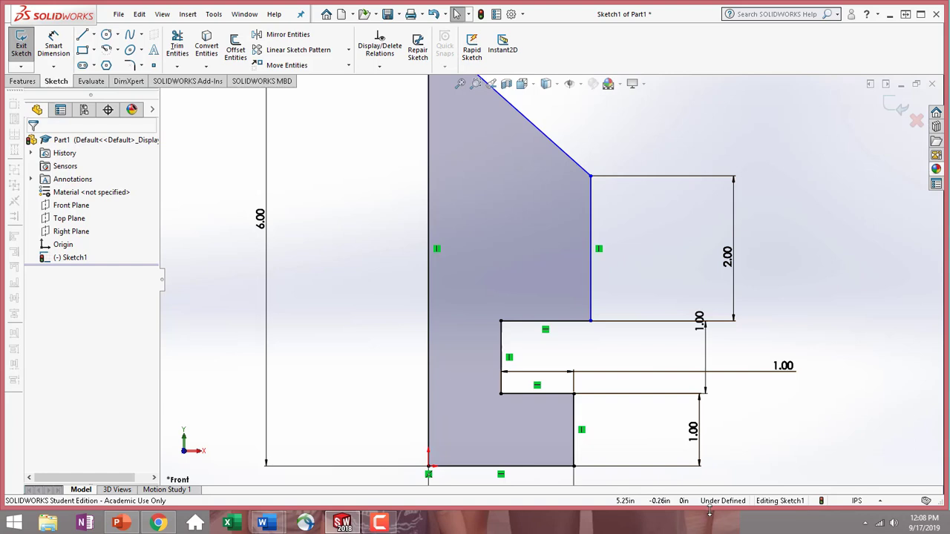
{"action": "left_click", "coordinate": [594, 300]}
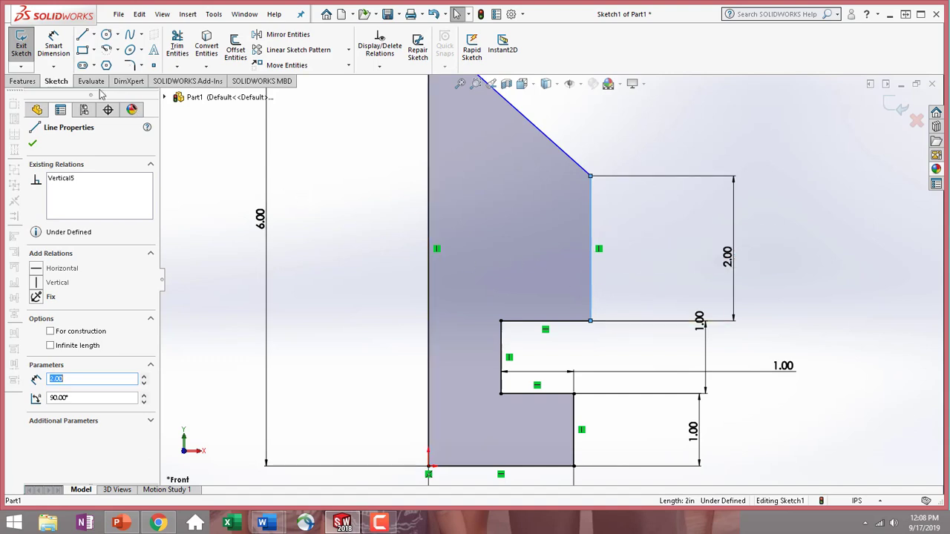
{"action": "left_click", "coordinate": [397, 70]}
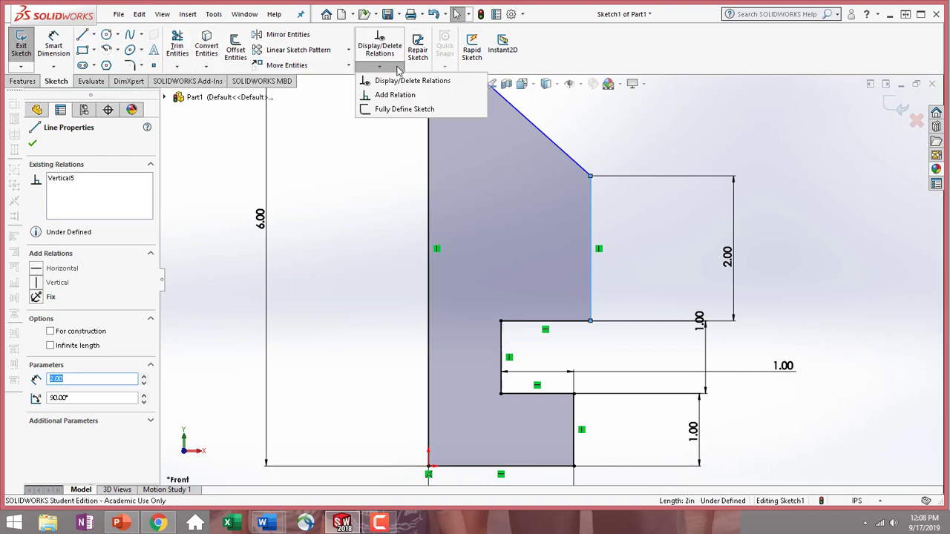
{"action": "left_click", "coordinate": [407, 96]}
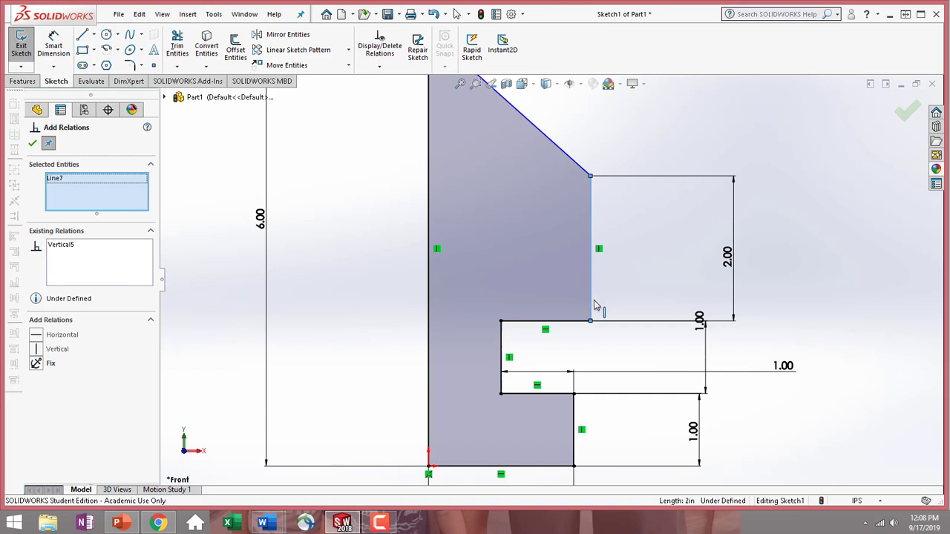
{"action": "left_click", "coordinate": [573, 455]}
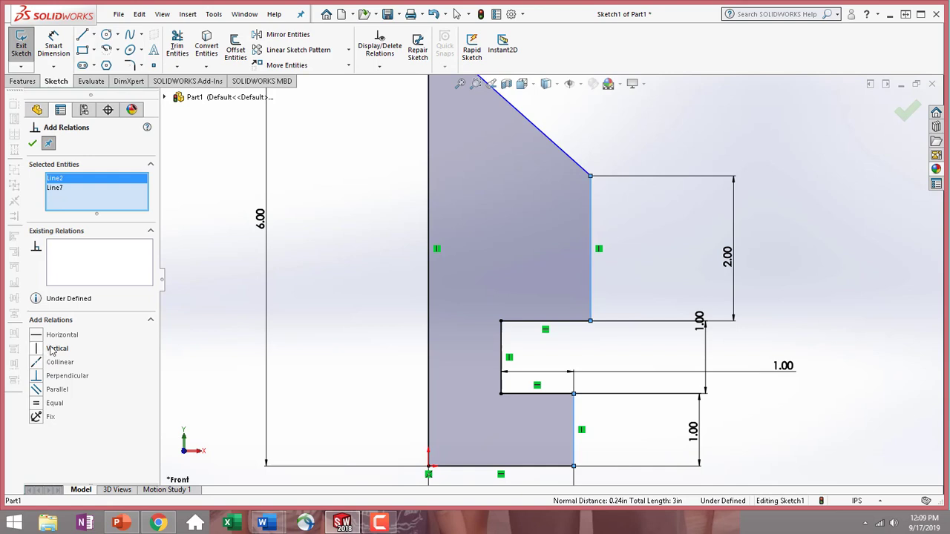
{"action": "left_click", "coordinate": [84, 259]}
{"action": "left_click", "coordinate": [60, 362]}
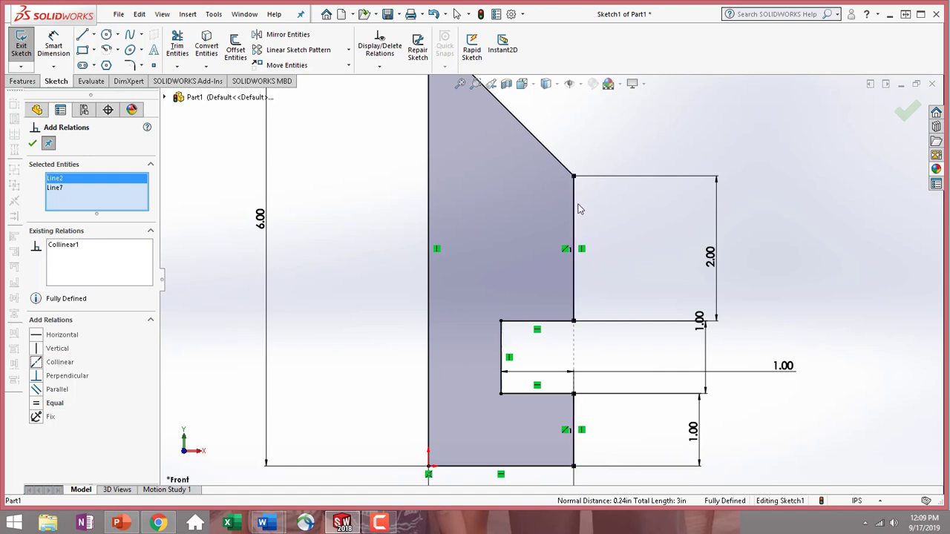
Undo the collinear relation and the last value change on the outer vertical edge above the notch.
{"action": "left_click", "coordinate": [31, 144]}
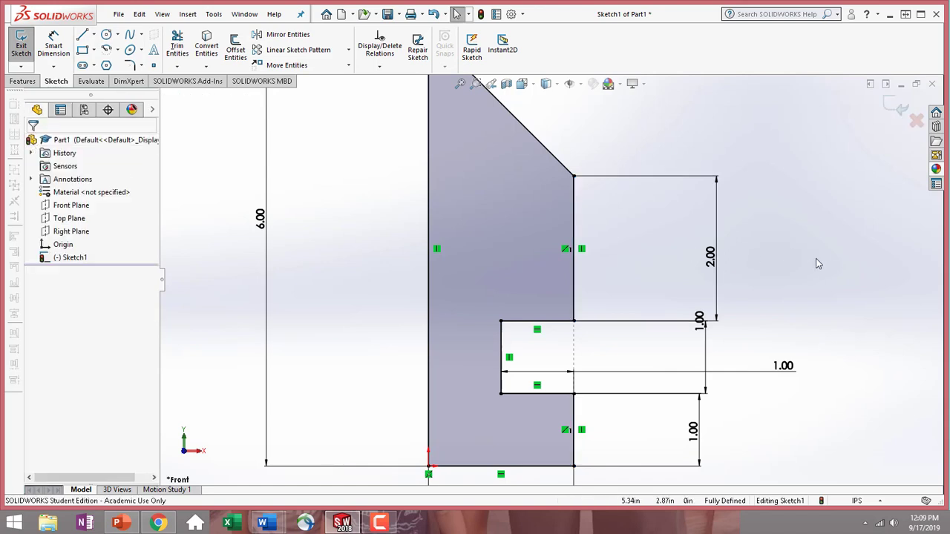
{"action": "key", "text": "f"}
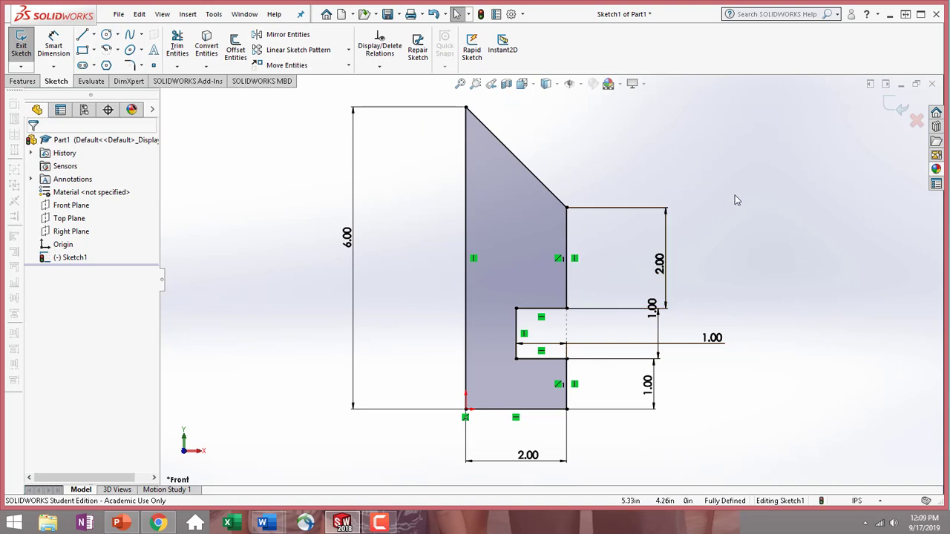
{"action": "left_click", "coordinate": [433, 14]}
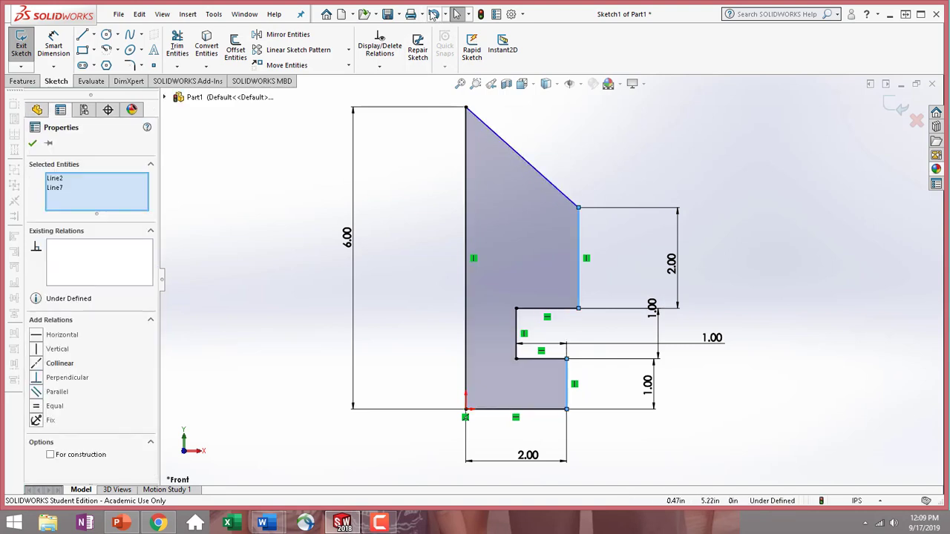
{"action": "left_click", "coordinate": [433, 14]}
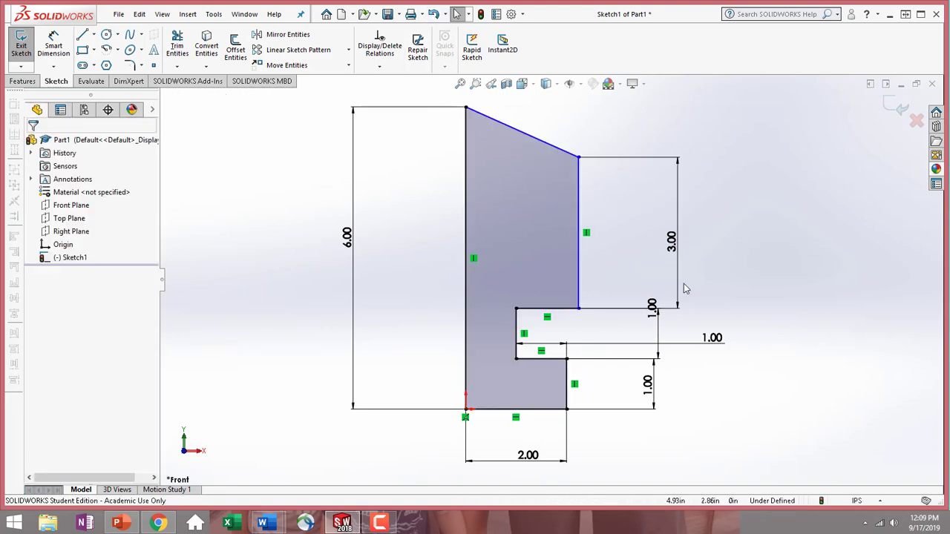
Make the outer vertical edges above and below the notch collinear.
{"action": "left_click", "coordinate": [580, 291]}
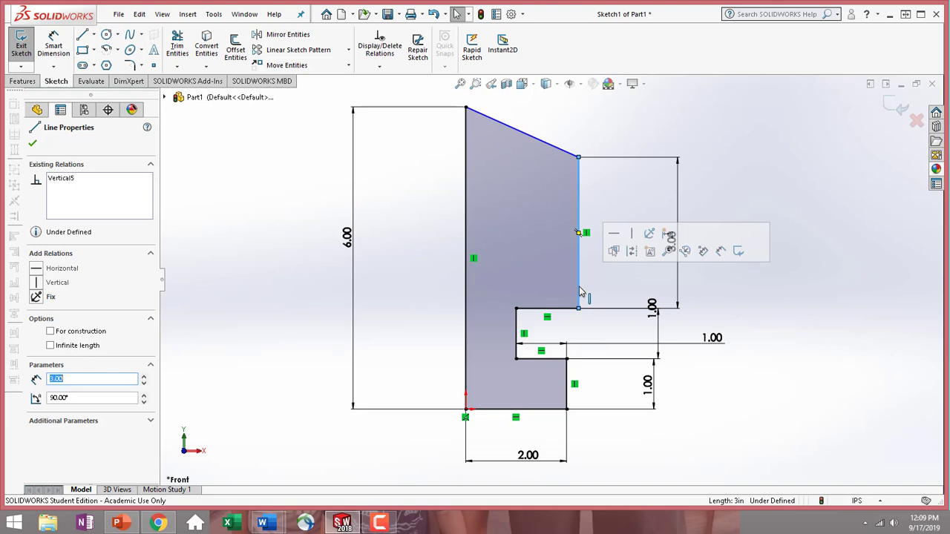
{"action": "left_click", "coordinate": [566, 405], "text": "ctrl"}
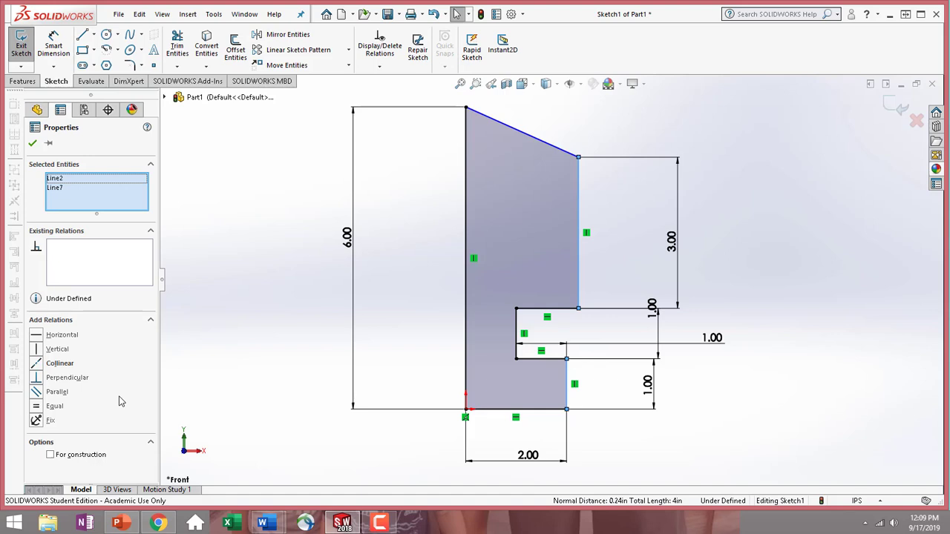
{"action": "left_click", "coordinate": [37, 363]}
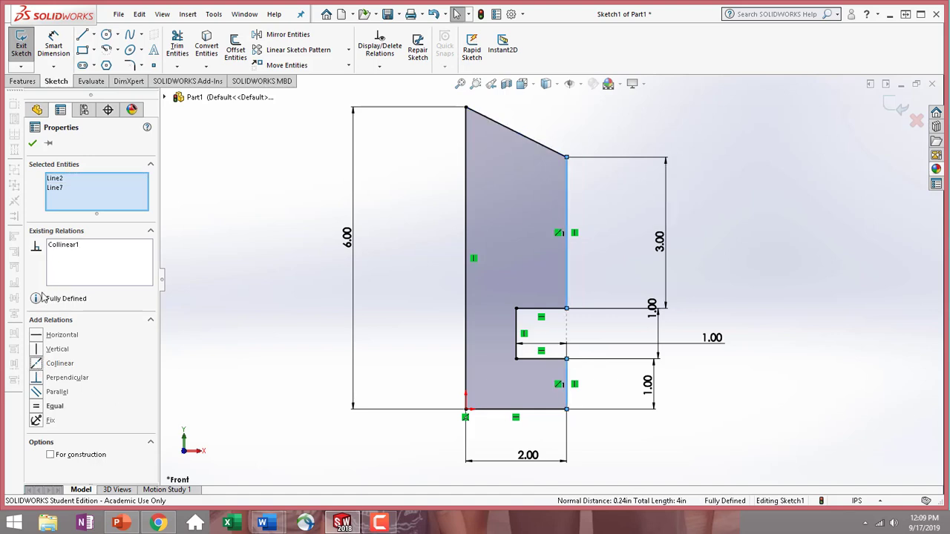
{"action": "left_click", "coordinate": [32, 143]}
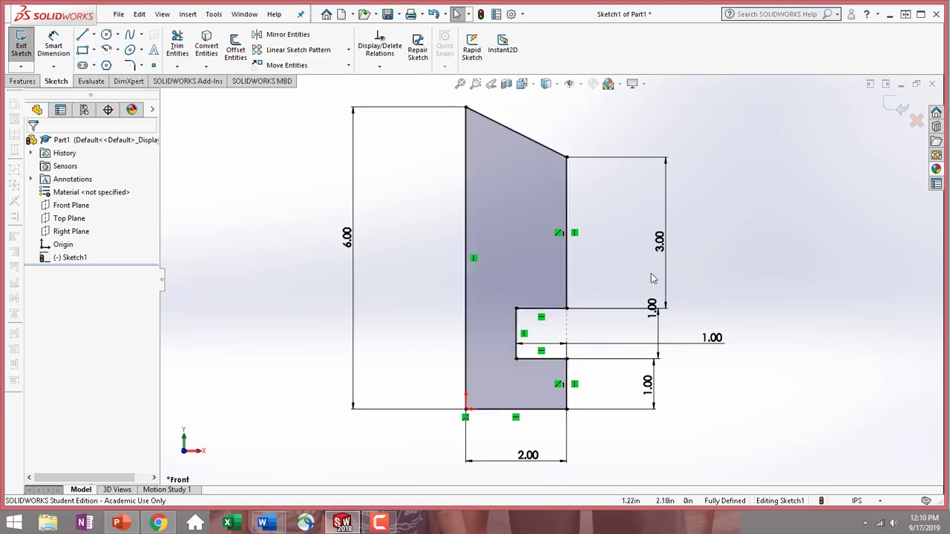
Extrude the notched profile as a blind boss from the sketch plane to a depth of 2 in.
{"action": "left_click", "coordinate": [33, 86]}
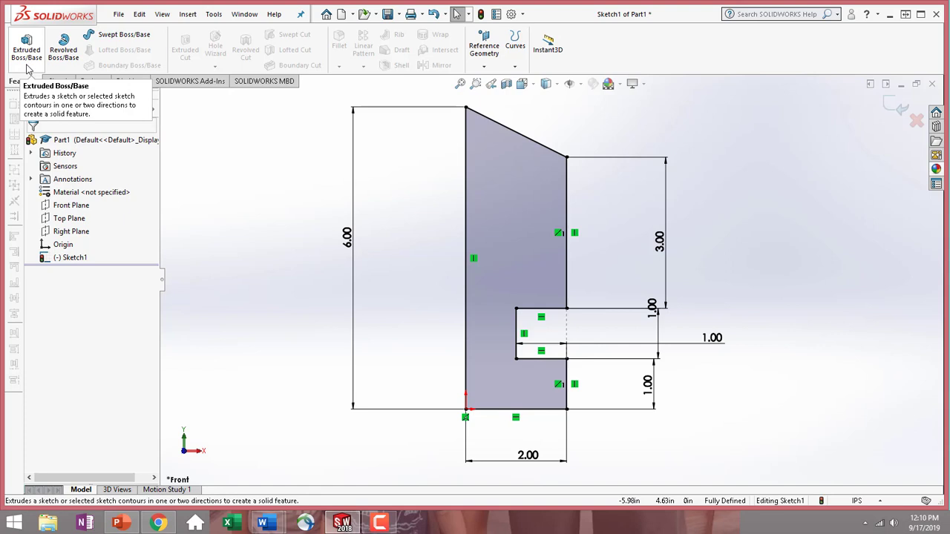
{"action": "left_click", "coordinate": [27, 68]}
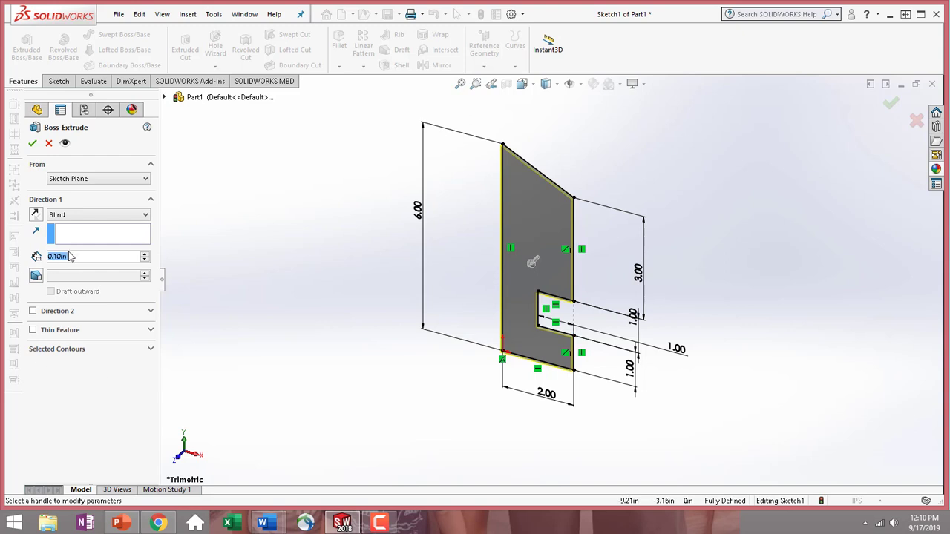
{"action": "type", "text": "2"}
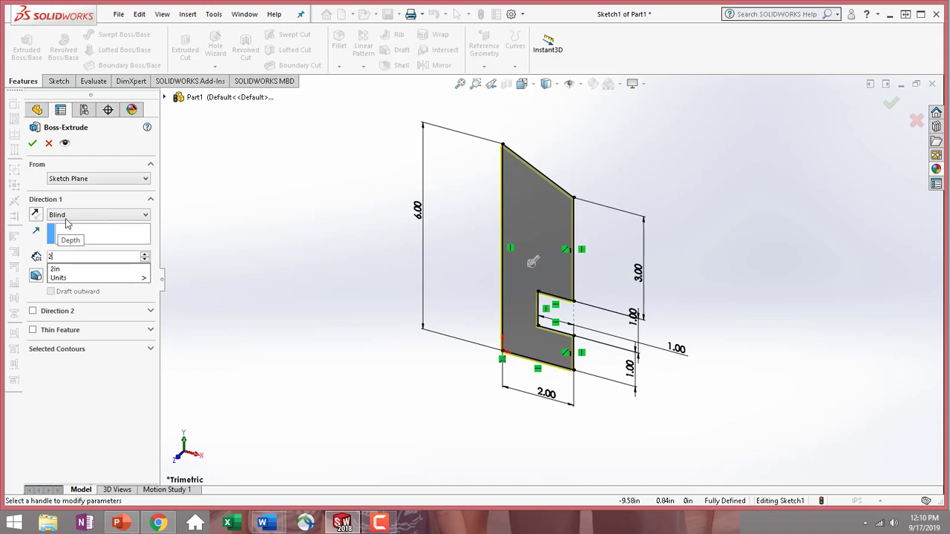
{"action": "left_click", "coordinate": [33, 148]}
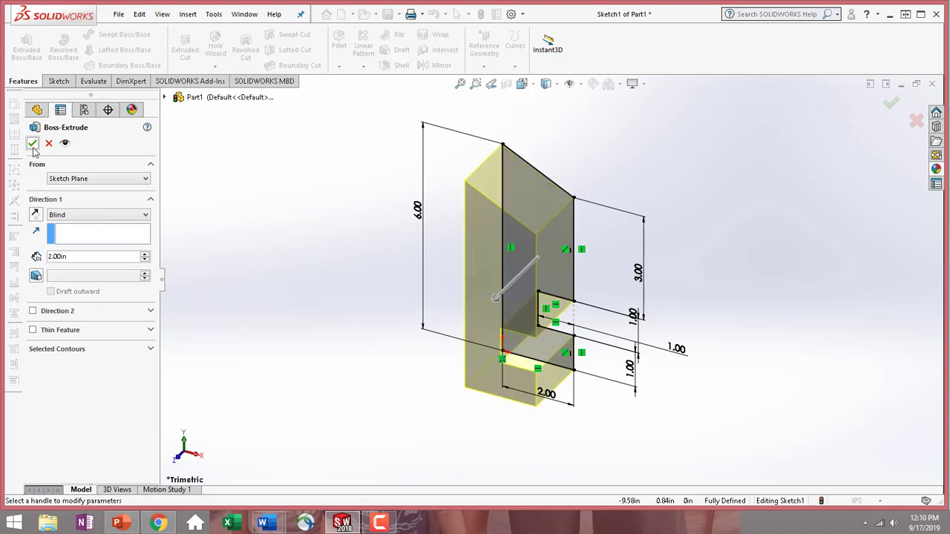
{"action": "left_click", "coordinate": [33, 145]}
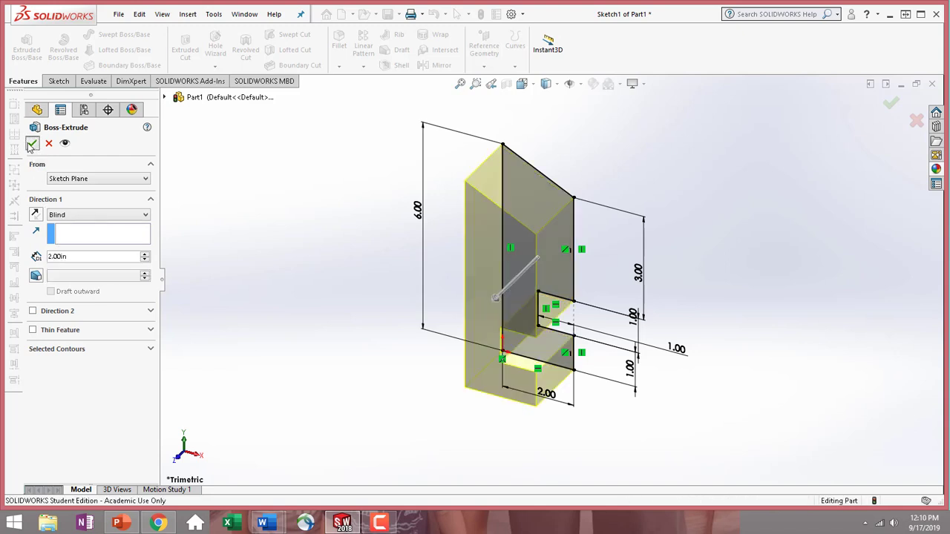
{"action": "scroll", "coordinate": [685, 335], "scroll_direction": "up", "scroll_amount": 2}
{"action": "middle_click_drag", "start_coordinate": [587, 376], "coordinate": [602, 319]}
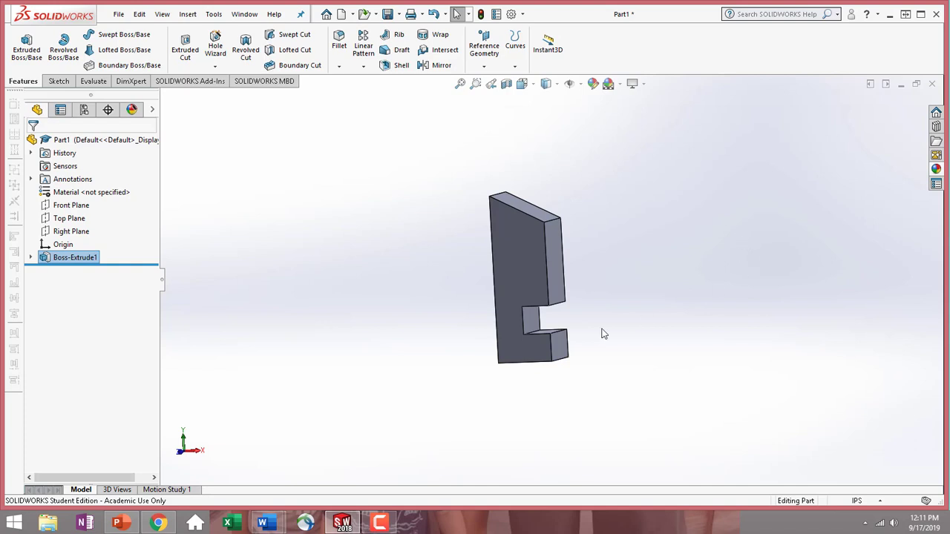
Save the part on the Desktop as SolidWorks Sketching Practice #1 Extrude.
{"action": "left_click", "coordinate": [118, 14]}
{"action": "left_click", "coordinate": [176, 159]}
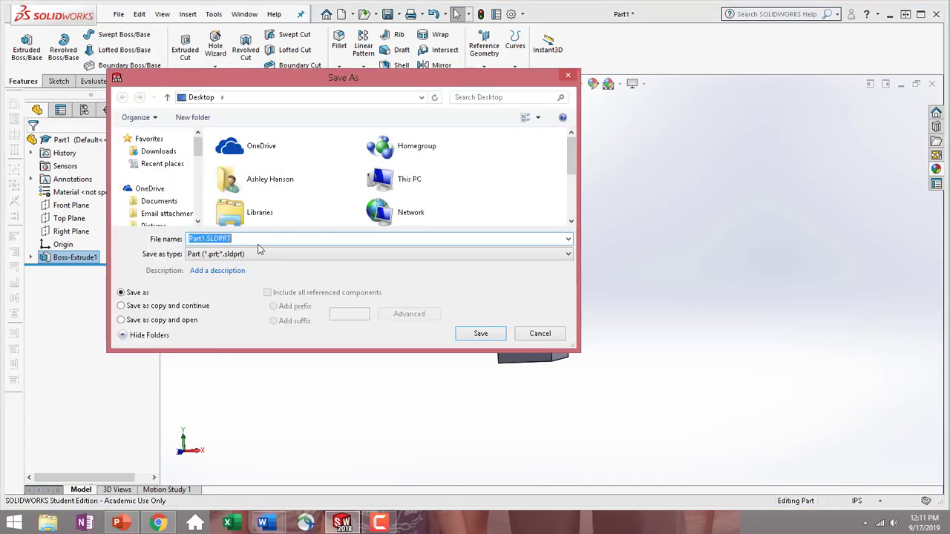
{"action": "type", "text": "S"}
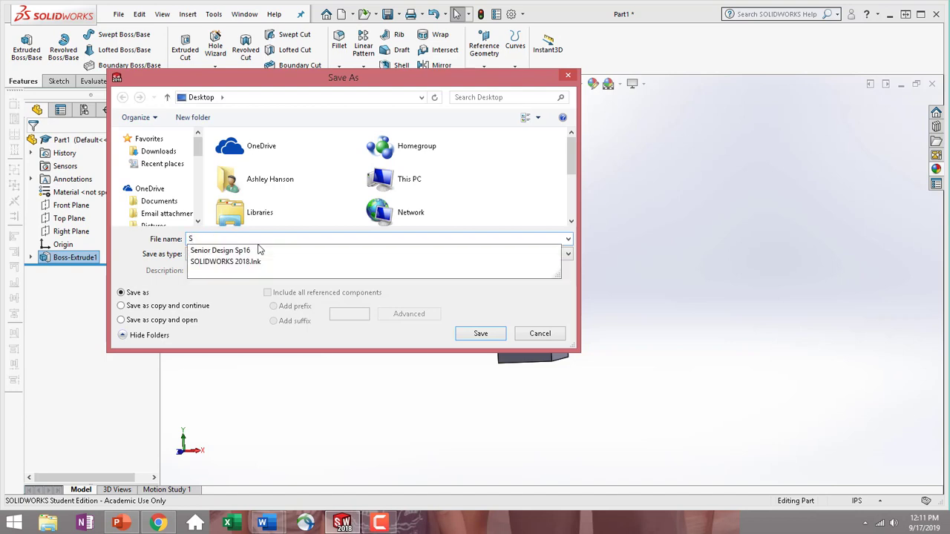
{"action": "type", "text": "olidWork"}
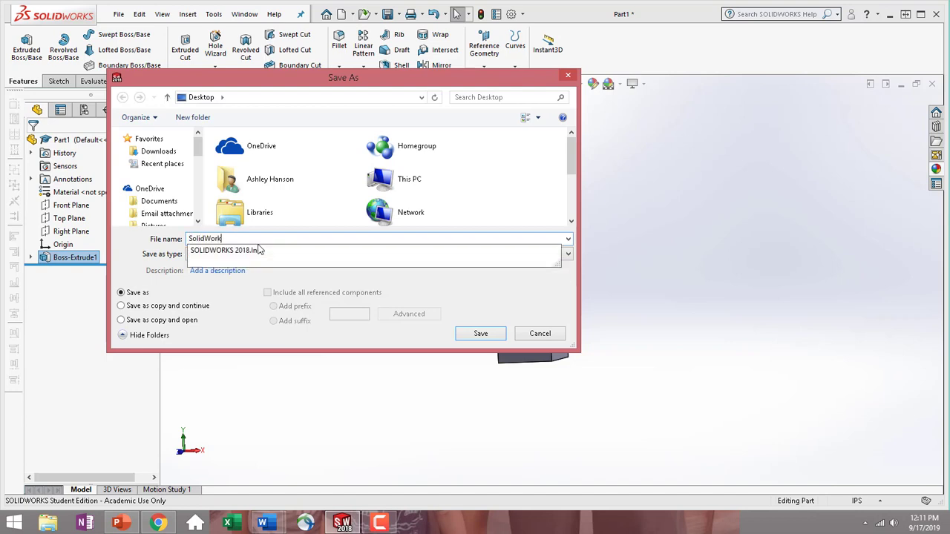
{"action": "type", "text": "s Sketching Practice #1 Extrude"}
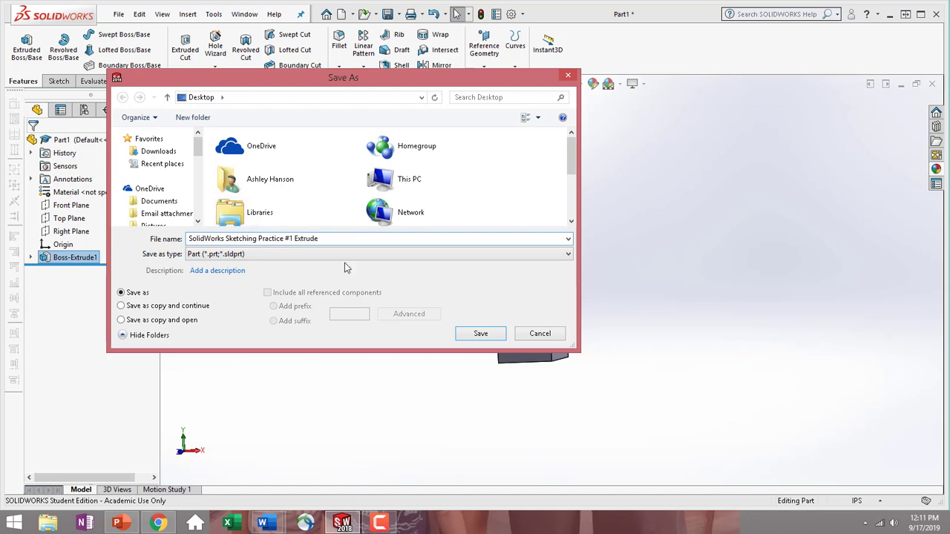
{"action": "left_click", "coordinate": [479, 333]}
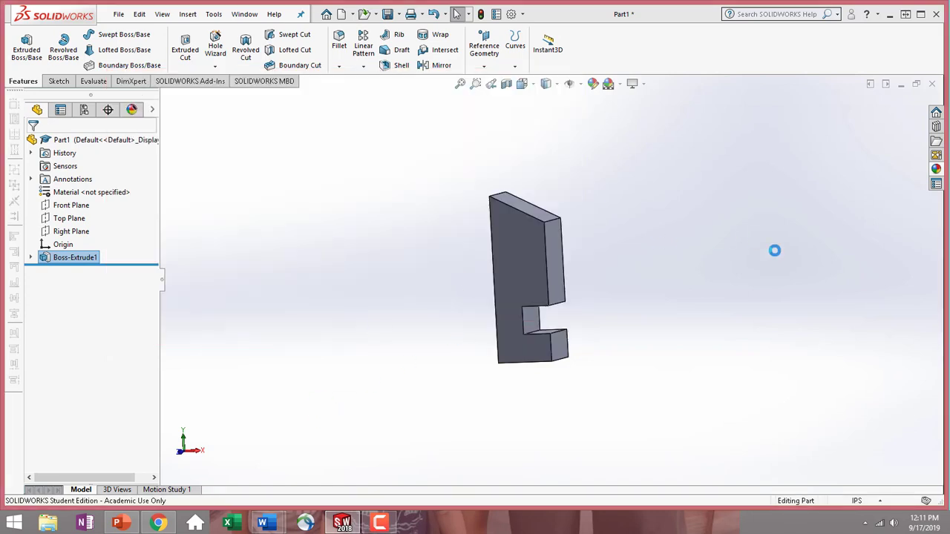
Delete the extruded boss feature while keeping its sketch.
{"action": "mouse_move", "coordinate": [634, 274]}
{"action": "middle_mouse_down"}
{"action": "mouse_move", "coordinate": [655, 257]}
{"action": "mouse_move", "coordinate": [638, 267]}
{"action": "middle_mouse_up"}
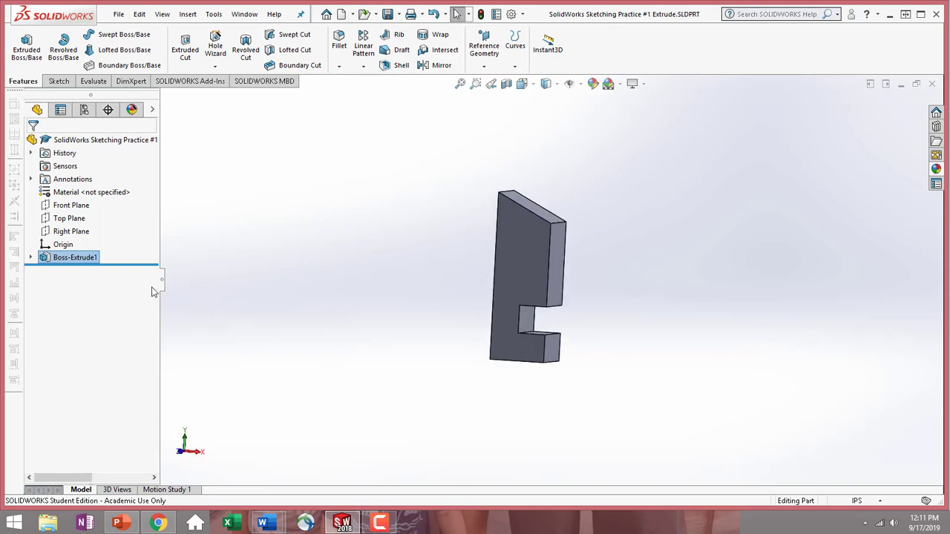
{"action": "left_click", "coordinate": [46, 258]}
{"action": "right_click", "coordinate": [46, 259]}
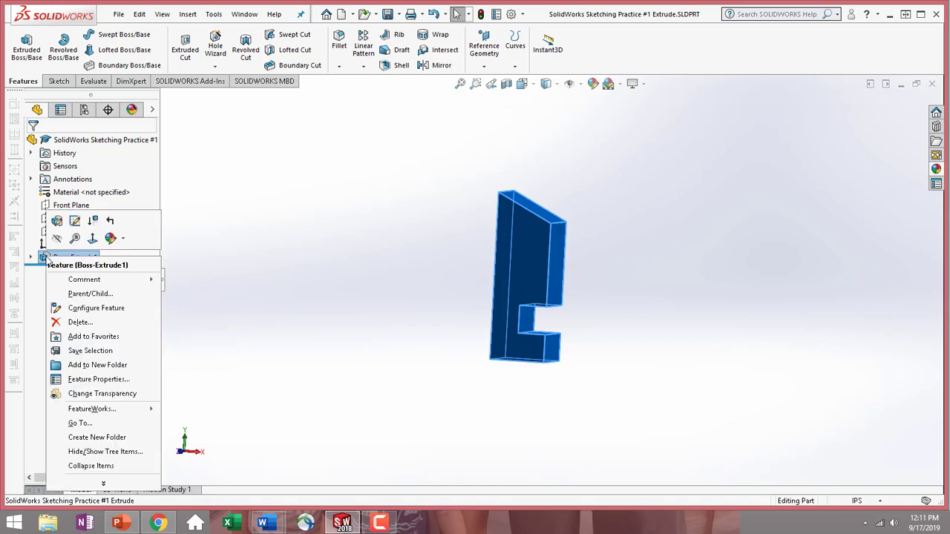
{"action": "left_click", "coordinate": [78, 325]}
{"action": "left_click", "coordinate": [551, 207]}
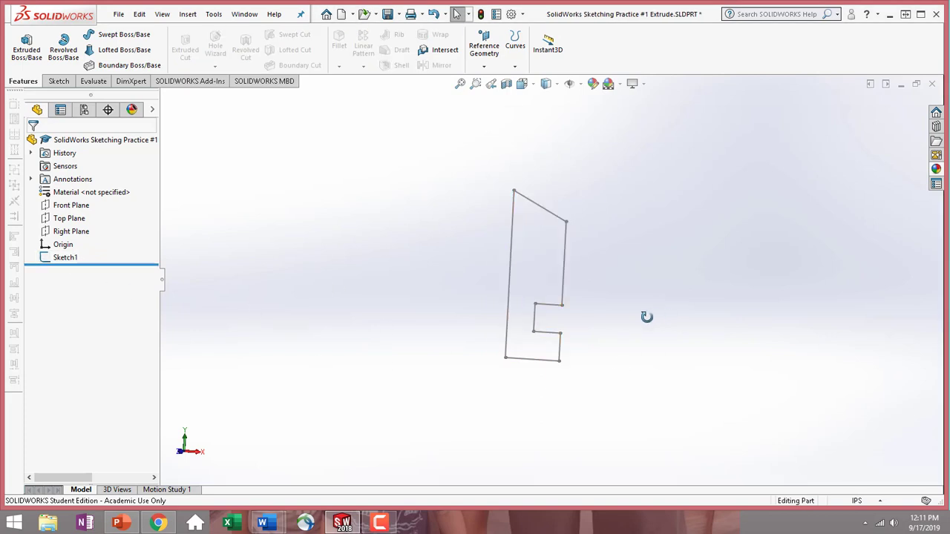
Reopen the notched profile sketch for editing and view it normal to its plane.
{"action": "mouse_move", "coordinate": [647, 317]}
{"action": "middle_mouse_down"}
{"action": "mouse_move", "coordinate": [636, 301]}
{"action": "mouse_move", "coordinate": [681, 292]}
{"action": "mouse_move", "coordinate": [671, 328]}
{"action": "middle_mouse_up"}
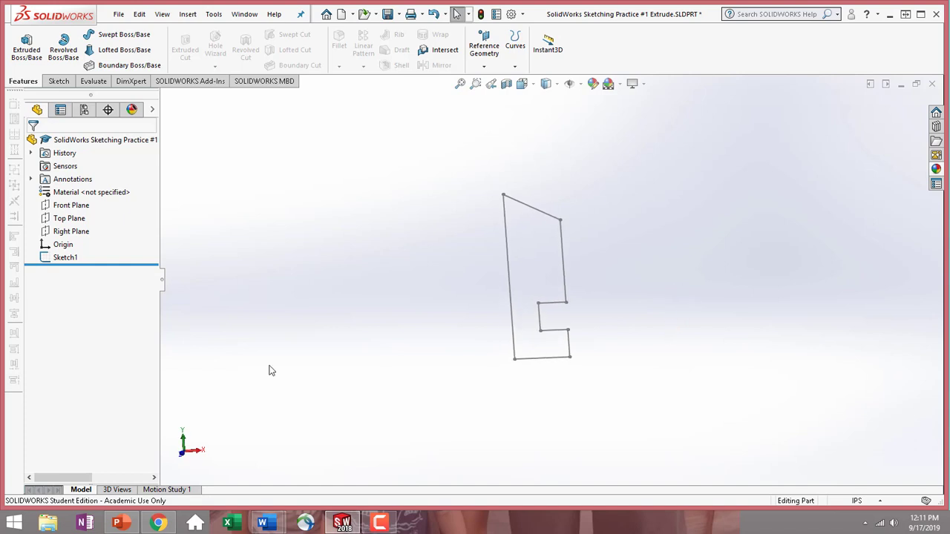
{"action": "left_click", "coordinate": [65, 260]}
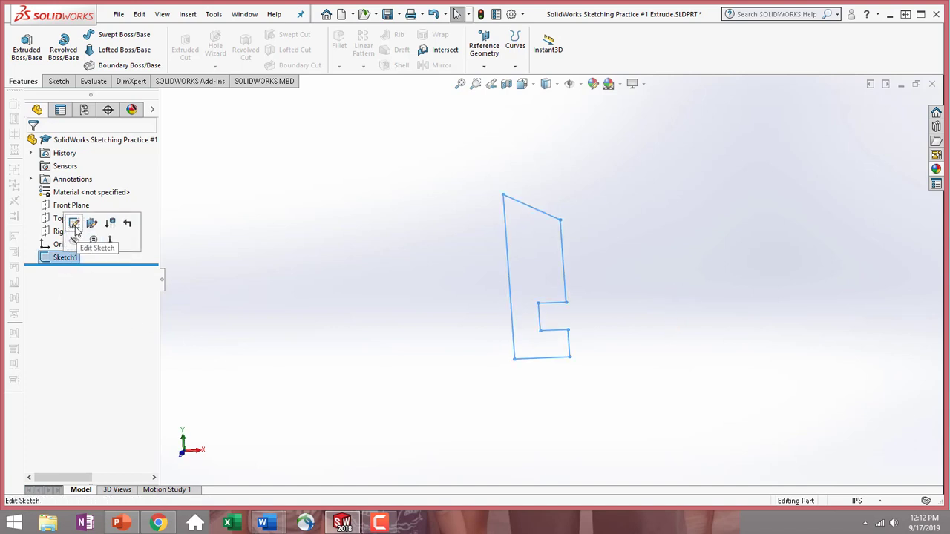
{"action": "left_click", "coordinate": [75, 226]}
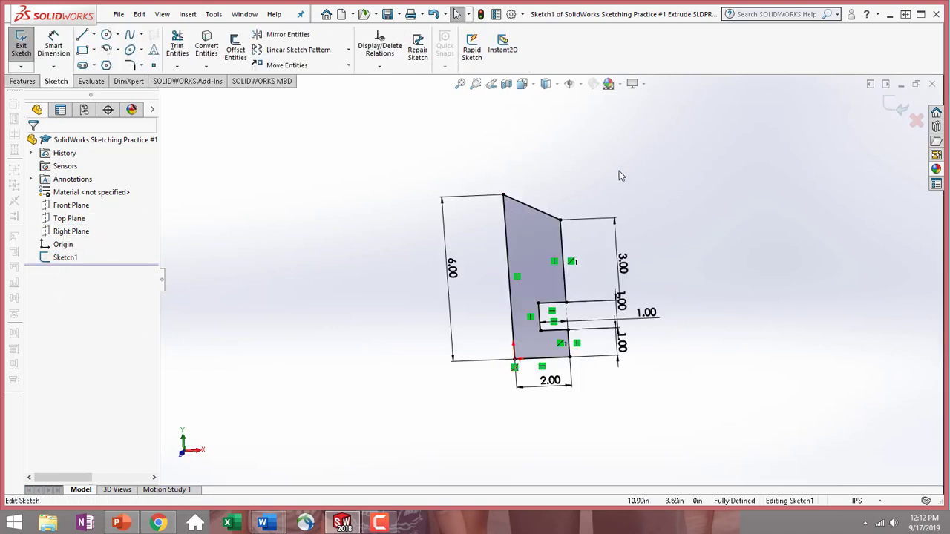
{"action": "left_click", "coordinate": [521, 84]}
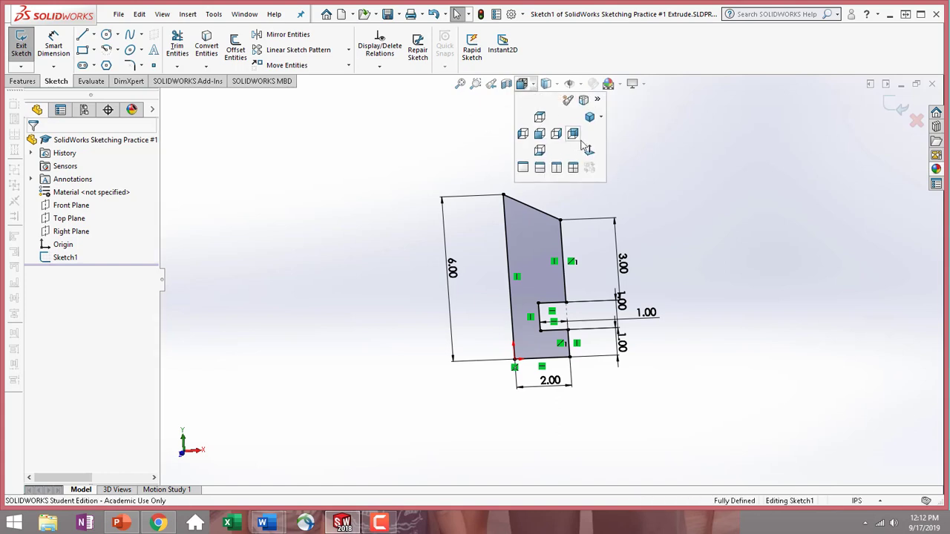
{"action": "left_click", "coordinate": [589, 152]}
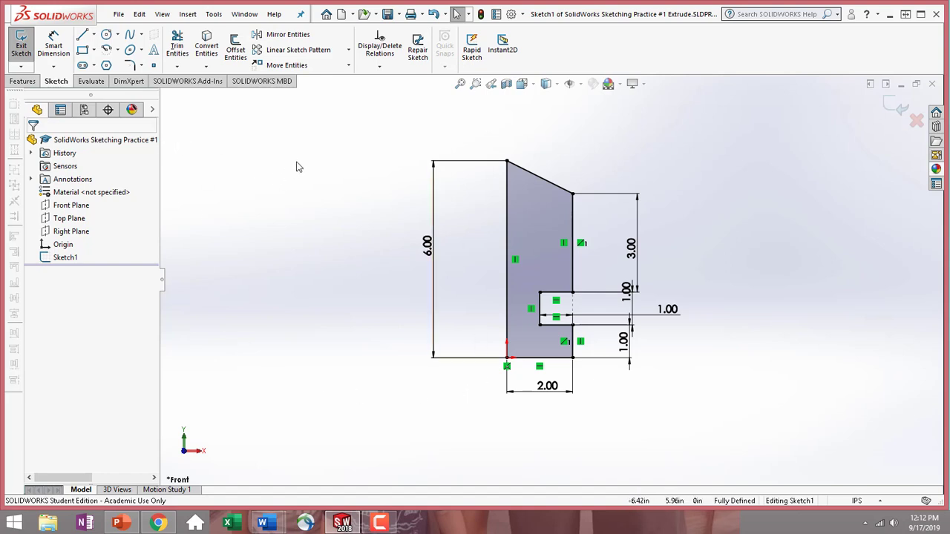
Start a revolved boss from the profile, using its long vertical edge as the axis of revolution.
{"action": "left_click", "coordinate": [22, 81]}
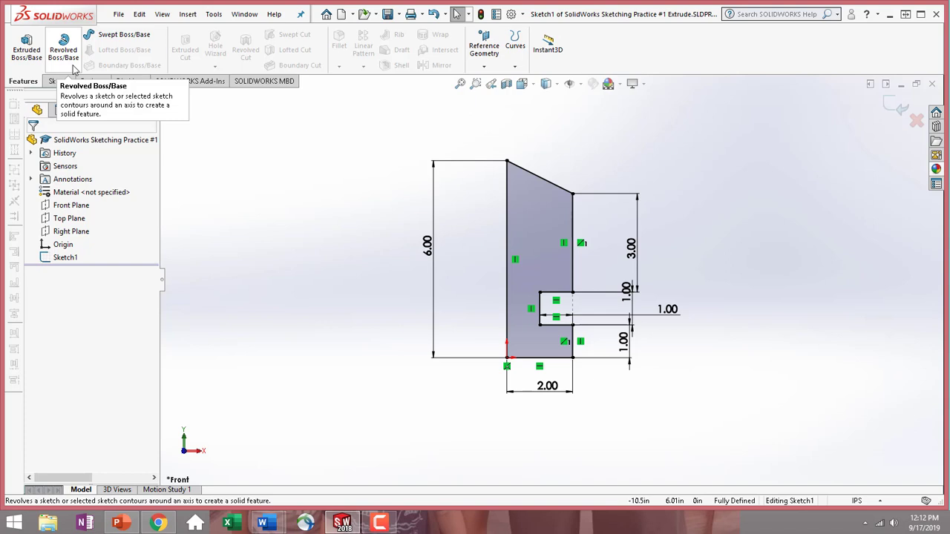
{"action": "left_click", "coordinate": [72, 65]}
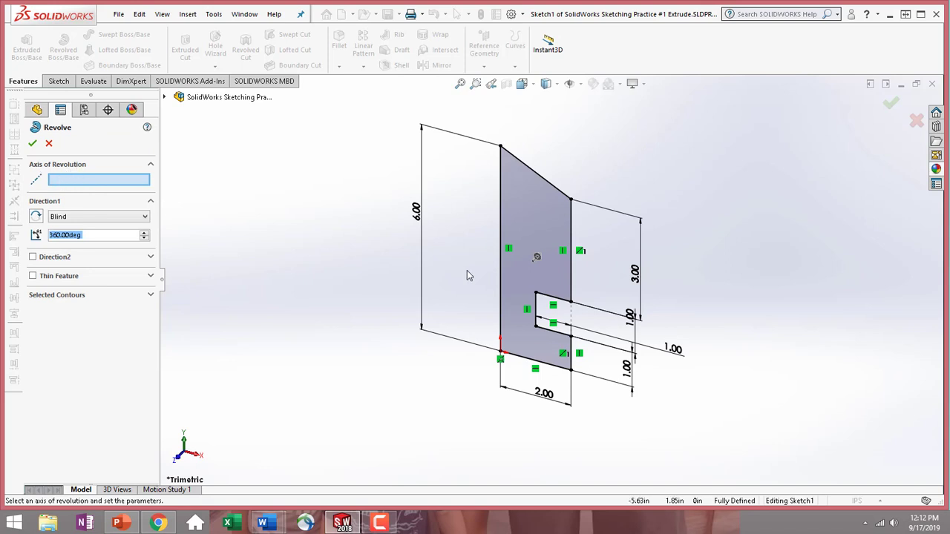
{"action": "left_click", "coordinate": [501, 305]}
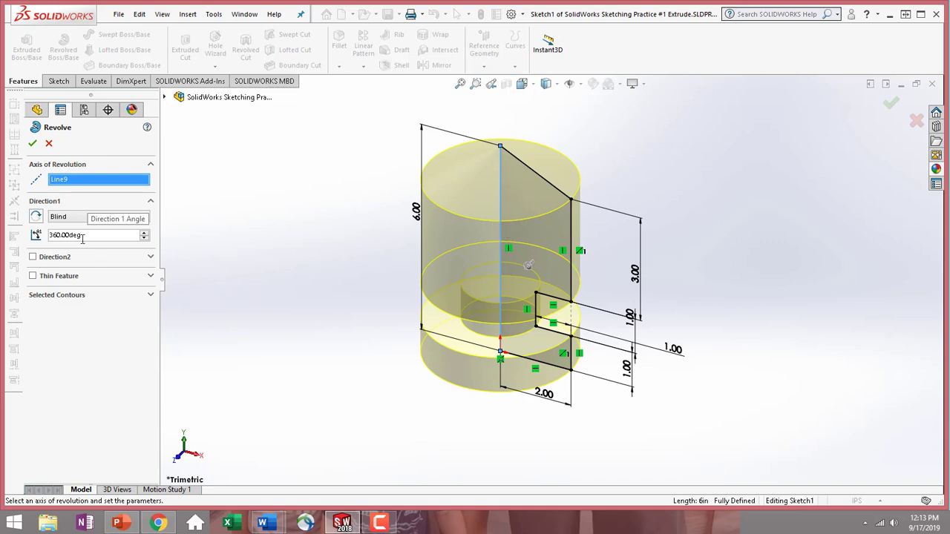
Set the blind revolve angle to 180 degrees and inspect the preview.
{"action": "left_click_drag", "start_coordinate": [123, 235], "coordinate": [75, 210]}
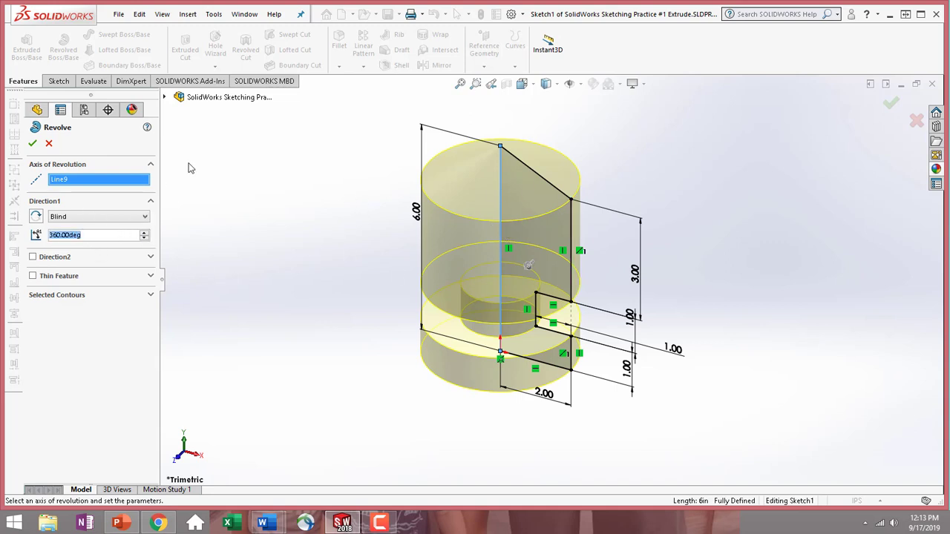
{"action": "type", "text": "180"}
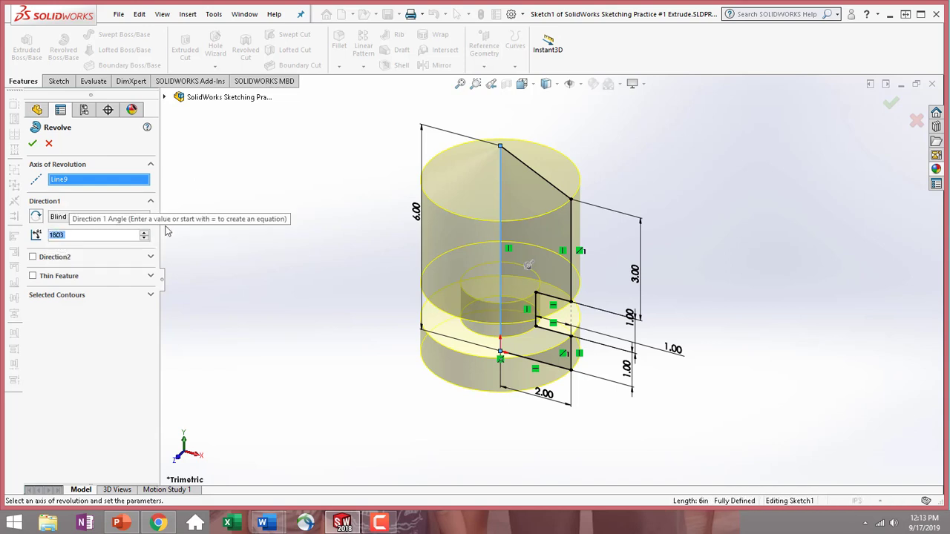
{"action": "right_click", "coordinate": [60, 235]}
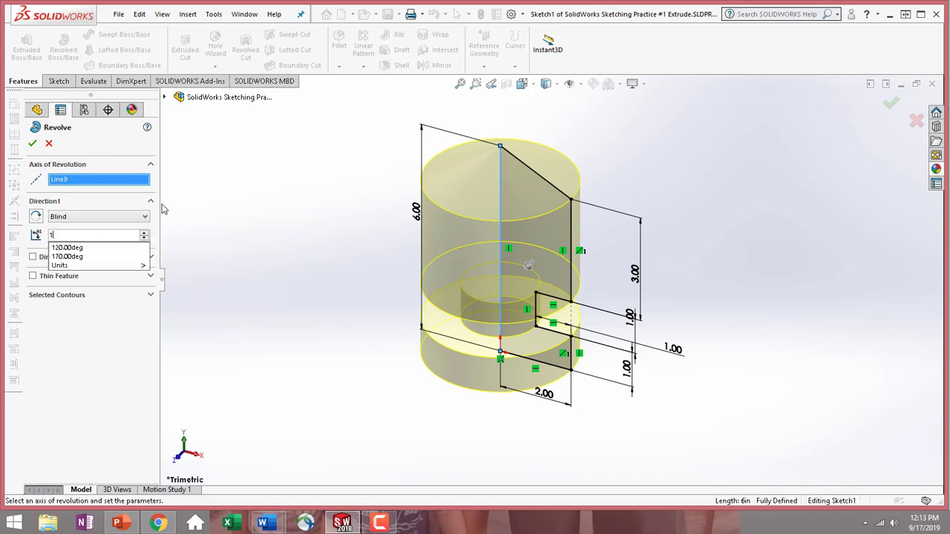
{"action": "key", "text": "Return"}
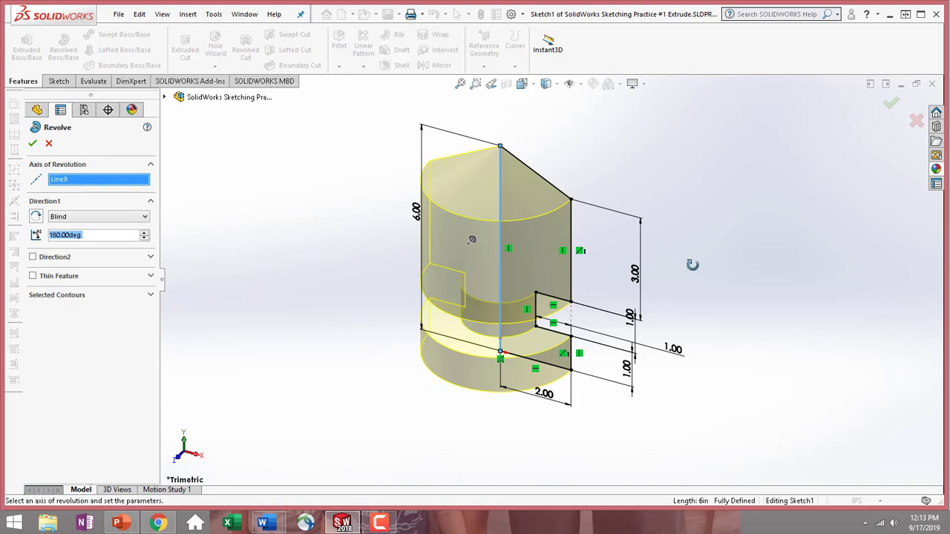
{"action": "middle_click_drag", "start_coordinate": [691, 265], "coordinate": [671, 289]}
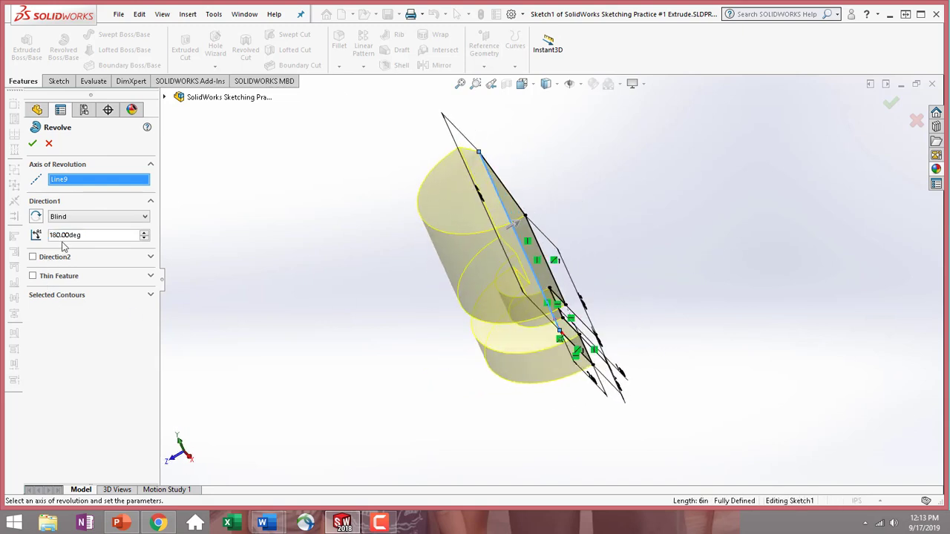
Set the blind revolve angle to 270 degrees and inspect the preview.
{"action": "left_click_drag", "start_coordinate": [91, 236], "coordinate": [11, 234]}
{"action": "type", "text": "270"}
{"action": "key", "text": "Return"}
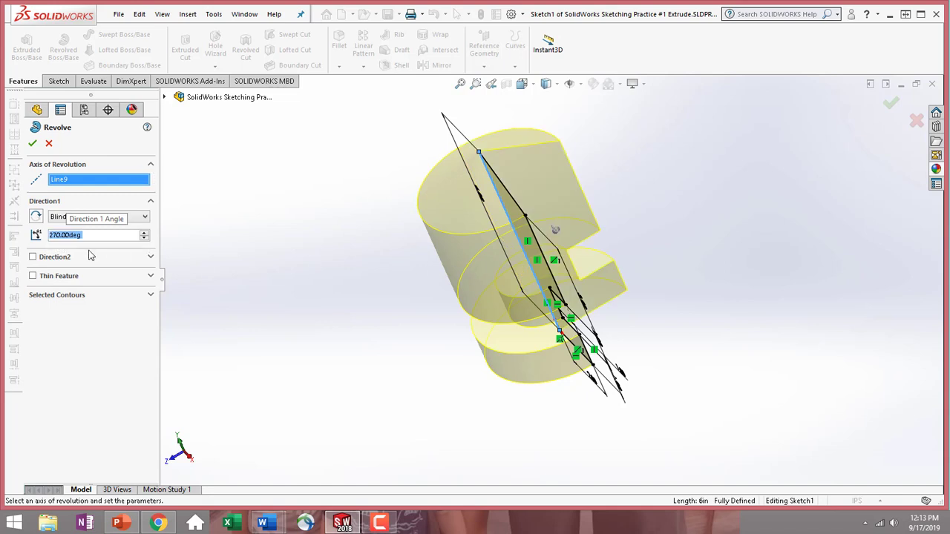
Set the blind revolve angle to 360 degrees, create the revolved boss and view the finished solid from the side.
{"action": "type", "text": "360"}
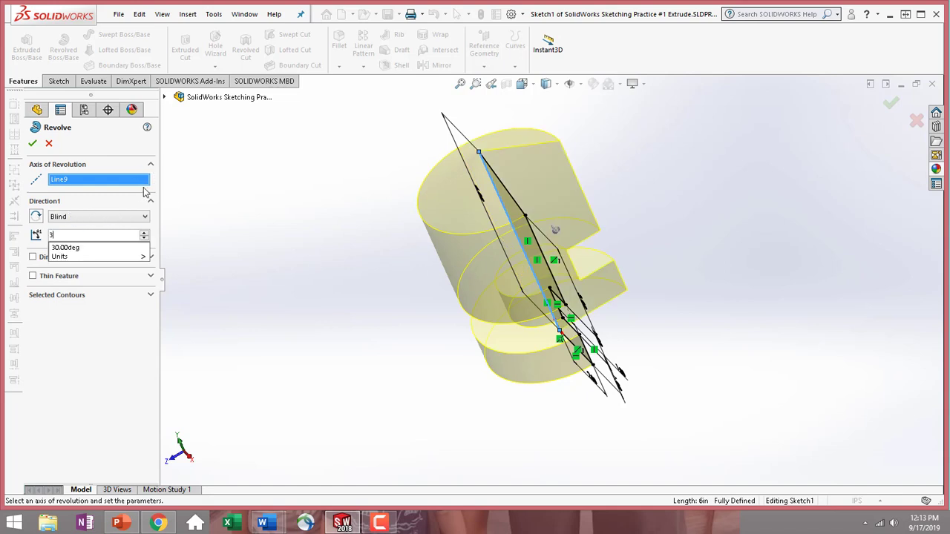
{"action": "key", "text": "Return"}
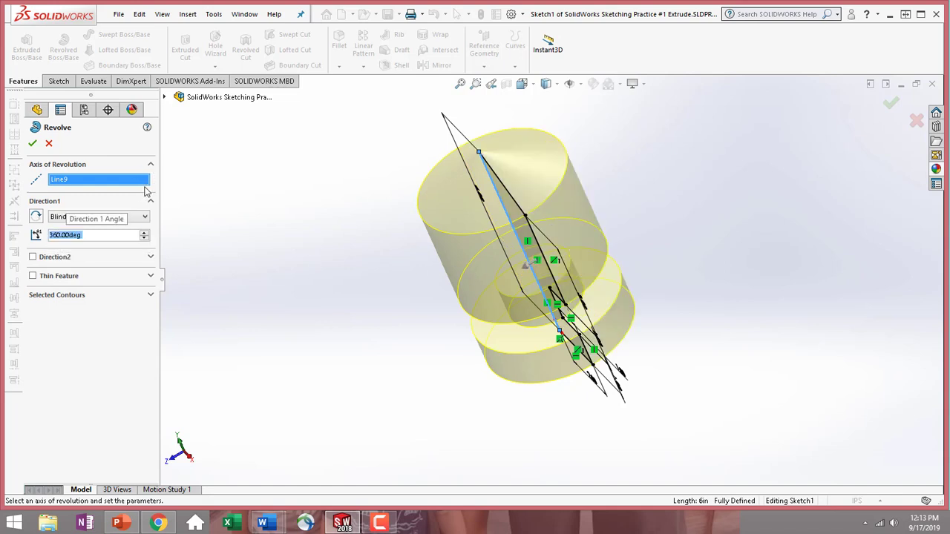
{"action": "left_click", "coordinate": [33, 143]}
{"action": "middle_click_drag", "start_coordinate": [339, 295], "coordinate": [500, 214]}
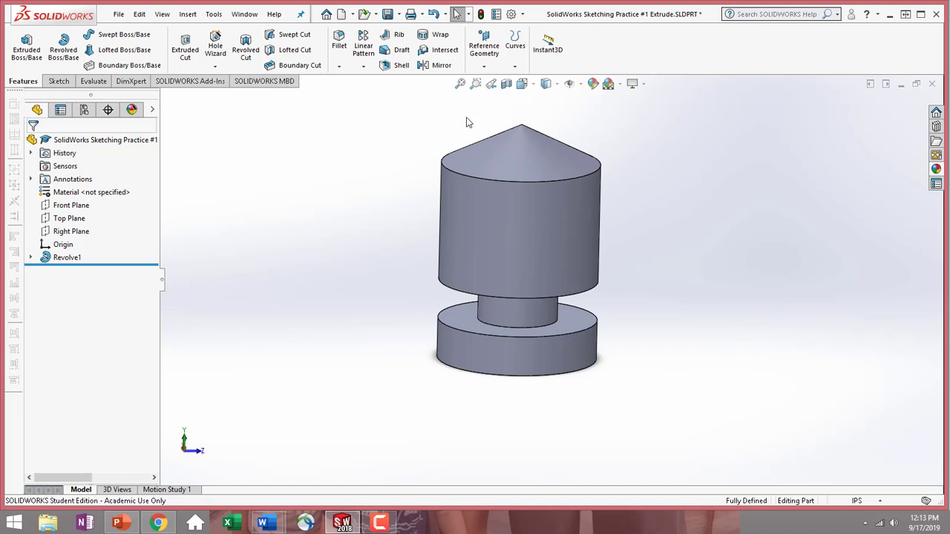
Save the revolved part under the new file name SolidWorks Sketching Practice #1 Revolve.SLDPRT on the Desktop.
{"action": "left_click", "coordinate": [120, 16]}
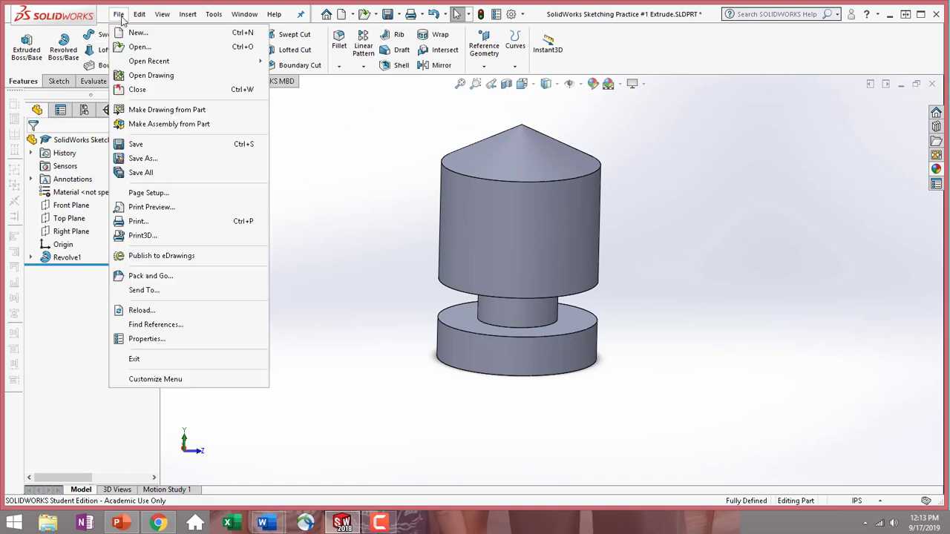
{"action": "left_click", "coordinate": [143, 158]}
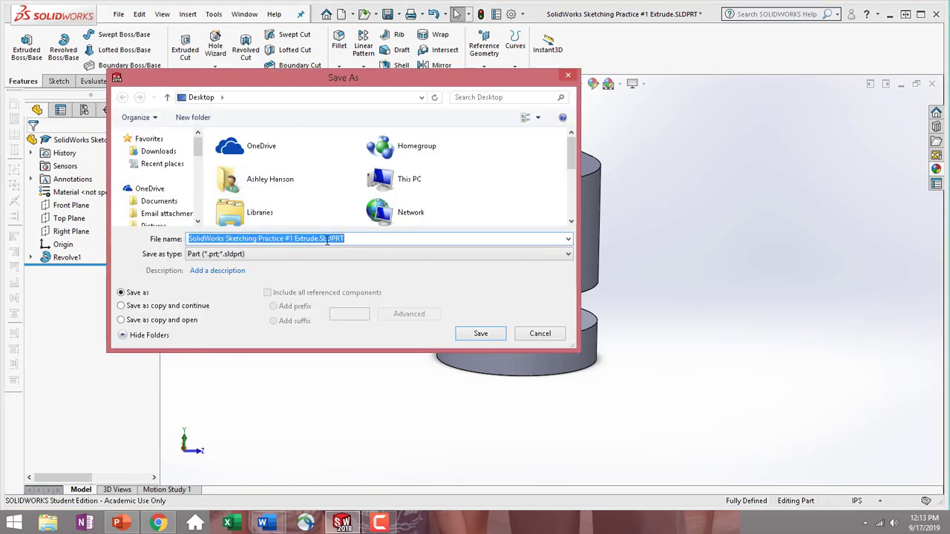
{"action": "left_click", "coordinate": [317, 239]}
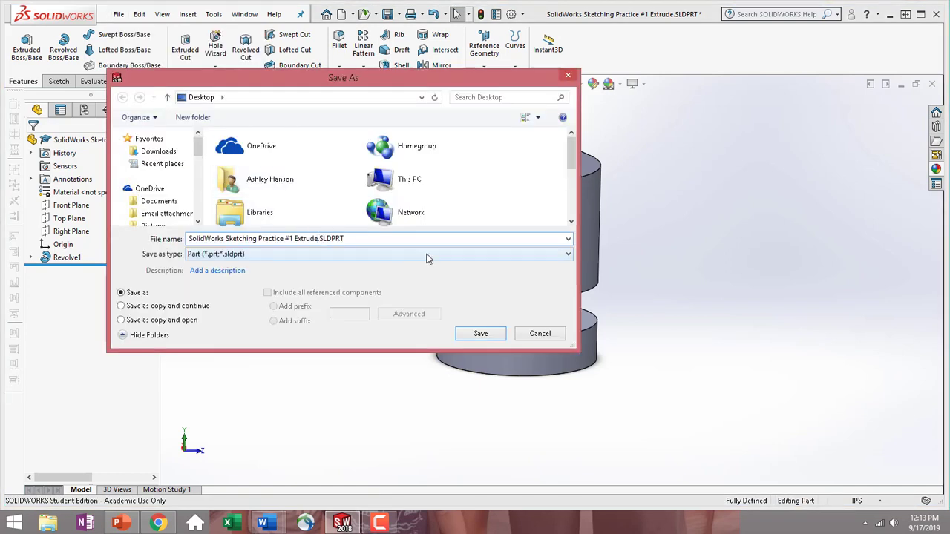
{"action": "key", "text": "BackSpace"}
{"action": "key", "text": "BackSpace"}
{"action": "key", "text": "BackSpace"}
{"action": "key", "text": "BackSpace"}
{"action": "key", "text": "BackSpace"}
{"action": "key", "text": "BackSpace"}
{"action": "key", "text": "BackSpace"}
{"action": "type", "text": "Revolve"}
{"action": "left_click", "coordinate": [484, 335]}
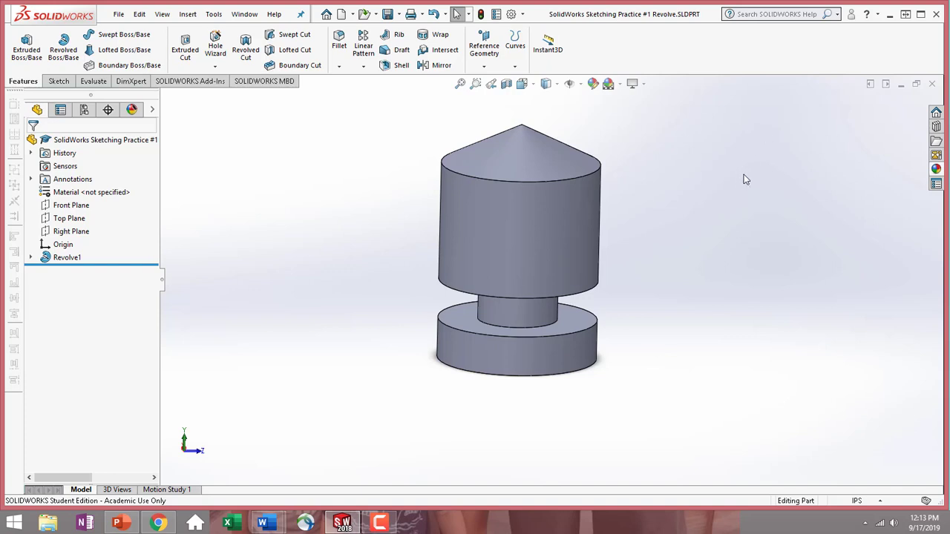
Close the revolved part and start a new part document, checking that it uses IPS units.
{"action": "left_click", "coordinate": [931, 86]}
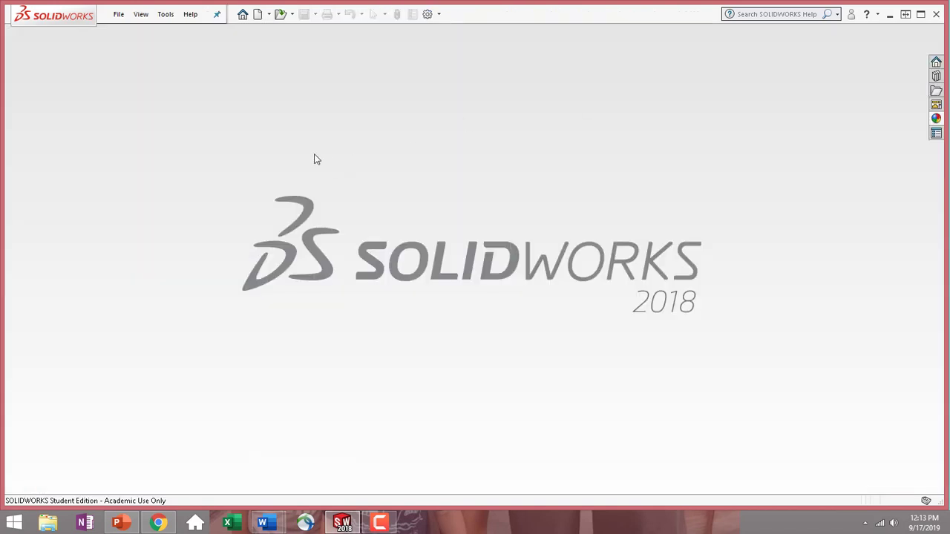
{"action": "left_click", "coordinate": [258, 15]}
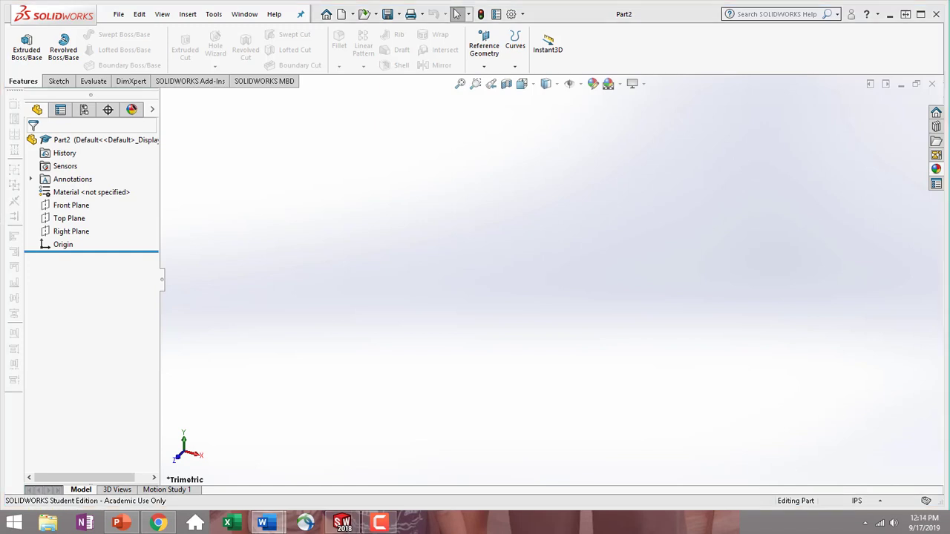
{"action": "left_click", "coordinate": [871, 501]}
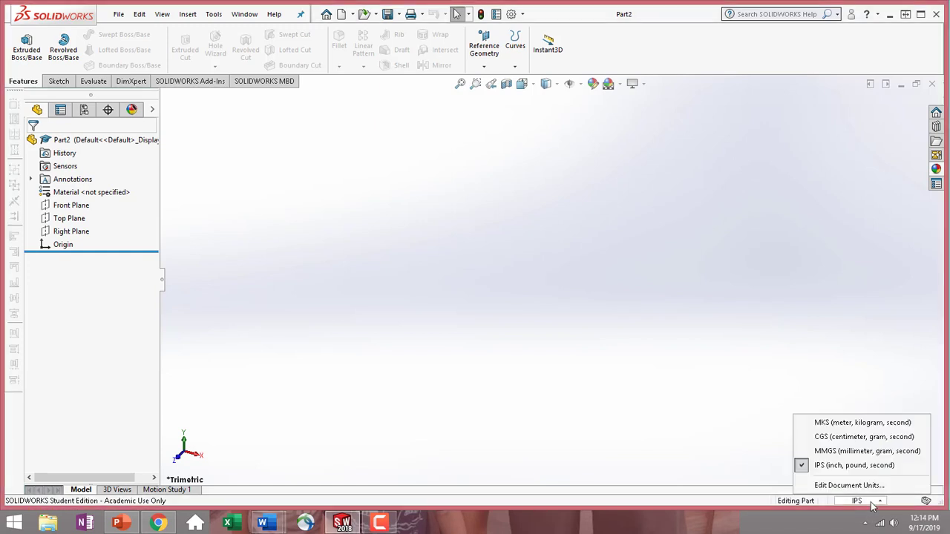
{"action": "left_click", "coordinate": [715, 360]}
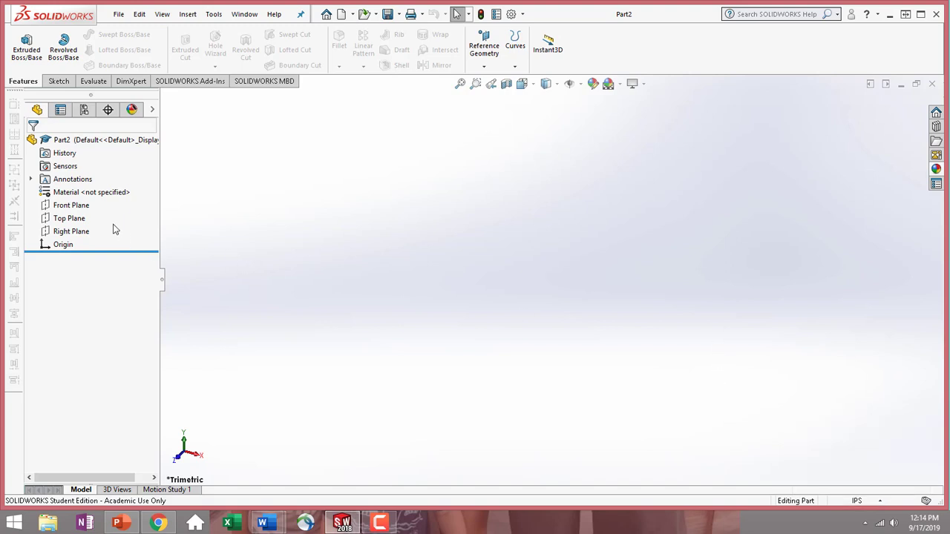
Start a sketch on the Top Plane, viewed normal to the plane.
{"action": "left_click", "coordinate": [69, 218]}
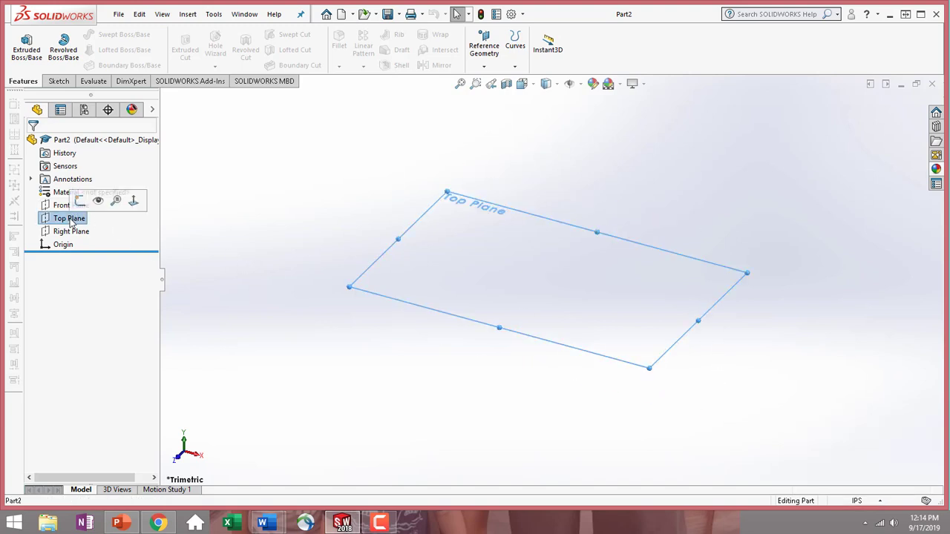
{"action": "left_click", "coordinate": [138, 203]}
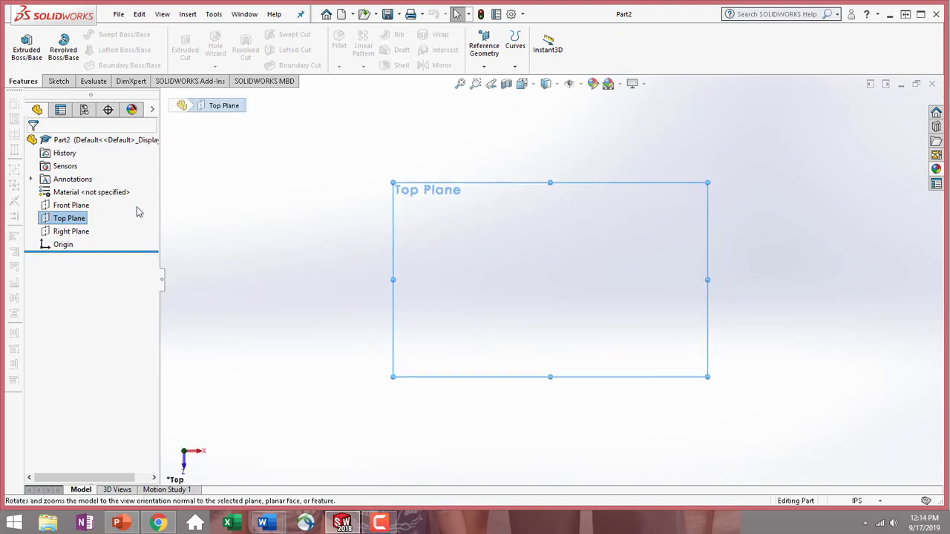
{"action": "left_click", "coordinate": [58, 218]}
{"action": "left_click", "coordinate": [58, 218]}
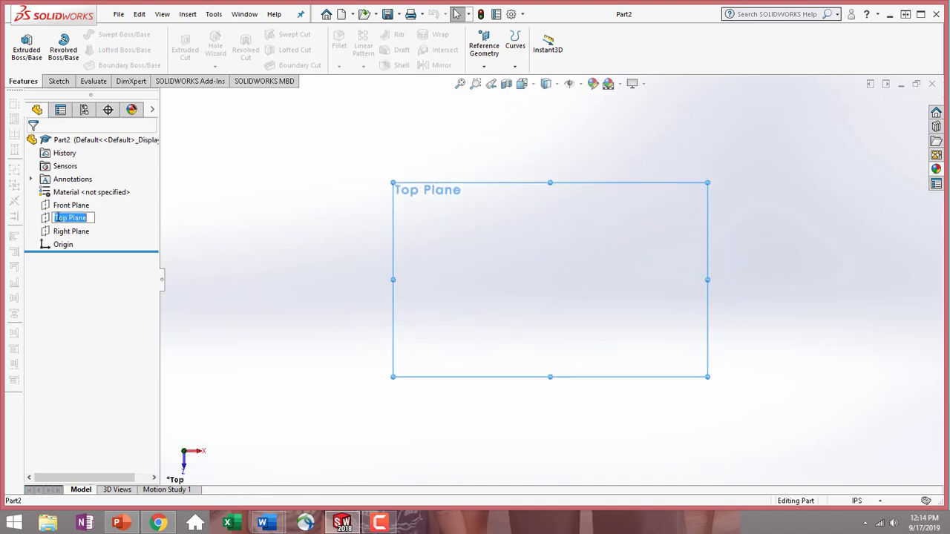
{"action": "left_click", "coordinate": [46, 220]}
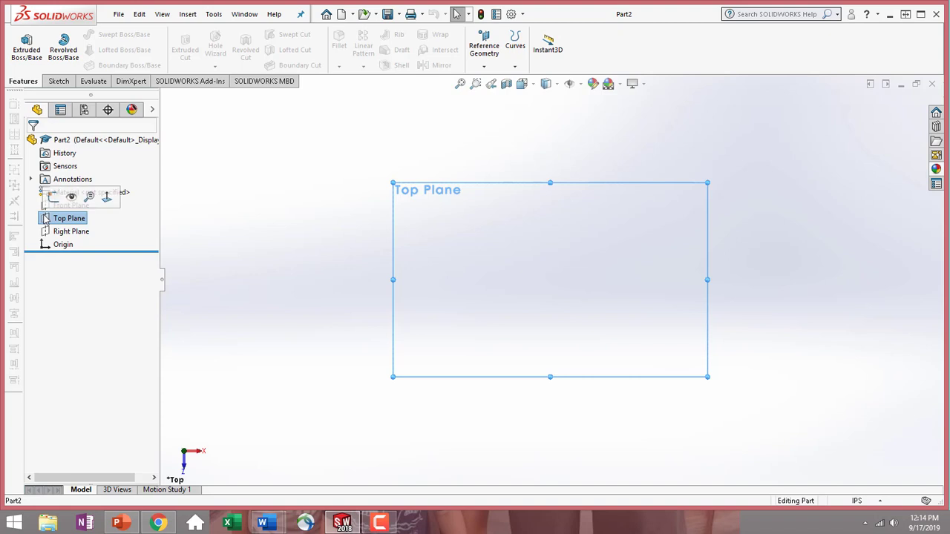
{"action": "left_click", "coordinate": [107, 199]}
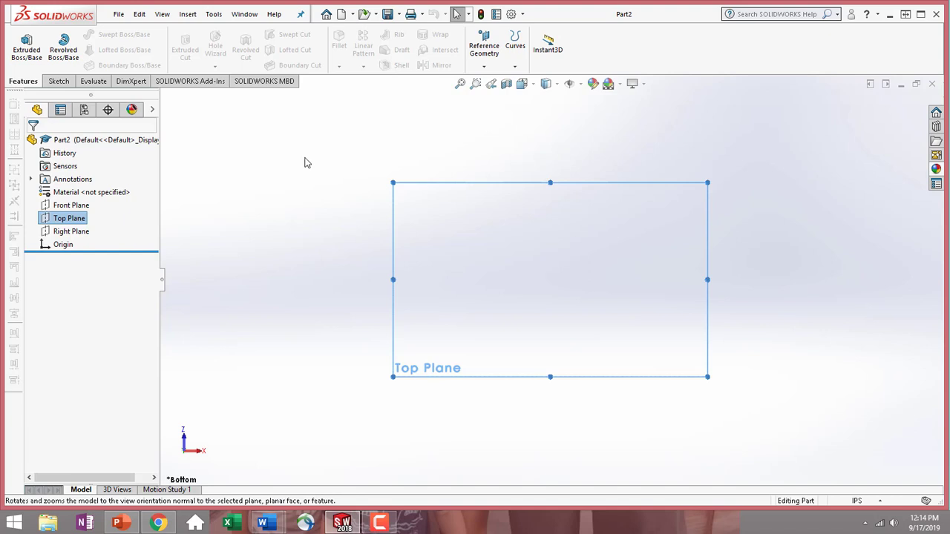
{"action": "left_click", "coordinate": [59, 81]}
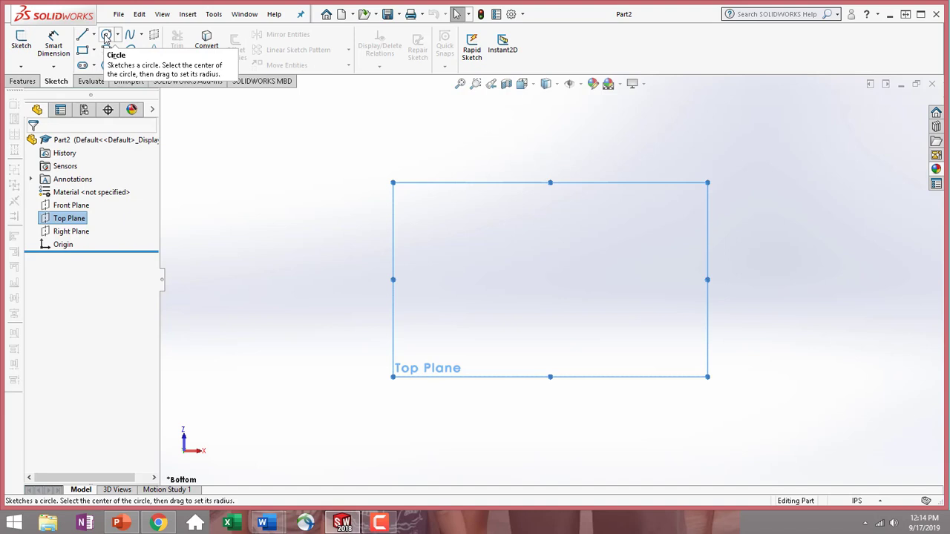
{"action": "left_click", "coordinate": [21, 45]}
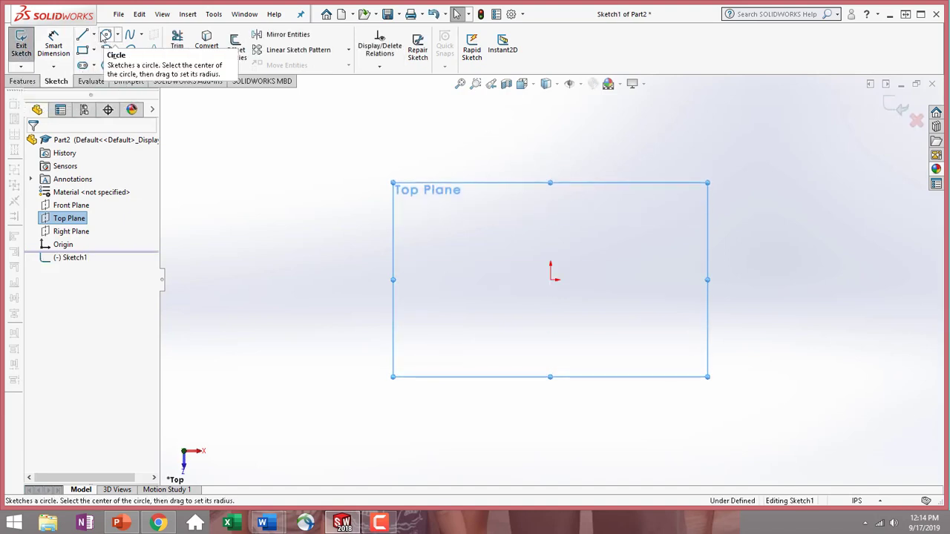
Sketch a circle centred on the origin with a radius of about 1.75 in.
{"action": "left_click", "coordinate": [106, 34]}
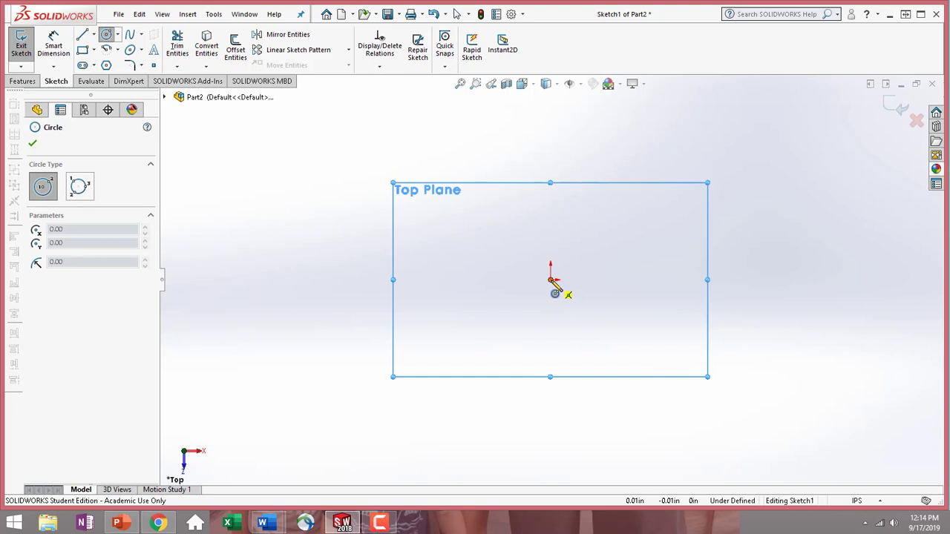
{"action": "left_click", "coordinate": [551, 280]}
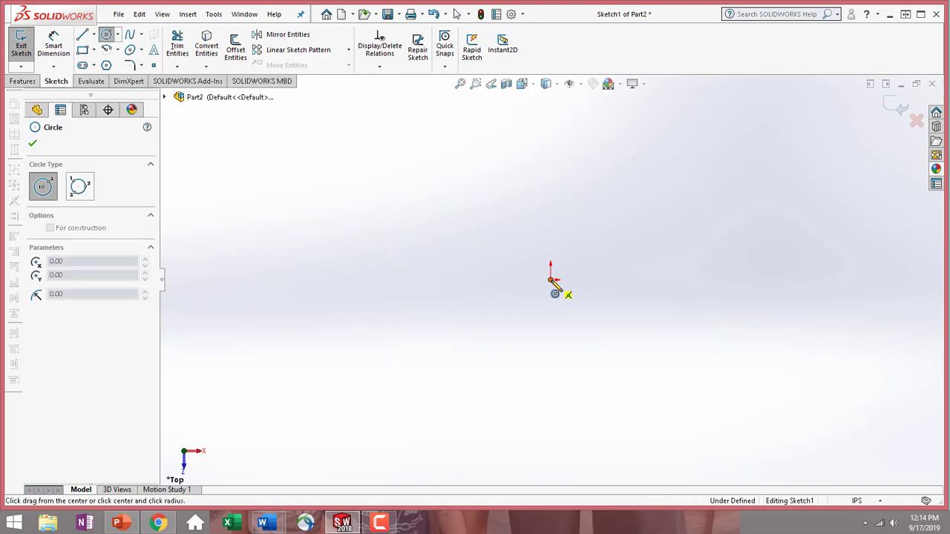
{"action": "left_click", "coordinate": [606, 230]}
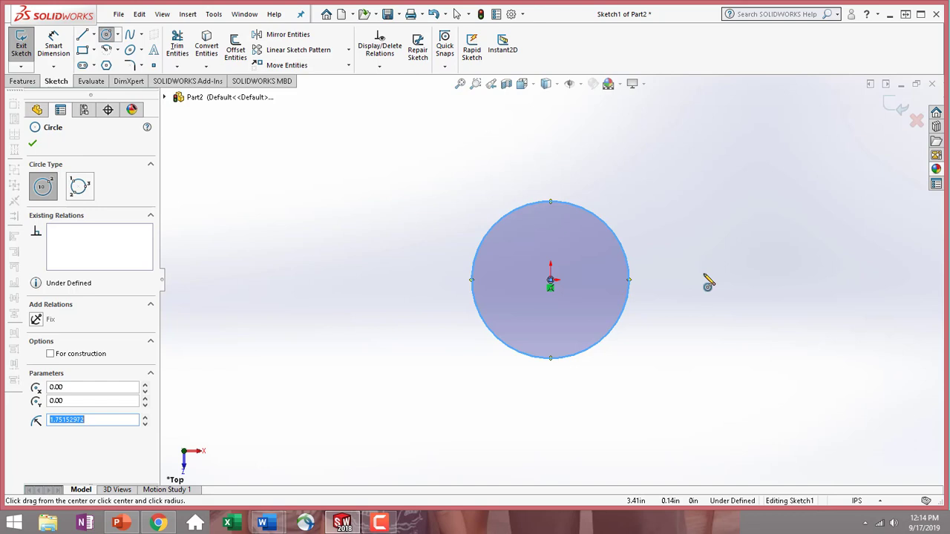
Sketch two smaller circles, one on each side of the central circle, with radii of about 0.50 in and 0.48 in.
{"action": "left_click", "coordinate": [703, 273]}
{"action": "left_click", "coordinate": [717, 256]}
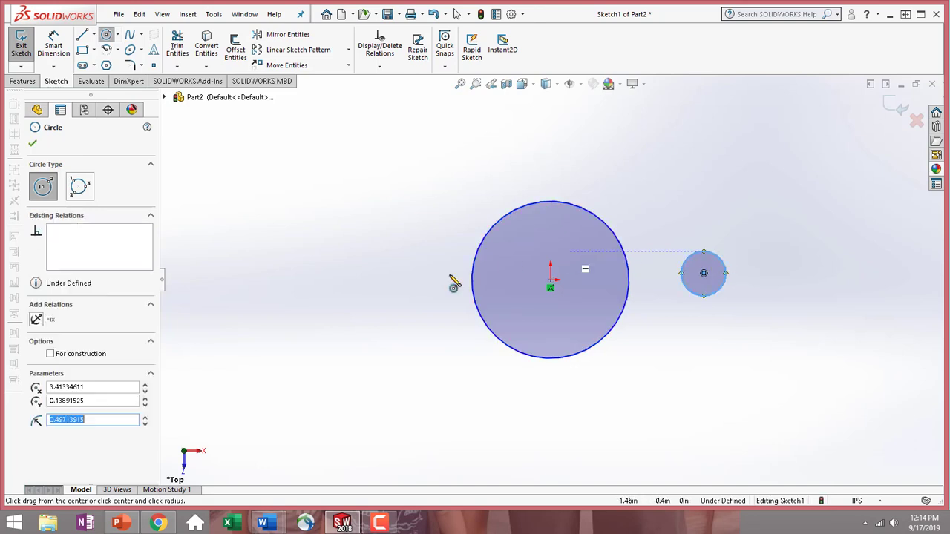
{"action": "left_click", "coordinate": [383, 280]}
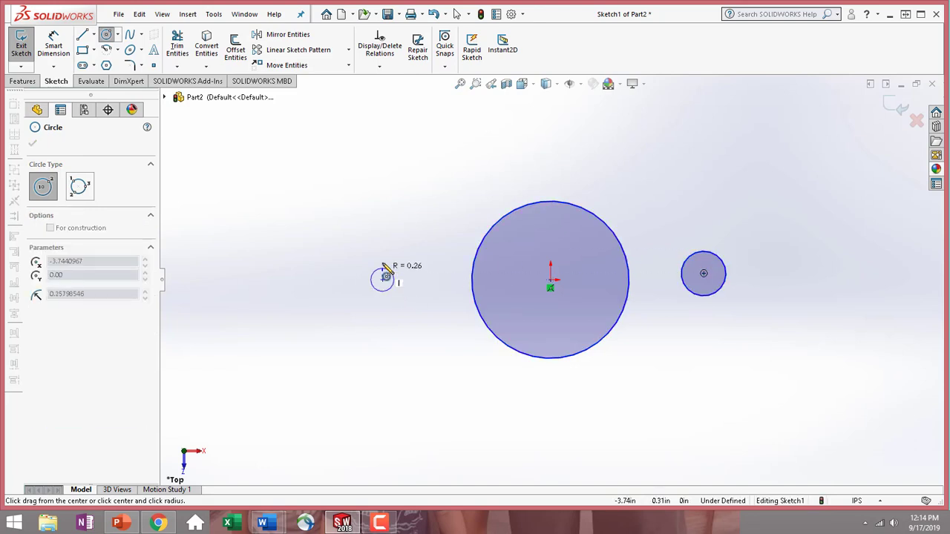
{"action": "left_click", "coordinate": [382, 259]}
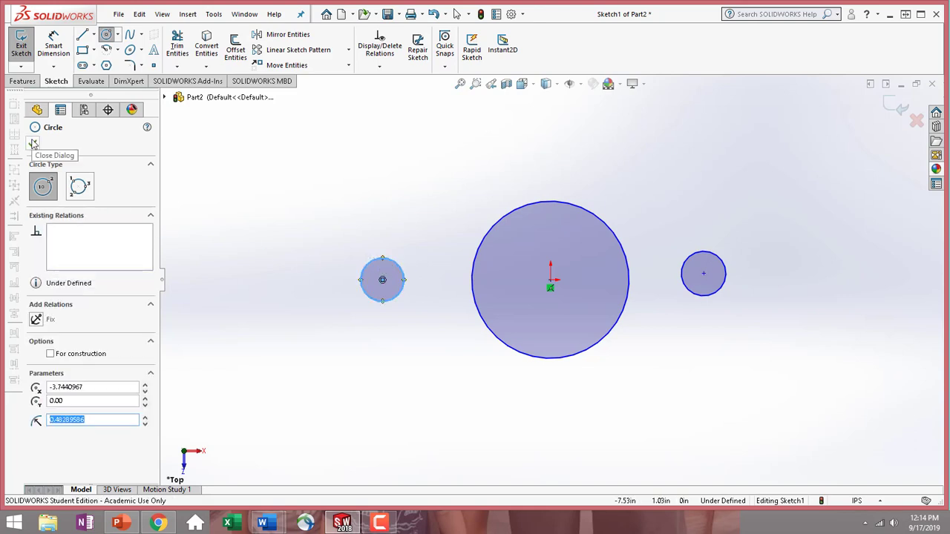
{"action": "left_click", "coordinate": [33, 144]}
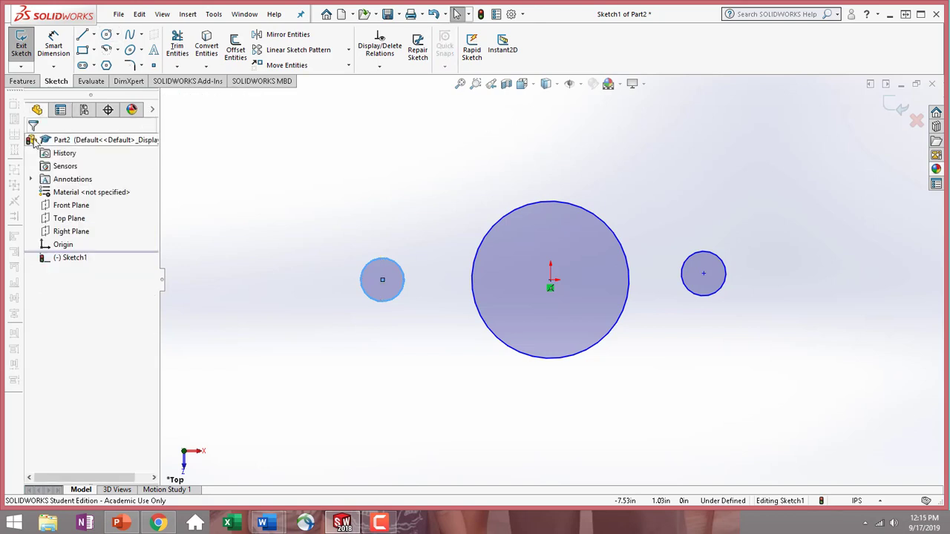
Dimension the central circle with a diameter of 3 in.
{"action": "left_click", "coordinate": [61, 45]}
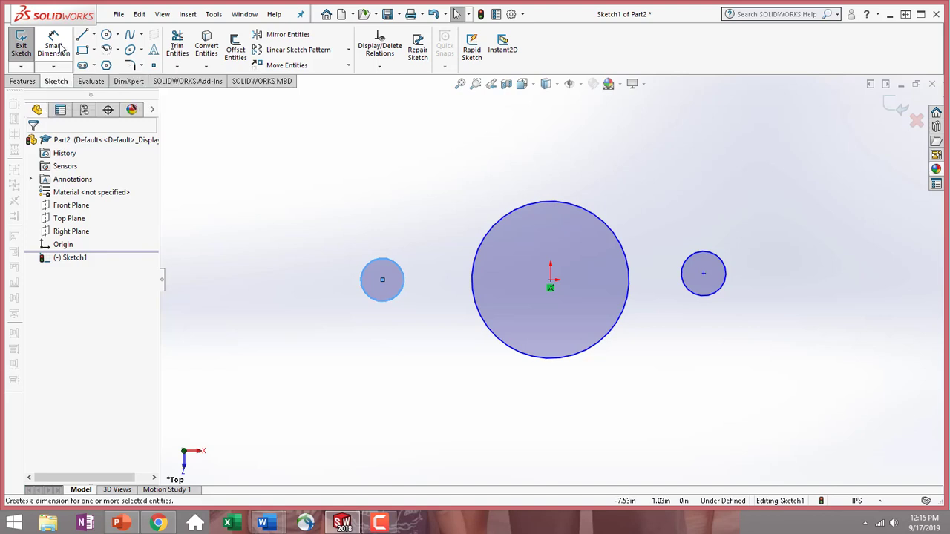
{"action": "left_click", "coordinate": [509, 350]}
{"action": "left_click", "coordinate": [393, 393]}
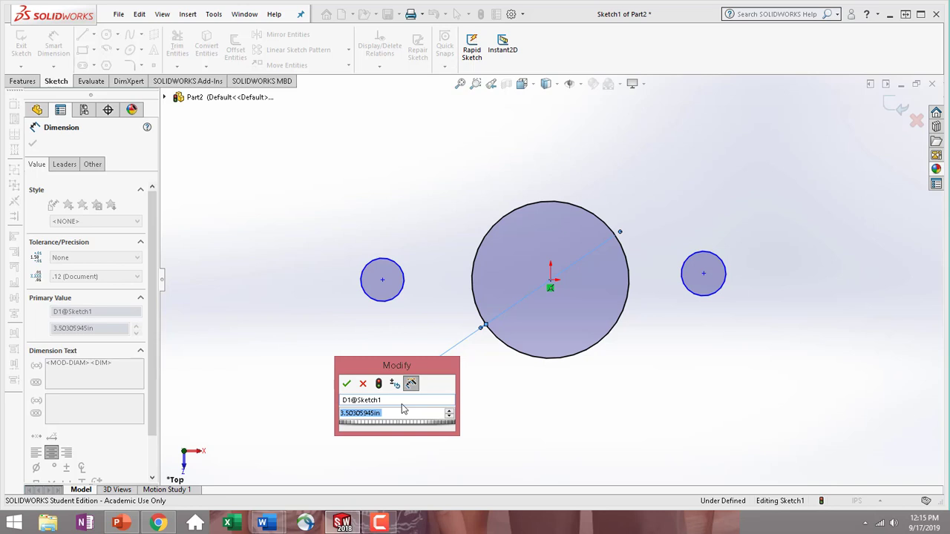
{"action": "type", "text": "3"}
{"action": "key", "text": "Return"}
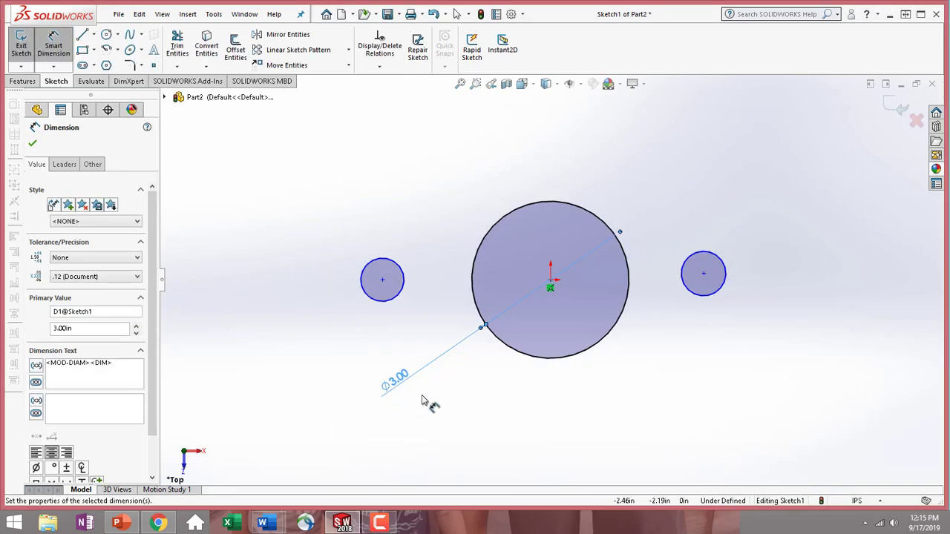
Dimension the two small outer circles with a diameter of 0.75 in each.
{"action": "left_click", "coordinate": [379, 301]}
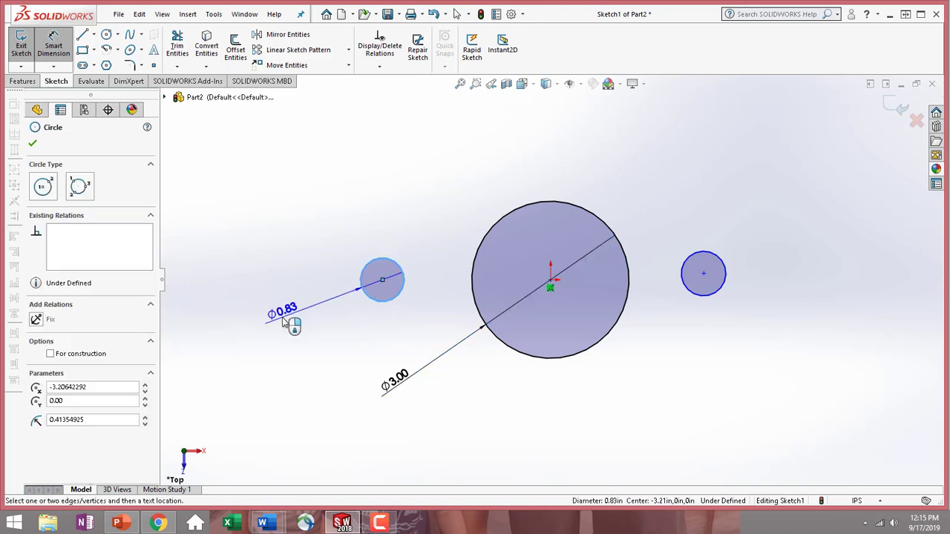
{"action": "left_click", "coordinate": [299, 322]}
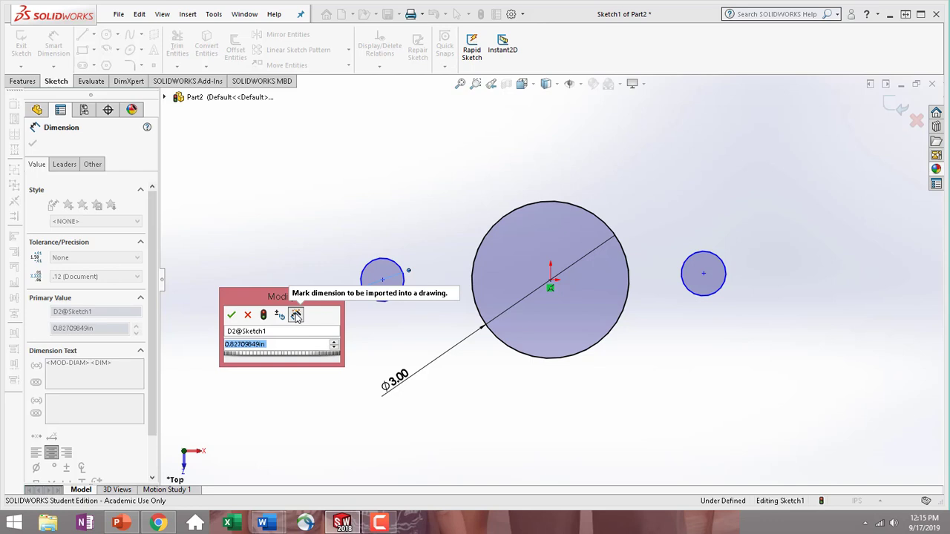
{"action": "type", "text": ".75"}
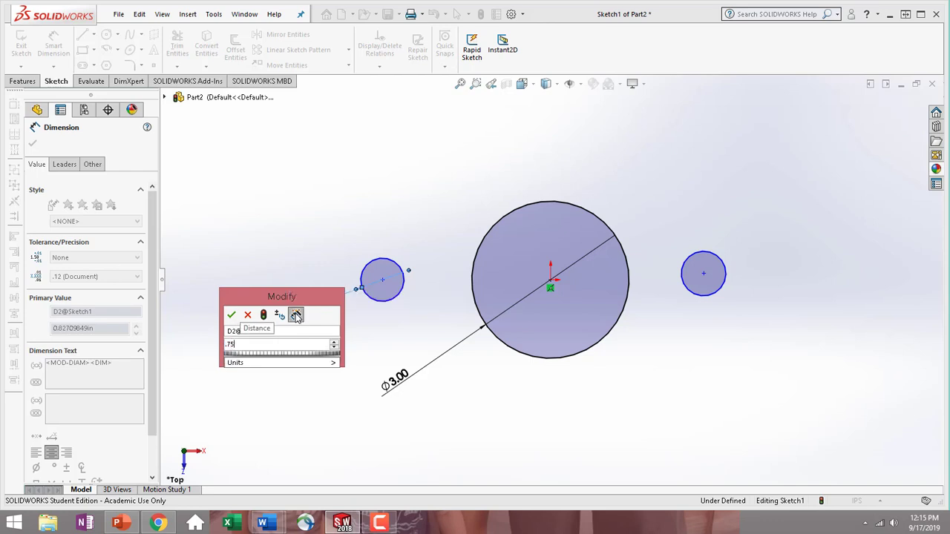
{"action": "left_click", "coordinate": [230, 315]}
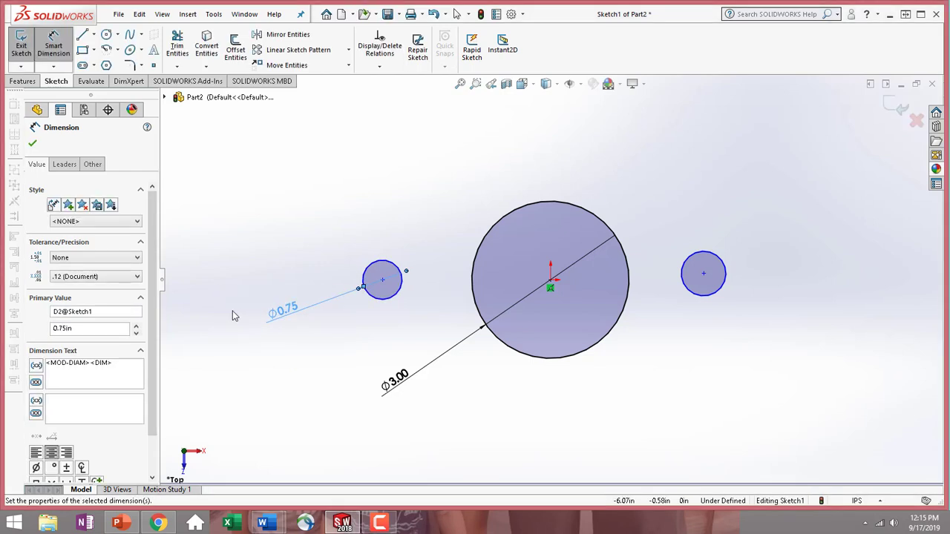
{"action": "left_click", "coordinate": [717, 299]}
{"action": "left_click", "coordinate": [829, 337]}
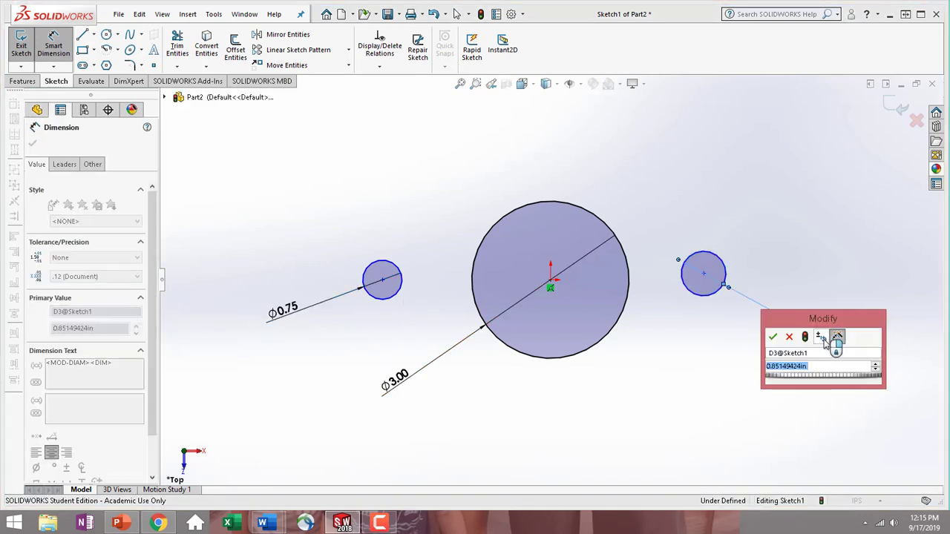
{"action": "key", "text": "BackSpace"}
{"action": "type", "text": ".75"}
{"action": "key", "text": "Return"}
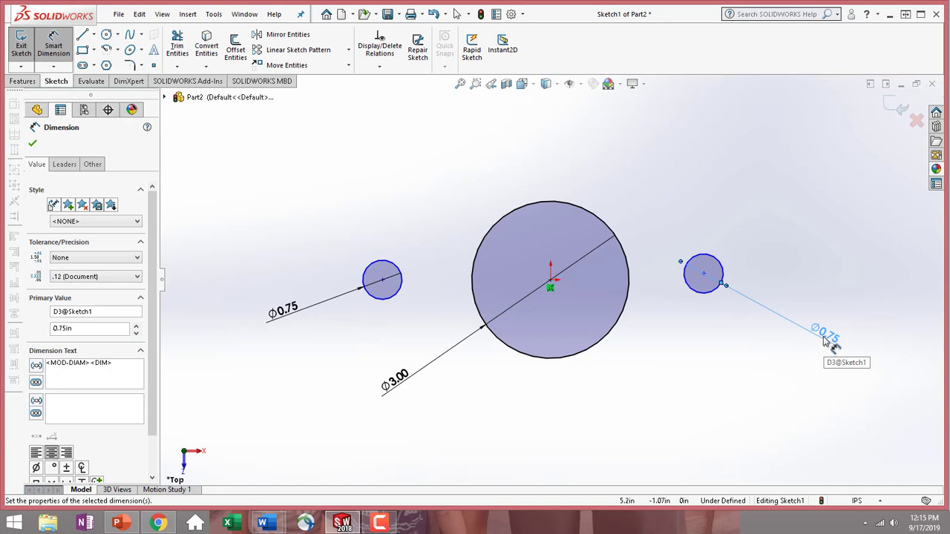
Dimension the horizontal distance from the left small circle's centre to the origin as 2.5 in.
{"action": "left_click", "coordinate": [383, 283]}
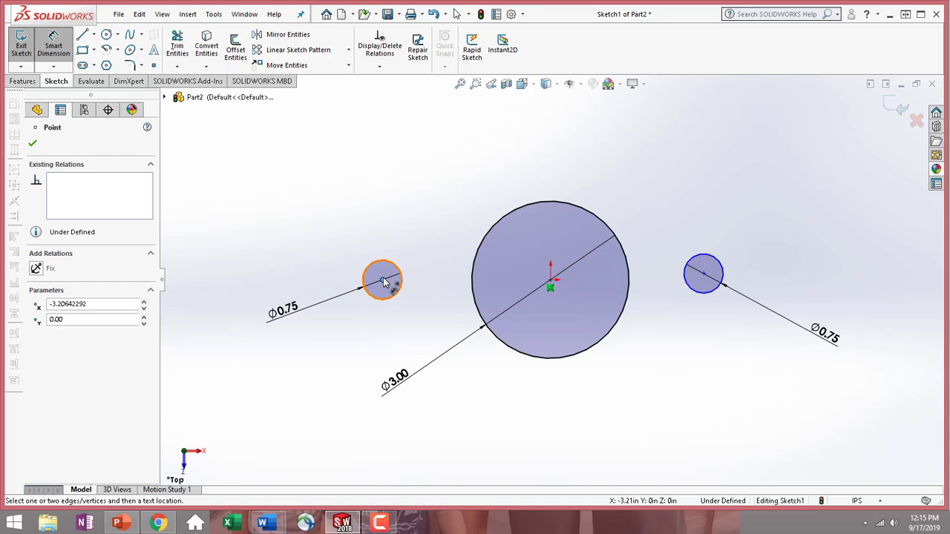
{"action": "left_click", "coordinate": [550, 282]}
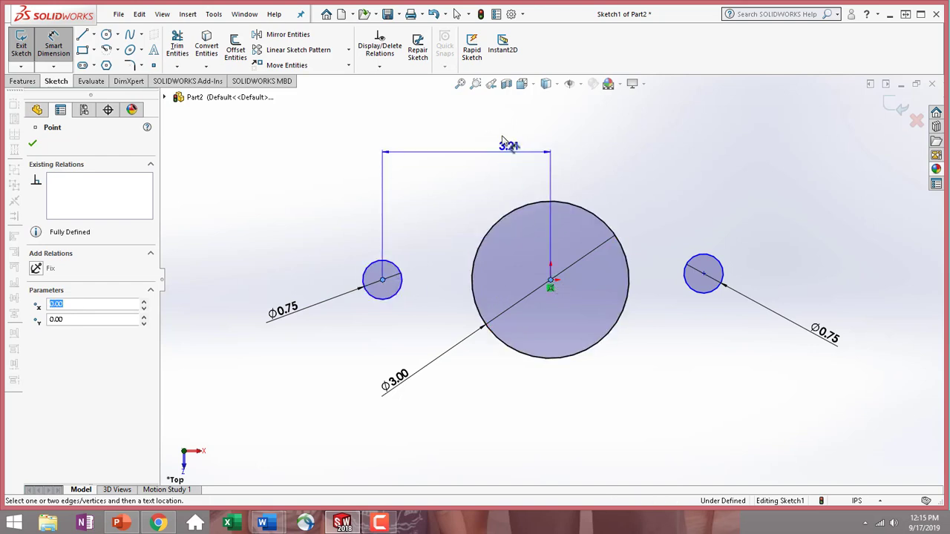
{"action": "left_click", "coordinate": [458, 152]}
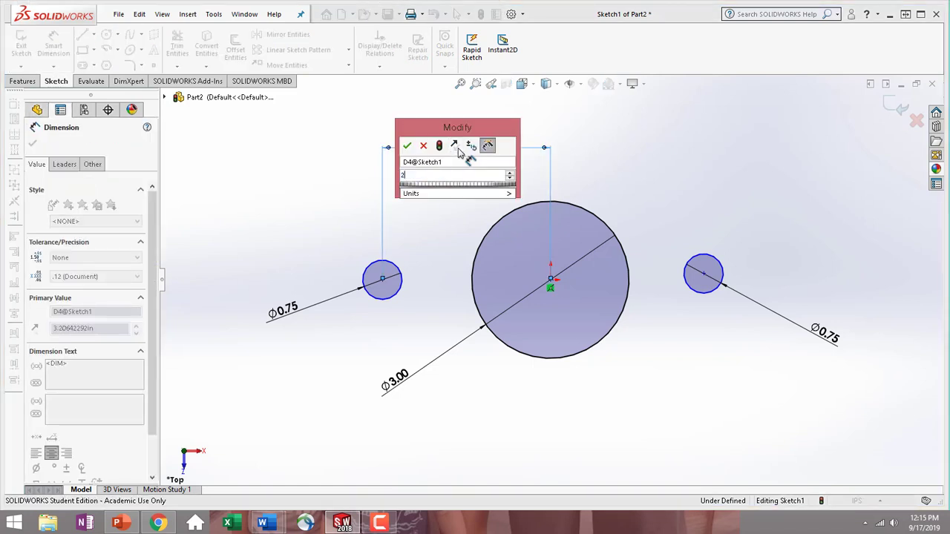
{"action": "type", "text": "2.5"}
{"action": "key", "text": "Return"}
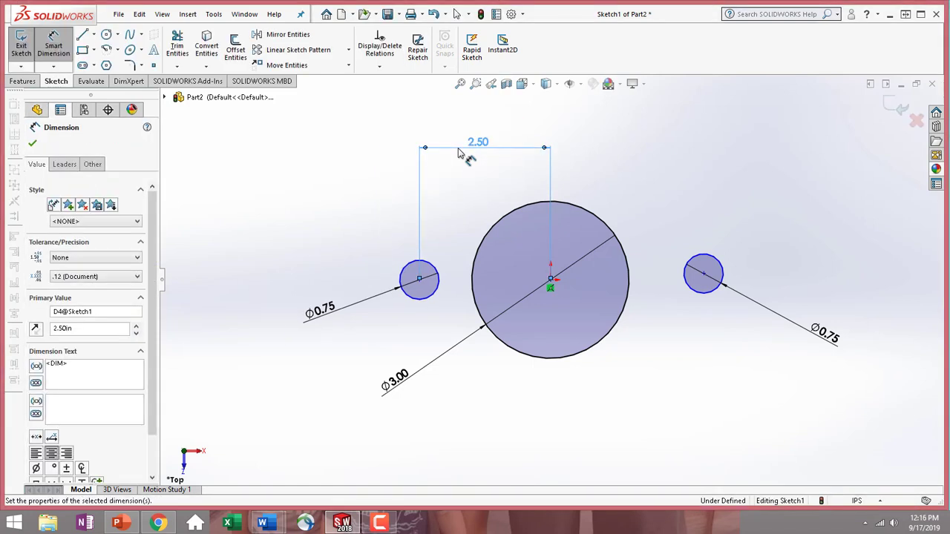
Dimension the horizontal distance between the centres of the two small circles as 5 in.
{"action": "left_click", "coordinate": [420, 281]}
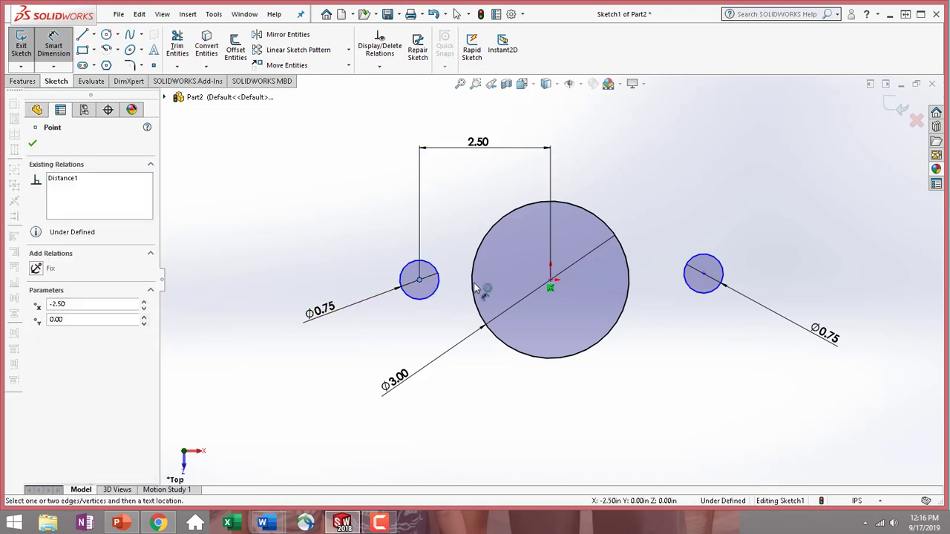
{"action": "left_click", "coordinate": [705, 276]}
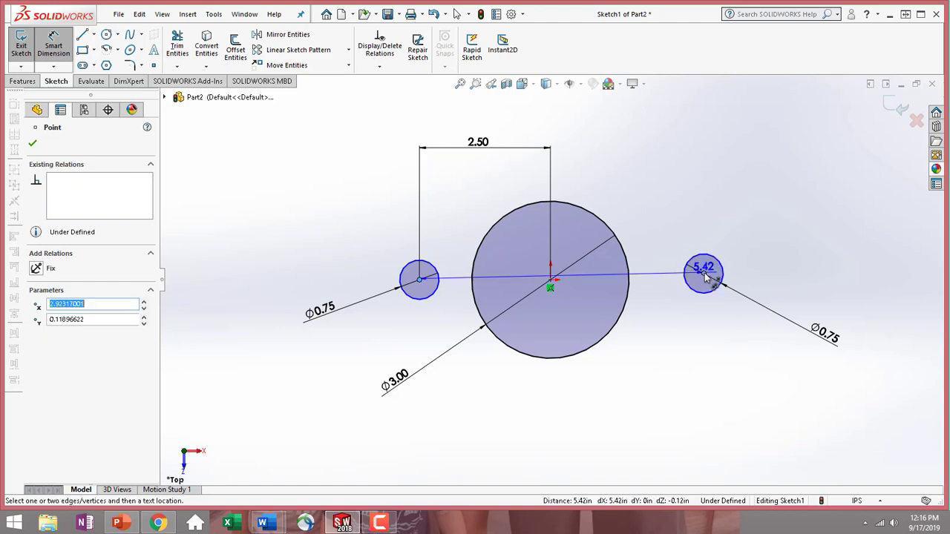
{"action": "key", "text": "z"}
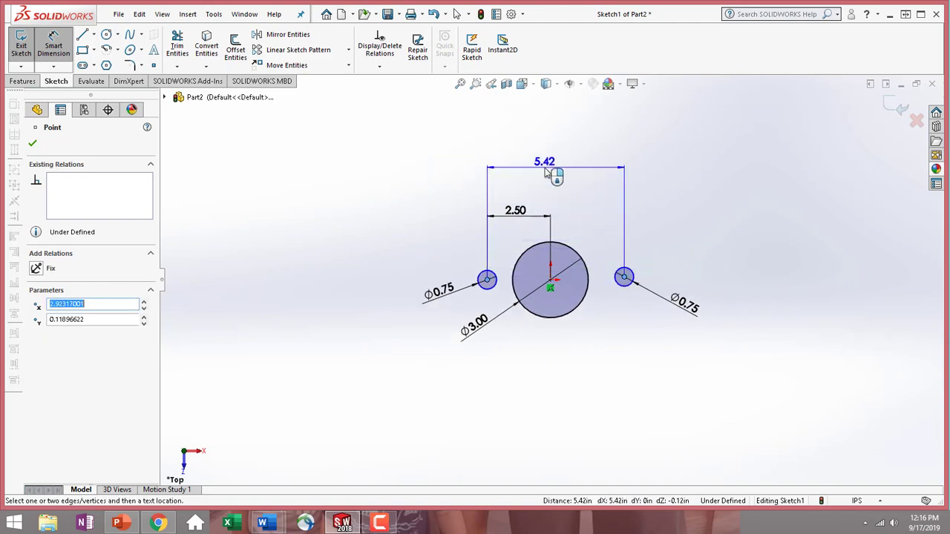
{"action": "left_click", "coordinate": [544, 167]}
{"action": "type", "text": "5"}
{"action": "key", "text": "Return"}
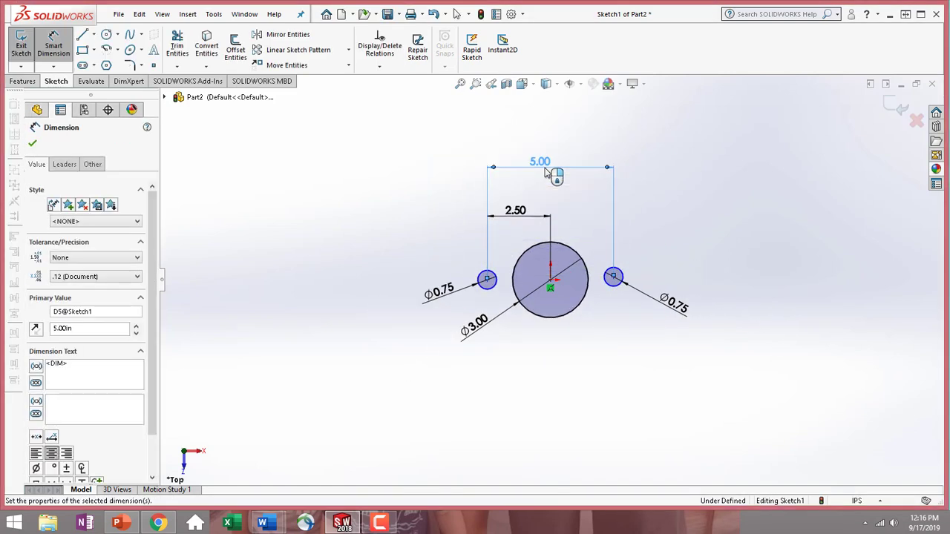
{"action": "left_click", "coordinate": [33, 145]}
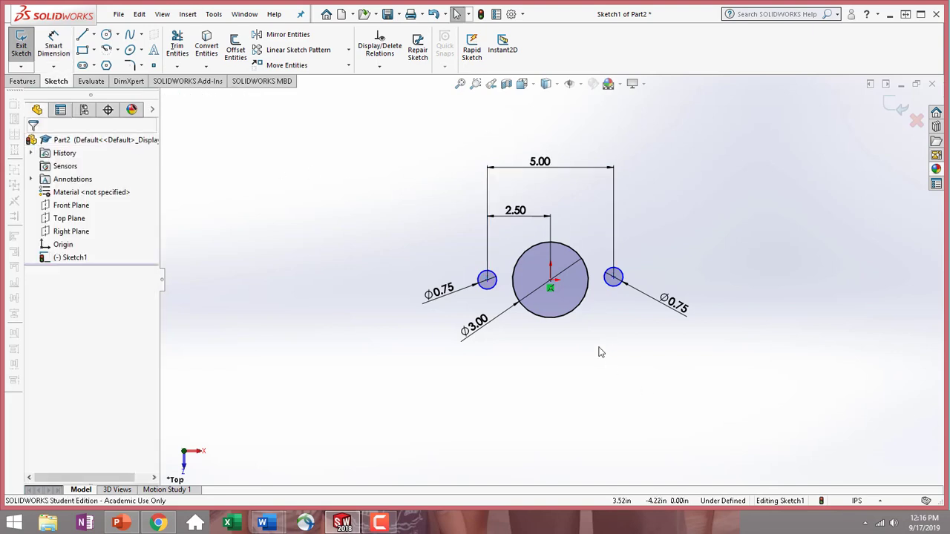
Add a Horizontal relation between the centres of the left small, central and right small circles.
{"action": "scroll", "coordinate": [574, 326], "scroll_direction": "down", "scroll_amount": 5}
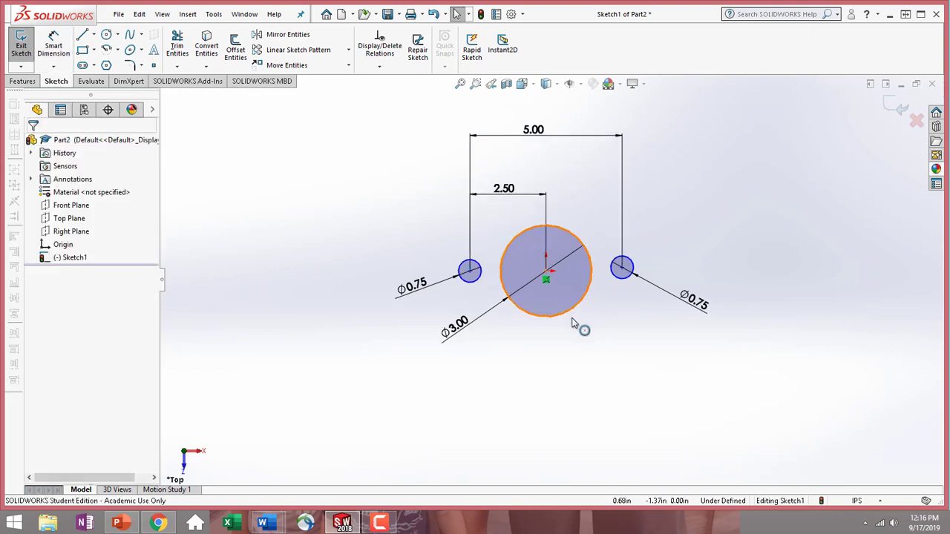
{"action": "scroll", "coordinate": [671, 327], "scroll_direction": "up", "scroll_amount": 2}
{"action": "scroll", "coordinate": [557, 184], "scroll_direction": "up", "scroll_amount": 3}
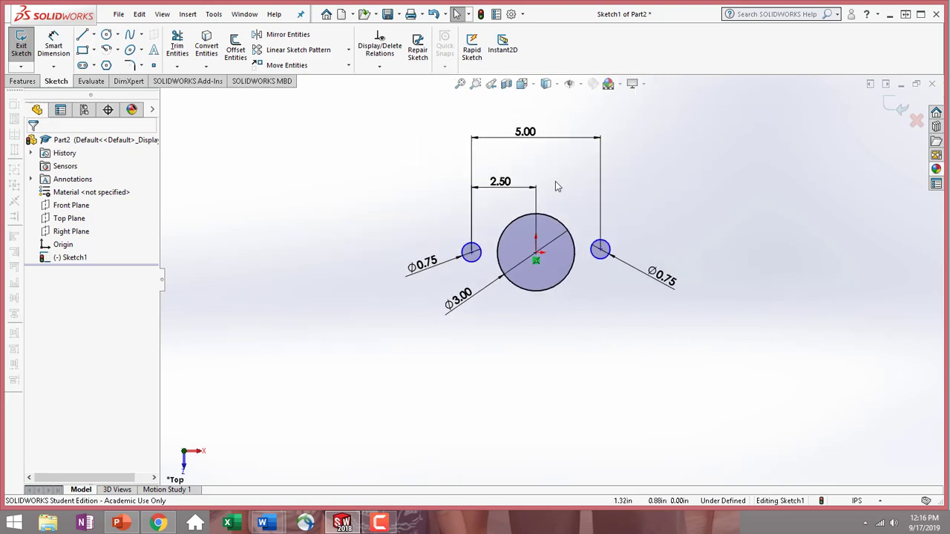
{"action": "scroll", "coordinate": [542, 236], "scroll_direction": "down", "scroll_amount": 3}
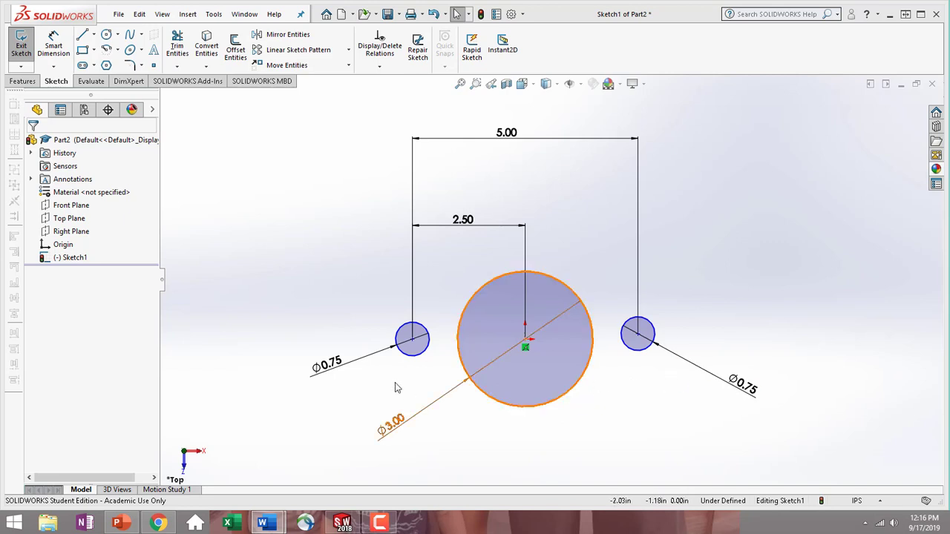
{"action": "left_click", "coordinate": [412, 340]}
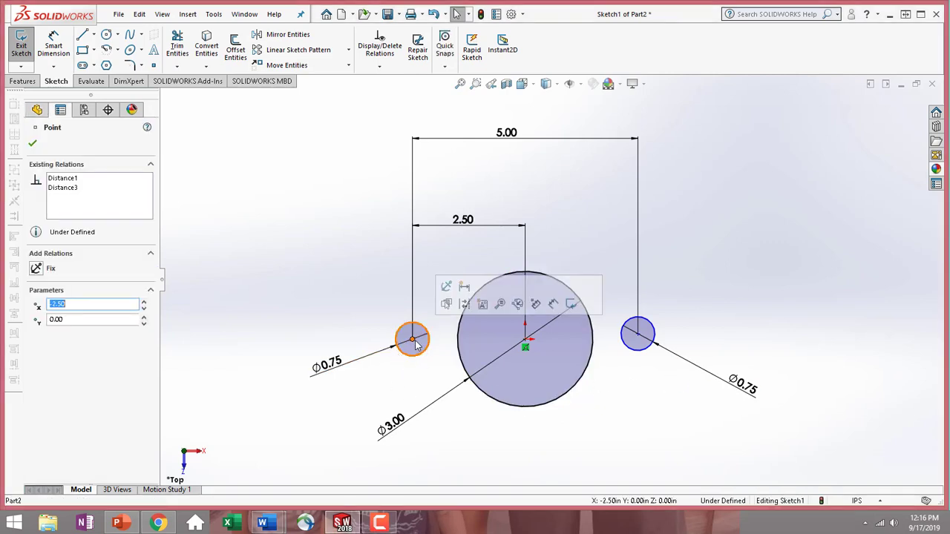
{"action": "left_click", "coordinate": [524, 343], "text": "ctrl"}
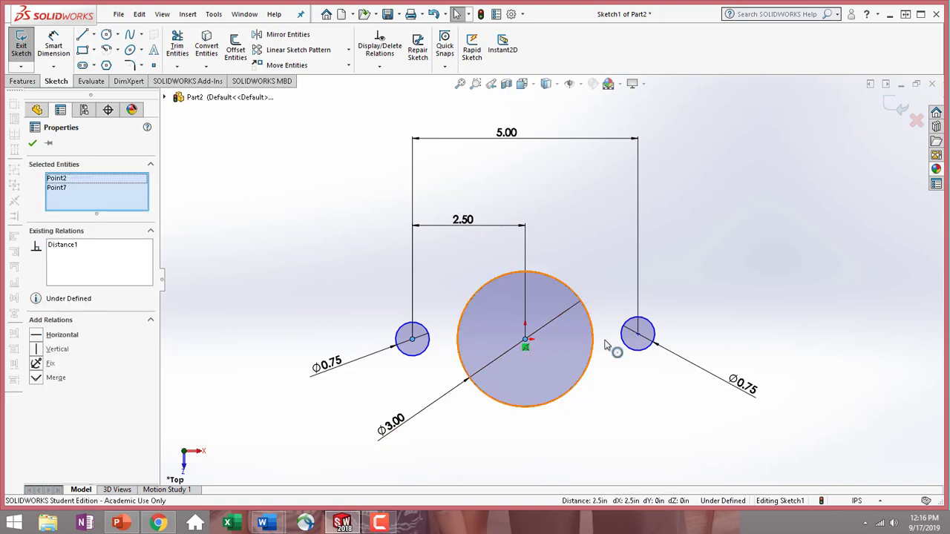
{"action": "left_click", "coordinate": [638, 335], "text": "ctrl"}
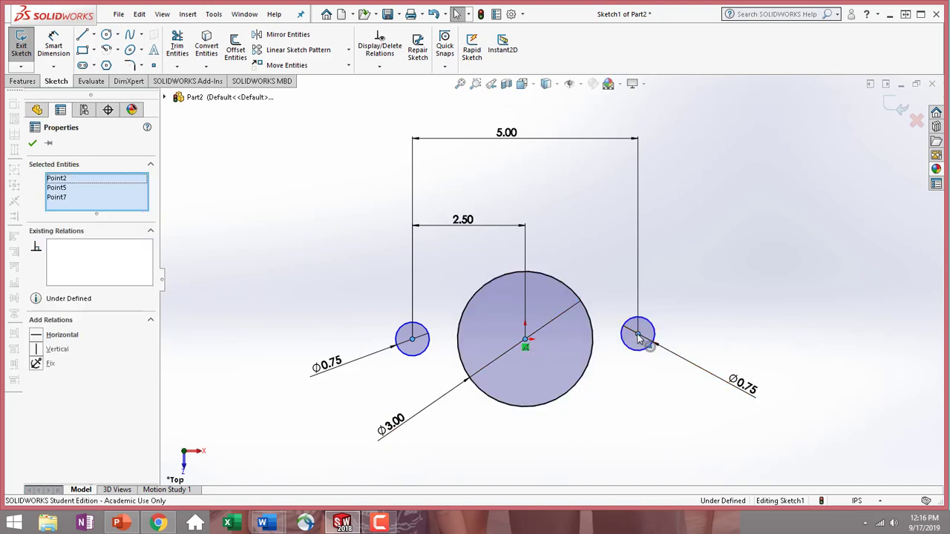
{"action": "left_click", "coordinate": [39, 337]}
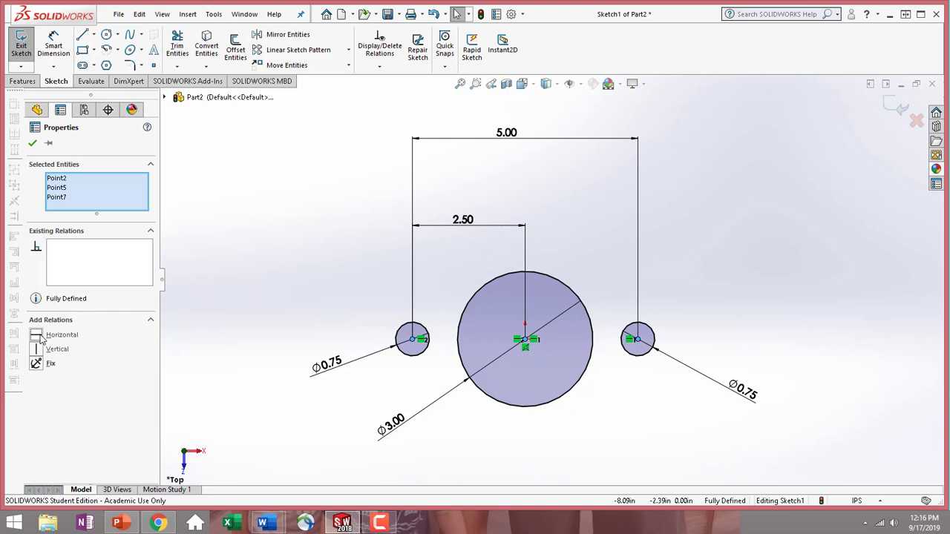
{"action": "left_click", "coordinate": [32, 144]}
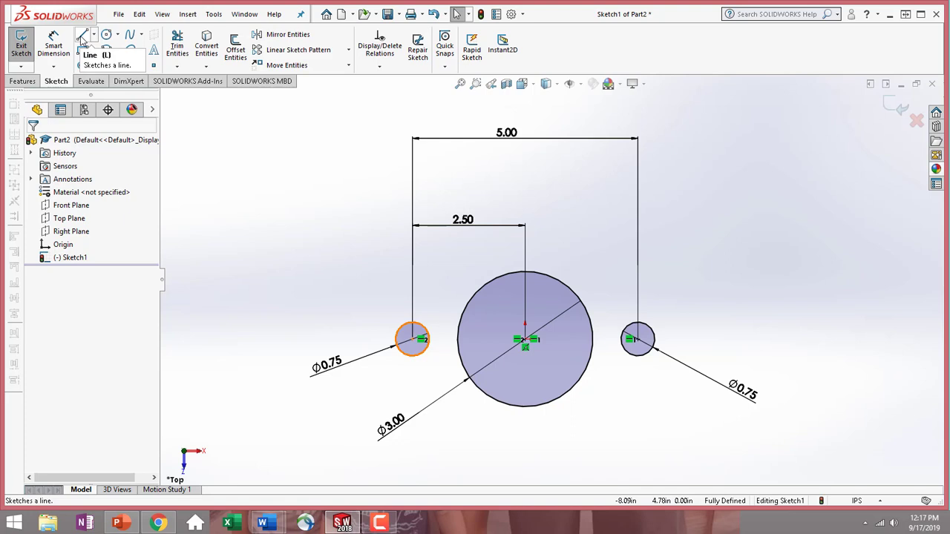
Sketch a slanted line about 1.99 in long at the outline's lower left, continuing into a tangent arc of about 2.76 in radius below the central circle.
{"action": "left_click", "coordinate": [81, 37]}
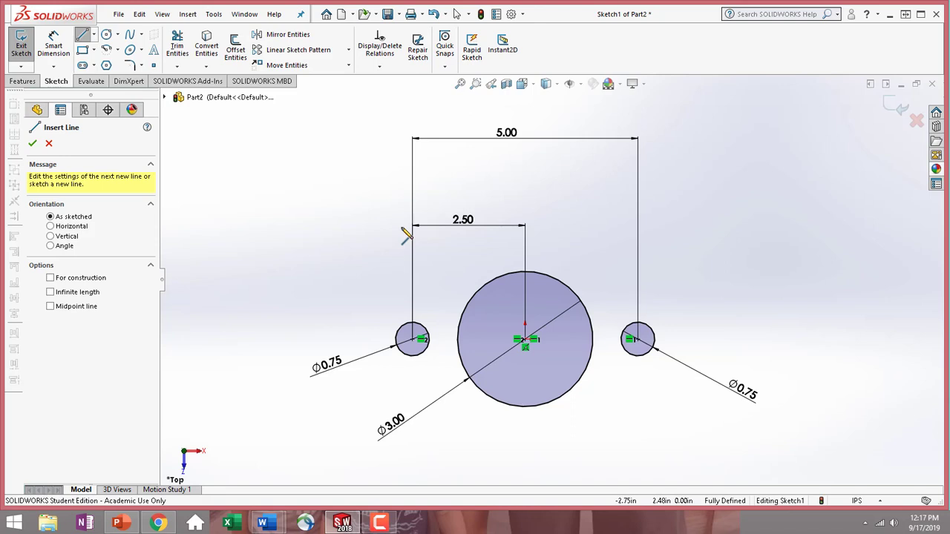
{"action": "left_click", "coordinate": [374, 396]}
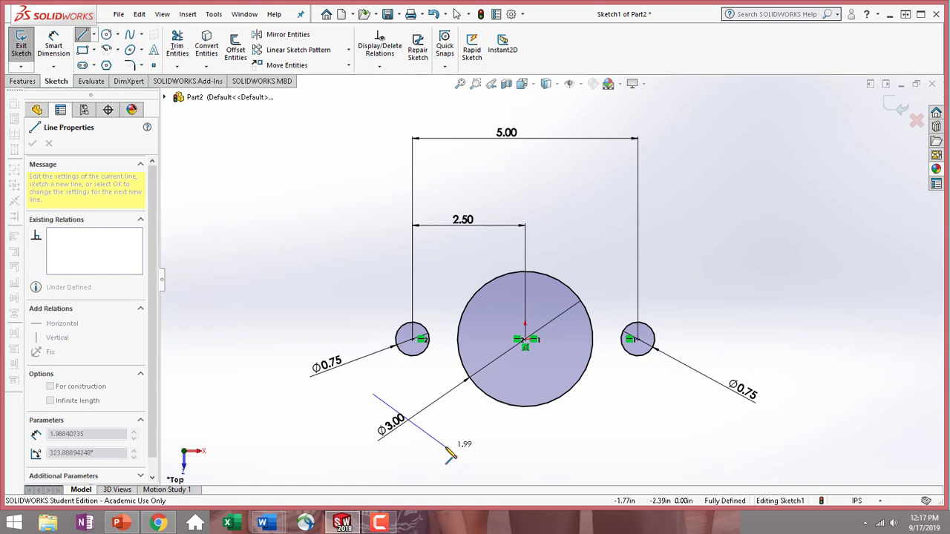
{"action": "left_click", "coordinate": [446, 448]}
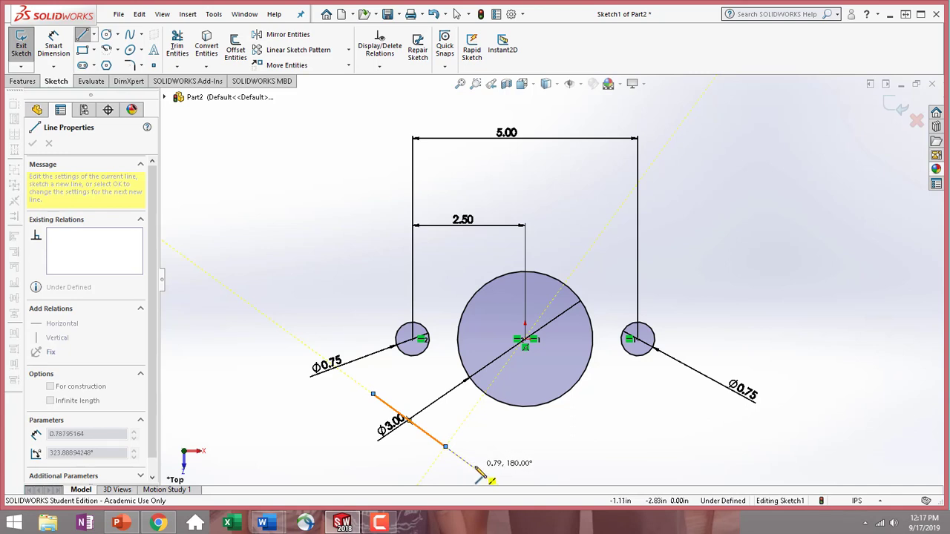
{"action": "left_click", "coordinate": [445, 448]}
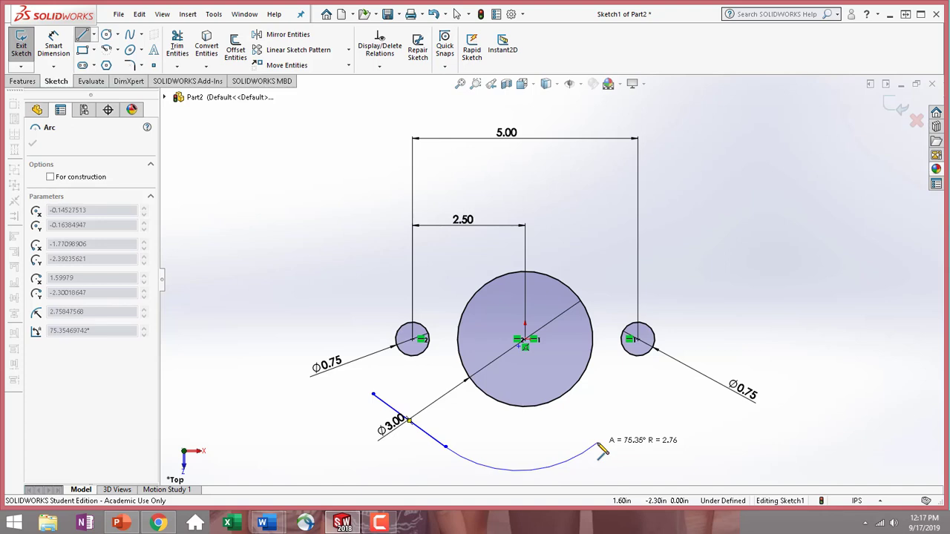
{"action": "left_click", "coordinate": [597, 445]}
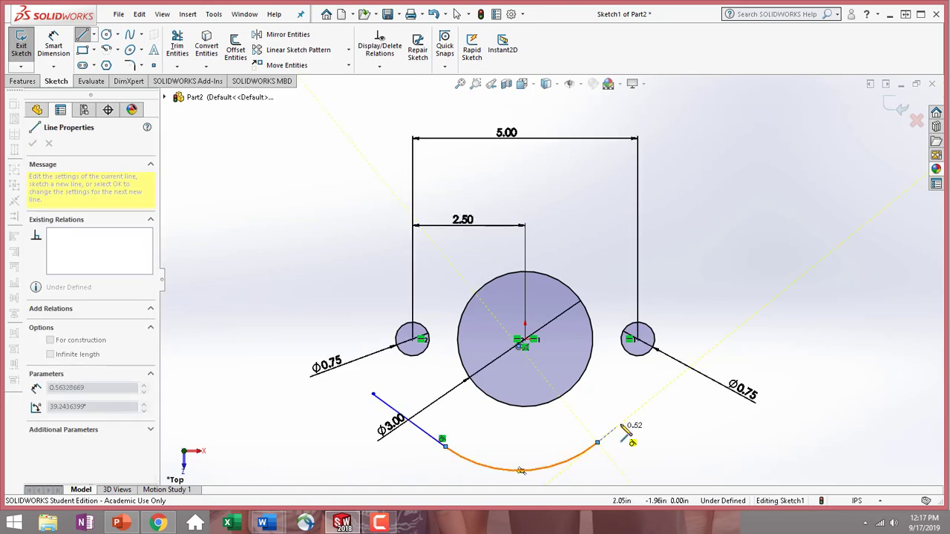
Continue the outline with a line, a tangent 90° arc of about 2.11 in radius around the right small circle, another line and a tangent arc over the top.
{"action": "left_click", "coordinate": [660, 392]}
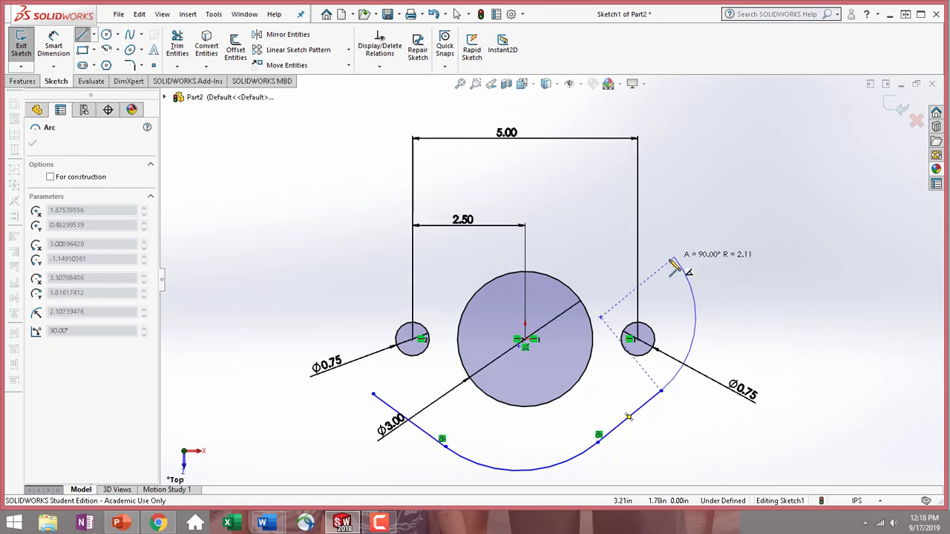
{"action": "left_click", "coordinate": [674, 259]}
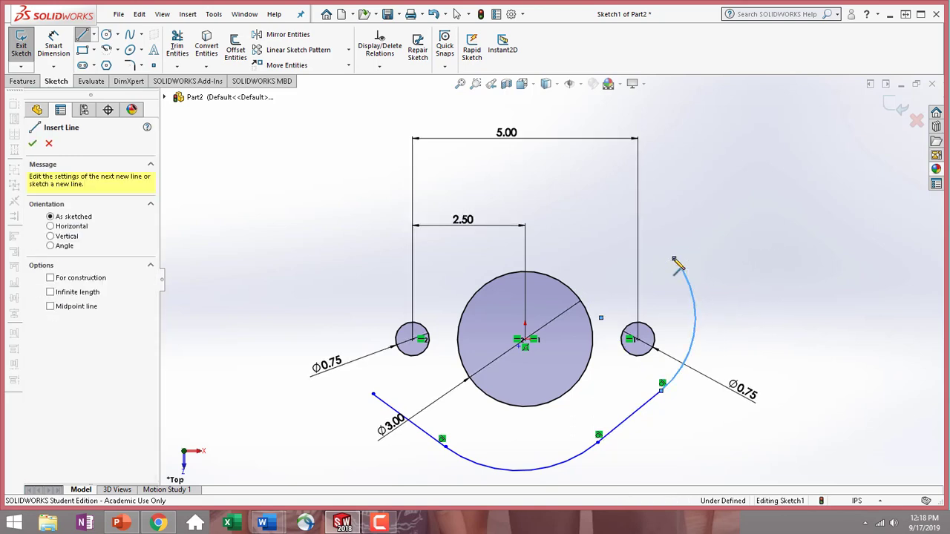
{"action": "left_click", "coordinate": [620, 194]}
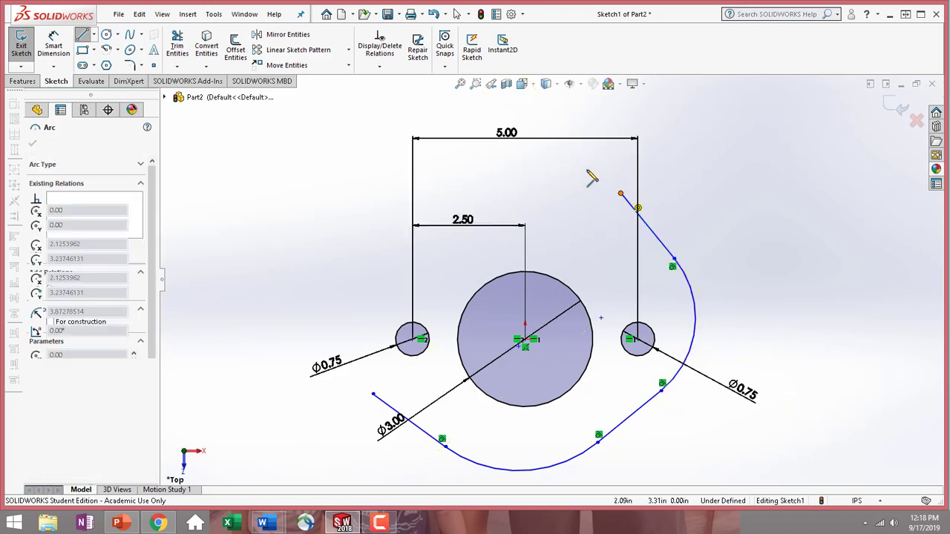
{"action": "left_click", "coordinate": [445, 169]}
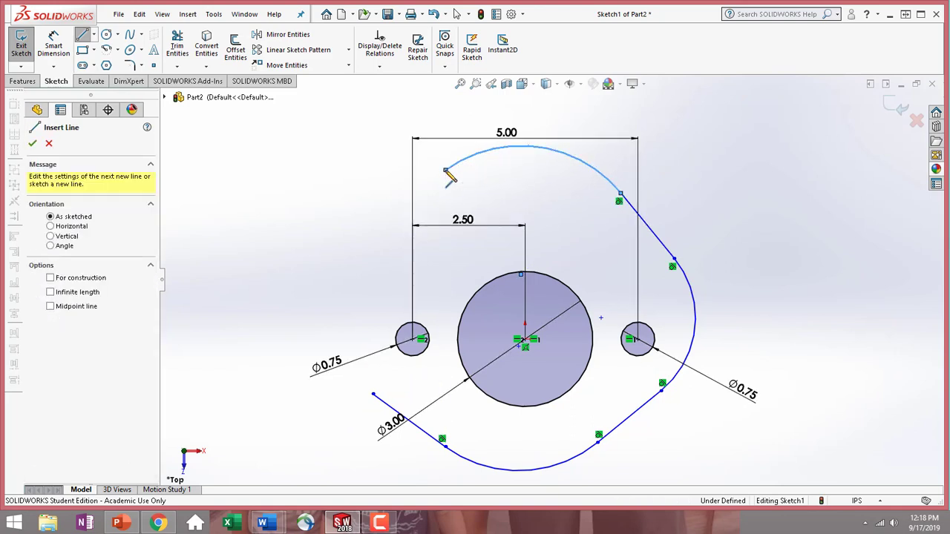
Close the outline with a slanted line from the top arc and a tangent arc around the left small circle, ending at the first line's start.
{"action": "left_click", "coordinate": [354, 263]}
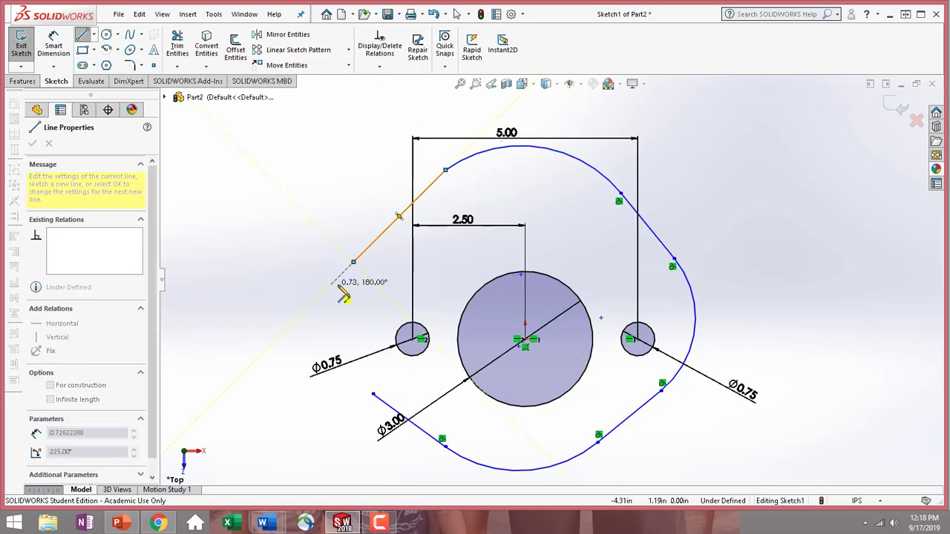
{"action": "left_click", "coordinate": [373, 394]}
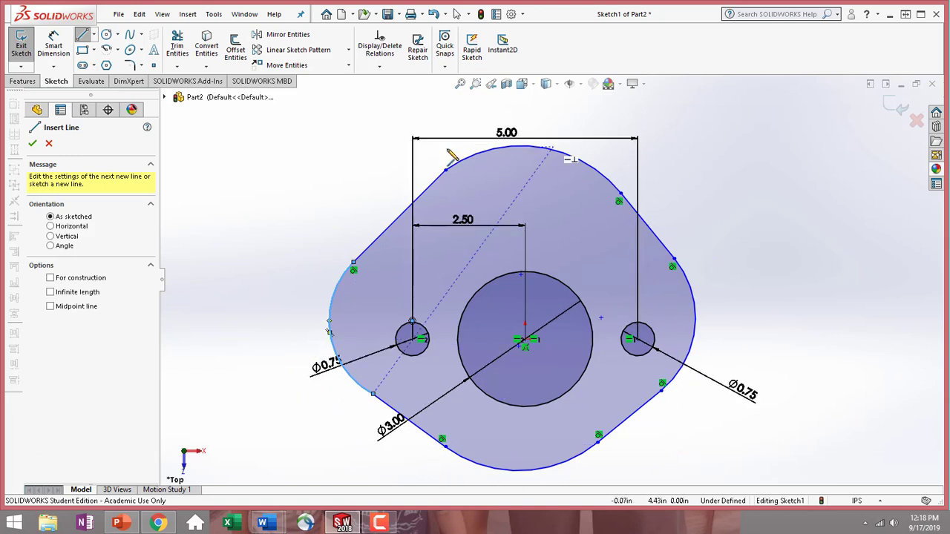
{"action": "left_click", "coordinate": [32, 144]}
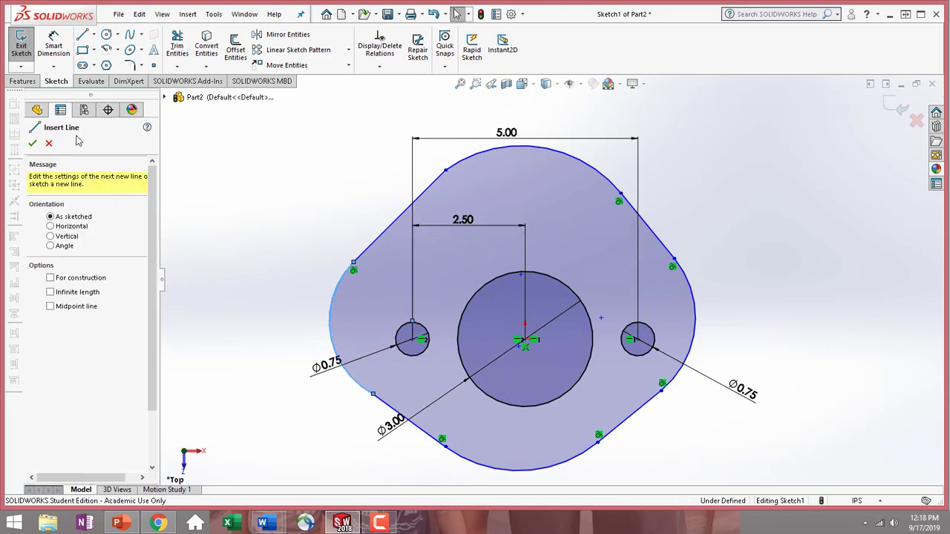
{"action": "left_click", "coordinate": [49, 145]}
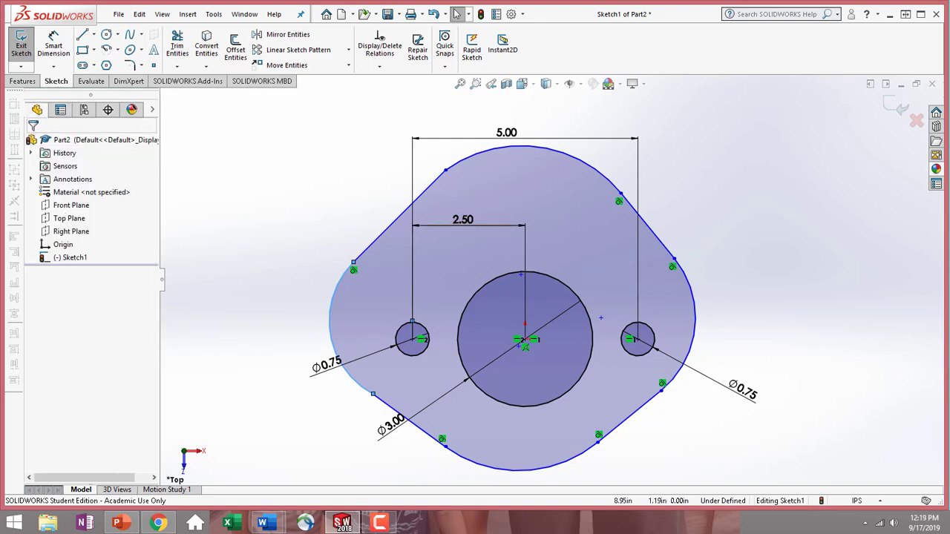
Dimension the radius of the outline arc around the left small circle and set it to 0.9 in.
{"action": "left_click", "coordinate": [59, 49]}
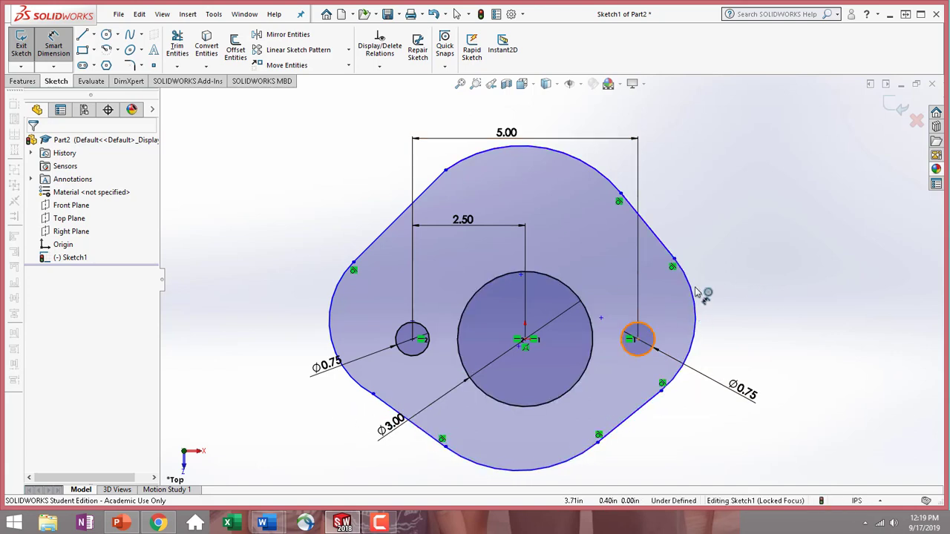
{"action": "scroll", "coordinate": [702, 277], "scroll_direction": "down", "scroll_amount": 5}
{"action": "scroll", "coordinate": [702, 275], "scroll_direction": "down", "scroll_amount": 1}
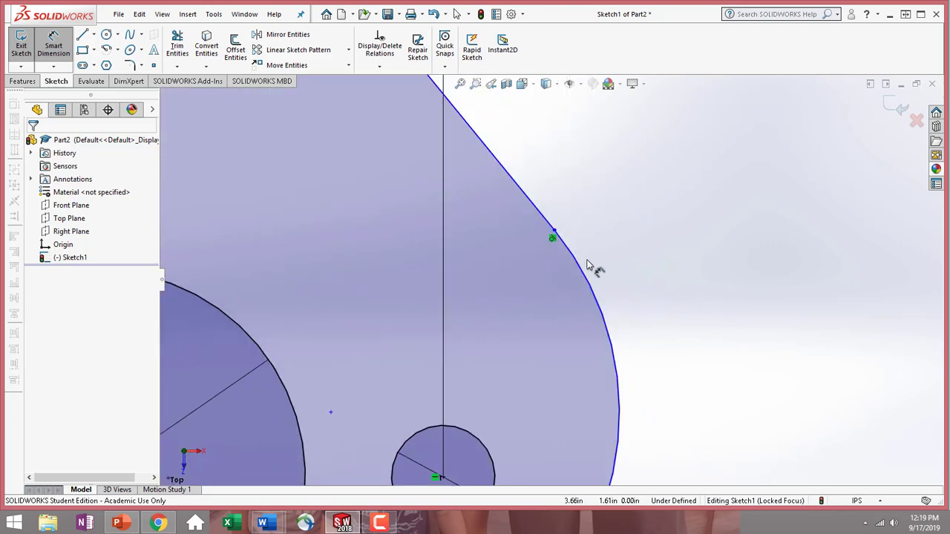
{"action": "scroll", "coordinate": [670, 272], "scroll_direction": "up", "scroll_amount": 9}
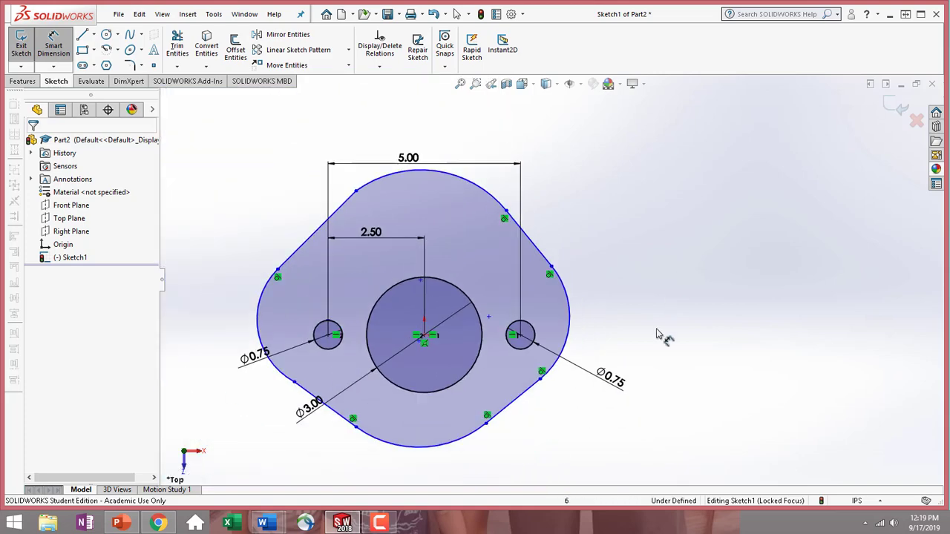
{"action": "scroll", "coordinate": [434, 312], "scroll_direction": "down", "scroll_amount": 8}
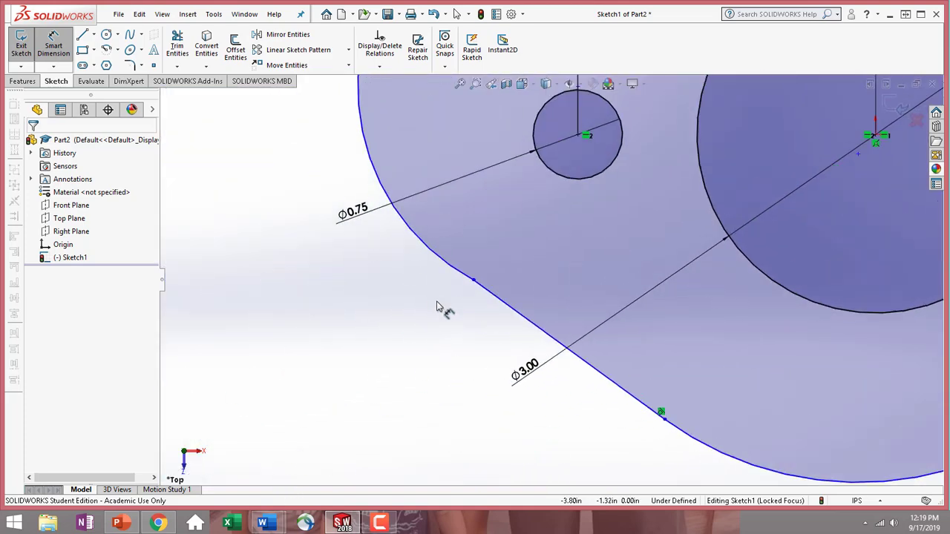
{"action": "scroll", "coordinate": [494, 277], "scroll_direction": "down", "scroll_amount": 1}
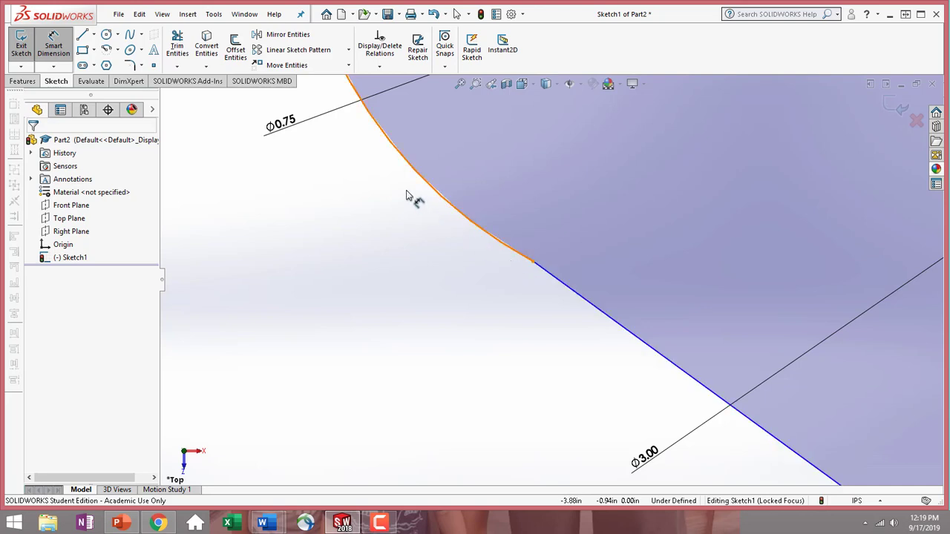
{"action": "scroll", "coordinate": [564, 308], "scroll_direction": "up", "scroll_amount": 5}
{"action": "scroll", "coordinate": [564, 308], "scroll_direction": "up", "scroll_amount": 8}
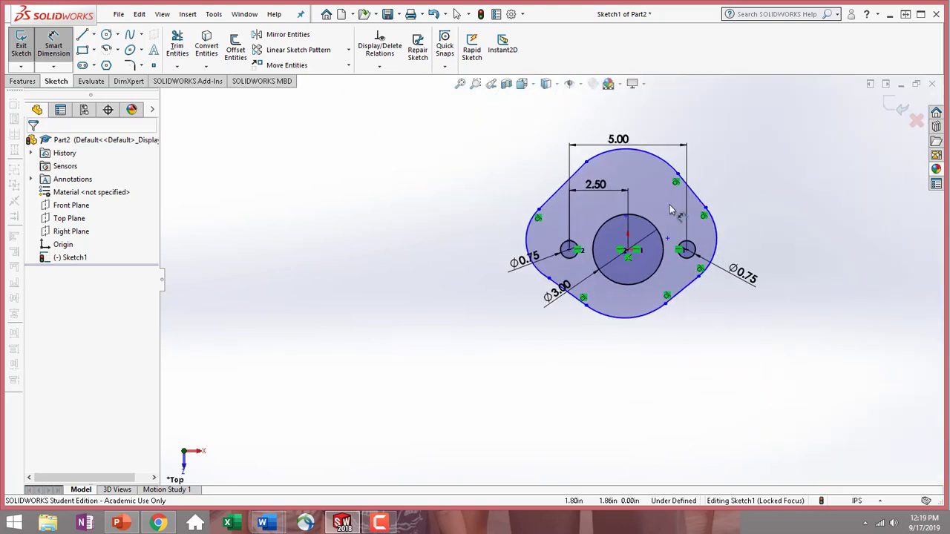
{"action": "scroll", "coordinate": [721, 166], "scroll_direction": "down", "scroll_amount": 2}
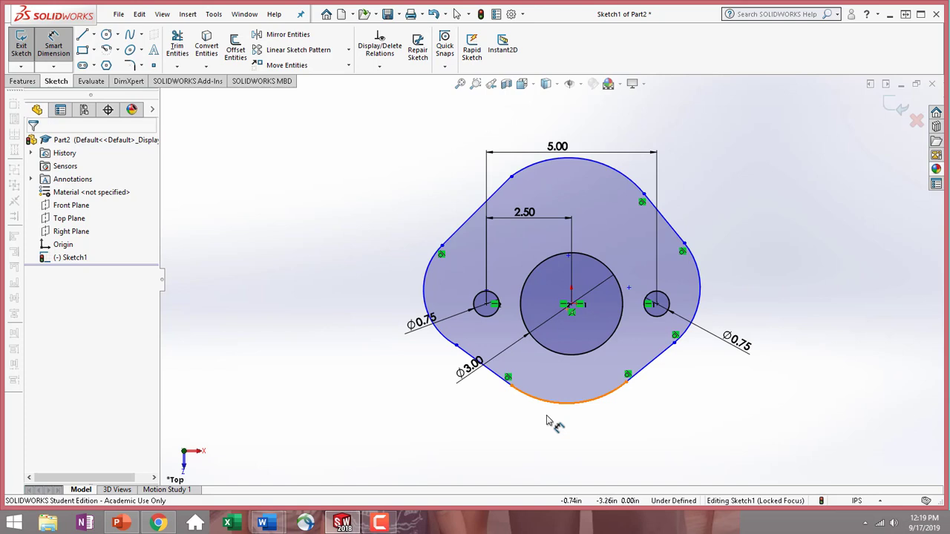
{"action": "left_click", "coordinate": [444, 338]}
{"action": "left_click", "coordinate": [276, 380]}
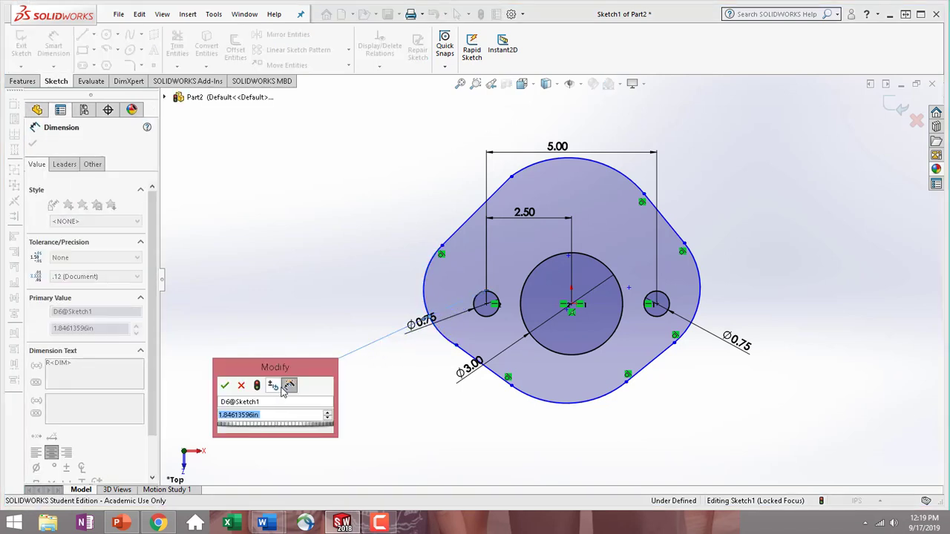
{"action": "type", "text": "0.9"}
{"action": "key", "text": "Return"}
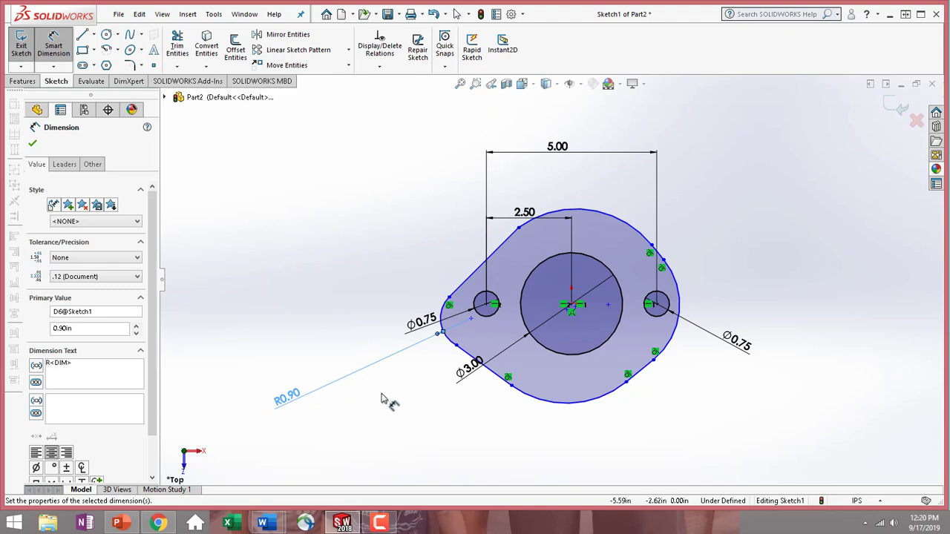
Dimension the radius of the outline arc around the right small circle and set it to 0.9 in.
{"action": "left_click", "coordinate": [673, 342]}
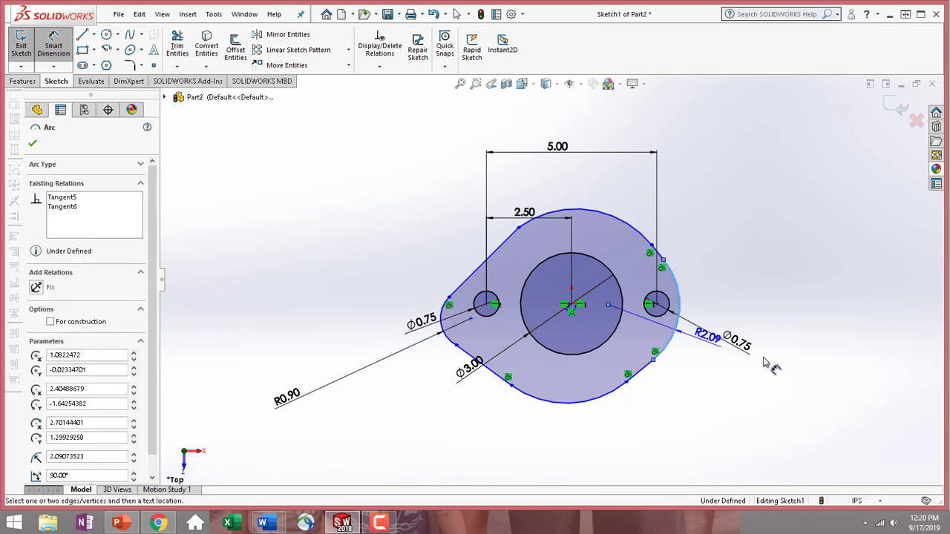
{"action": "left_click", "coordinate": [763, 365]}
{"action": "type", "text": "0.9"}
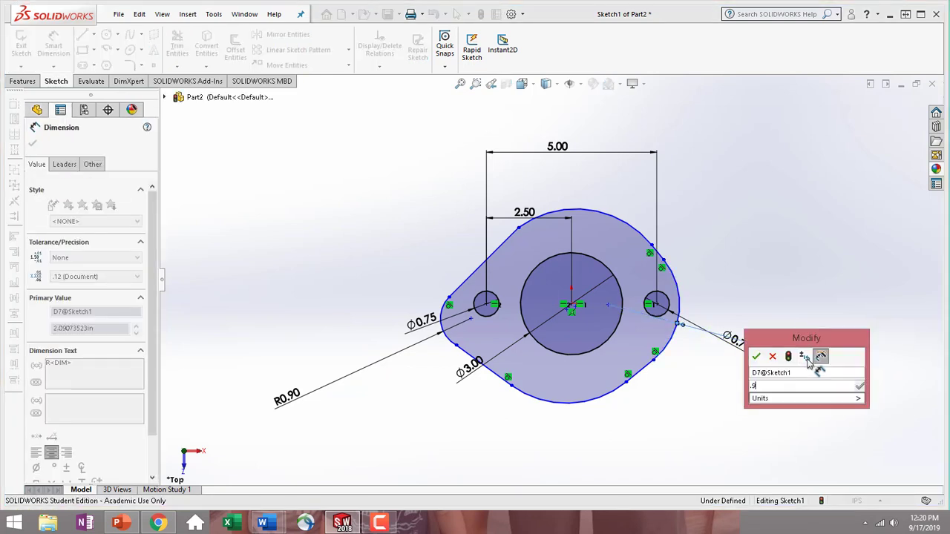
{"action": "key", "text": "Return"}
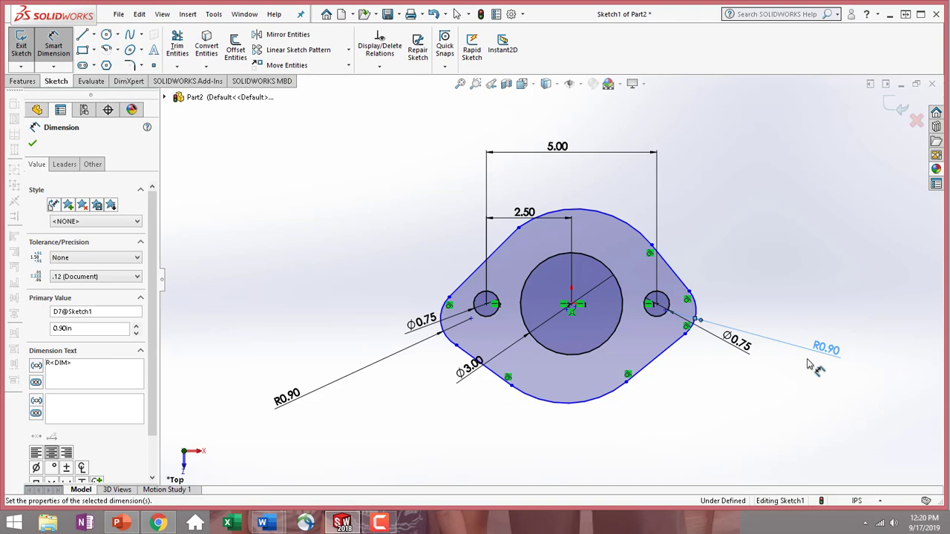
Dimension the radii of the arcs below and above the central circle, setting each to 2 in.
{"action": "left_click", "coordinate": [564, 407]}
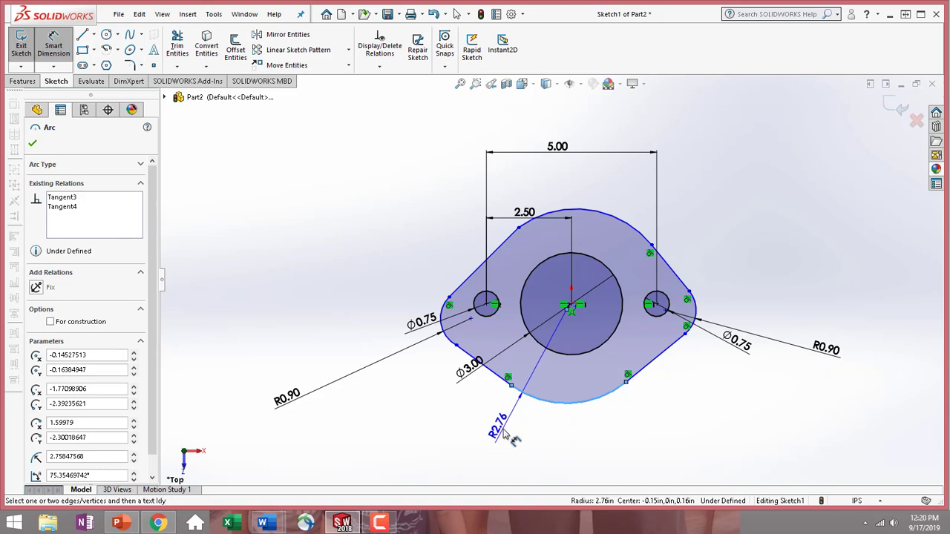
{"action": "left_click", "coordinate": [503, 432]}
{"action": "type", "text": "2"}
{"action": "key", "text": "Return"}
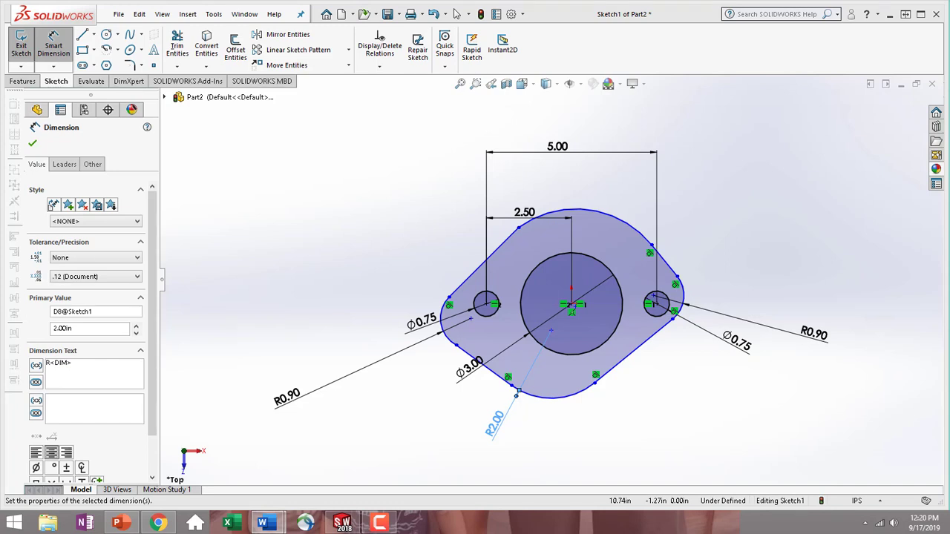
{"action": "left_click", "coordinate": [605, 219]}
{"action": "left_click", "coordinate": [632, 199]}
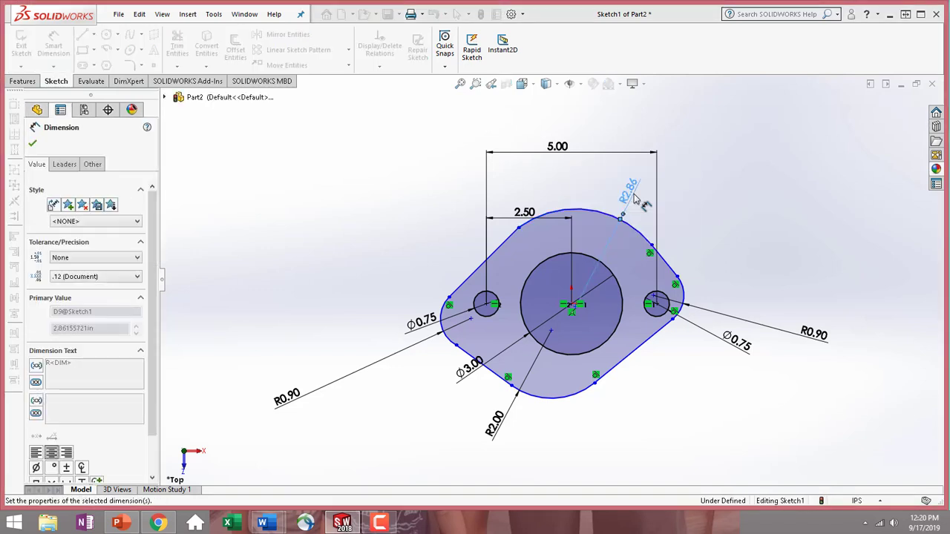
{"action": "type", "text": "2"}
{"action": "key", "text": "Return"}
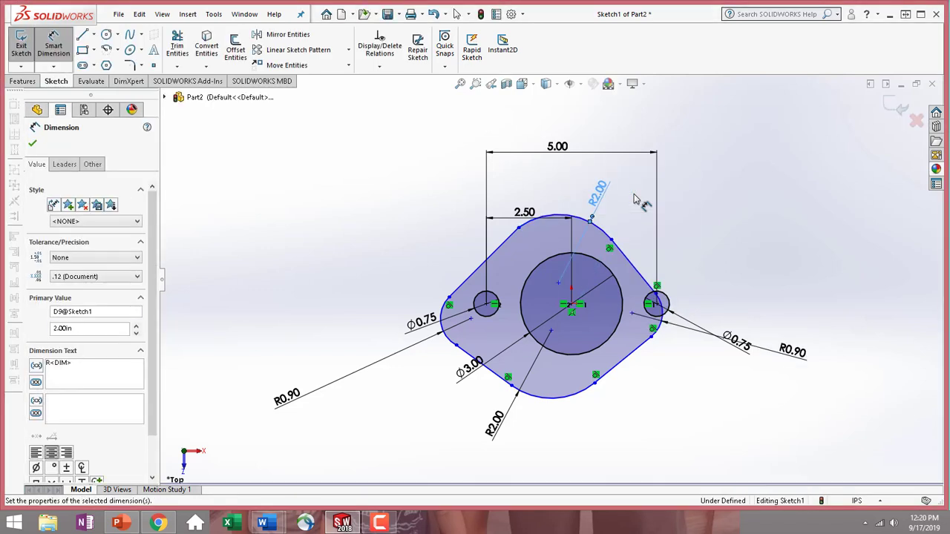
{"action": "left_click", "coordinate": [32, 145]}
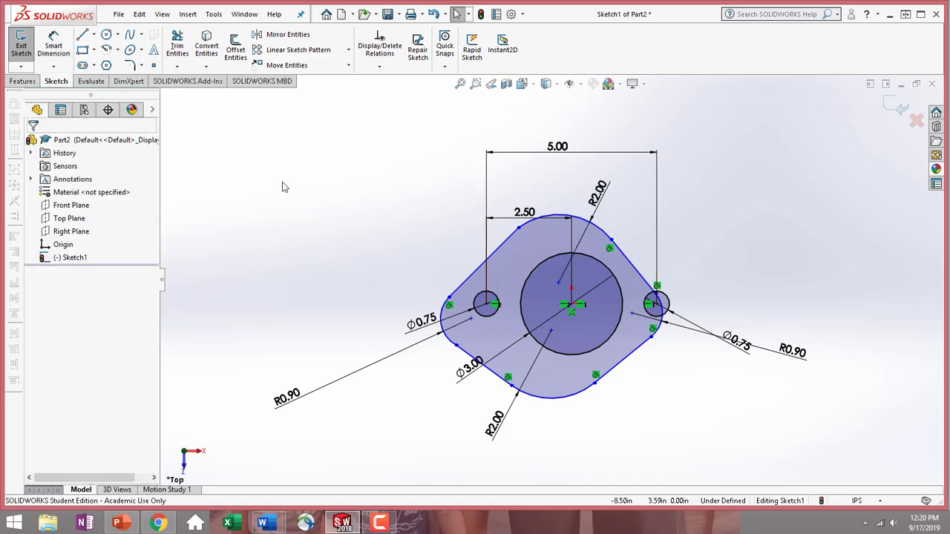
Pull the outline's upper-right line outward so the right end arc surrounds the right small circle.
{"action": "left_click", "coordinate": [660, 321]}
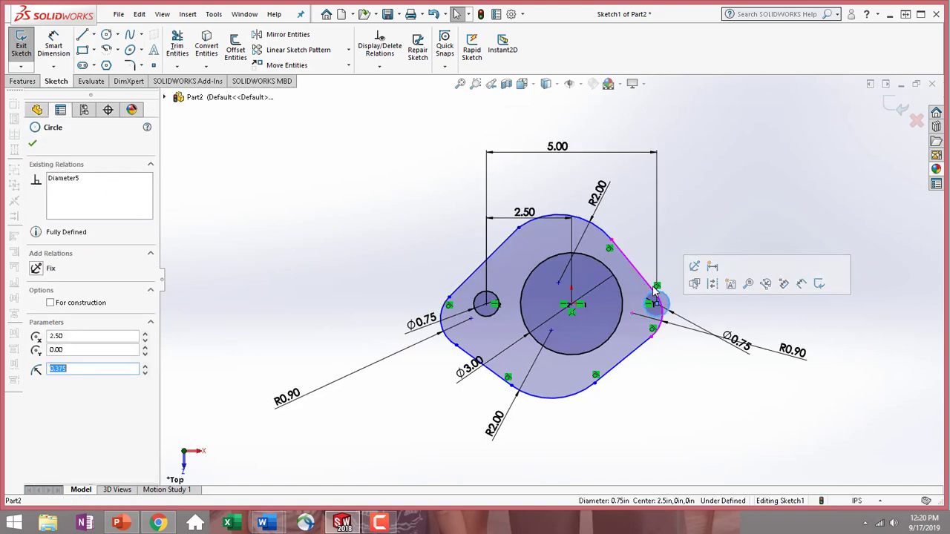
{"action": "mouse_move", "coordinate": [644, 276]}
{"action": "left_mouse_down"}
{"action": "mouse_move", "coordinate": [697, 278]}
{"action": "mouse_move", "coordinate": [674, 269]}
{"action": "left_mouse_up"}
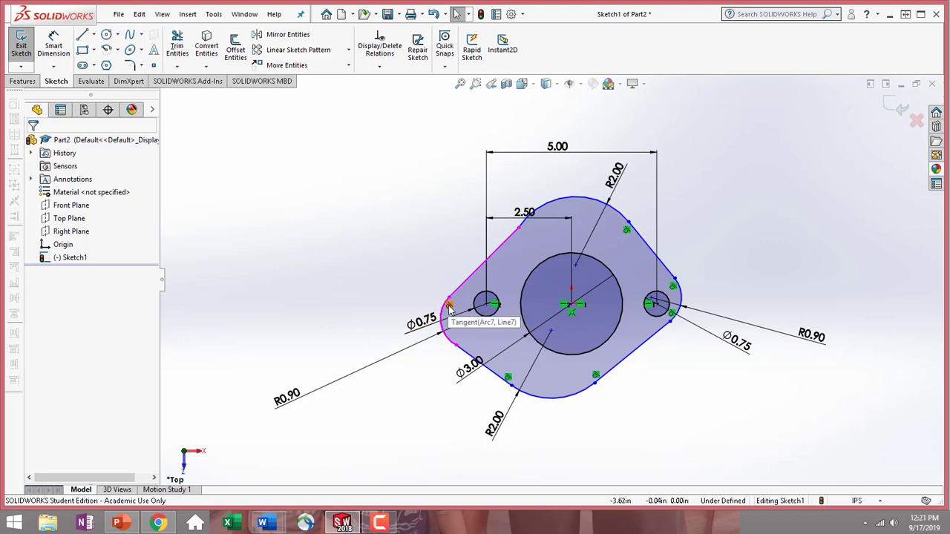
Add a Tangent relation between the left end arc and the outline's lower-left line.
{"action": "left_click", "coordinate": [449, 343]}
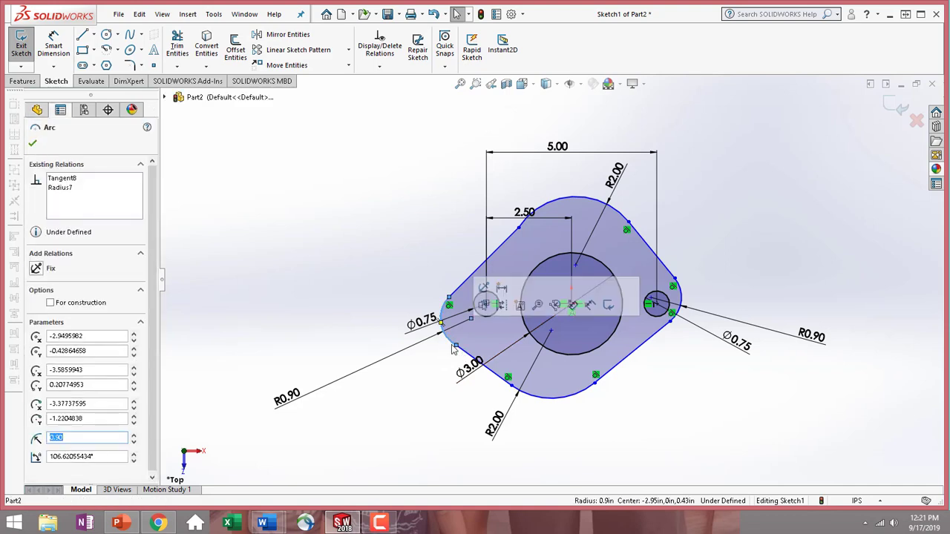
{"action": "left_click", "coordinate": [467, 357], "text": "ctrl"}
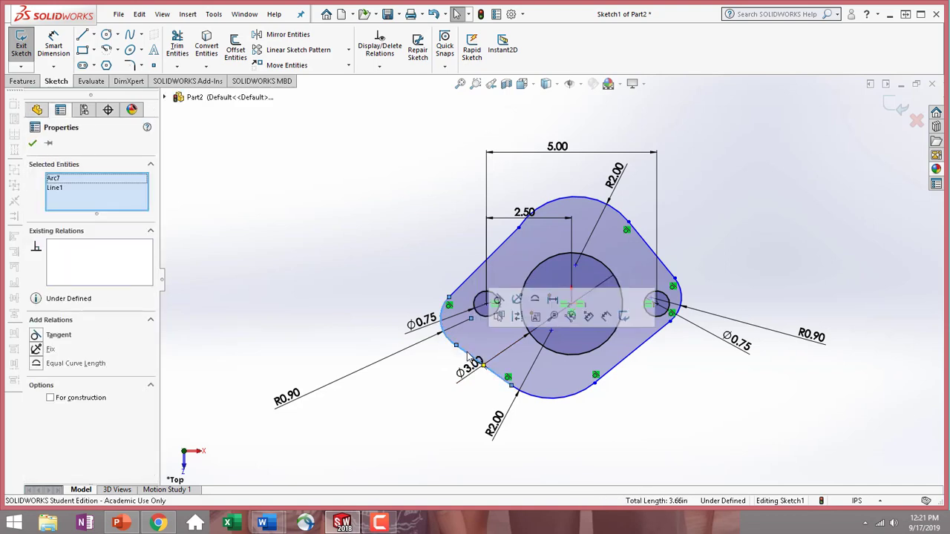
{"action": "left_click", "coordinate": [36, 336]}
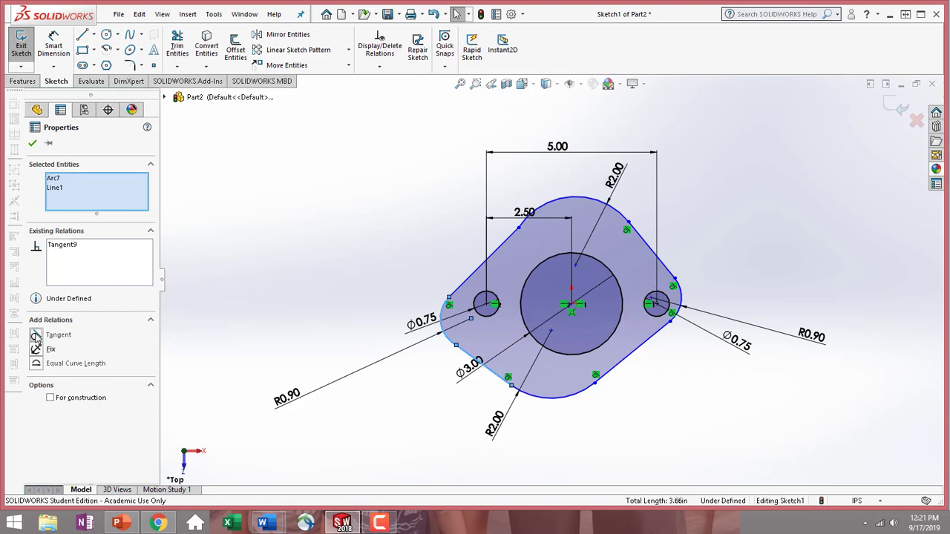
{"action": "left_click", "coordinate": [32, 144]}
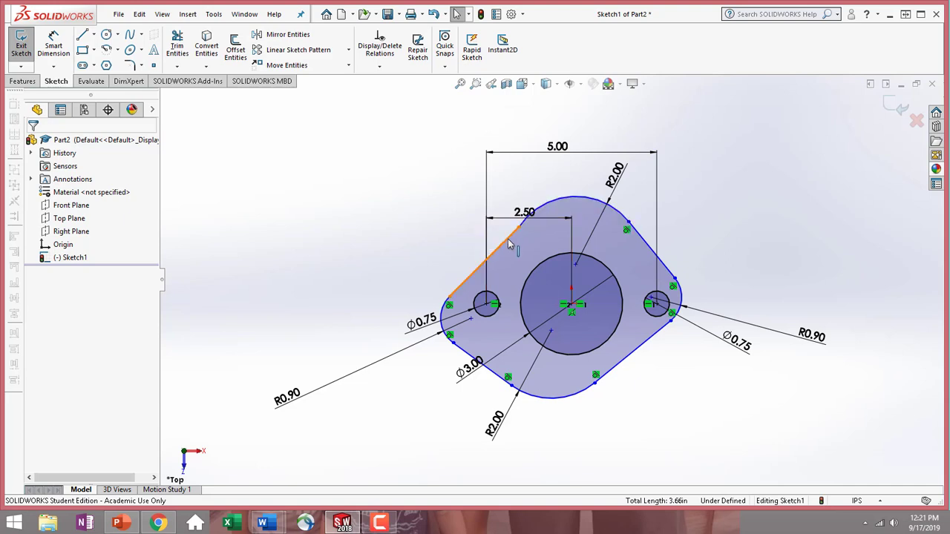
Add a Tangent relation between the arc above the central circle and the outline's upper-left line.
{"action": "scroll", "coordinate": [521, 219], "scroll_direction": "down", "scroll_amount": 4}
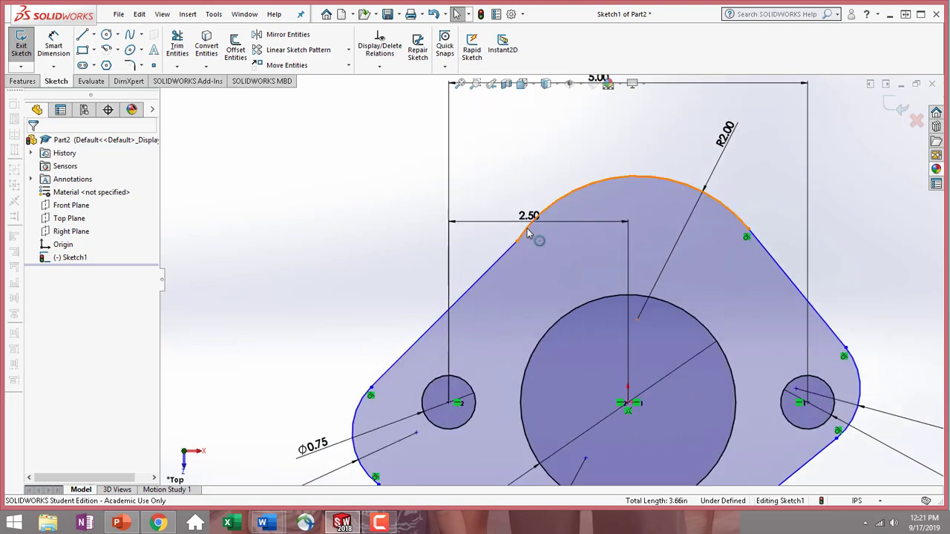
{"action": "left_click", "coordinate": [527, 232]}
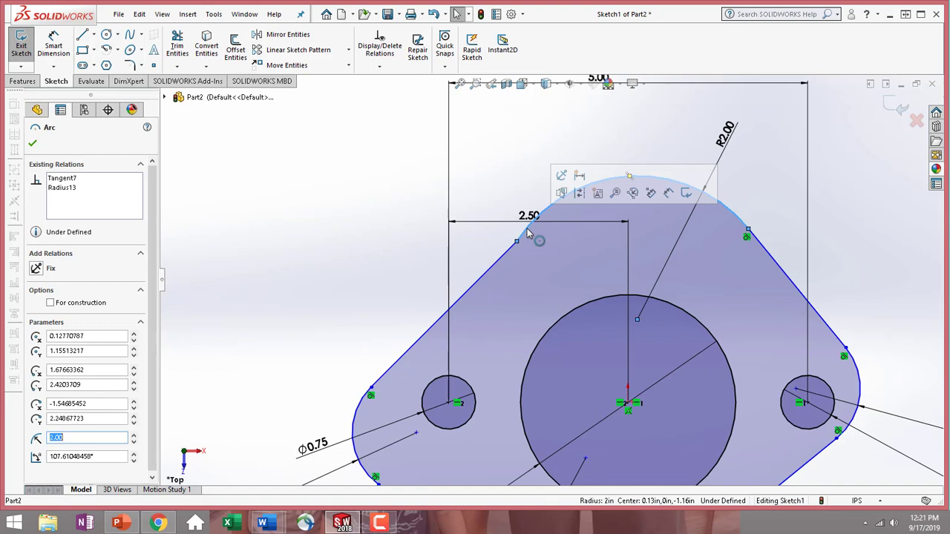
{"action": "left_click", "coordinate": [486, 279], "text": "ctrl"}
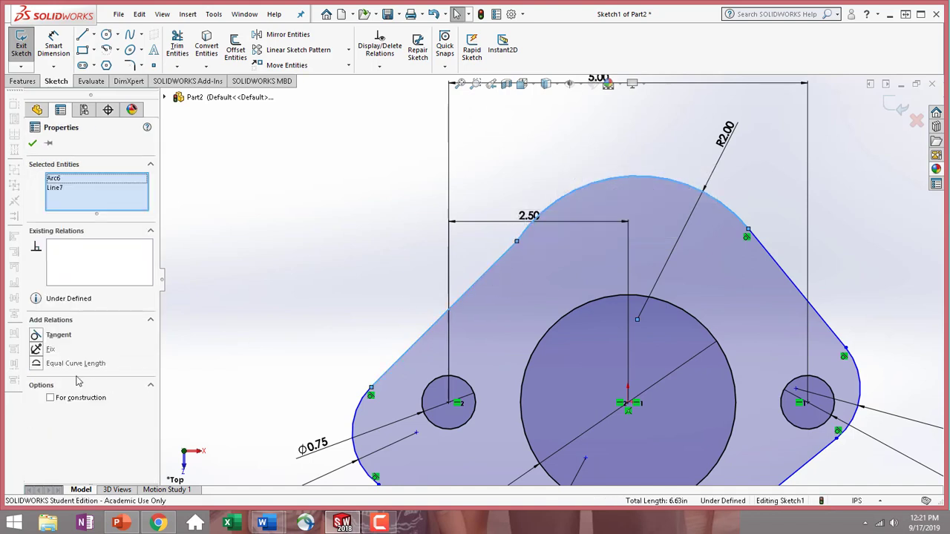
{"action": "left_click", "coordinate": [37, 336]}
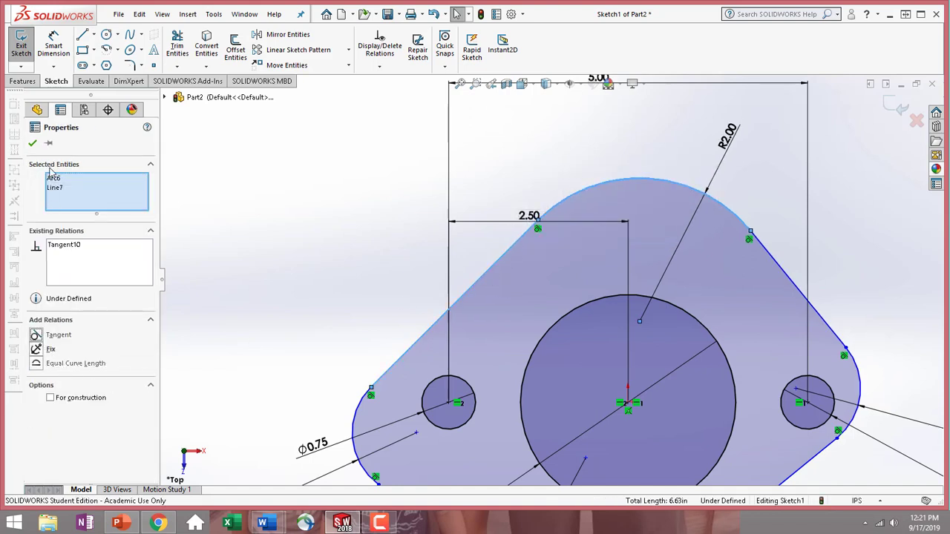
{"action": "left_click", "coordinate": [33, 143]}
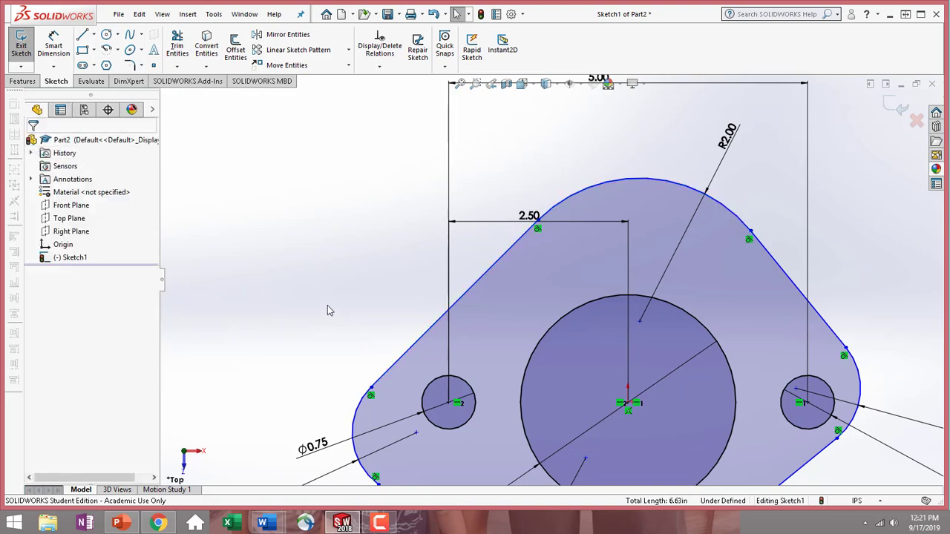
Add a Concentric relation between the outline's right end arc and the right small circle.
{"action": "key", "text": "f"}
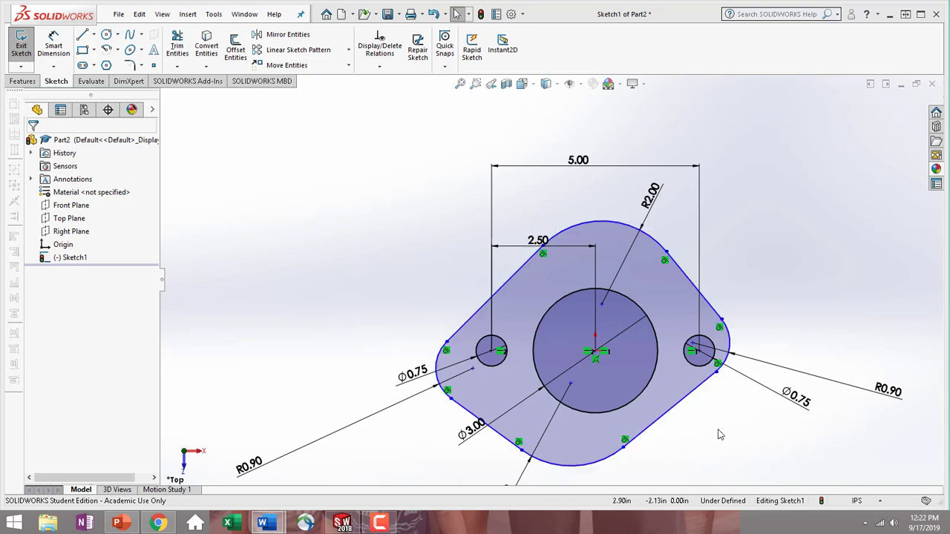
{"action": "left_click", "coordinate": [727, 361]}
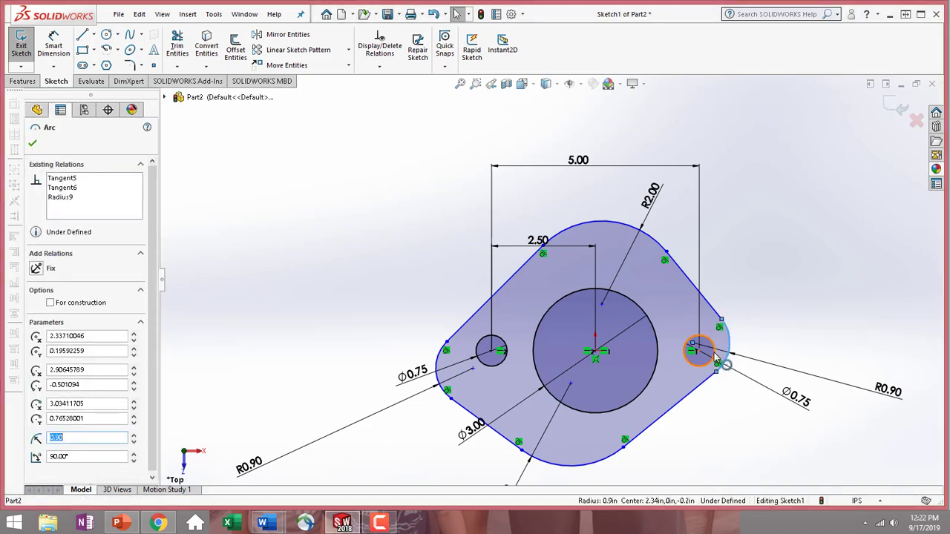
{"action": "left_click", "coordinate": [715, 360], "text": "ctrl"}
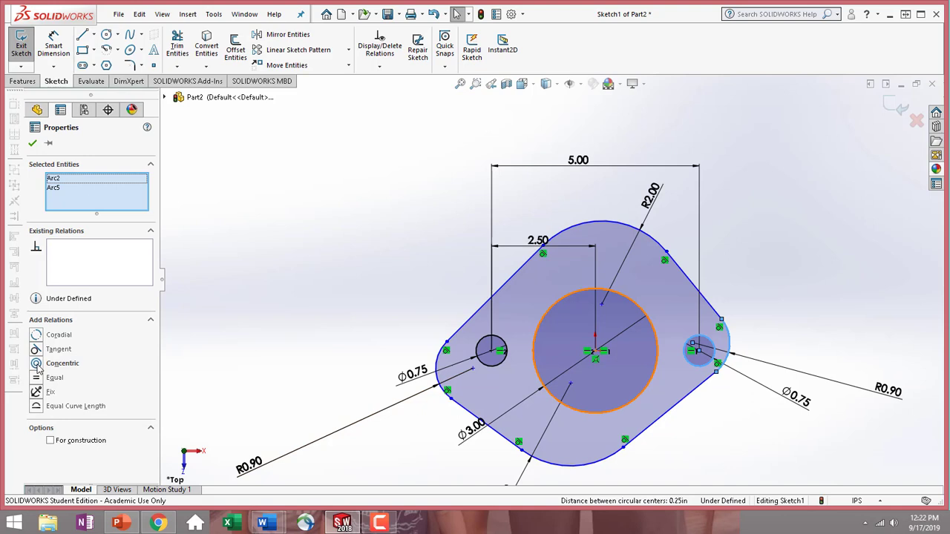
{"action": "left_click", "coordinate": [36, 365]}
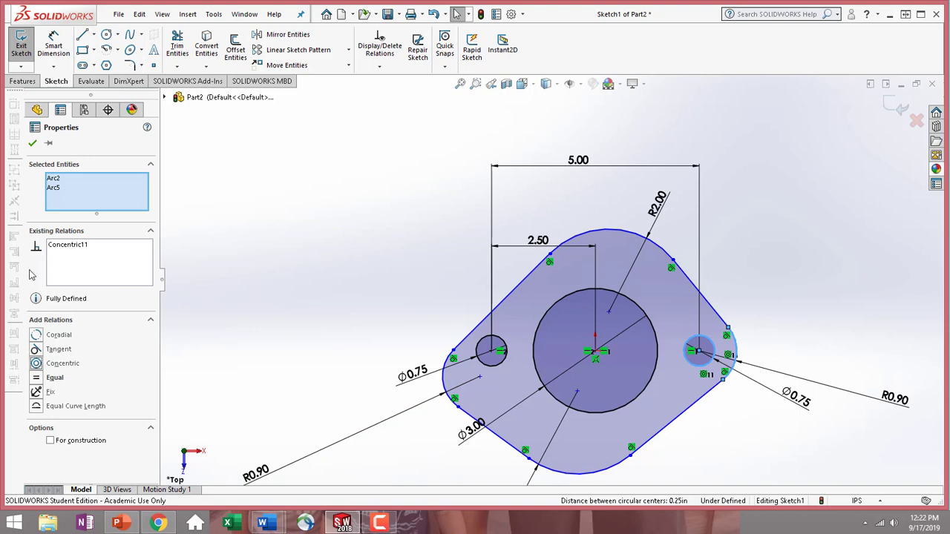
{"action": "left_click", "coordinate": [33, 143]}
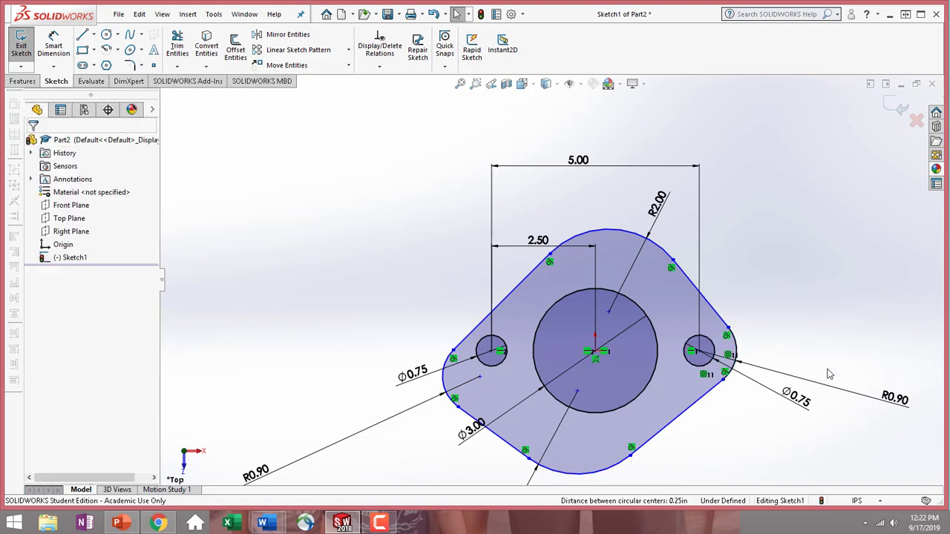
{"action": "scroll", "coordinate": [735, 374], "scroll_direction": "down", "scroll_amount": 4}
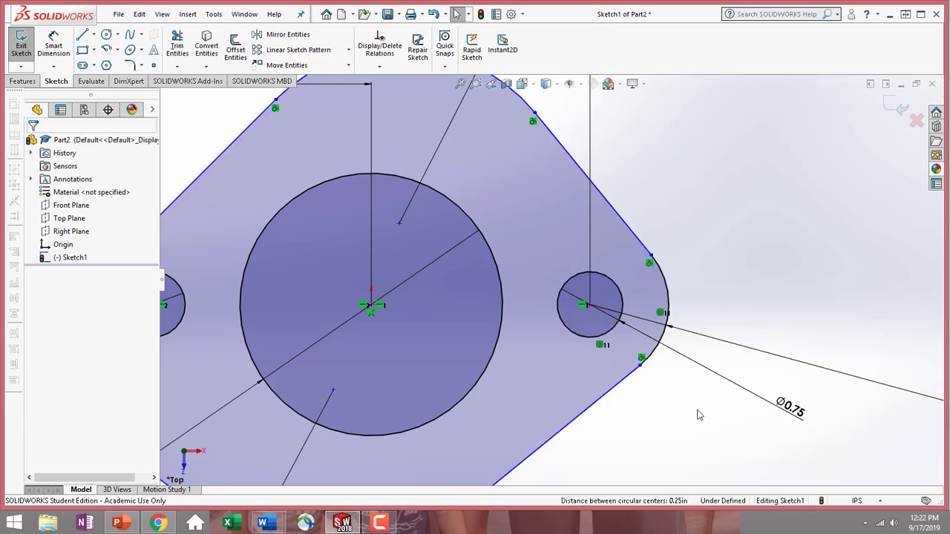
{"action": "key", "text": "f"}
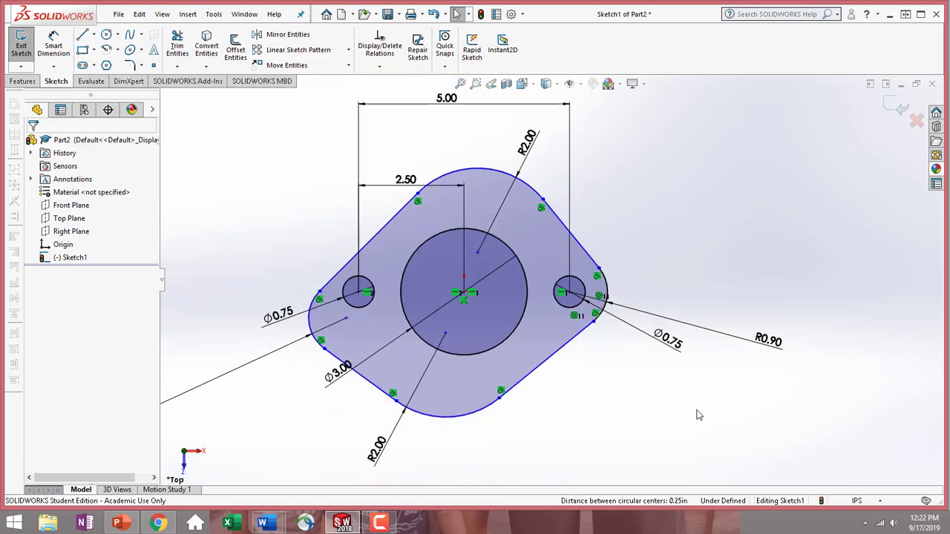
Add a Concentric relation between the outline's left end arc and the left small circle.
{"action": "left_click", "coordinate": [311, 311]}
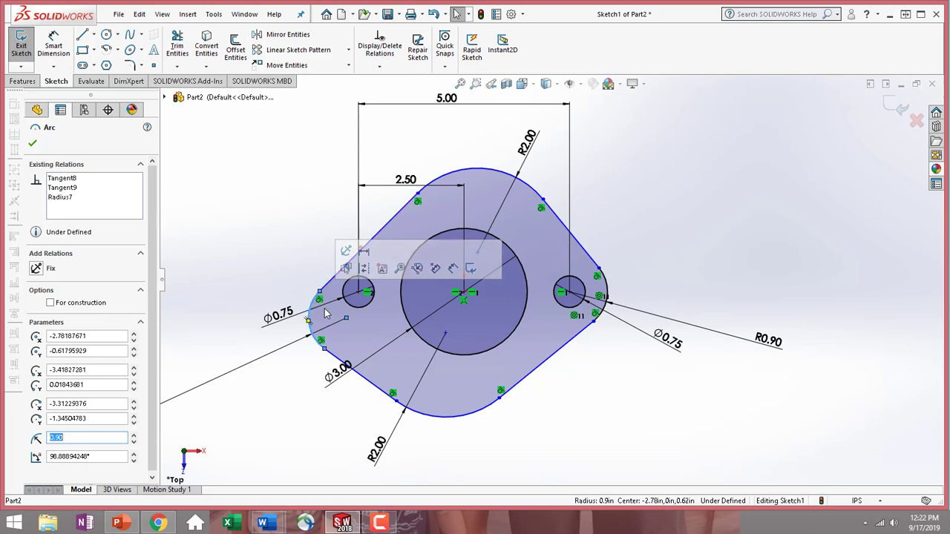
{"action": "left_click", "coordinate": [355, 312], "text": "ctrl"}
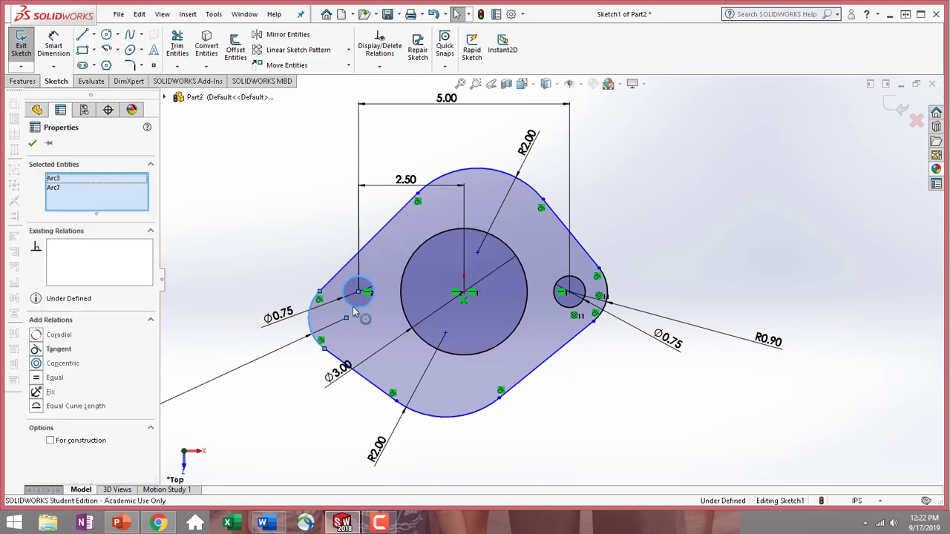
{"action": "left_click", "coordinate": [37, 364]}
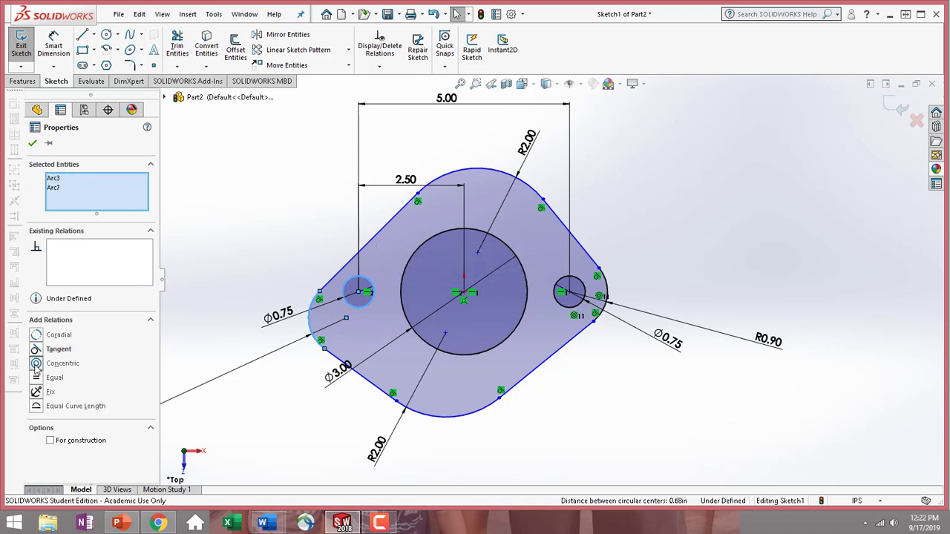
{"action": "left_click", "coordinate": [33, 144]}
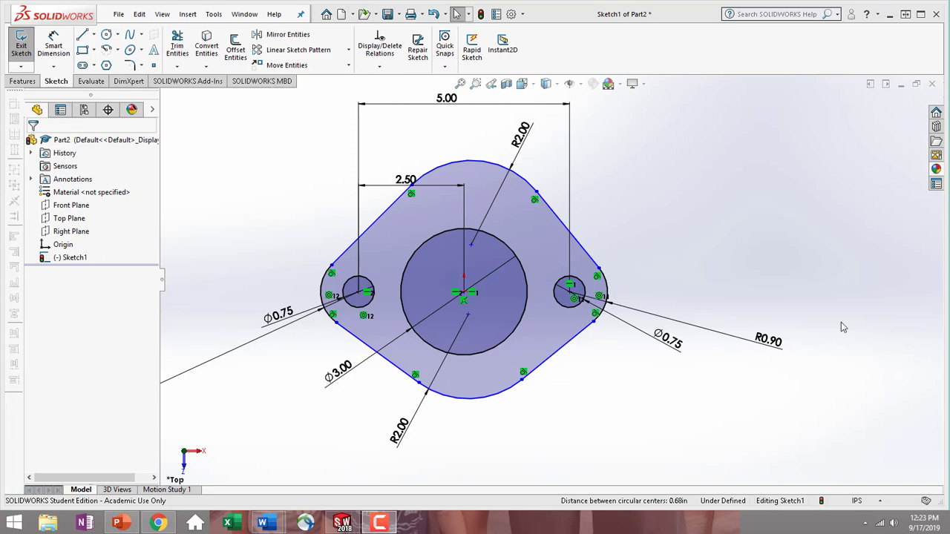
Add a Concentric relation between the outline's upper R2.00 arc and the central circle.
{"action": "left_click", "coordinate": [484, 166]}
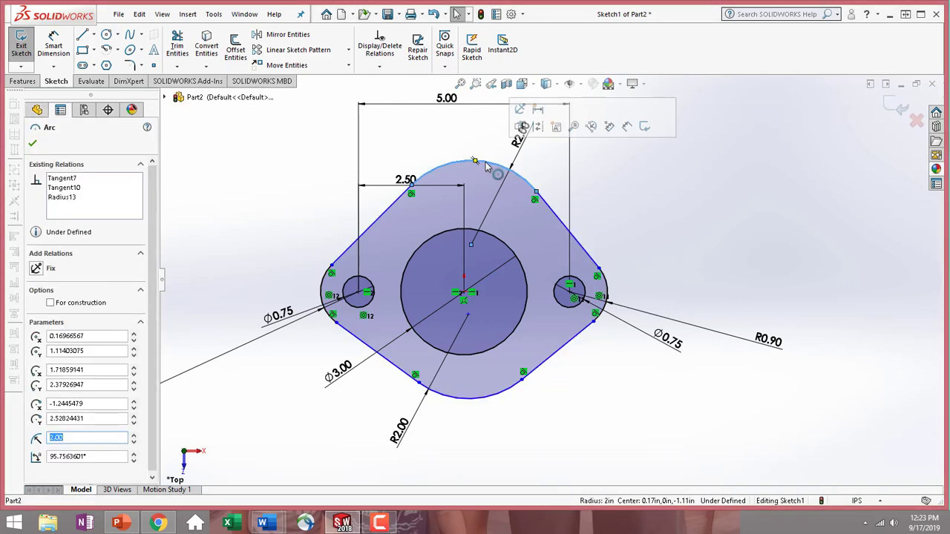
{"action": "left_click", "coordinate": [508, 252], "text": "ctrl"}
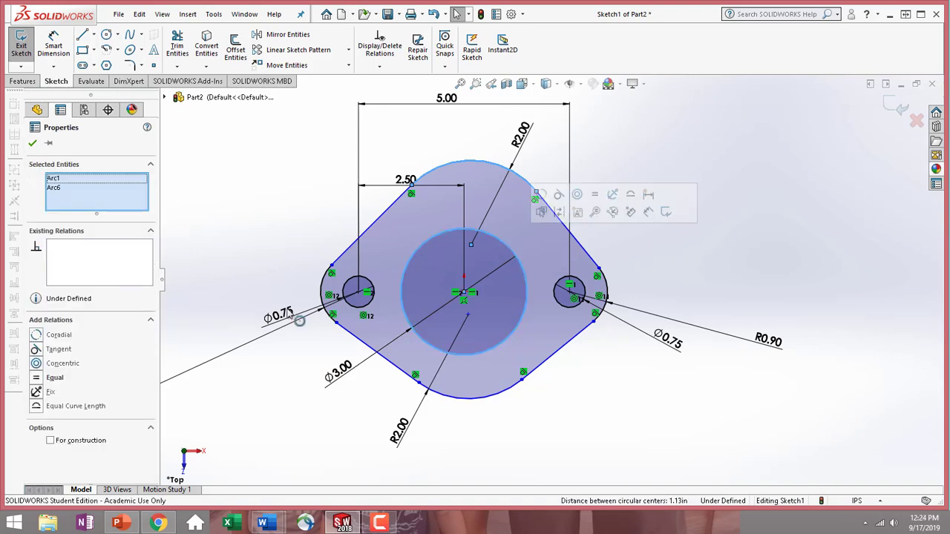
{"action": "left_click", "coordinate": [36, 364]}
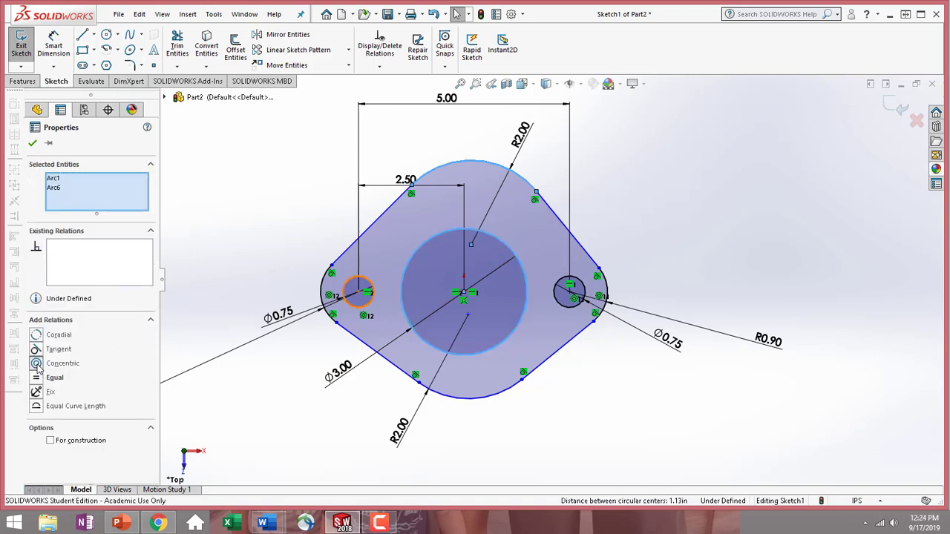
{"action": "left_click", "coordinate": [34, 145]}
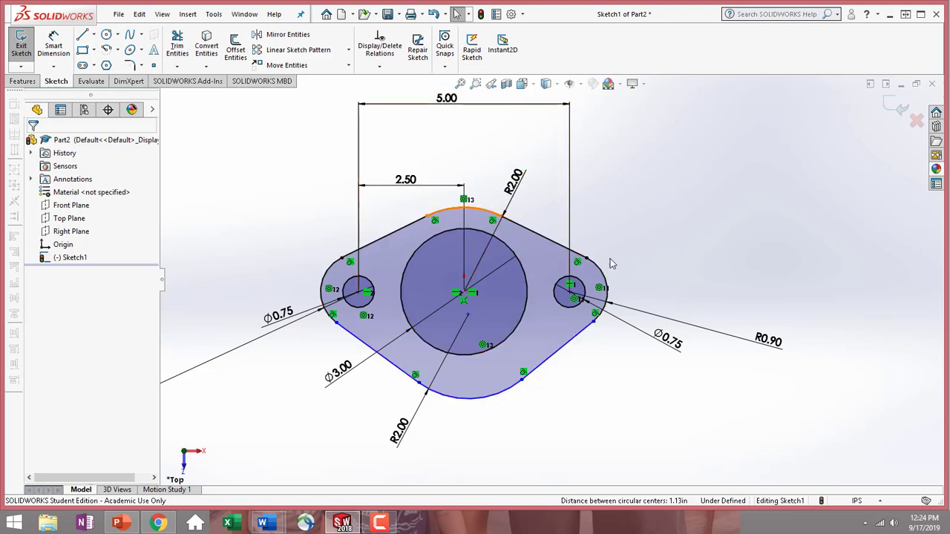
Add a Concentric relation between the outline's lower R2.00 arc and the central circle.
{"action": "scroll", "coordinate": [483, 407], "scroll_direction": "up", "scroll_amount": 3}
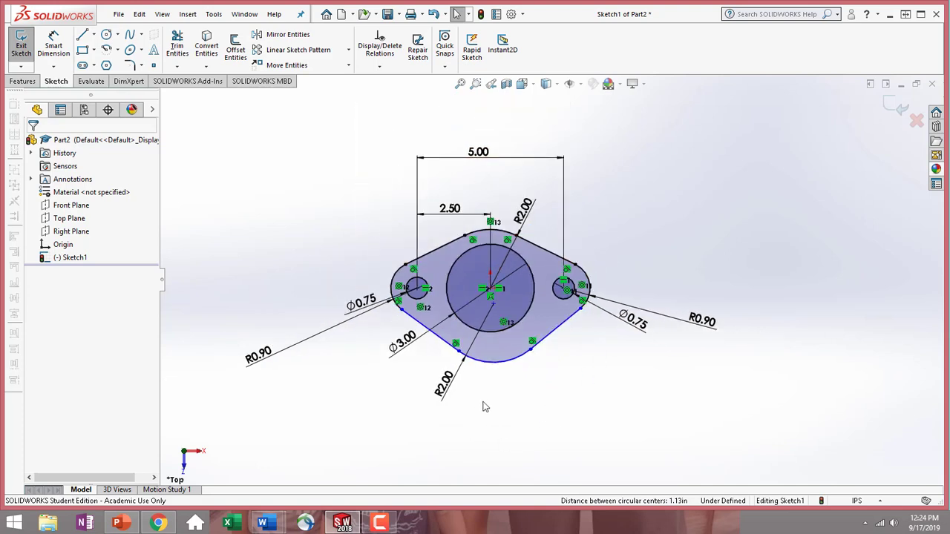
{"action": "scroll", "coordinate": [484, 407], "scroll_direction": "down", "scroll_amount": 2}
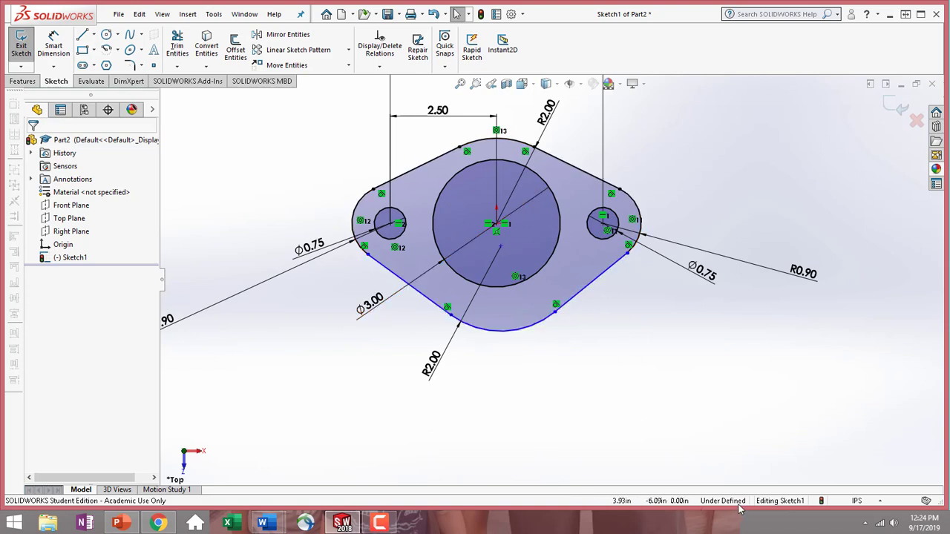
{"action": "scroll", "coordinate": [509, 373], "scroll_direction": "down", "scroll_amount": 2}
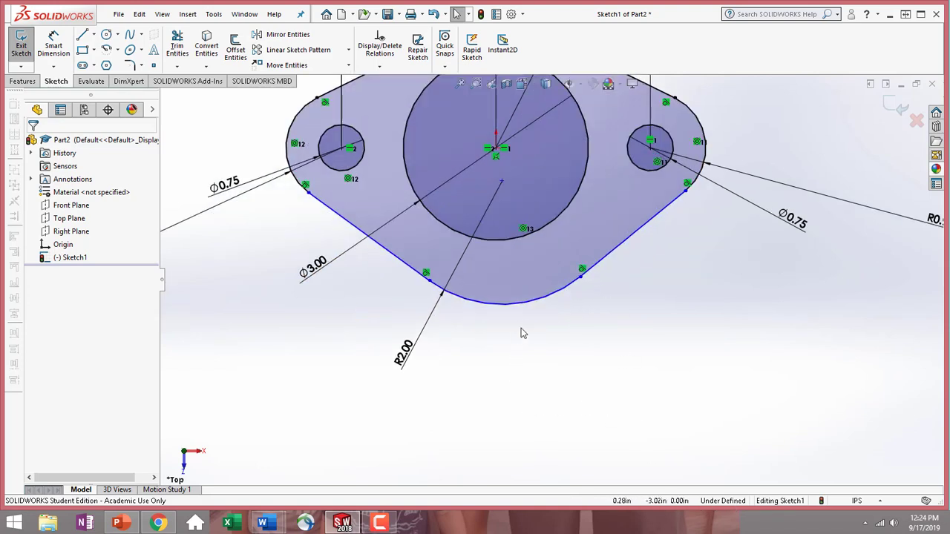
{"action": "left_click", "coordinate": [550, 302]}
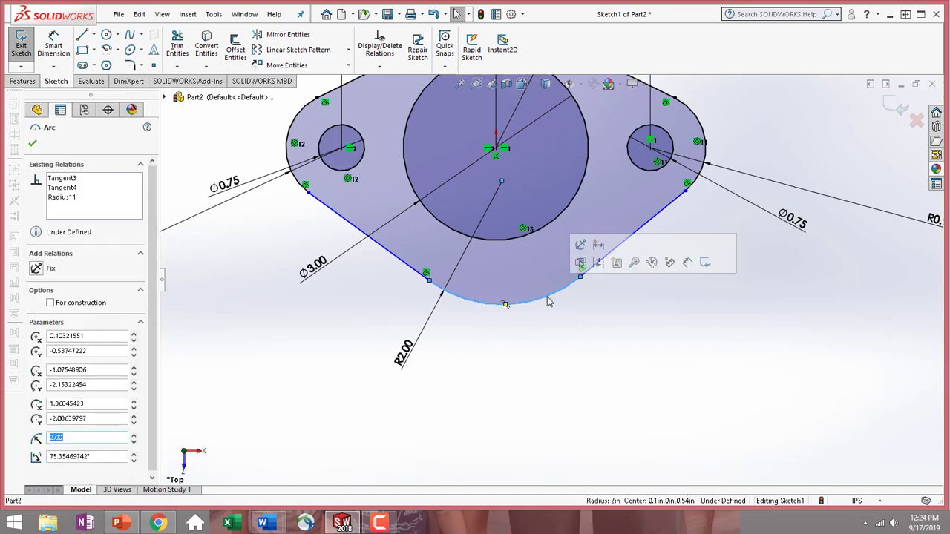
{"action": "left_click", "coordinate": [547, 226], "text": "ctrl"}
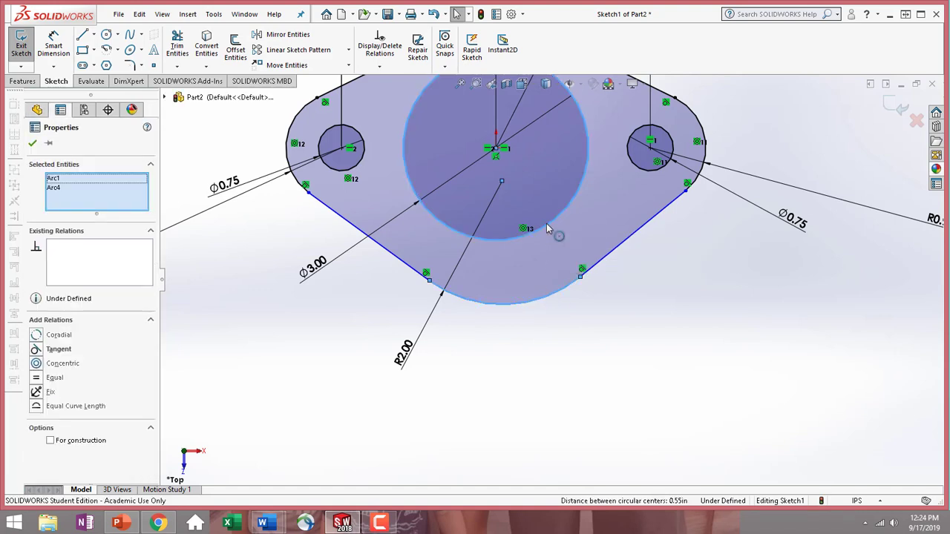
{"action": "left_click", "coordinate": [36, 364]}
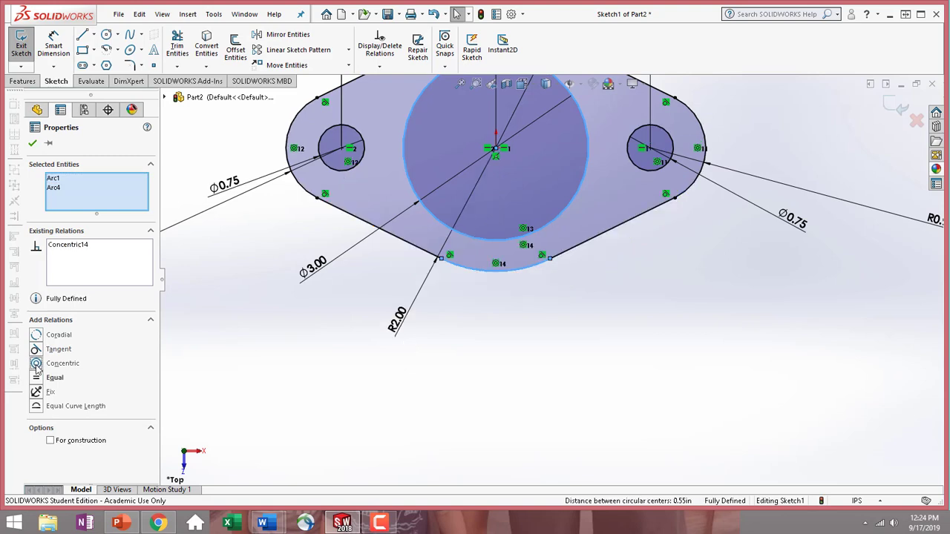
{"action": "left_click", "coordinate": [33, 142]}
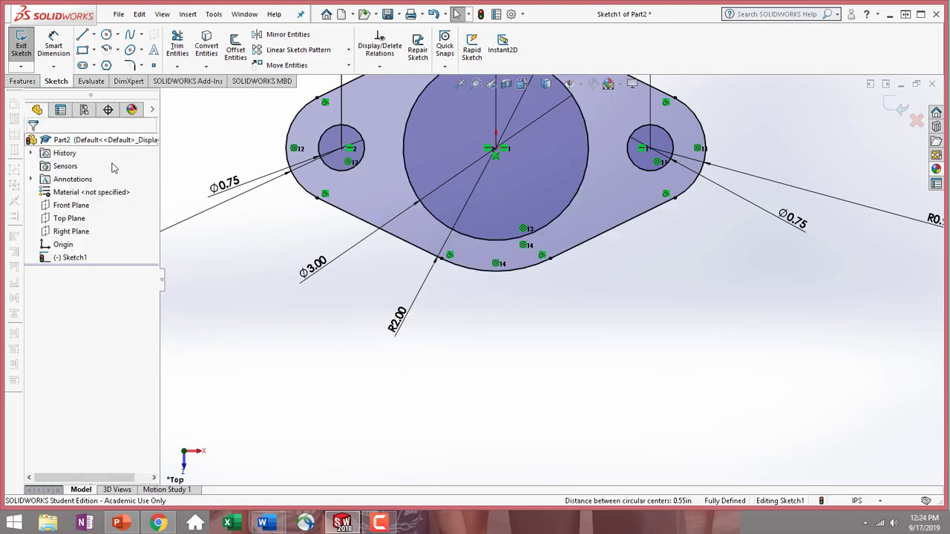
{"action": "left_click", "coordinate": [393, 68]}
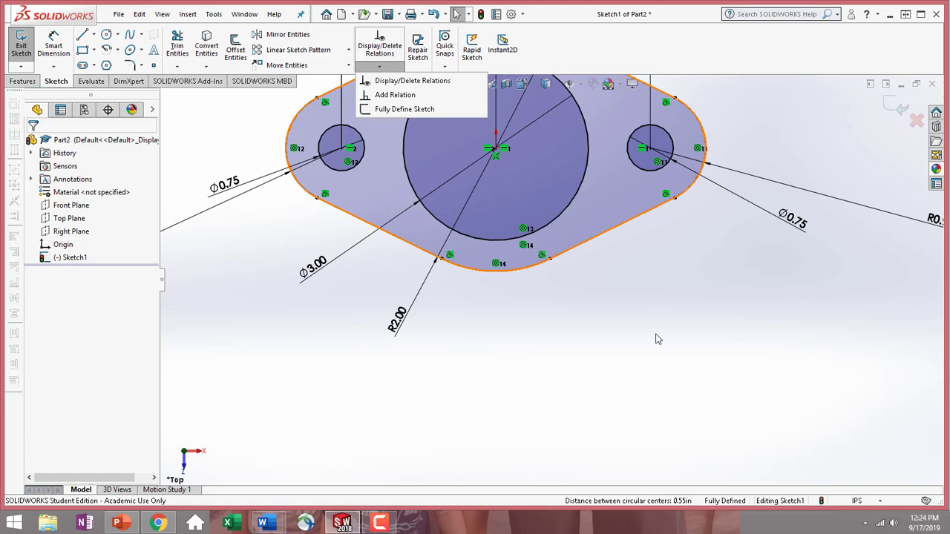
{"action": "left_click", "coordinate": [631, 324]}
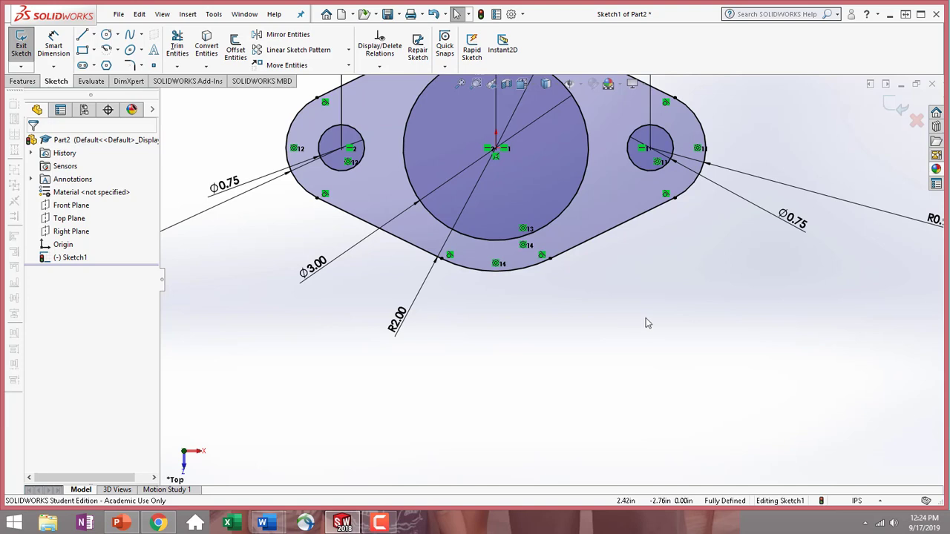
Move the left end arc's R0.90 radius dimension closer to the gasket profile.
{"action": "scroll", "coordinate": [640, 315], "scroll_direction": "up", "scroll_amount": 5}
{"action": "scroll", "coordinate": [585, 400], "scroll_direction": "down", "scroll_amount": 4}
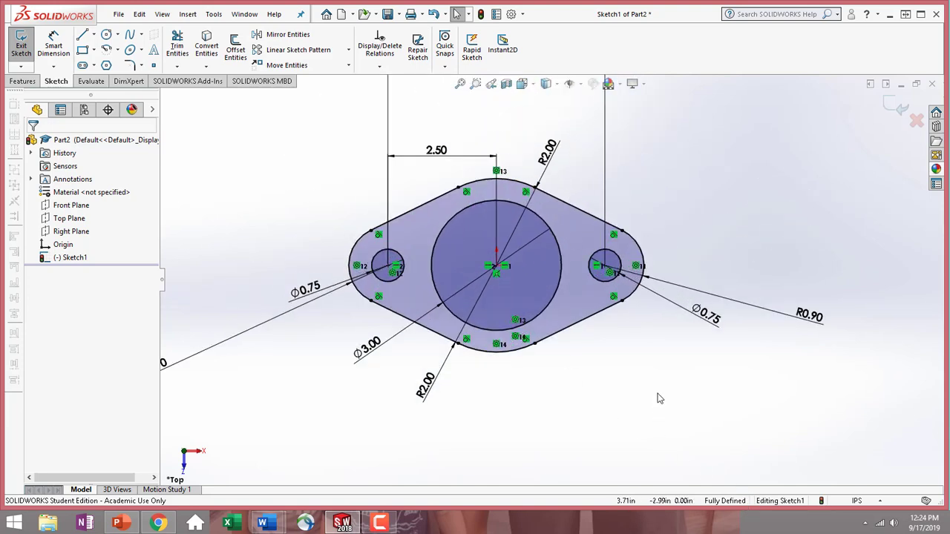
{"action": "scroll", "coordinate": [222, 403], "scroll_direction": "up", "scroll_amount": 2}
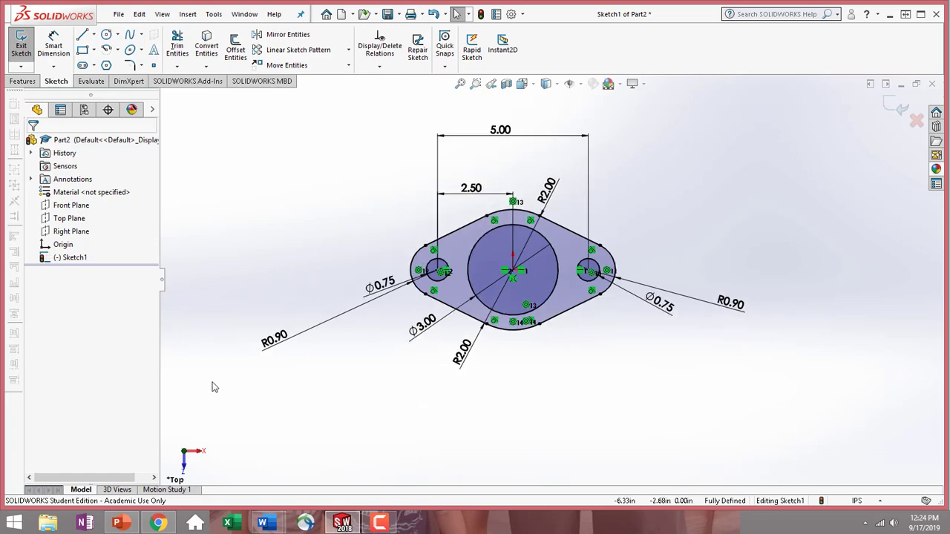
{"action": "mouse_move", "coordinate": [278, 336]}
{"action": "left_mouse_down"}
{"action": "mouse_move", "coordinate": [359, 331]}
{"action": "mouse_move", "coordinate": [369, 320]}
{"action": "left_mouse_up"}
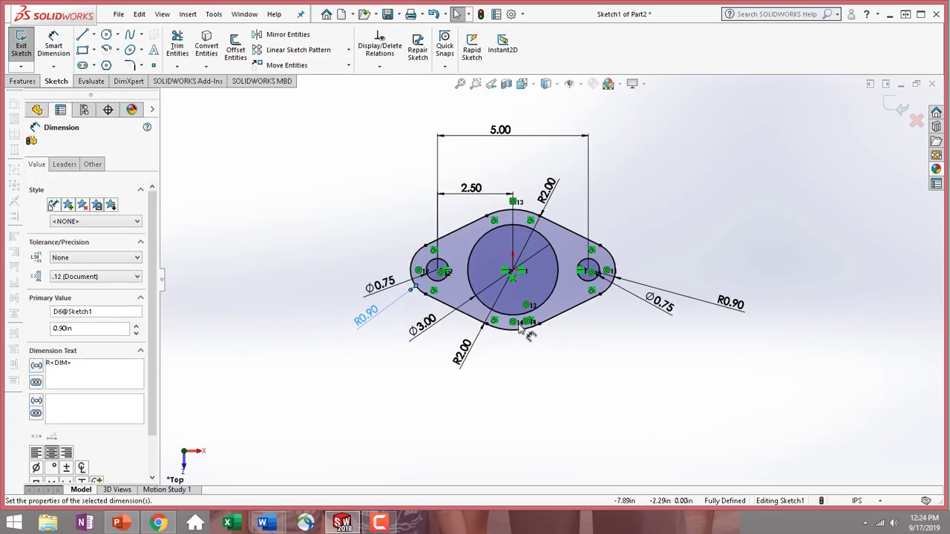
{"action": "scroll", "coordinate": [569, 384], "scroll_direction": "down", "scroll_amount": 4}
{"action": "scroll", "coordinate": [590, 210], "scroll_direction": "up", "scroll_amount": 3}
{"action": "scroll", "coordinate": [593, 126], "scroll_direction": "down", "scroll_amount": 2}
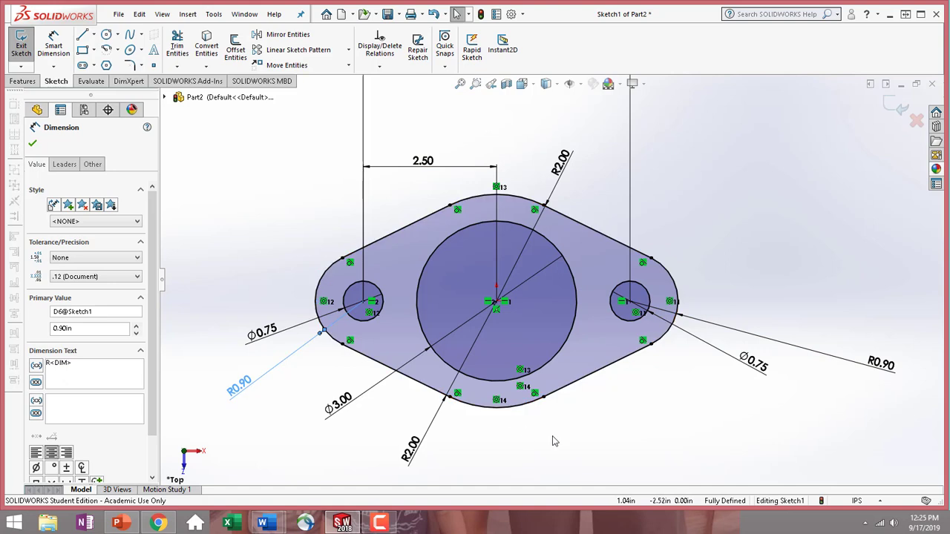
{"action": "left_click", "coordinate": [33, 143]}
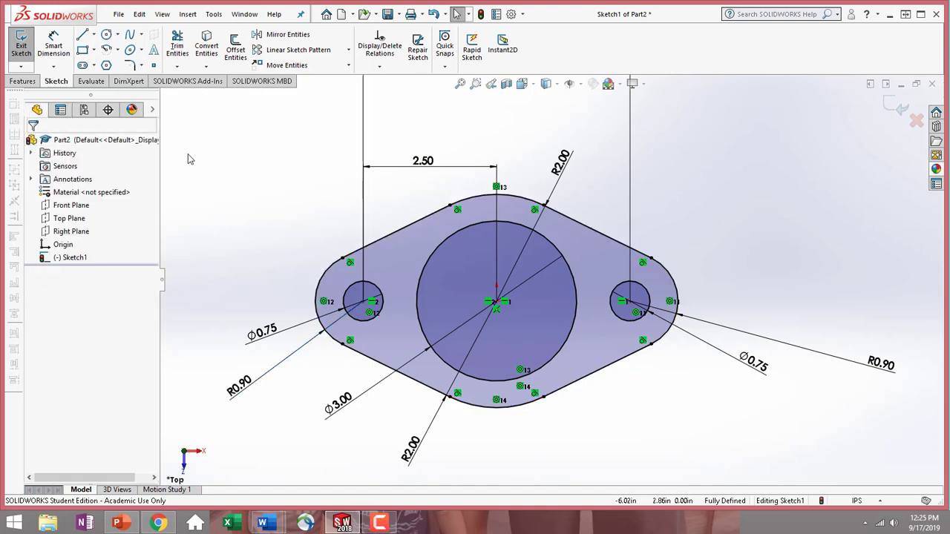
Move the 5.00 hole-spacing dimension down so it sits just above the 2.50 dimension.
{"action": "scroll", "coordinate": [236, 181], "scroll_direction": "up", "scroll_amount": 3}
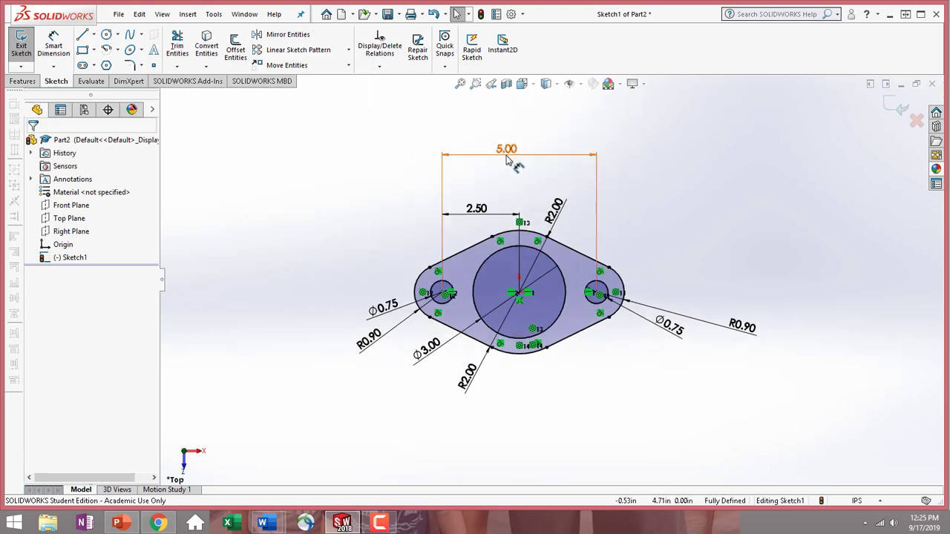
{"action": "left_click_drag", "start_coordinate": [507, 154], "coordinate": [513, 192]}
{"action": "left_click", "coordinate": [339, 181]}
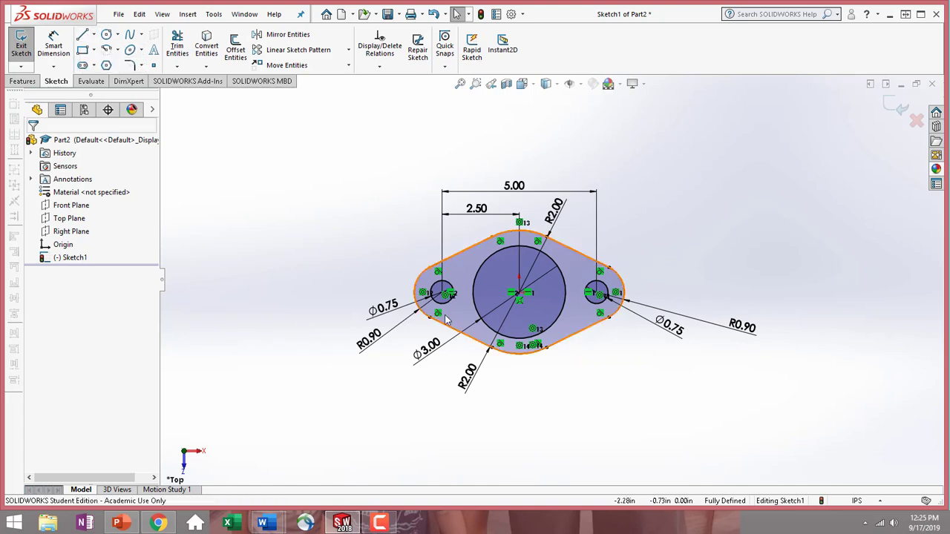
Start a blind Extruded Boss/Base 0.90 in deep, using the central circle and the outer gasket outline as contours.
{"action": "left_click", "coordinate": [118, 50]}
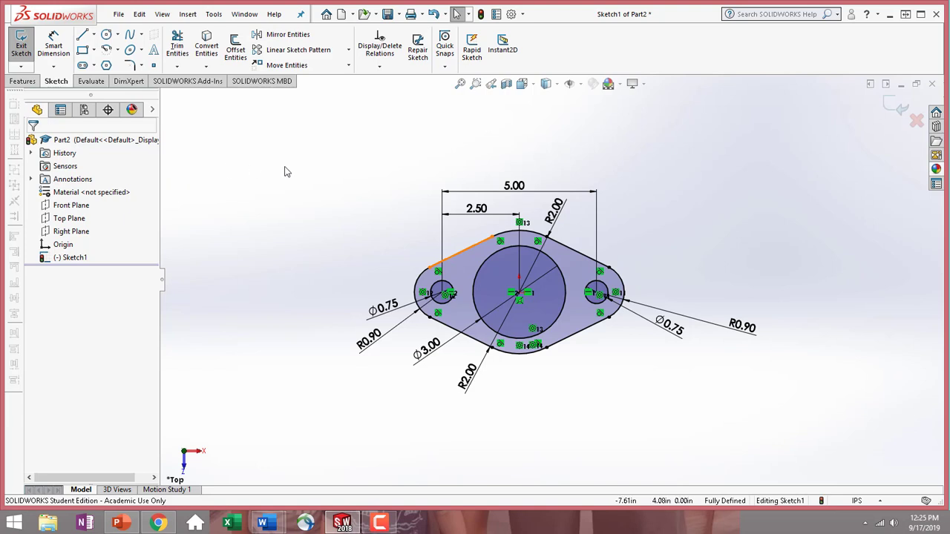
{"action": "left_click", "coordinate": [22, 82]}
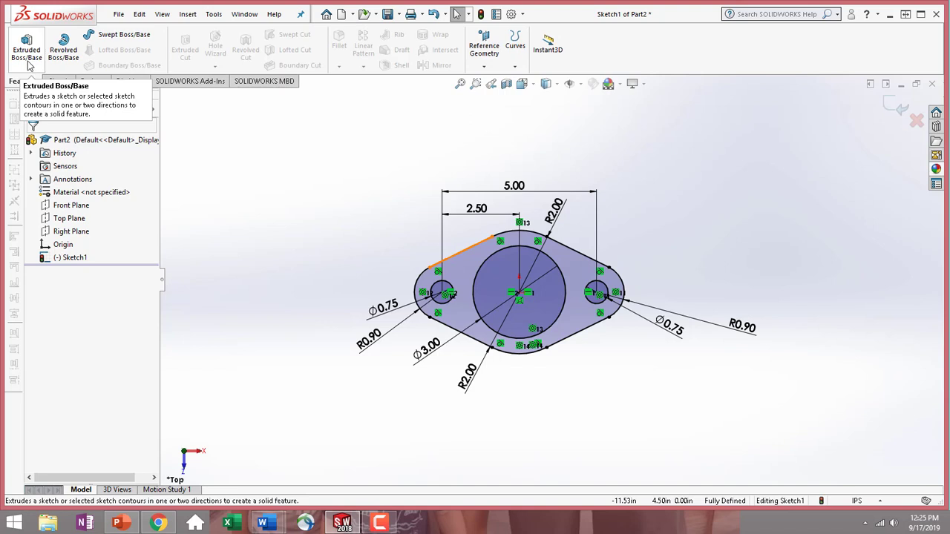
{"action": "left_click", "coordinate": [29, 65]}
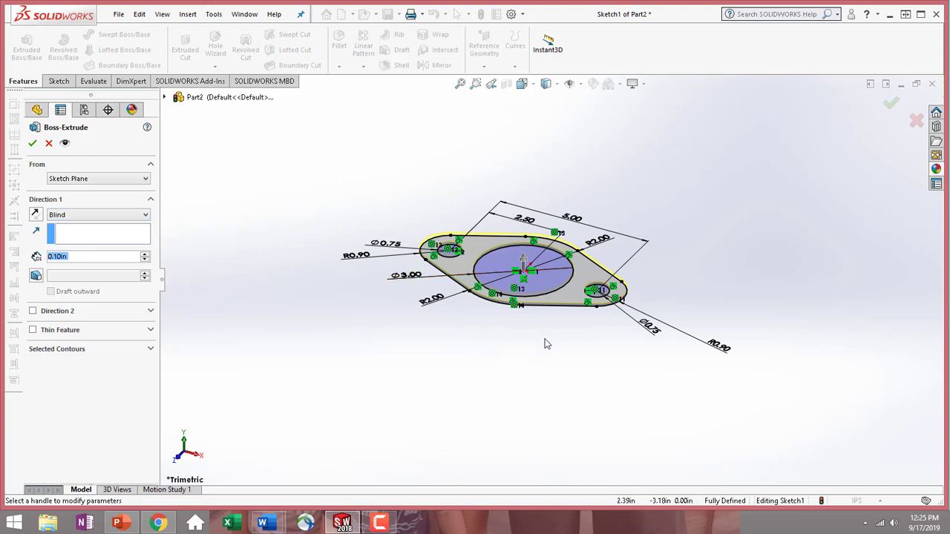
{"action": "scroll", "coordinate": [546, 342], "scroll_direction": "down", "scroll_amount": 2}
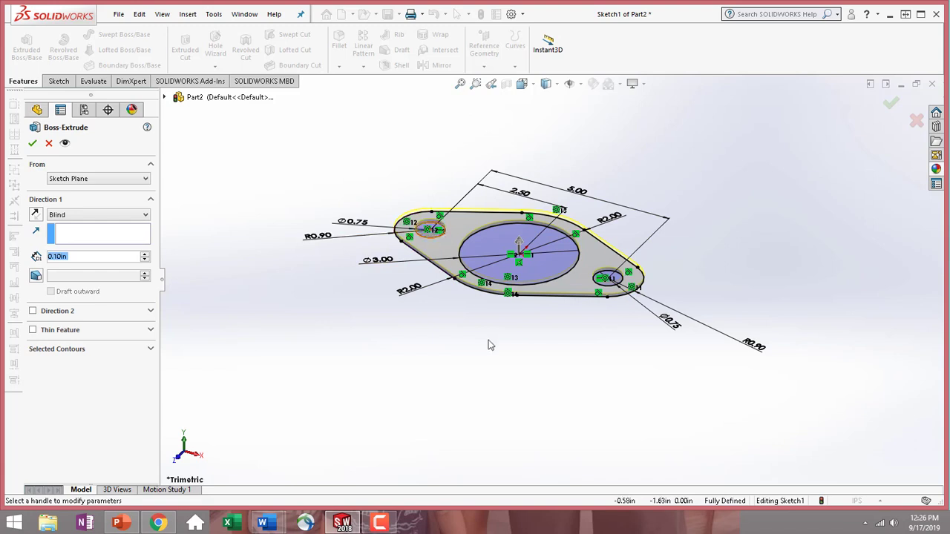
{"action": "left_click", "coordinate": [492, 239]}
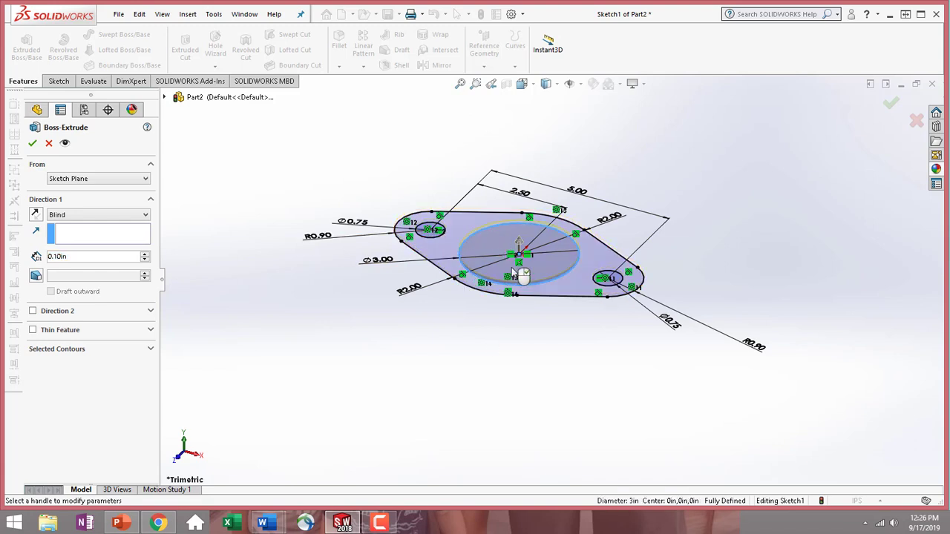
{"action": "left_click", "coordinate": [438, 237]}
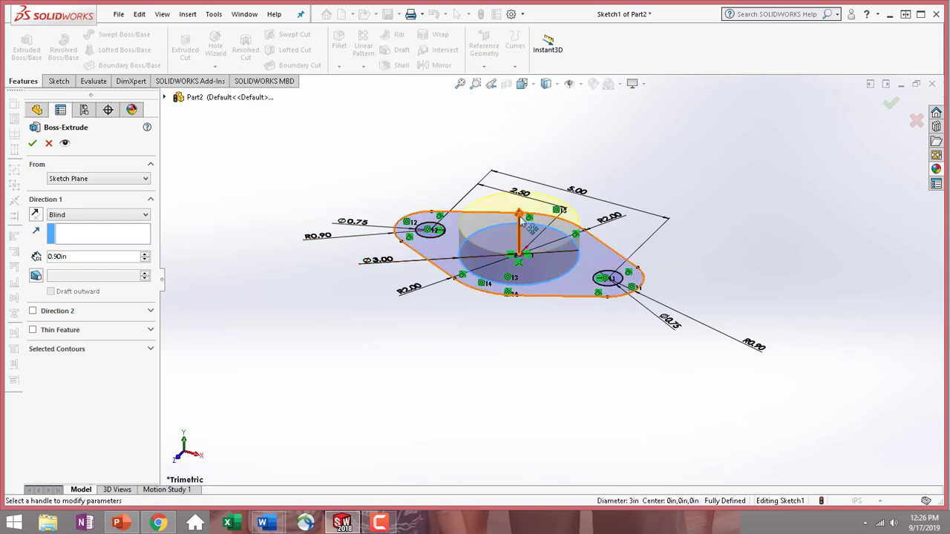
{"action": "left_click", "coordinate": [440, 248]}
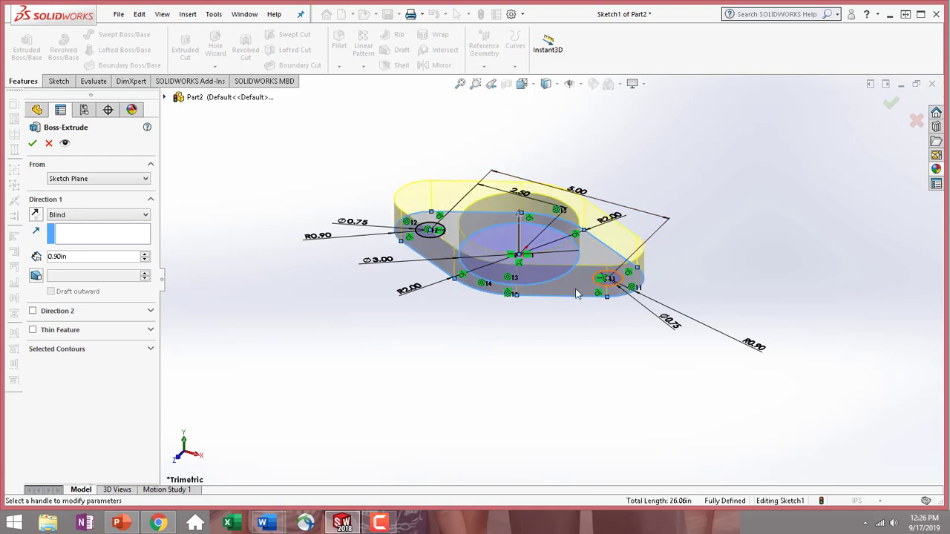
Try to add both 0.75 in bolt-hole circles to the extrusion's contours and accept the extrusion.
{"action": "left_click", "coordinate": [617, 280]}
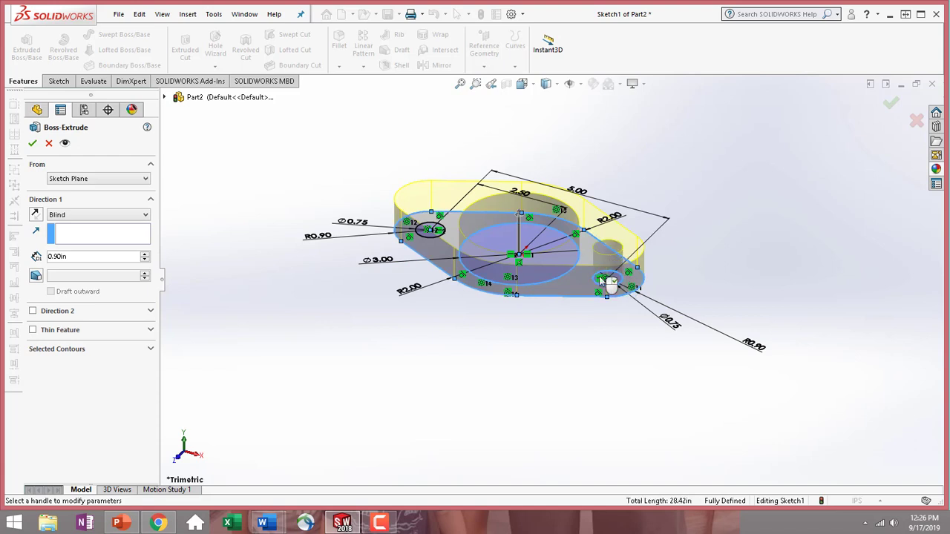
{"action": "left_click", "coordinate": [433, 230]}
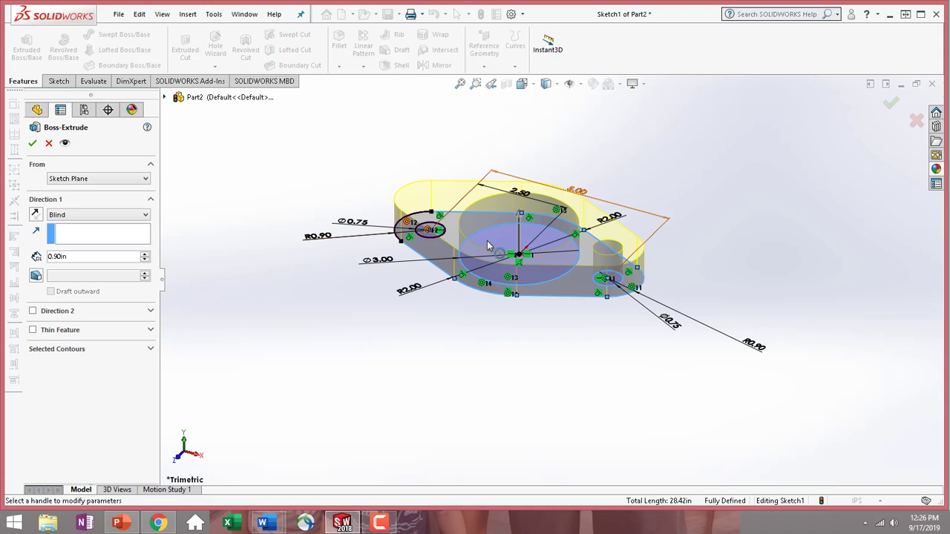
{"action": "left_click", "coordinate": [610, 259]}
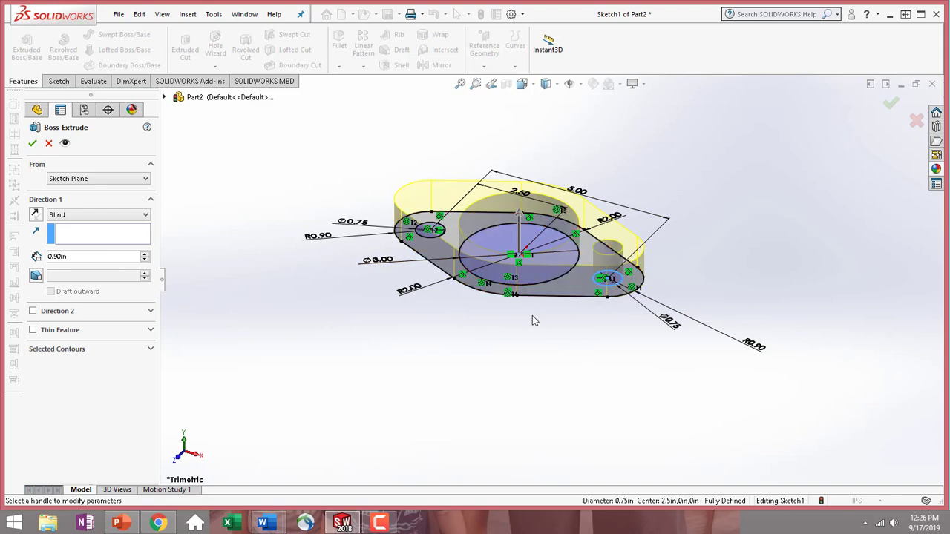
{"action": "mouse_move", "coordinate": [532, 315]}
{"action": "middle_mouse_down"}
{"action": "mouse_move", "coordinate": [494, 383]}
{"action": "mouse_move", "coordinate": [517, 422]}
{"action": "mouse_move", "coordinate": [505, 448]}
{"action": "middle_mouse_up"}
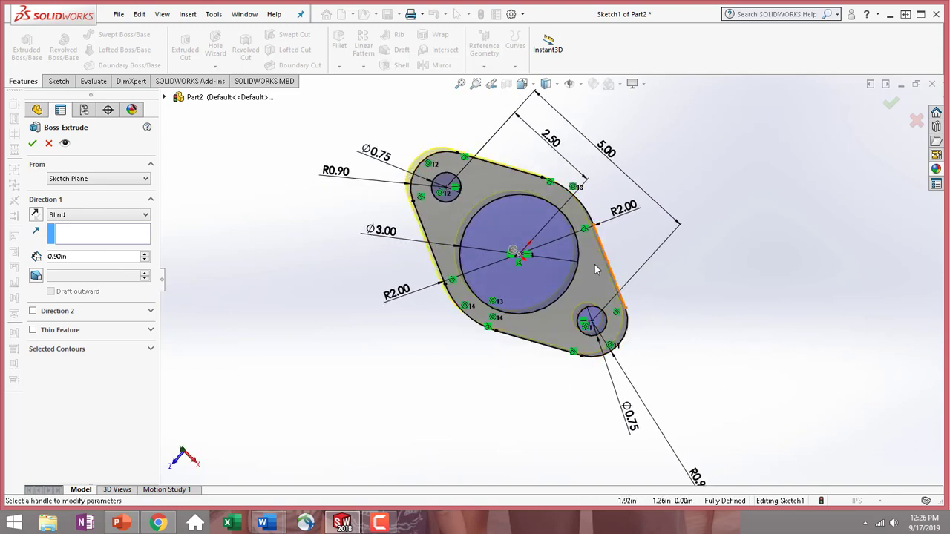
{"action": "left_click", "coordinate": [32, 142]}
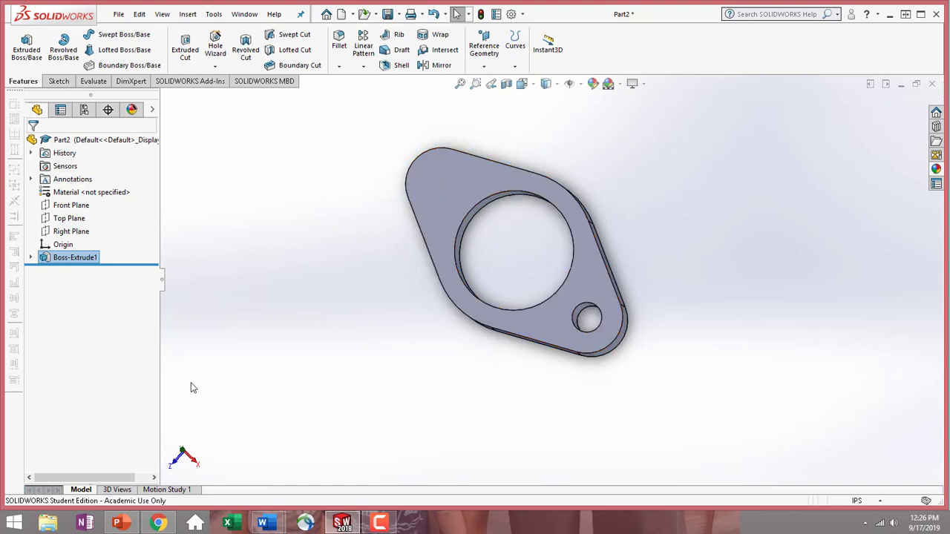
{"action": "mouse_move", "coordinate": [366, 335]}
{"action": "middle_mouse_down"}
{"action": "mouse_move", "coordinate": [401, 352]}
{"action": "mouse_move", "coordinate": [371, 346]}
{"action": "middle_mouse_up"}
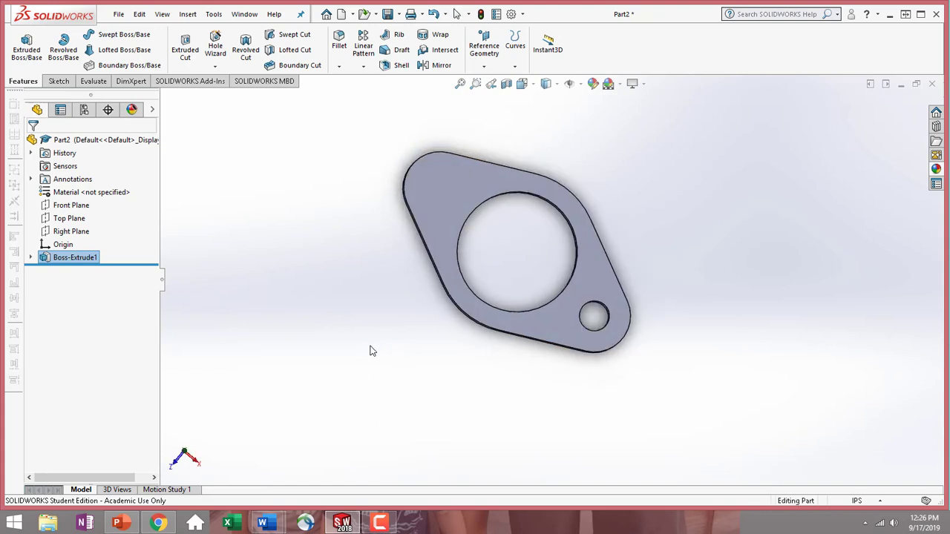
Edit the boss extrusion to include the left 0.75 in circle as a contour, opening the second bolt hole.
{"action": "left_click", "coordinate": [46, 257]}
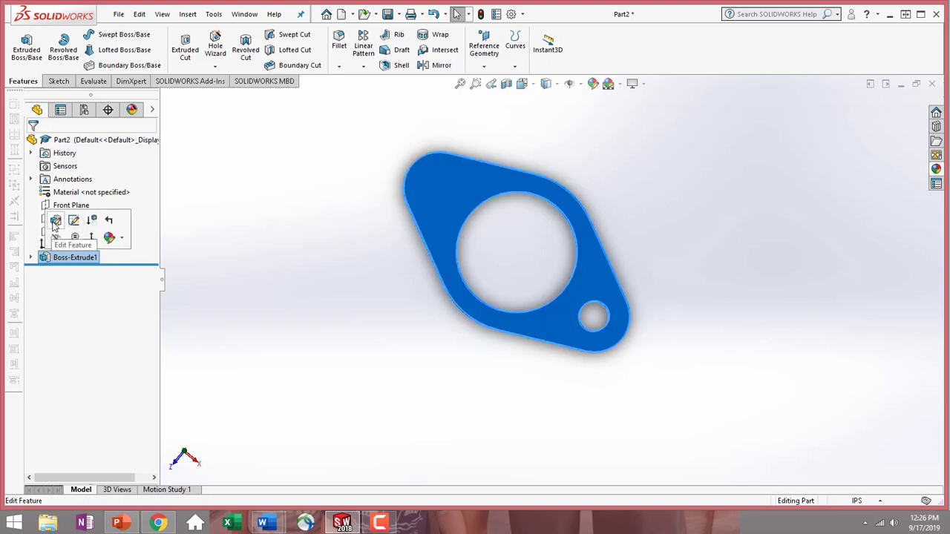
{"action": "left_click", "coordinate": [54, 221]}
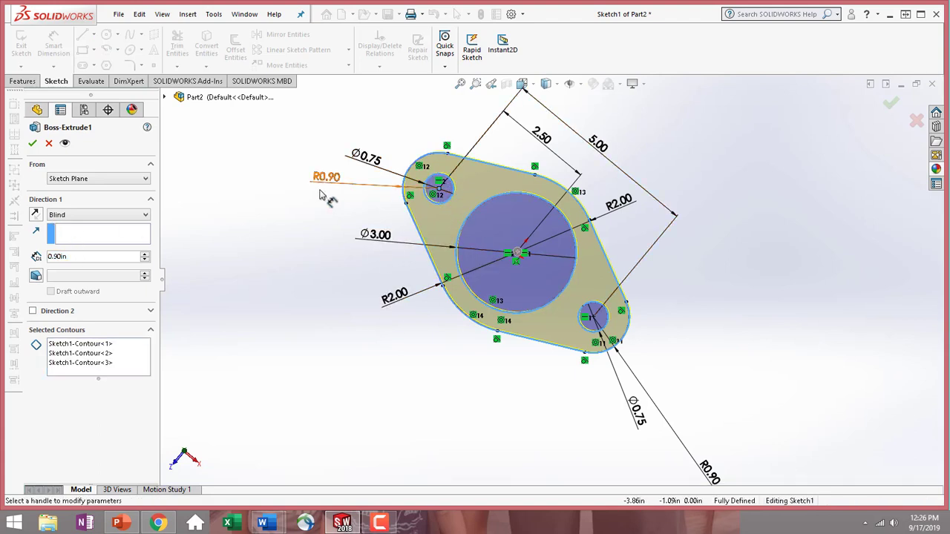
{"action": "left_click", "coordinate": [33, 144]}
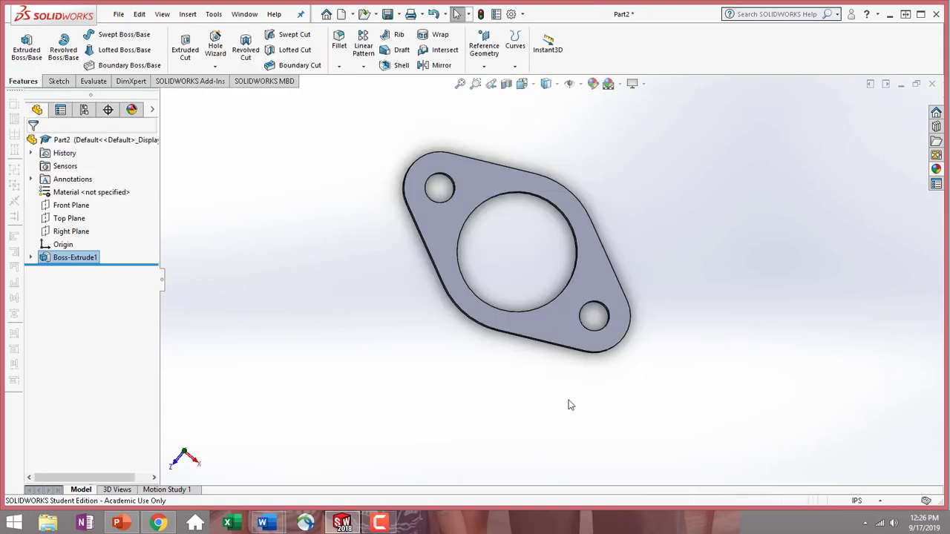
{"action": "middle_click_drag", "start_coordinate": [568, 403], "coordinate": [559, 312]}
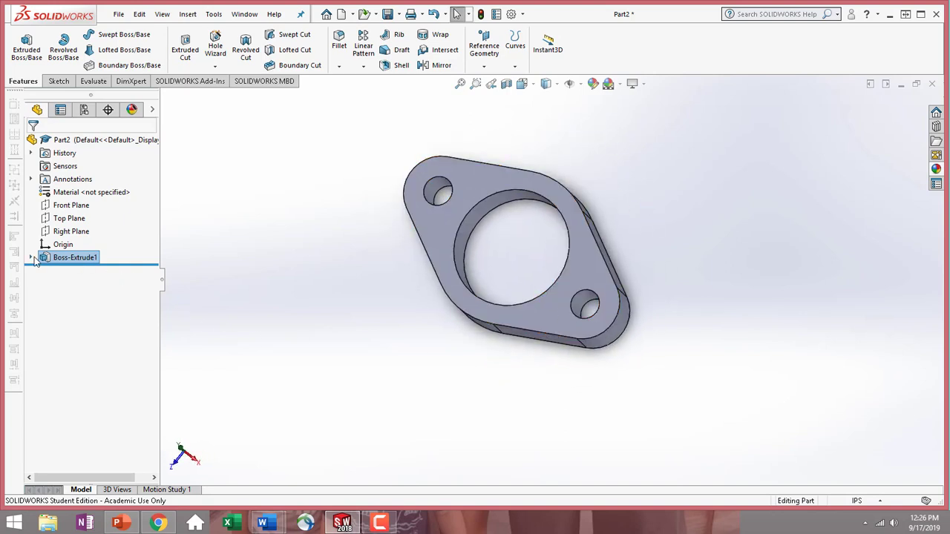
Save the part to the Desktop as SolidWorks Sketching Practice #2 Rocker Arm Gasket.SLDPRT.
{"action": "left_click", "coordinate": [119, 14]}
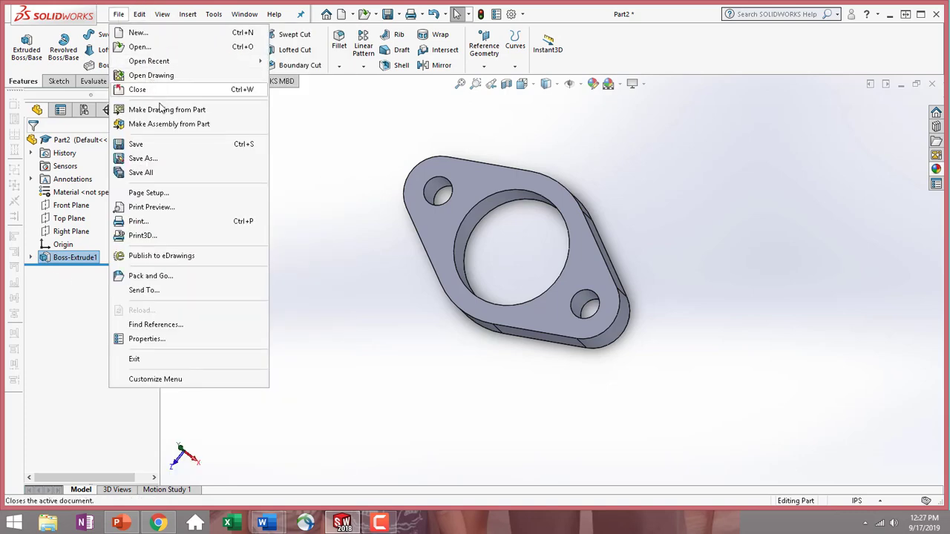
{"action": "left_click", "coordinate": [143, 158]}
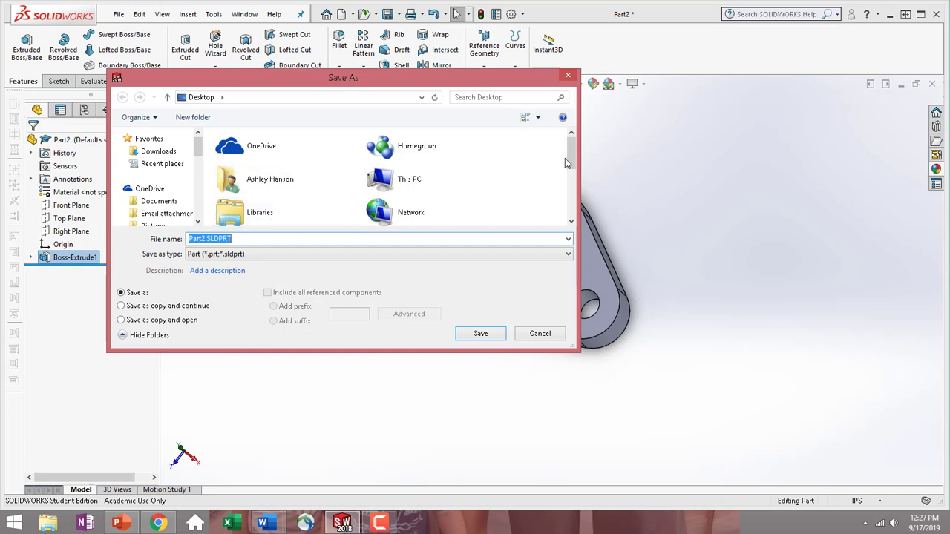
{"action": "left_click_drag", "start_coordinate": [572, 158], "coordinate": [570, 211]}
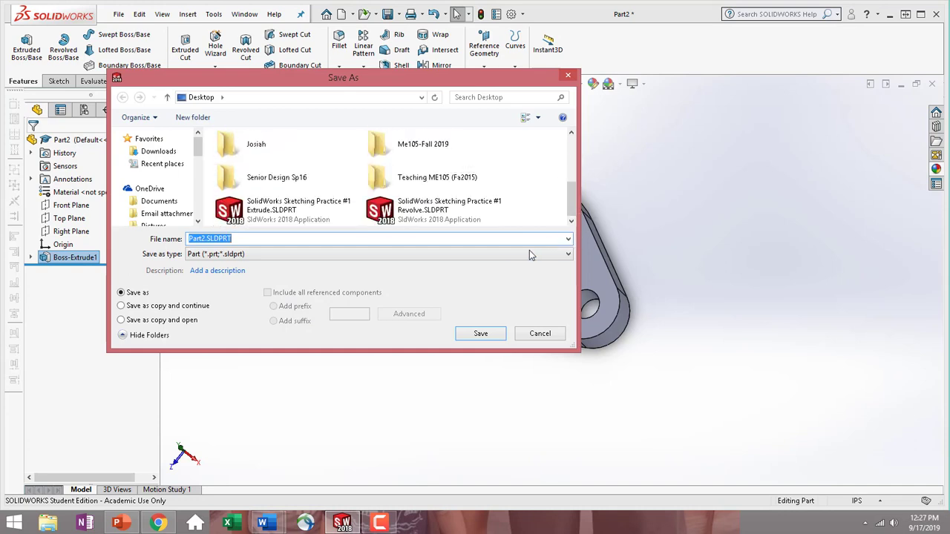
{"action": "left_click", "coordinate": [473, 218]}
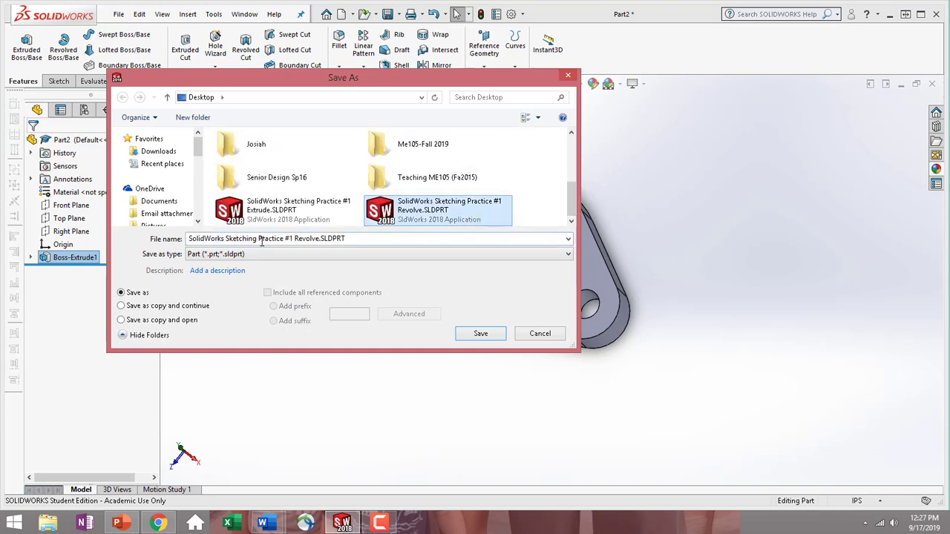
{"action": "left_click", "coordinate": [295, 240]}
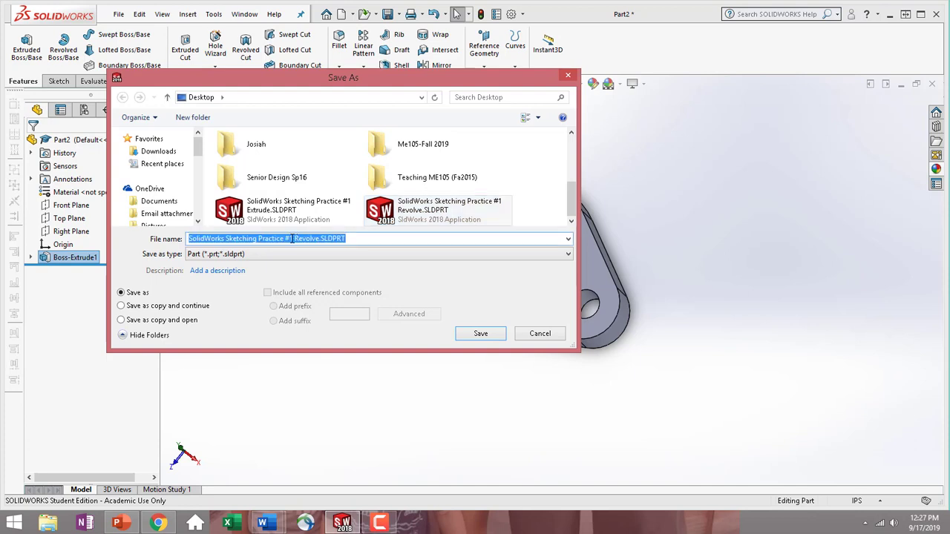
{"action": "left_click", "coordinate": [293, 239]}
{"action": "key", "text": "BackSpace"}
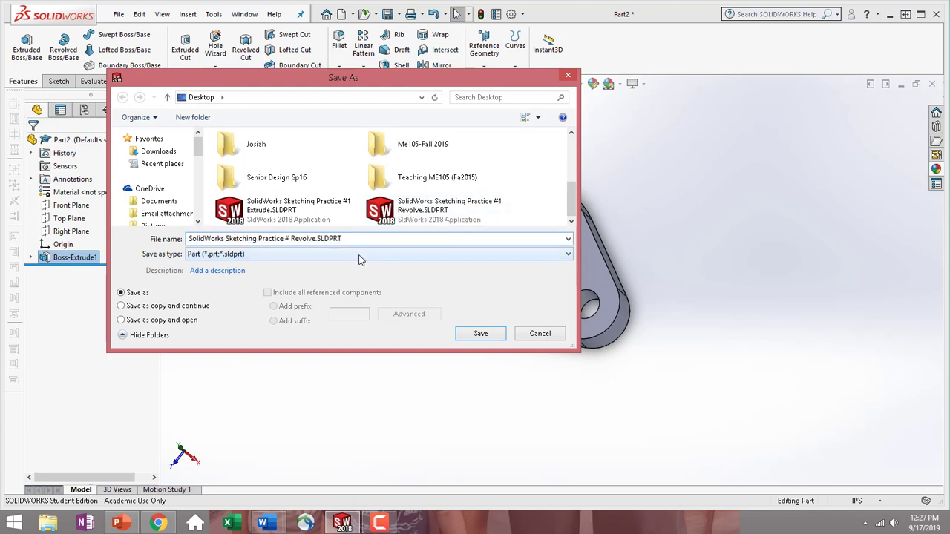
{"action": "type", "text": "2"}
{"action": "left_click_drag", "start_coordinate": [320, 239], "coordinate": [311, 239]}
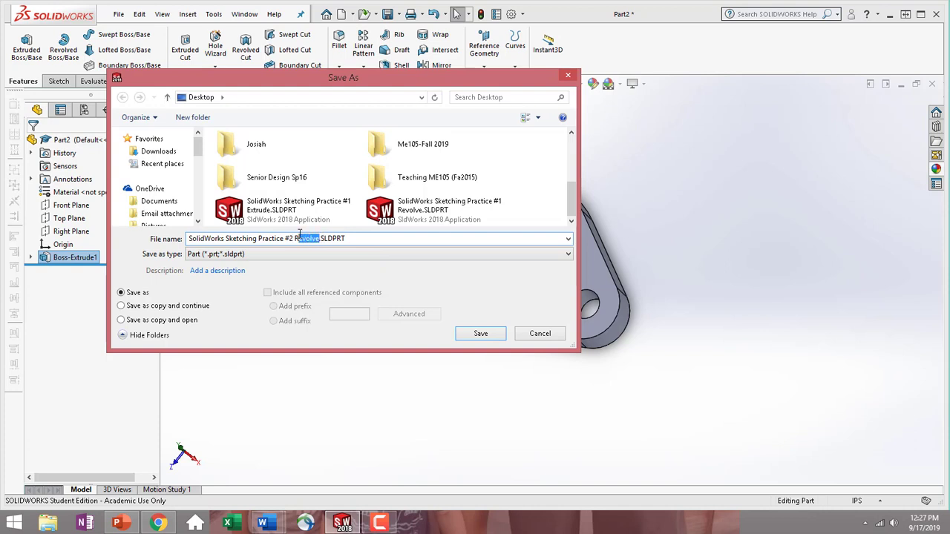
{"action": "type", "text": "e #2 Rocker Arm Gasket"}
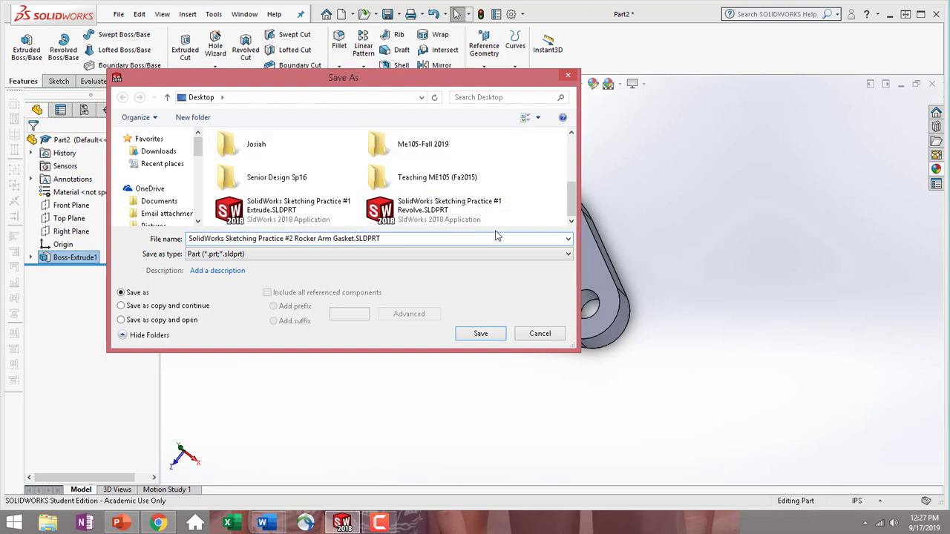
{"action": "left_click", "coordinate": [478, 334]}
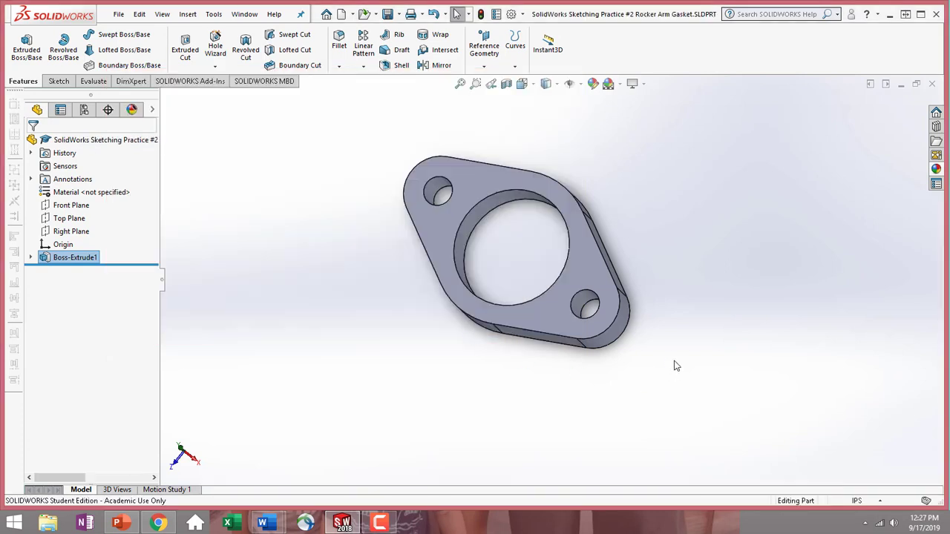
Close the finished gasket part and create a new part document.
{"action": "middle_click_drag", "start_coordinate": [750, 216], "coordinate": [668, 212]}
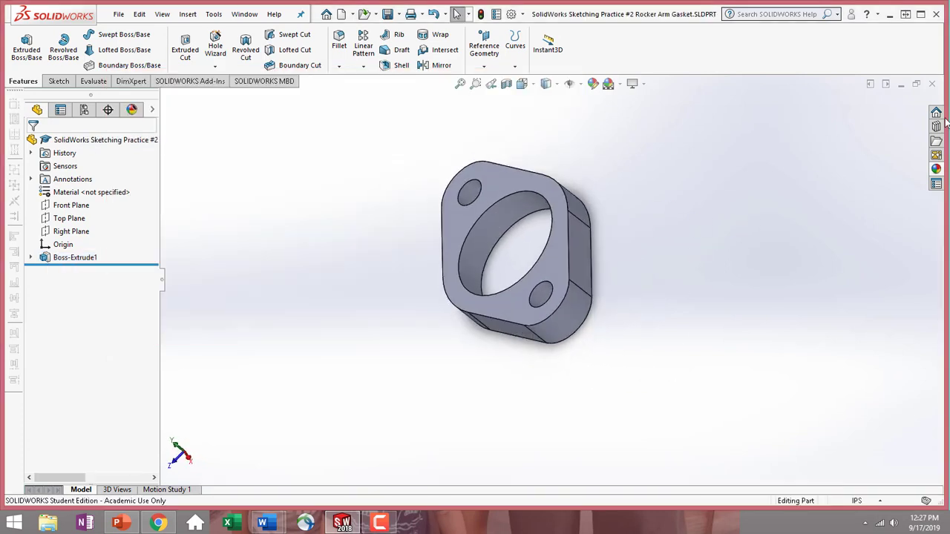
{"action": "left_click", "coordinate": [933, 84]}
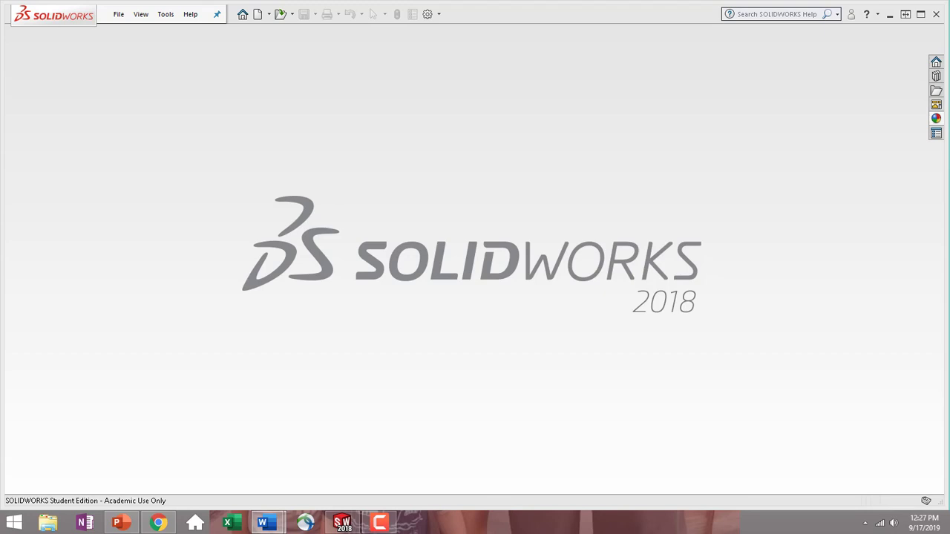
{"action": "left_click", "coordinate": [262, 124]}
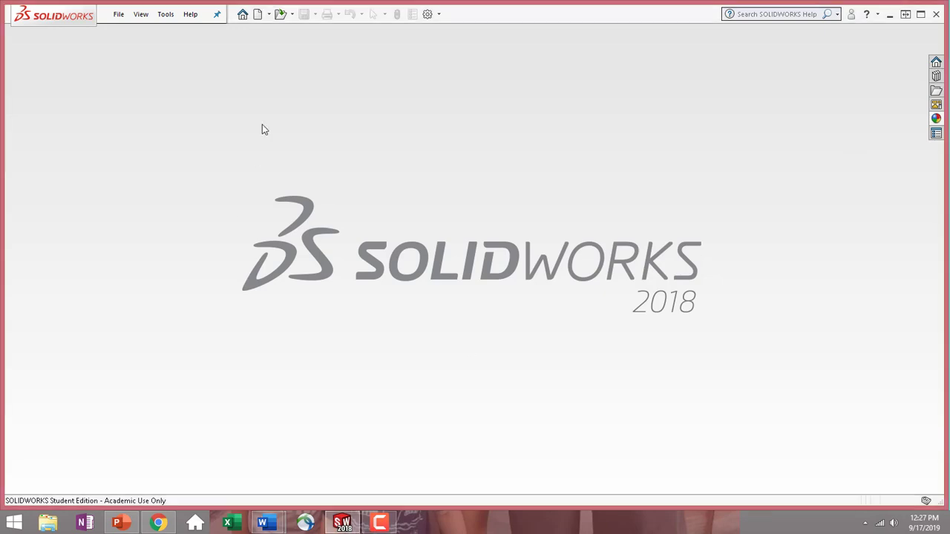
{"action": "left_click", "coordinate": [257, 15]}
{"action": "double_click", "coordinate": [568, 186]}
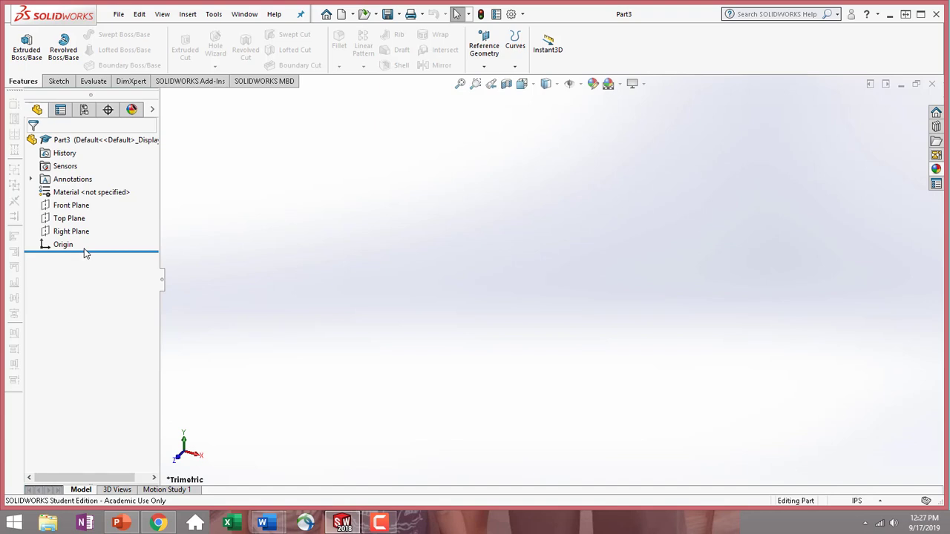
Start a sketch on the Front Plane, viewed normal to the plane.
{"action": "left_click", "coordinate": [69, 207]}
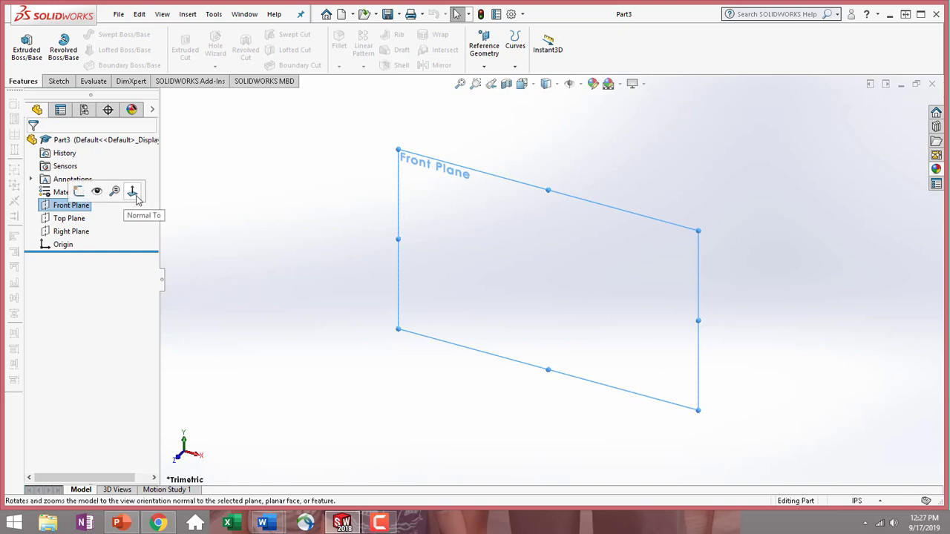
{"action": "left_click", "coordinate": [132, 192]}
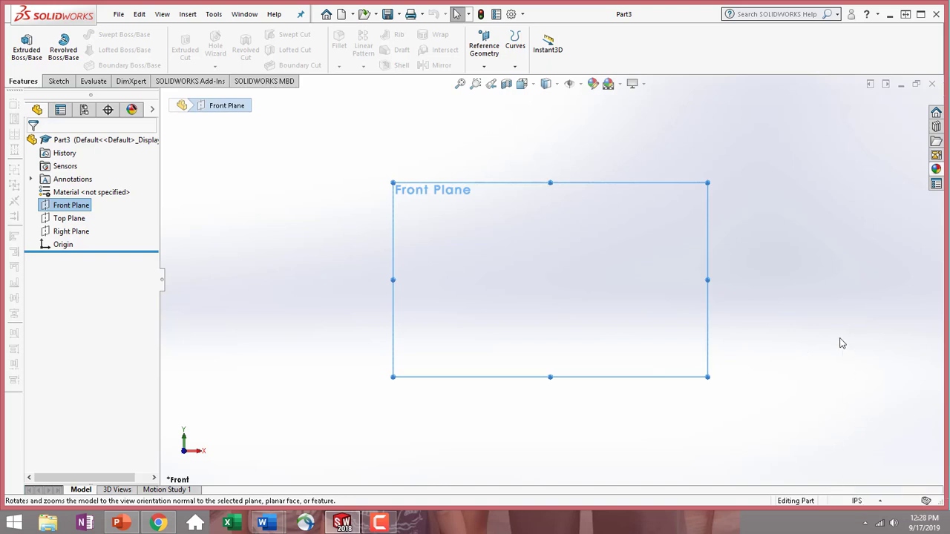
{"action": "left_click", "coordinate": [58, 81]}
{"action": "left_click", "coordinate": [21, 40]}
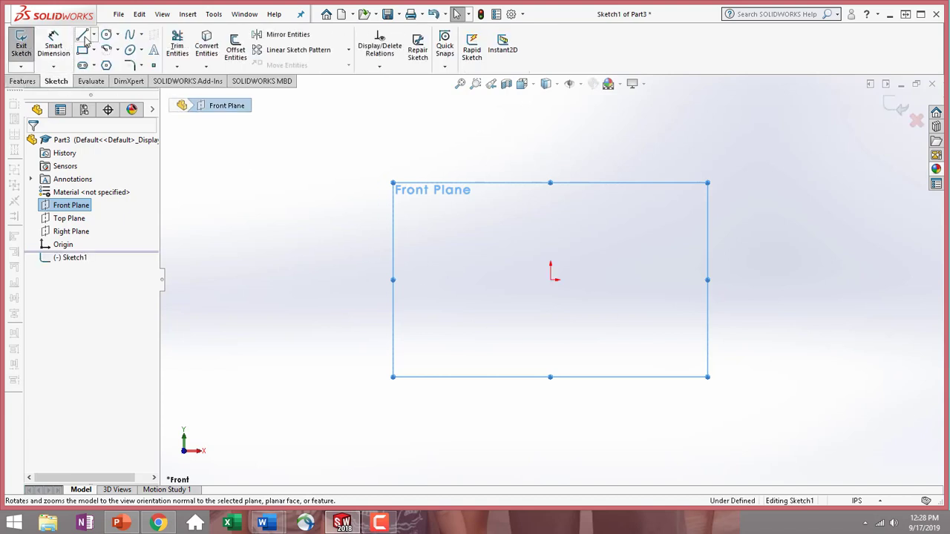
Sketch from the origin a horizontal line about 1.31 in, a rising arc, a horizontal line about 1.53 in and a vertical line about 1.36 in.
{"action": "left_click", "coordinate": [82, 37]}
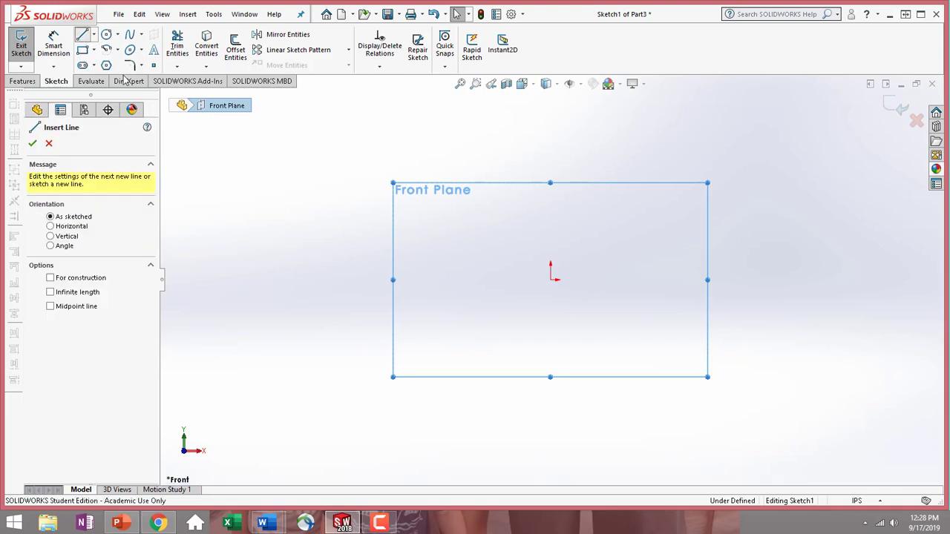
{"action": "left_click", "coordinate": [551, 280]}
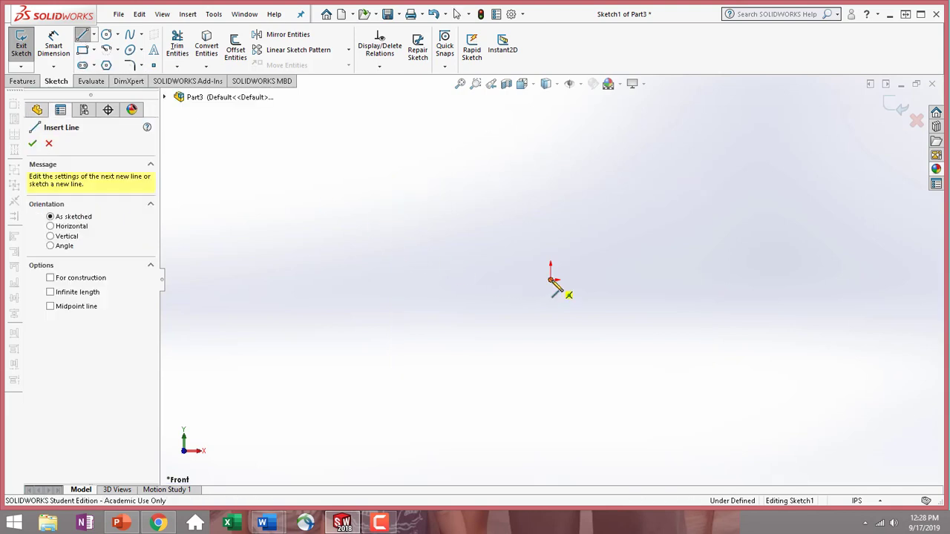
{"action": "left_click", "coordinate": [610, 281]}
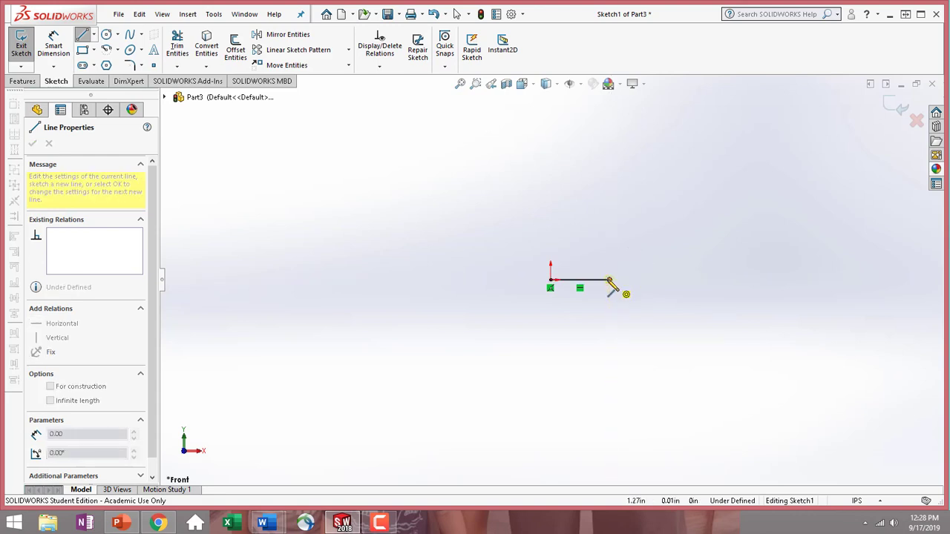
{"action": "left_click", "coordinate": [661, 251]}
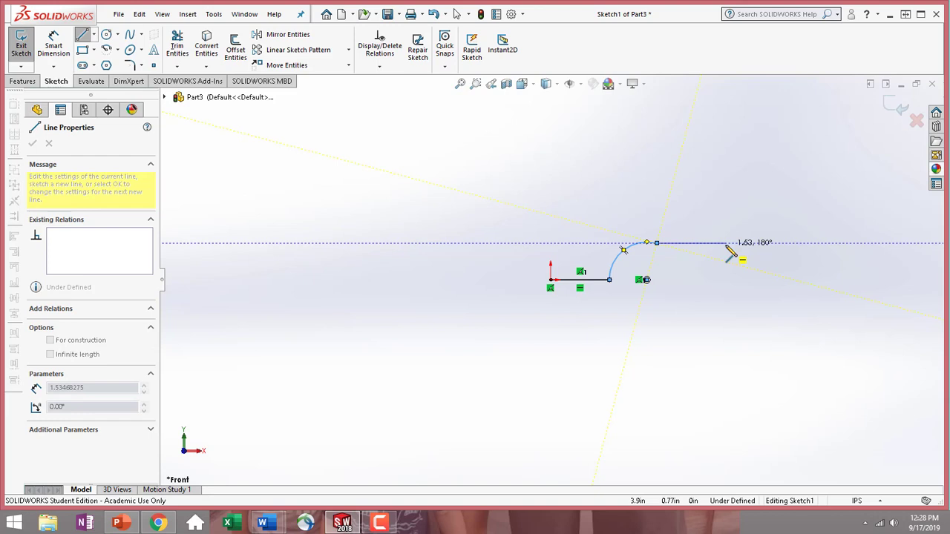
{"action": "left_click", "coordinate": [726, 243]}
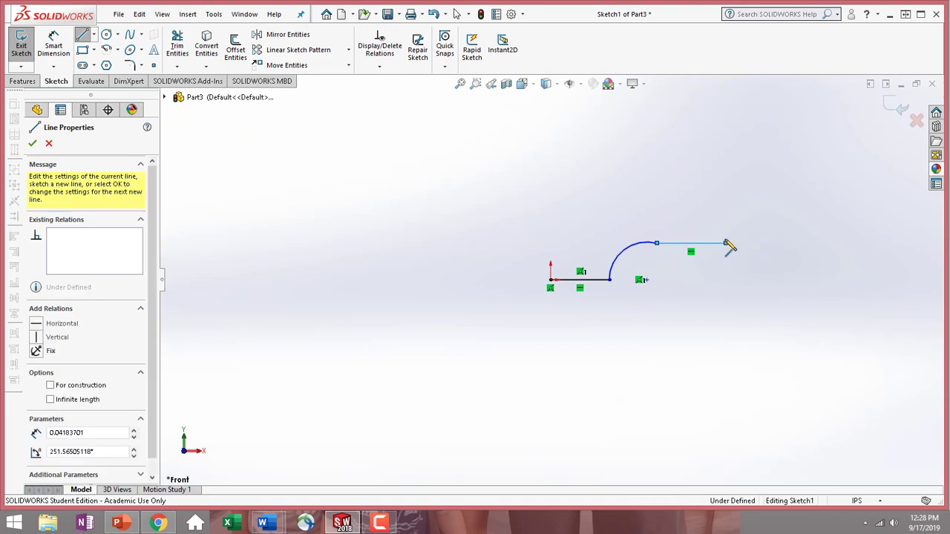
{"action": "double_click", "coordinate": [726, 182]}
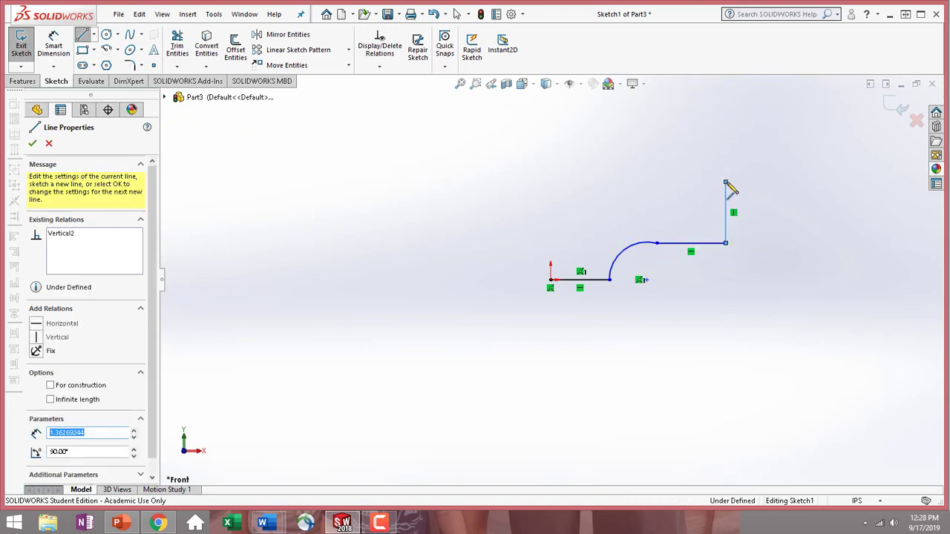
Close the profile to the origin with an outward-slanting line, a top edge about 4.35 in, a short vertical, a tangent arc and a vertical about 1.82 in.
{"action": "left_click", "coordinate": [725, 182]}
{"action": "left_click", "coordinate": [775, 107]}
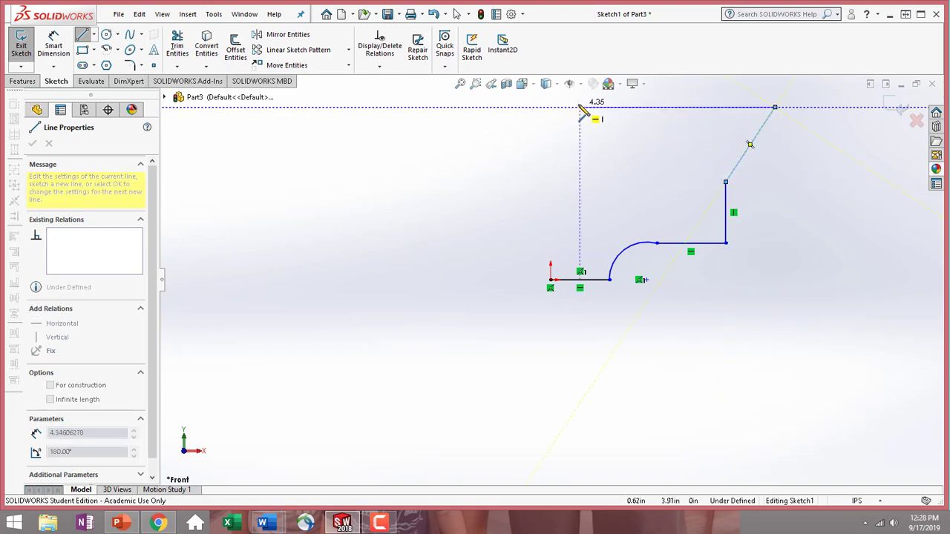
{"action": "left_click", "coordinate": [579, 108]}
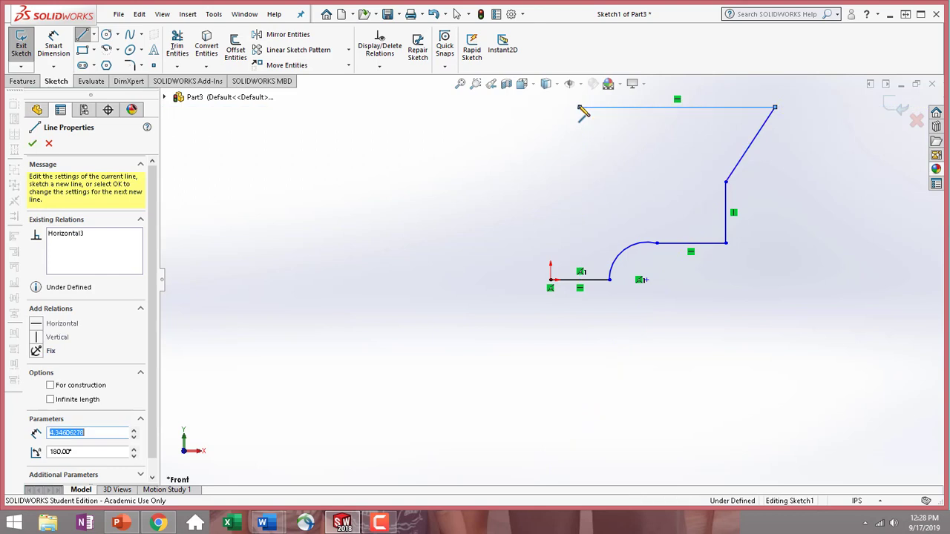
{"action": "left_click", "coordinate": [580, 158]}
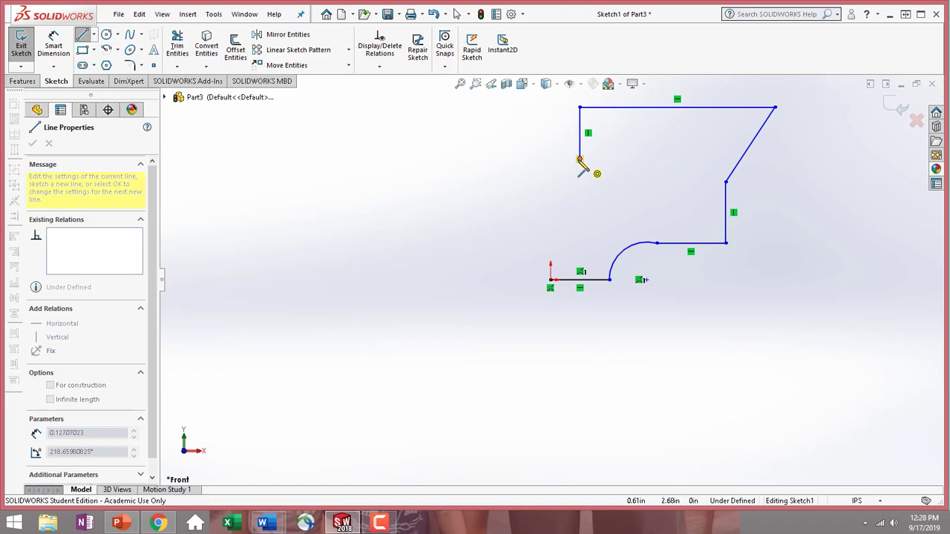
{"action": "left_click", "coordinate": [551, 198]}
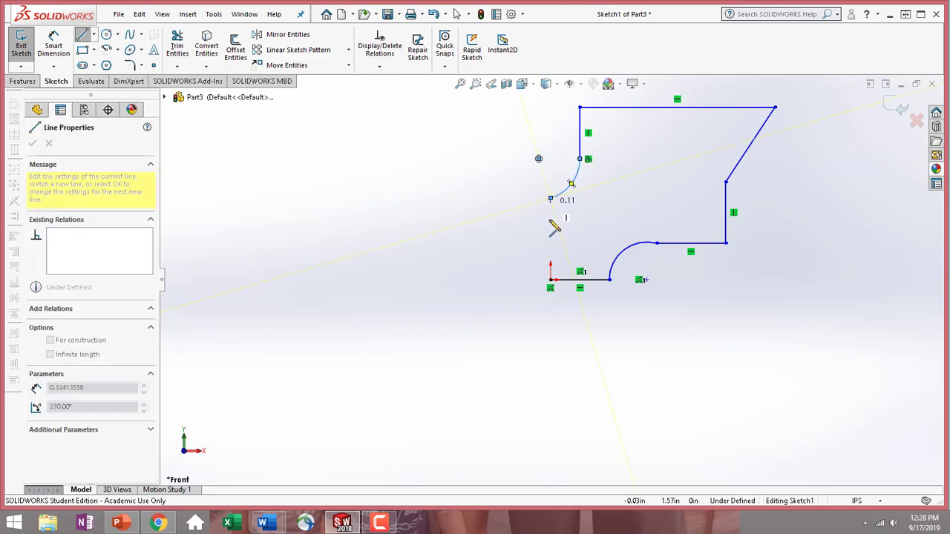
{"action": "left_click", "coordinate": [550, 280]}
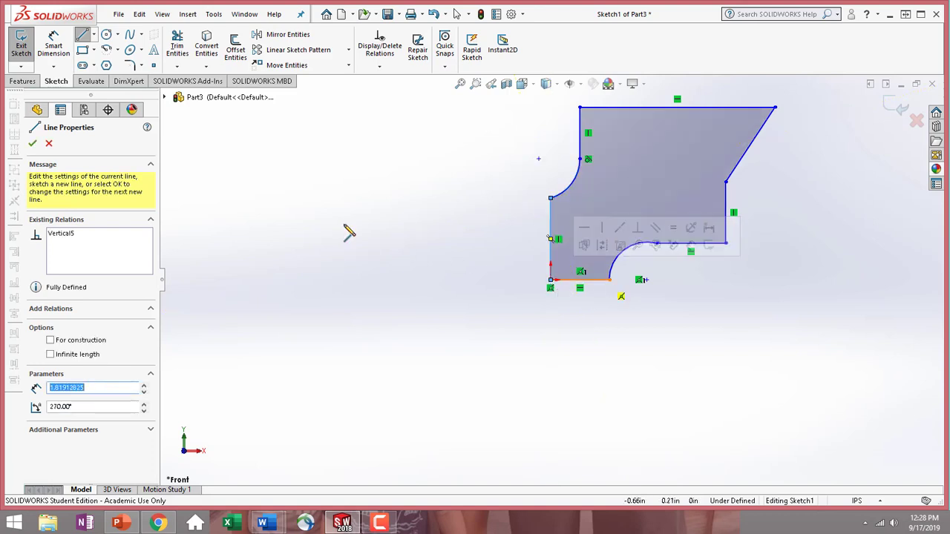
{"action": "left_click", "coordinate": [33, 144]}
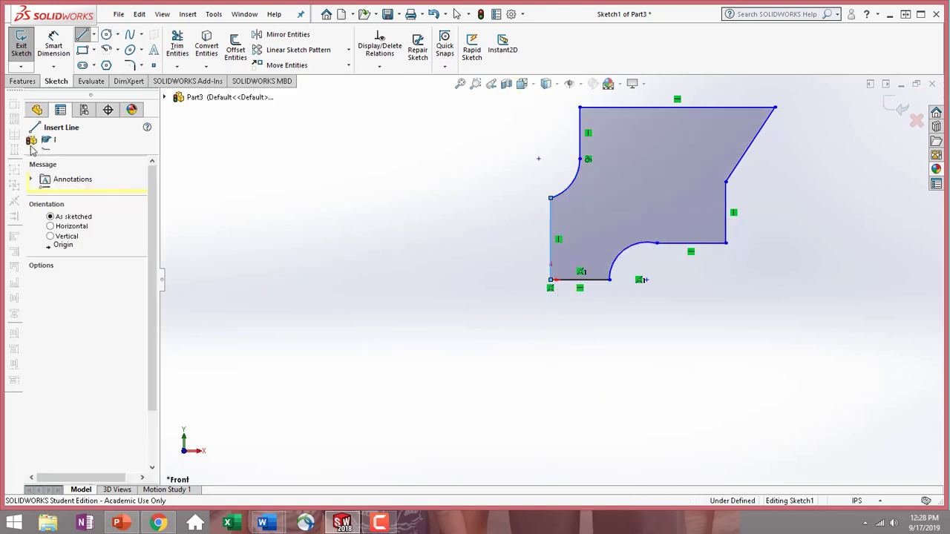
{"action": "left_click", "coordinate": [32, 141]}
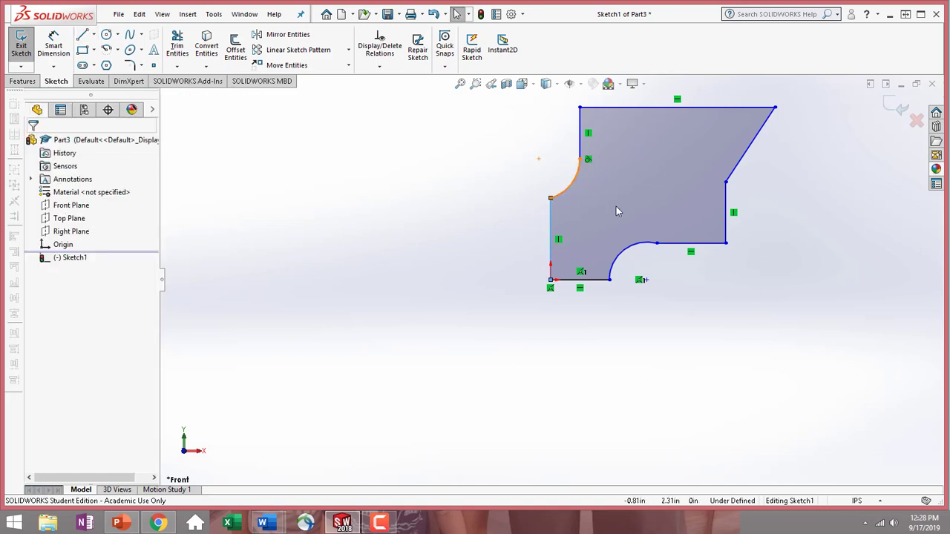
Dimension the profile's bottom horizontal line starting at the origin to 0.50 in.
{"action": "scroll", "coordinate": [663, 203], "scroll_direction": "up", "scroll_amount": 4}
{"action": "scroll", "coordinate": [602, 213], "scroll_direction": "down", "scroll_amount": 4}
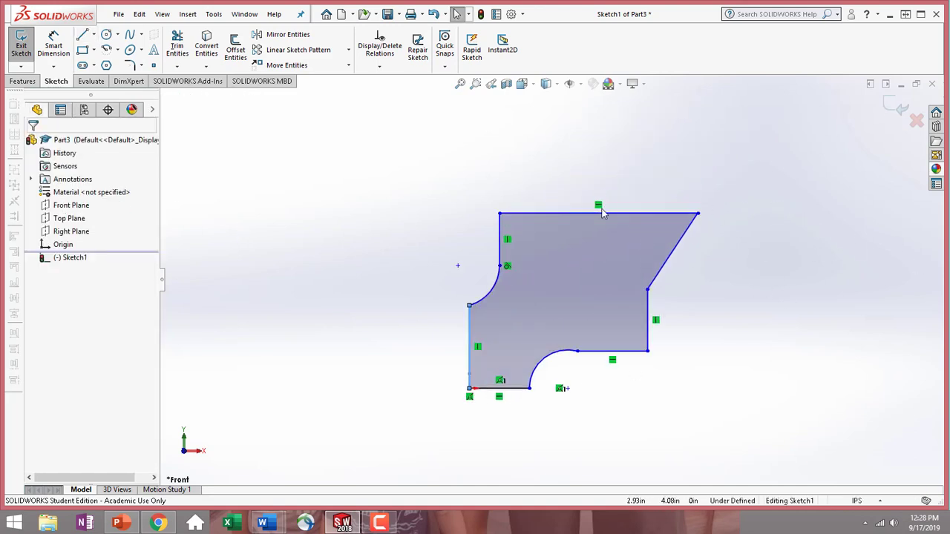
{"action": "scroll", "coordinate": [603, 213], "scroll_direction": "down", "scroll_amount": 1}
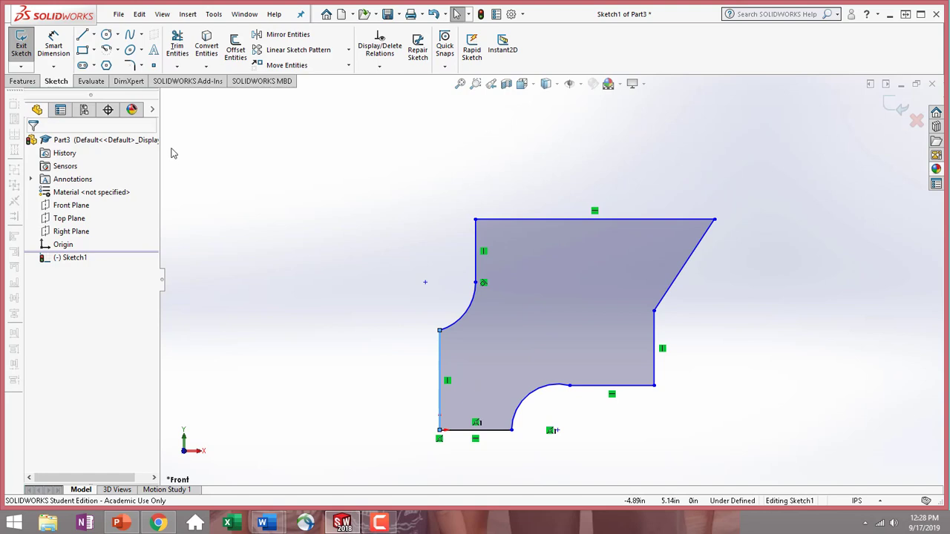
{"action": "left_click", "coordinate": [179, 181]}
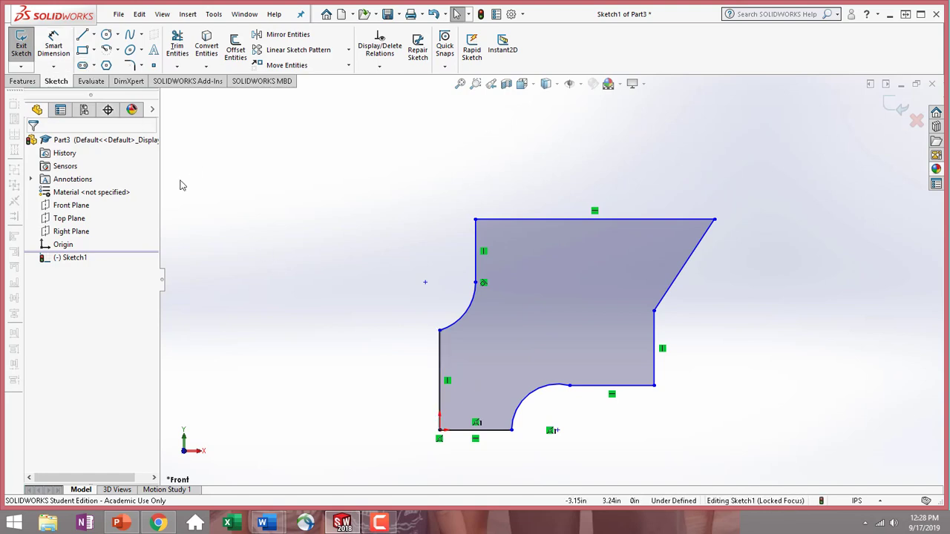
{"action": "left_click", "coordinate": [56, 49]}
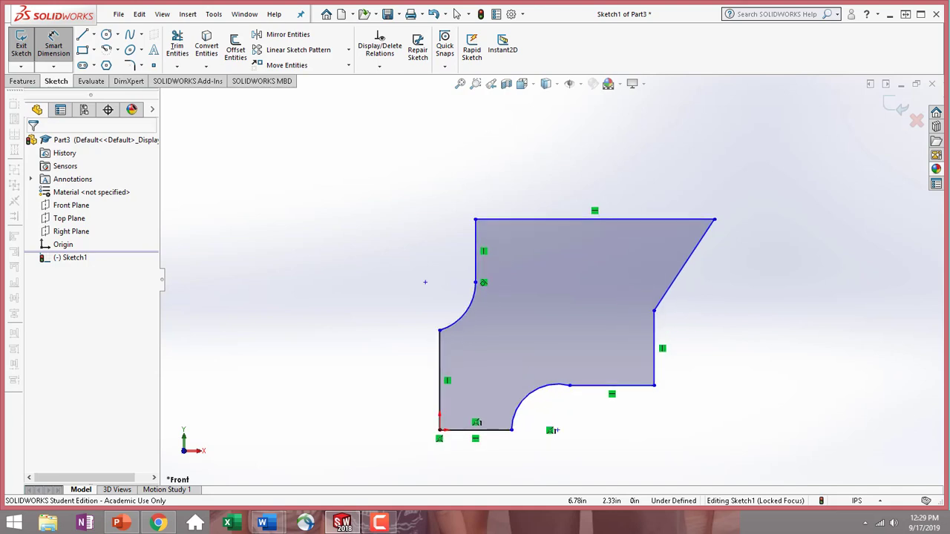
{"action": "left_click", "coordinate": [502, 440]}
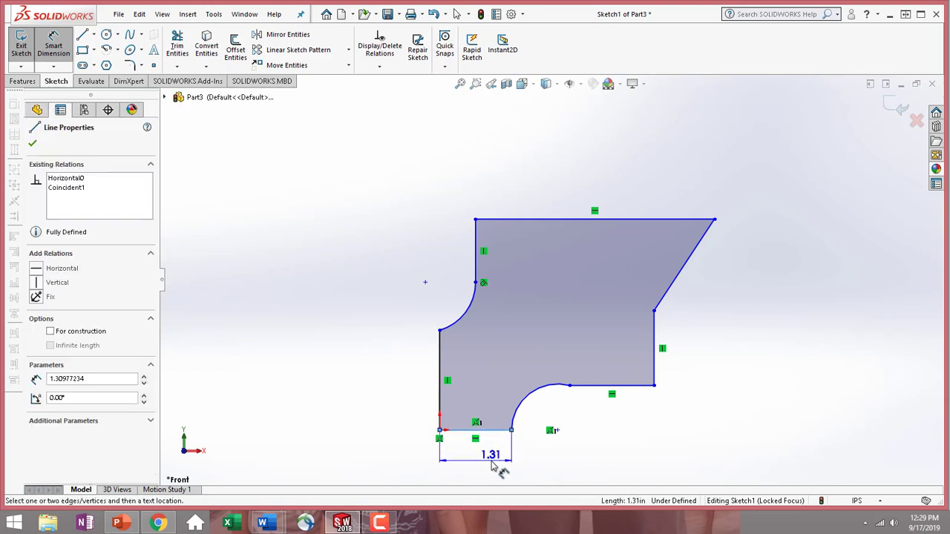
{"action": "left_click", "coordinate": [494, 466]}
{"action": "type", "text": ".5"}
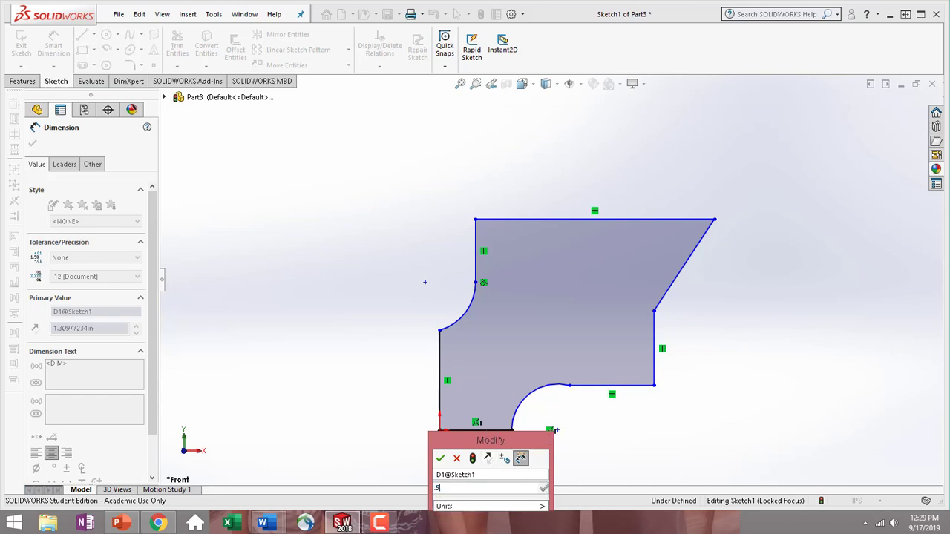
{"action": "key", "text": "Return"}
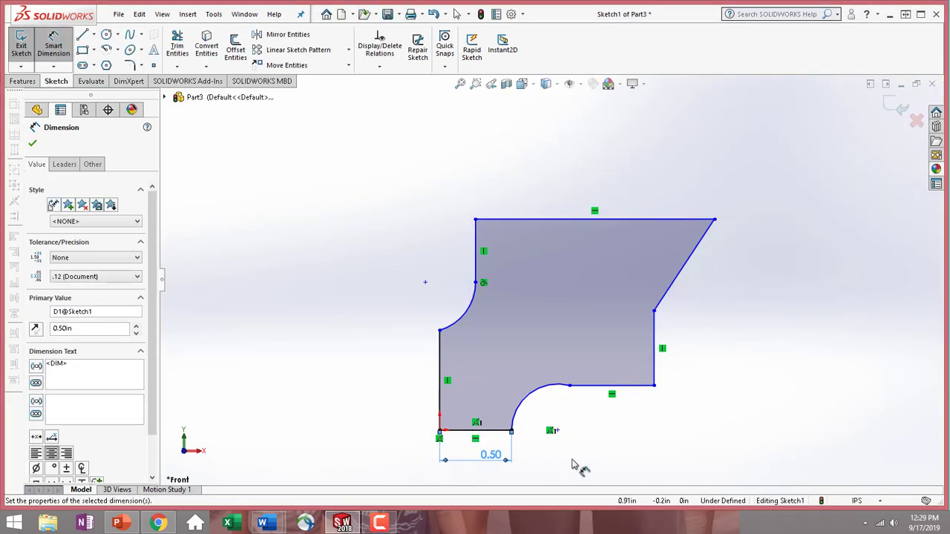
{"action": "left_click", "coordinate": [33, 144]}
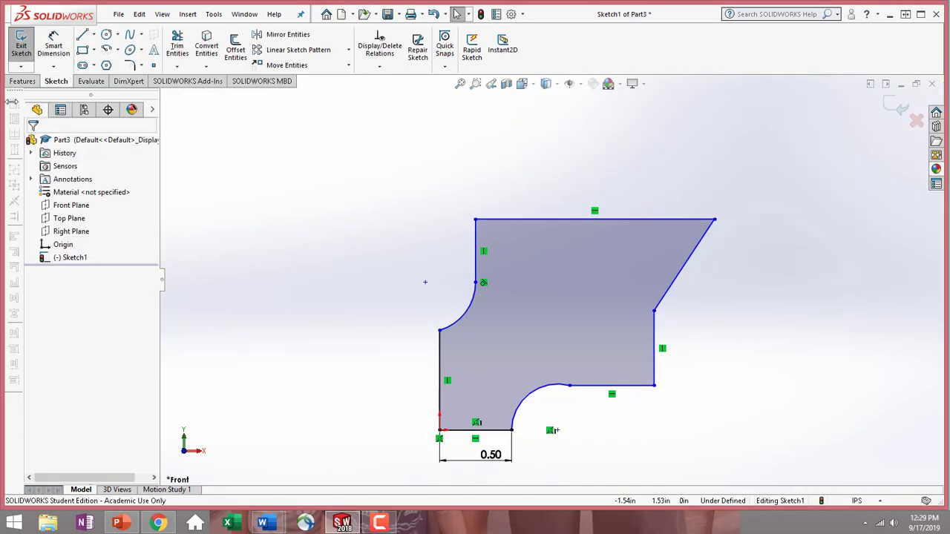
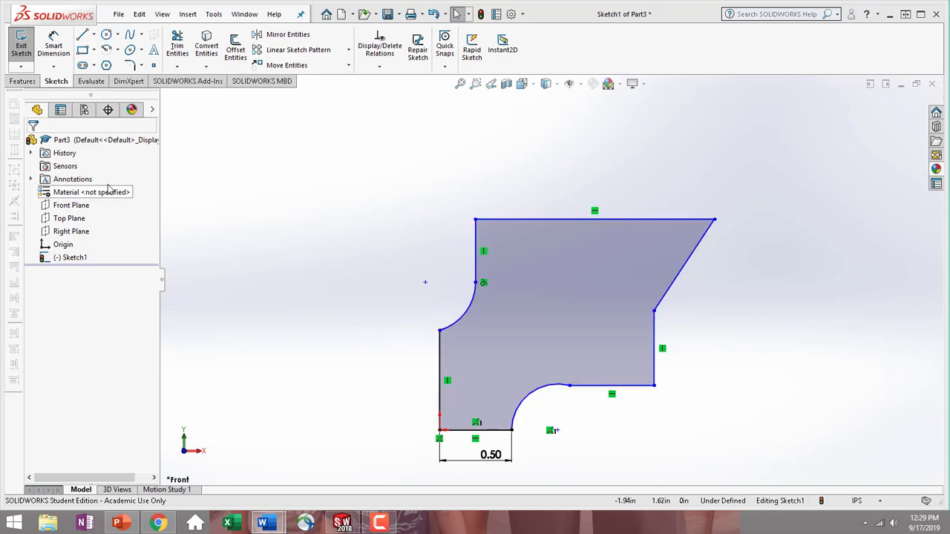
Add a global variable X with the value 2 to the part's equations.
{"action": "left_click", "coordinate": [212, 16]}
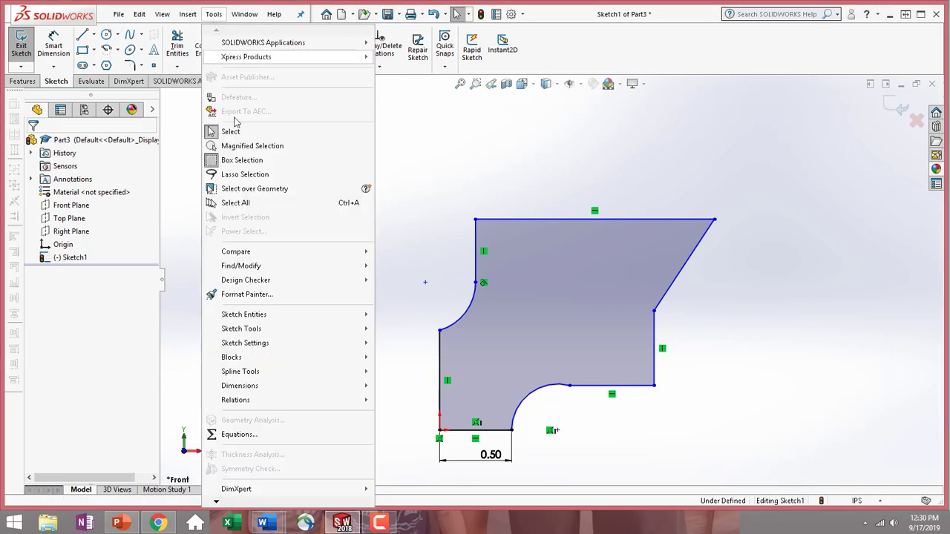
{"action": "left_click", "coordinate": [239, 435]}
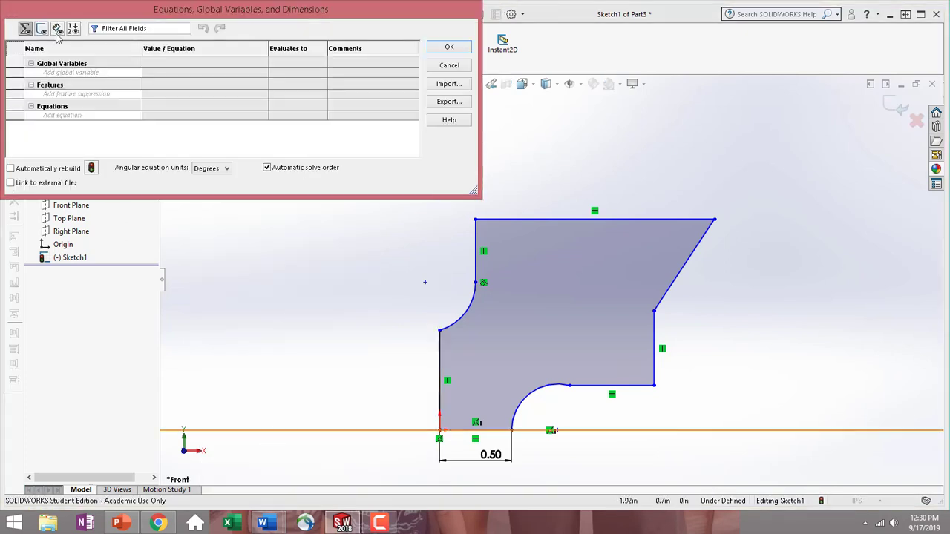
{"action": "left_click", "coordinate": [57, 74]}
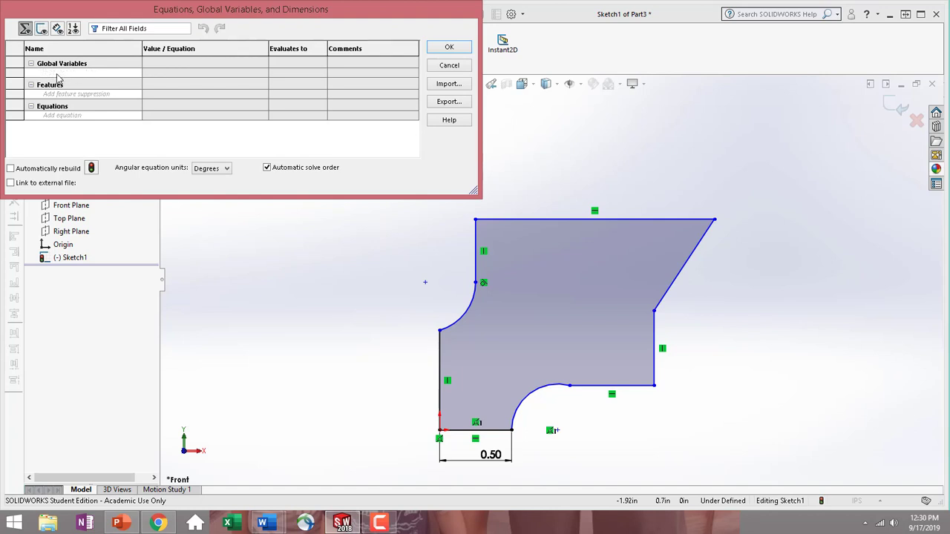
{"action": "type", "text": "x"}
{"action": "left_click", "coordinate": [168, 71]}
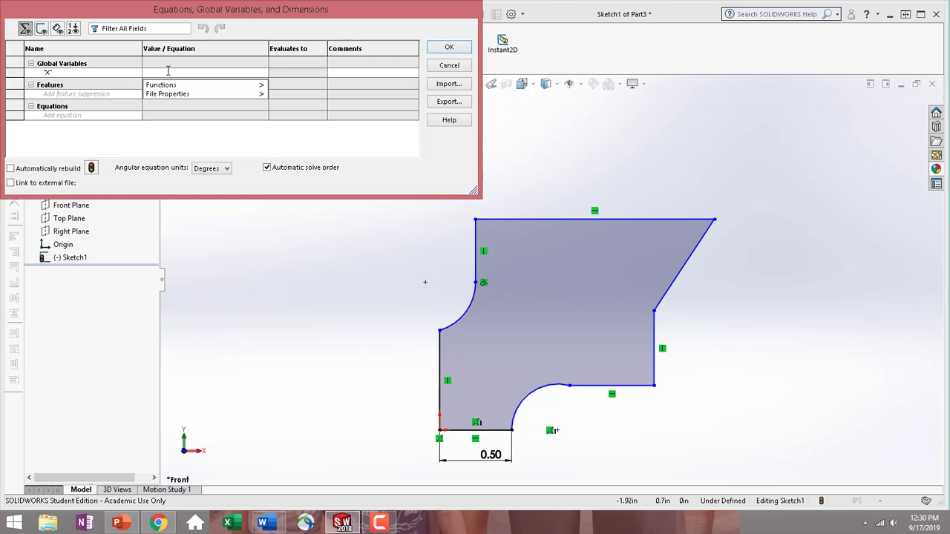
{"action": "type", "text": "2"}
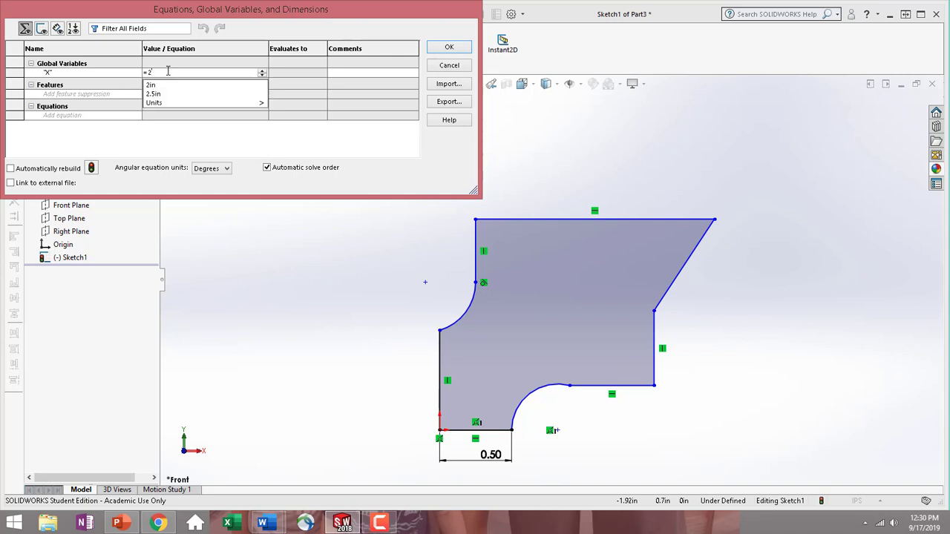
{"action": "left_click", "coordinate": [322, 76]}
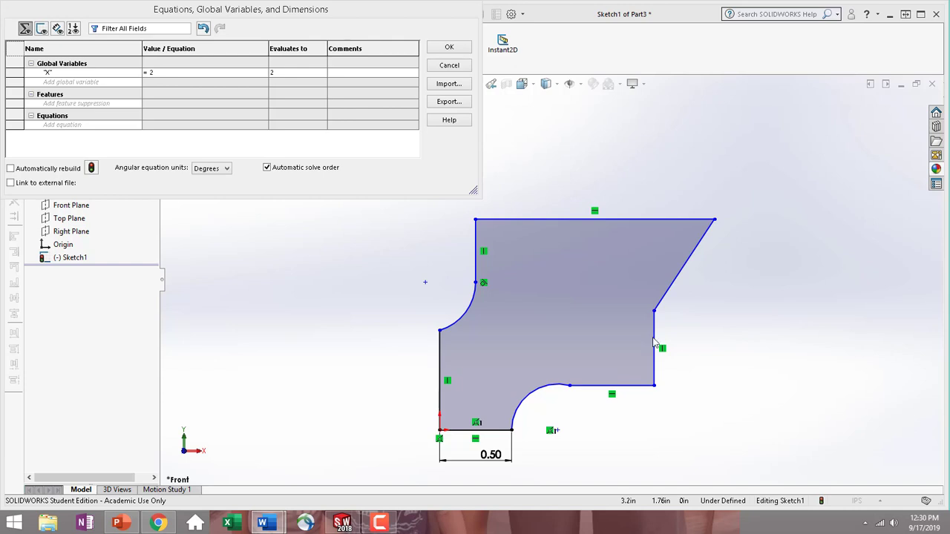
Add a global variable Y with the value .50 to the equations and accept the changes.
{"action": "left_click", "coordinate": [72, 81]}
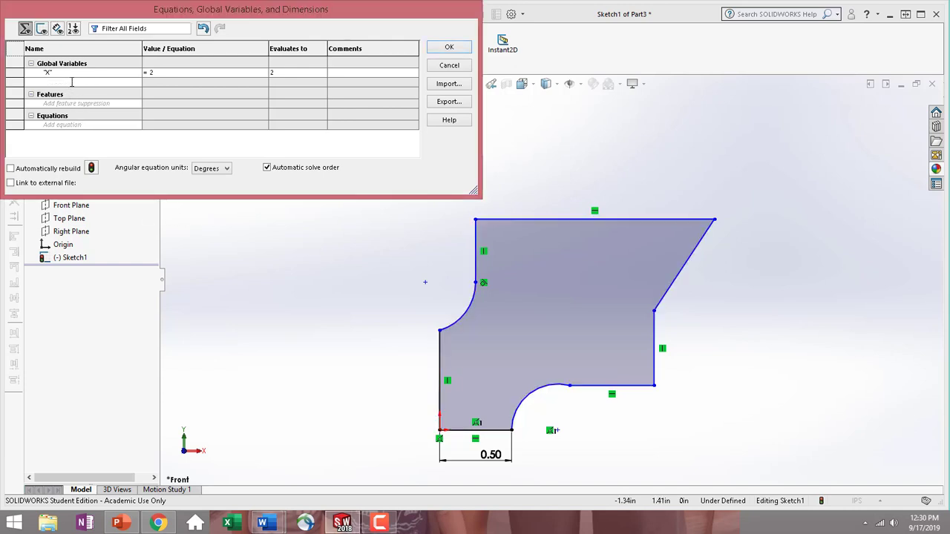
{"action": "type", "text": "Y"}
{"action": "key", "text": "Tab"}
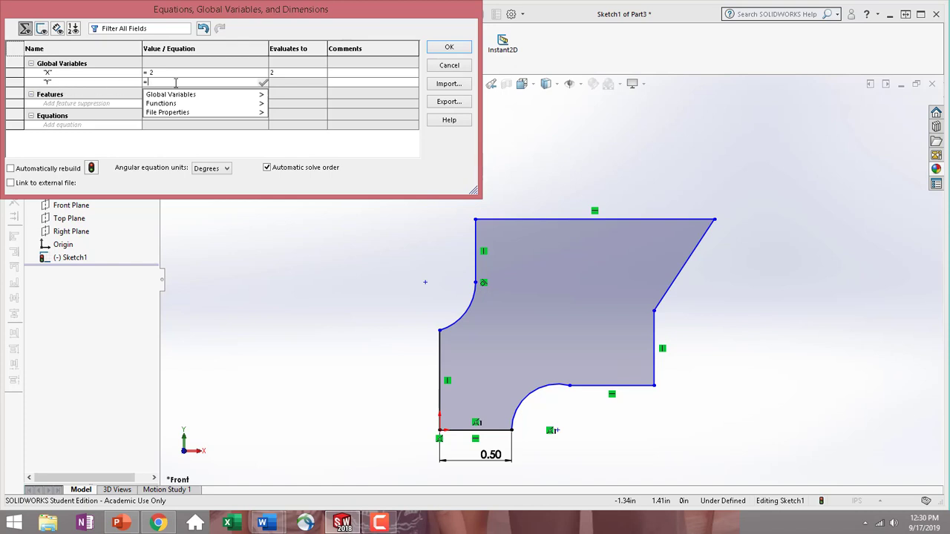
{"action": "type", "text": ".50"}
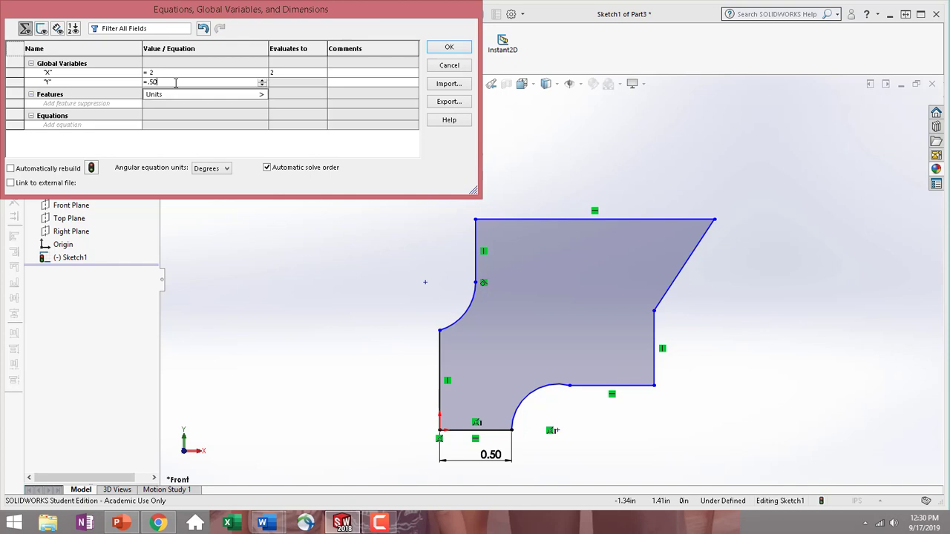
{"action": "left_click", "coordinate": [449, 48]}
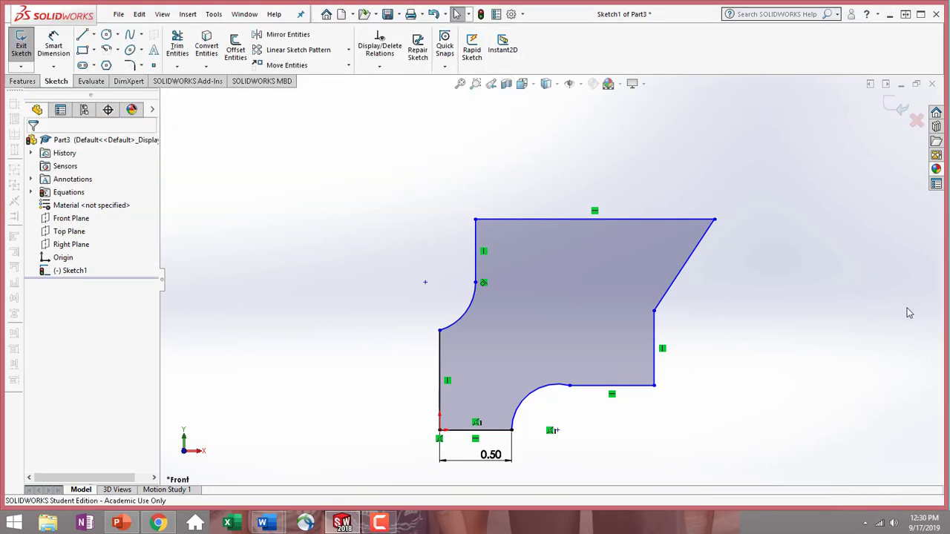
Dimension the radius of the lower arc, next to the bottom line, to 0.5 in.
{"action": "key", "text": "z"}
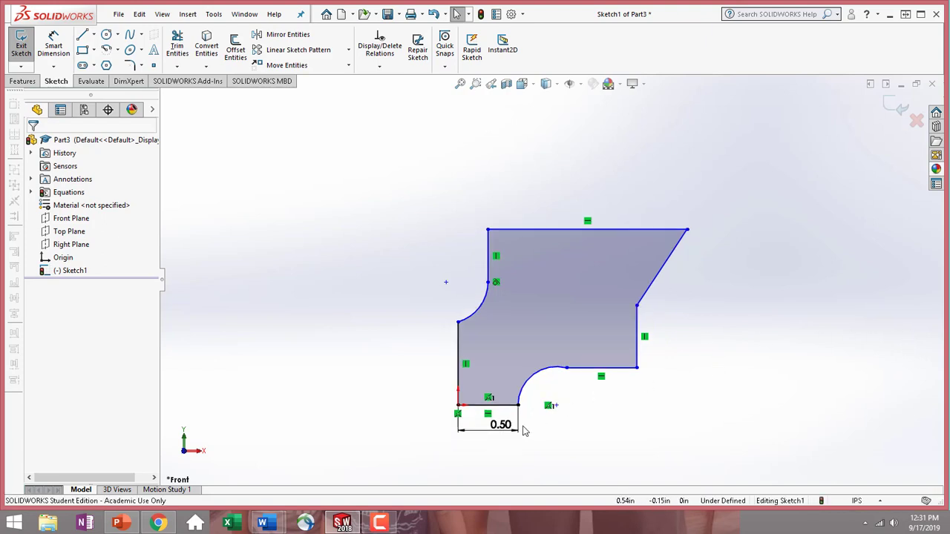
{"action": "left_click", "coordinate": [500, 428]}
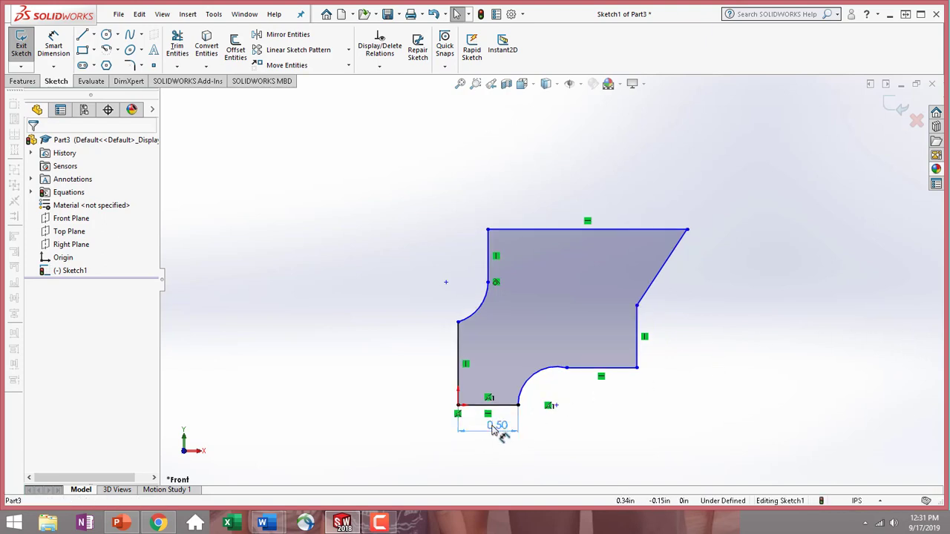
{"action": "left_click", "coordinate": [60, 51]}
{"action": "left_click", "coordinate": [60, 48]}
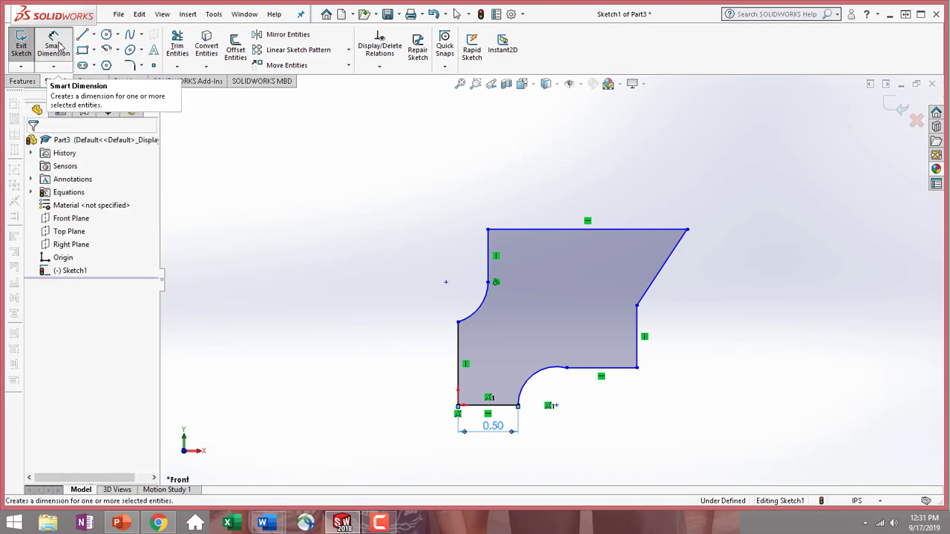
{"action": "left_click", "coordinate": [60, 46]}
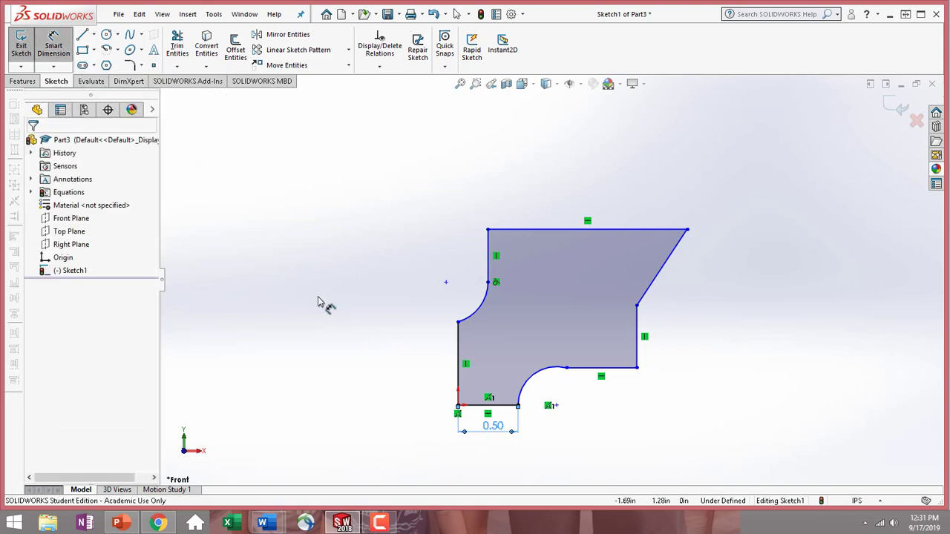
{"action": "left_click", "coordinate": [551, 376]}
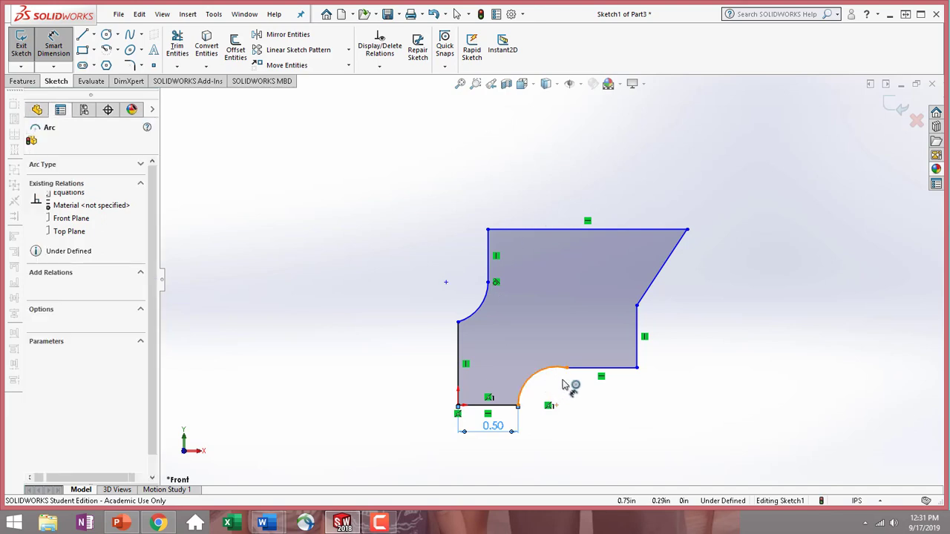
{"action": "left_click", "coordinate": [636, 447]}
{"action": "type", "text": "0.5"}
{"action": "key", "text": "Return"}
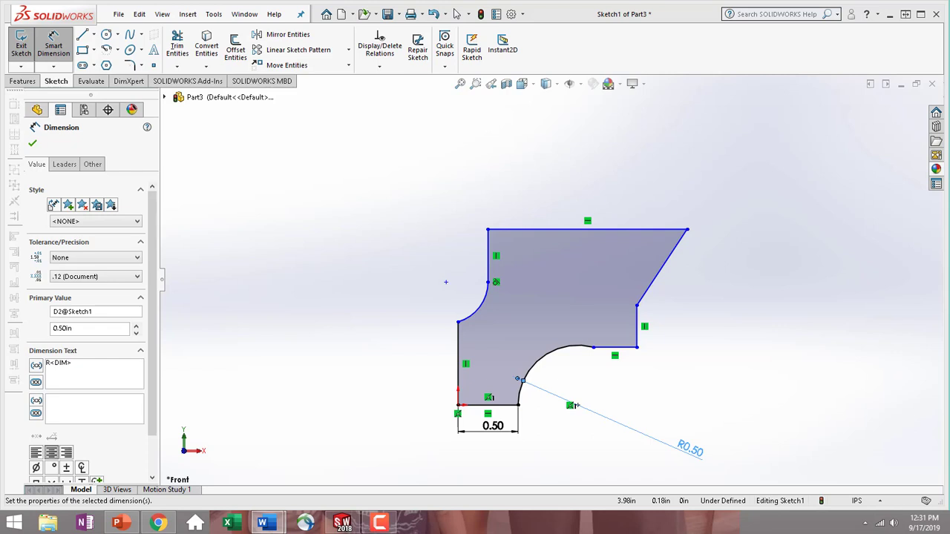
Dimension the horizontal distance between the short right vertical line and the upper-right corner, linking it to global variable Y.
{"action": "left_click", "coordinate": [637, 341]}
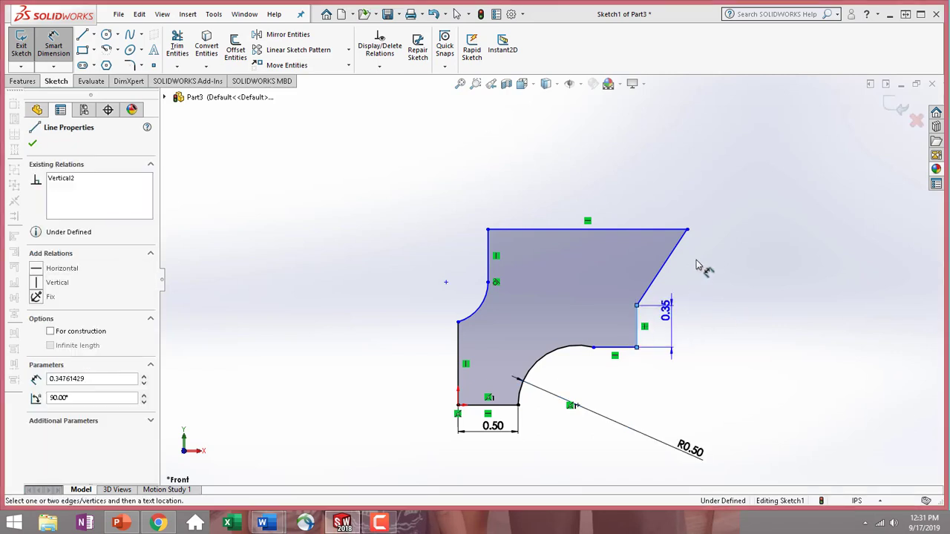
{"action": "left_click", "coordinate": [687, 230]}
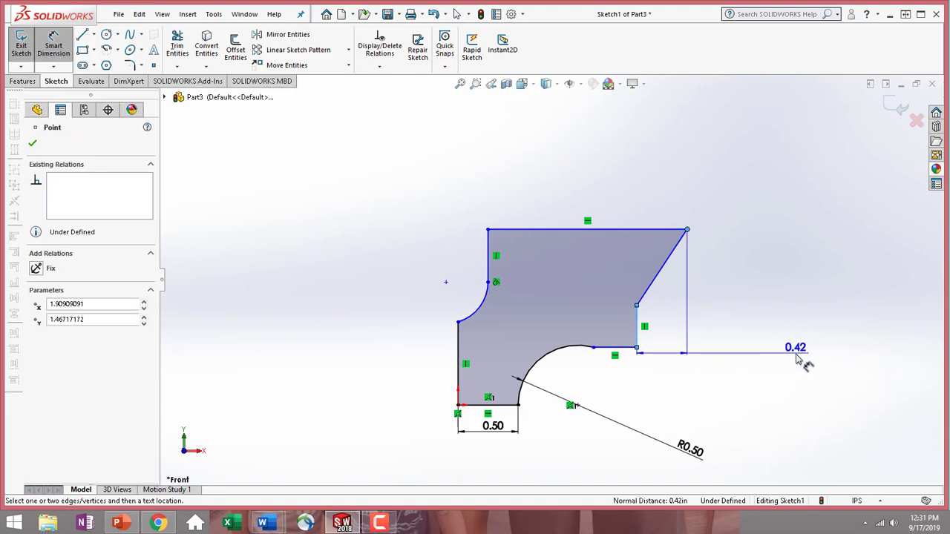
{"action": "left_click", "coordinate": [795, 359]}
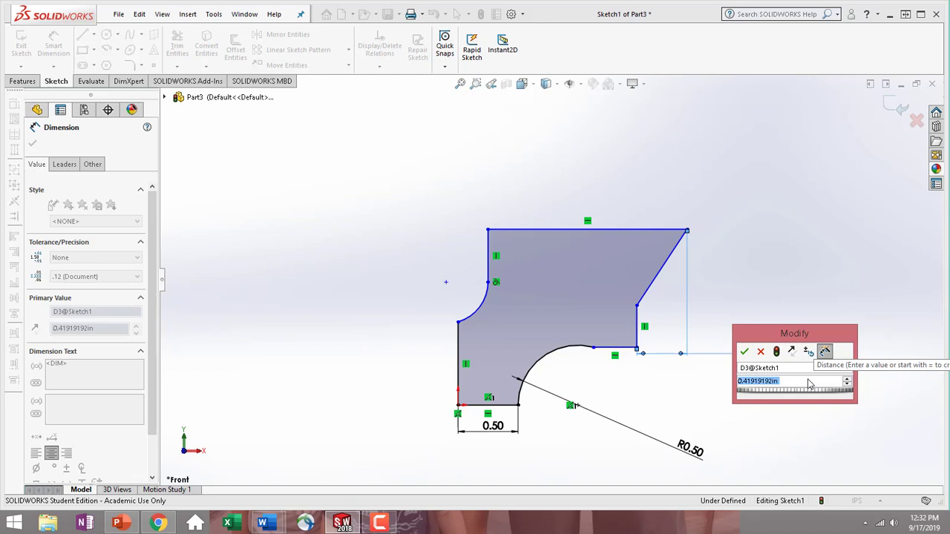
{"action": "type", "text": "="}
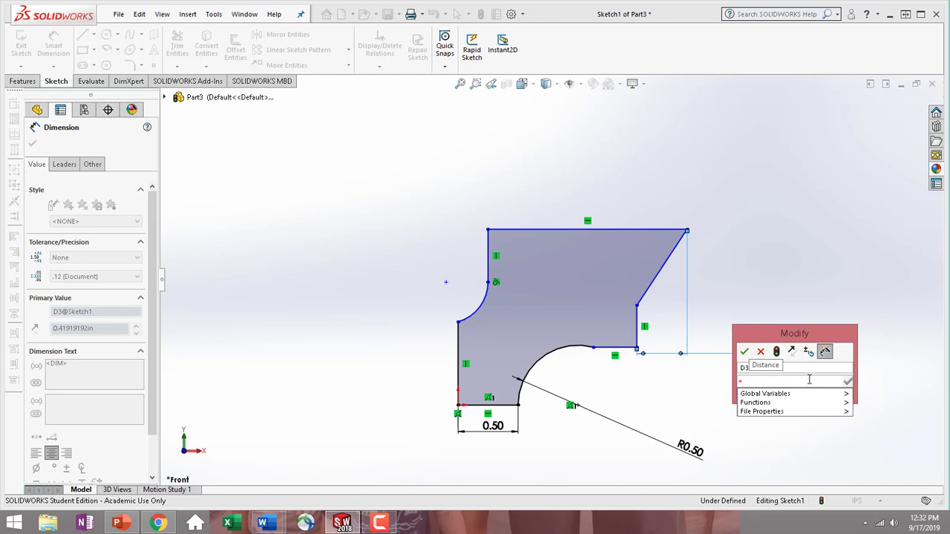
{"action": "mouse_move", "coordinate": [811, 397]}
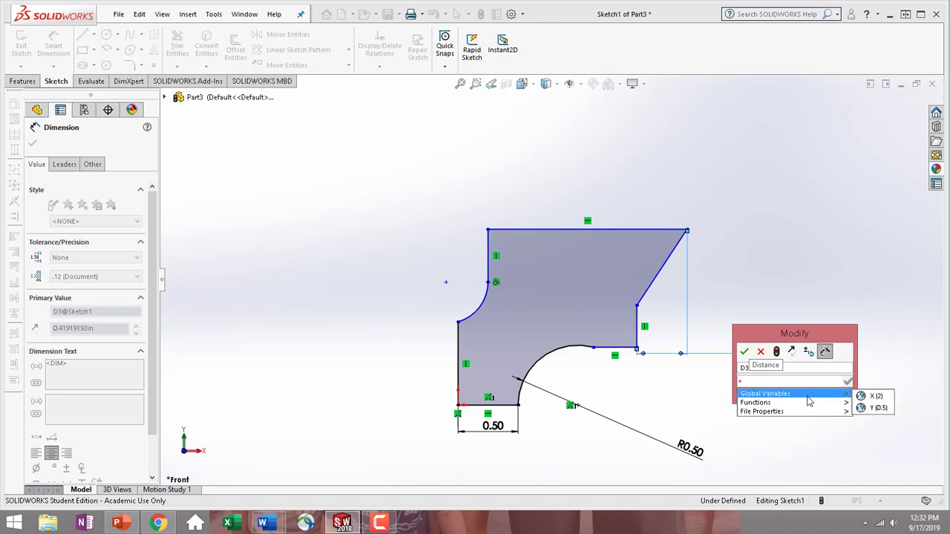
{"action": "left_click", "coordinate": [877, 409]}
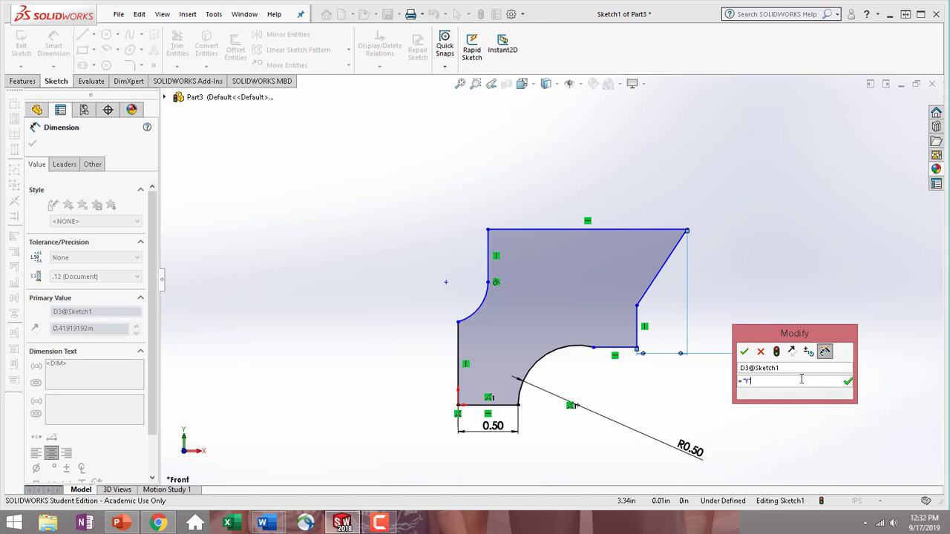
{"action": "left_click", "coordinate": [744, 352]}
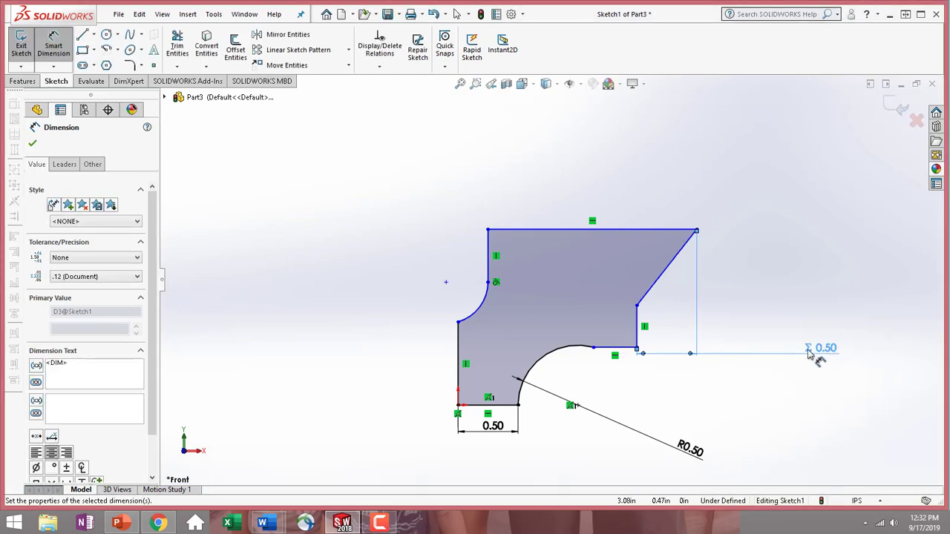
Move the Y-linked distance dimension closer to the profile and check its value without changing it.
{"action": "left_click_drag", "start_coordinate": [814, 356], "coordinate": [748, 351]}
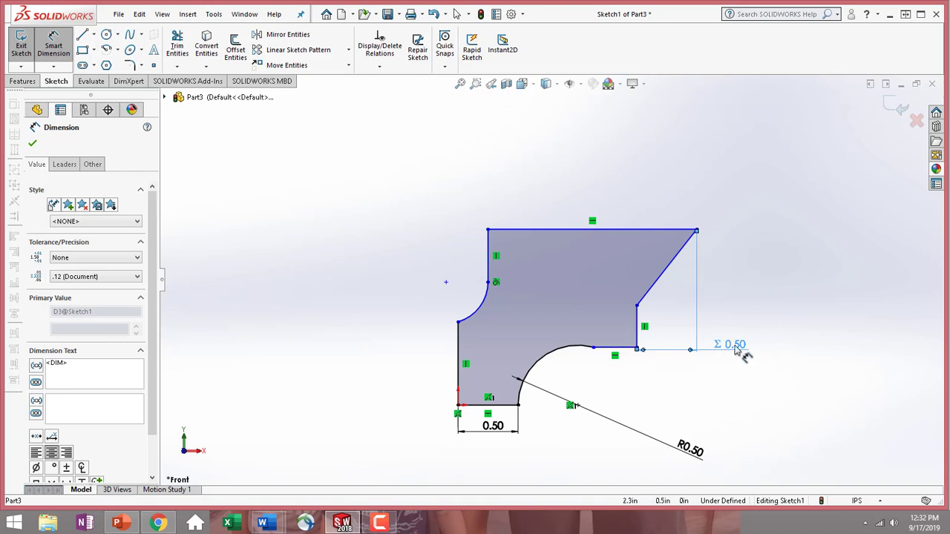
{"action": "left_click", "coordinate": [737, 352]}
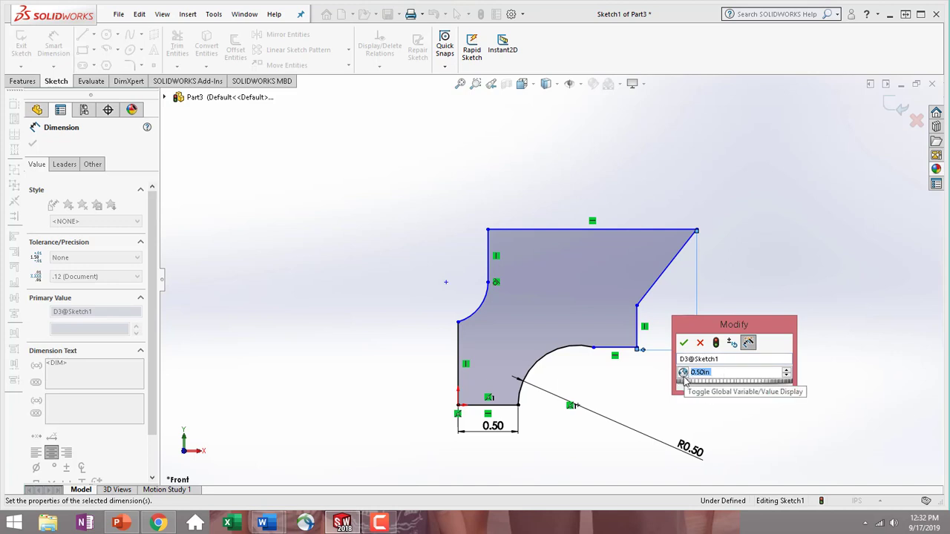
{"action": "left_click", "coordinate": [683, 342]}
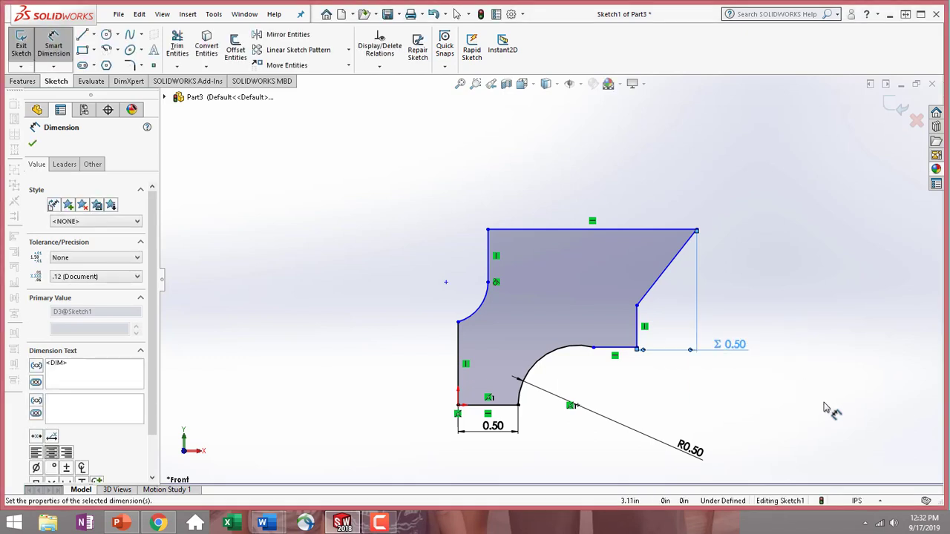
Dimension the length of the profile's top edge above it and link it to global variable X.
{"action": "left_click", "coordinate": [623, 231]}
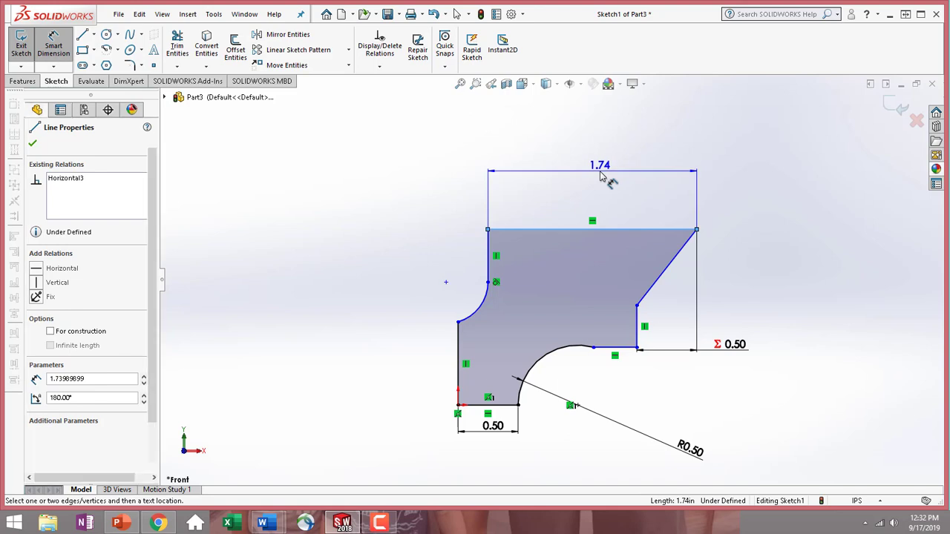
{"action": "left_click", "coordinate": [601, 175]}
{"action": "type", "text": "="}
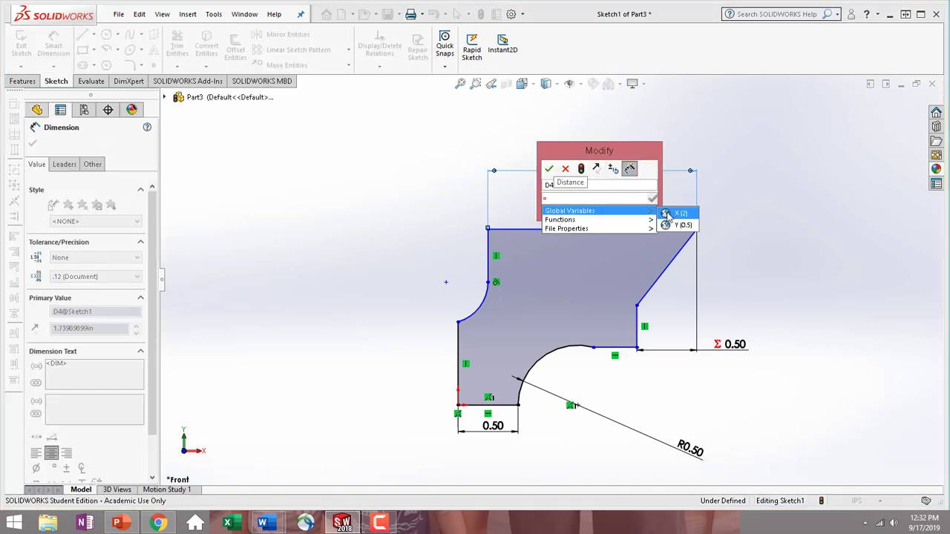
{"action": "left_click", "coordinate": [671, 212]}
{"action": "left_click", "coordinate": [548, 169]}
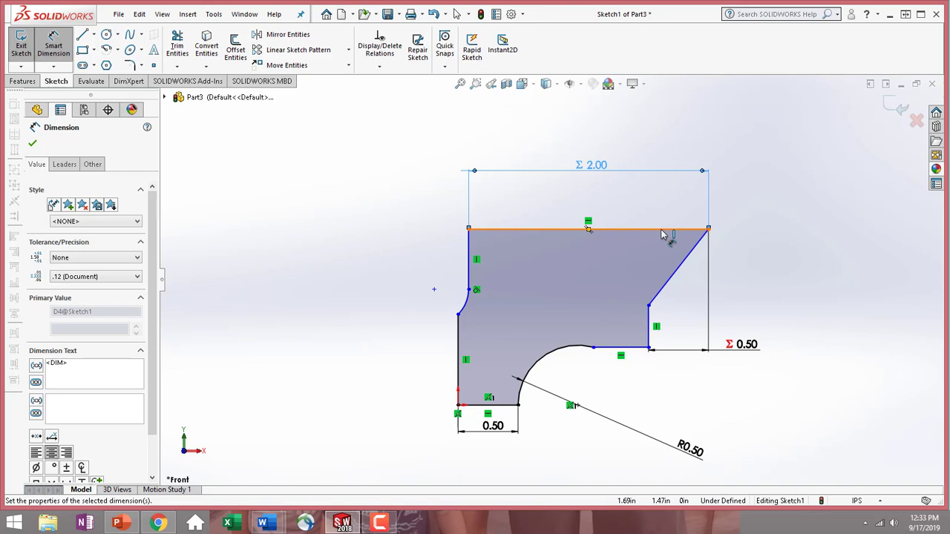
Dimension the angle between the slanted line and the top edge to 62 degrees.
{"action": "left_click", "coordinate": [671, 284]}
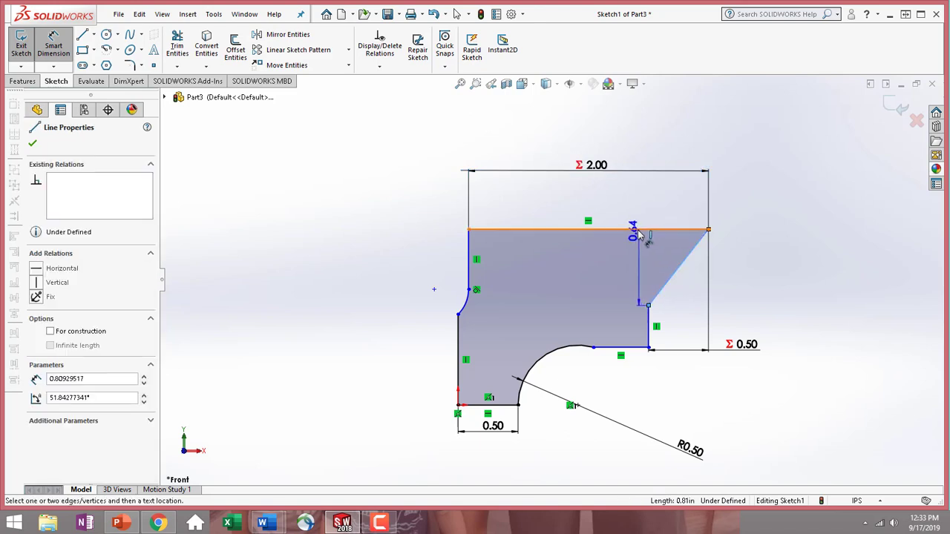
{"action": "left_click", "coordinate": [639, 232]}
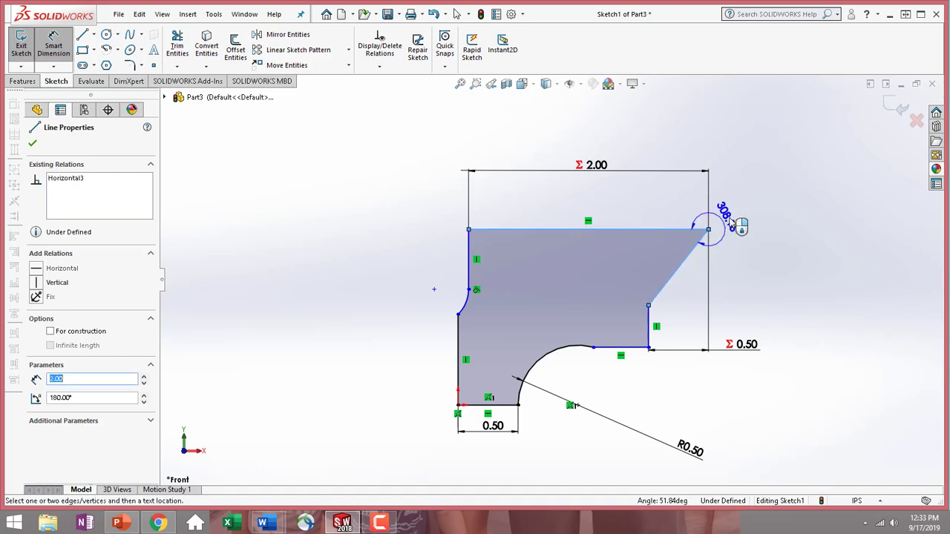
{"action": "left_click", "coordinate": [640, 266]}
{"action": "type", "text": "62"}
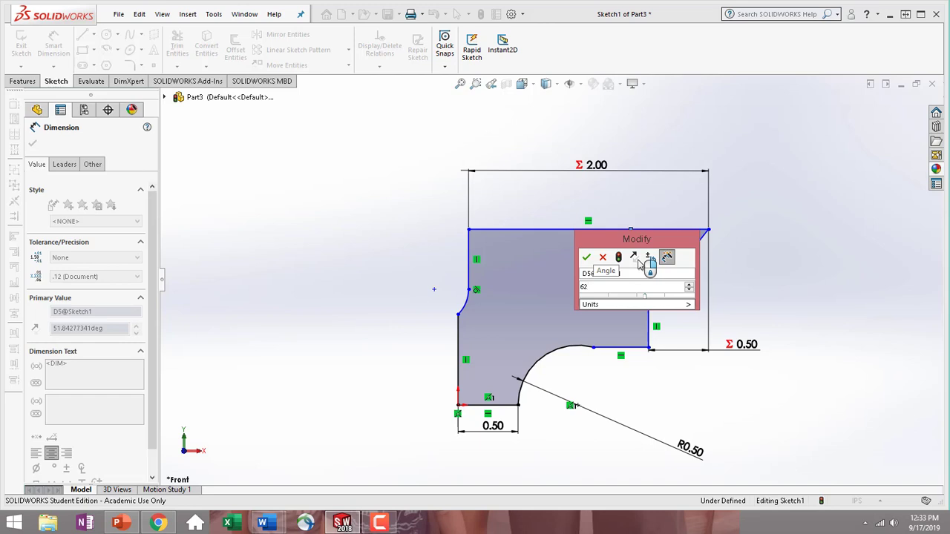
{"action": "key", "text": "Return"}
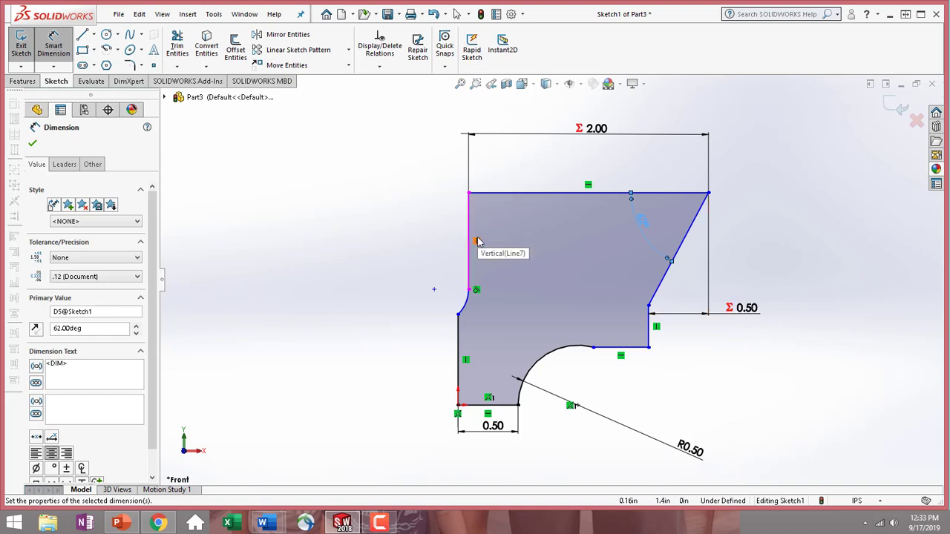
Dimension the overall height between the top edge and the bottom line to 2.20 in, placed beside the profile.
{"action": "left_click", "coordinate": [490, 196]}
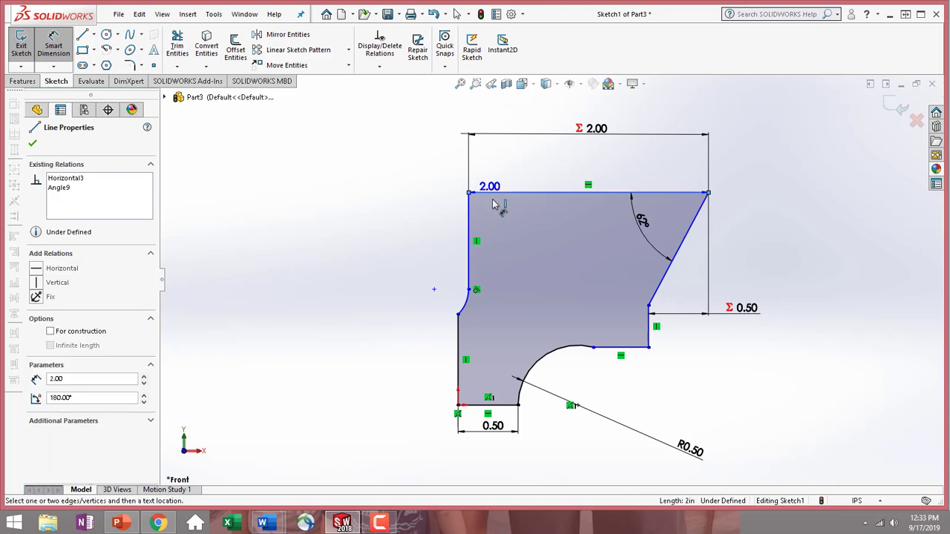
{"action": "left_click", "coordinate": [501, 407]}
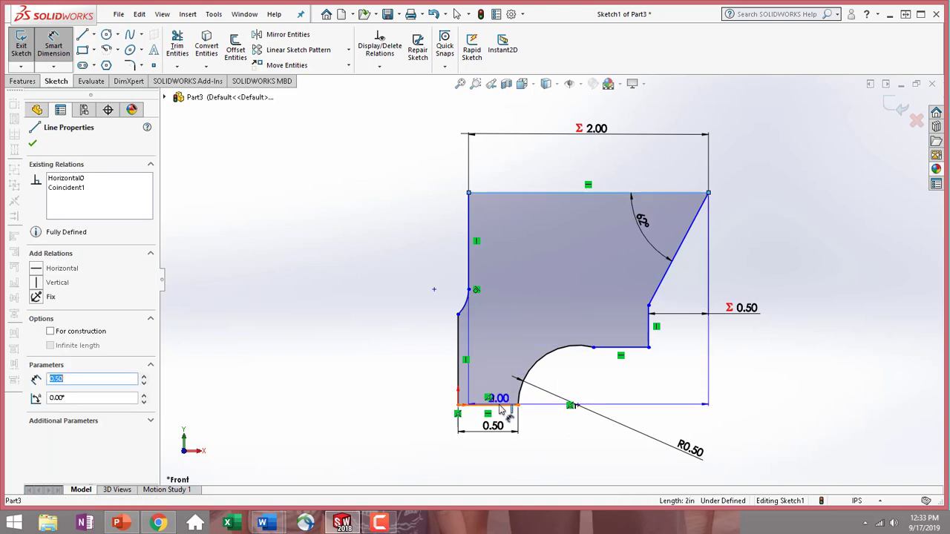
{"action": "left_click", "coordinate": [315, 300]}
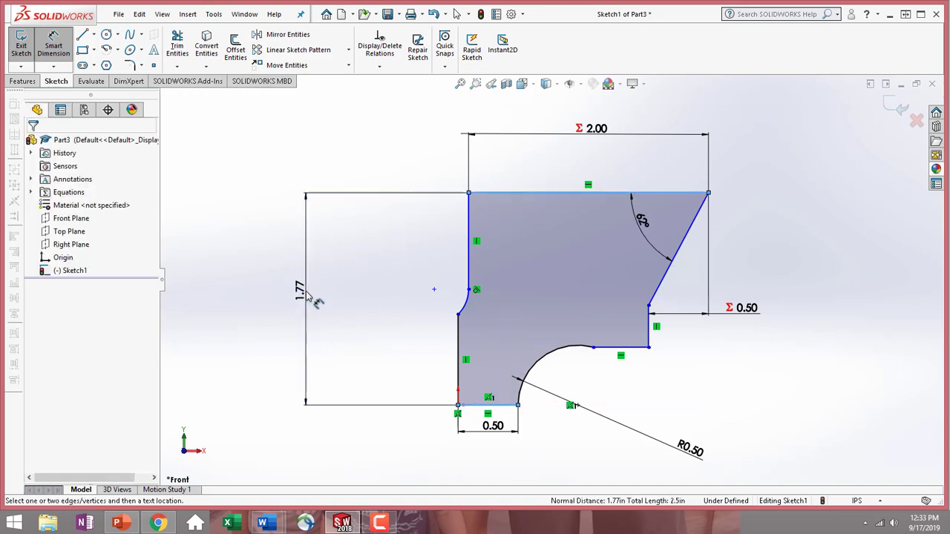
{"action": "type", "text": "2.2"}
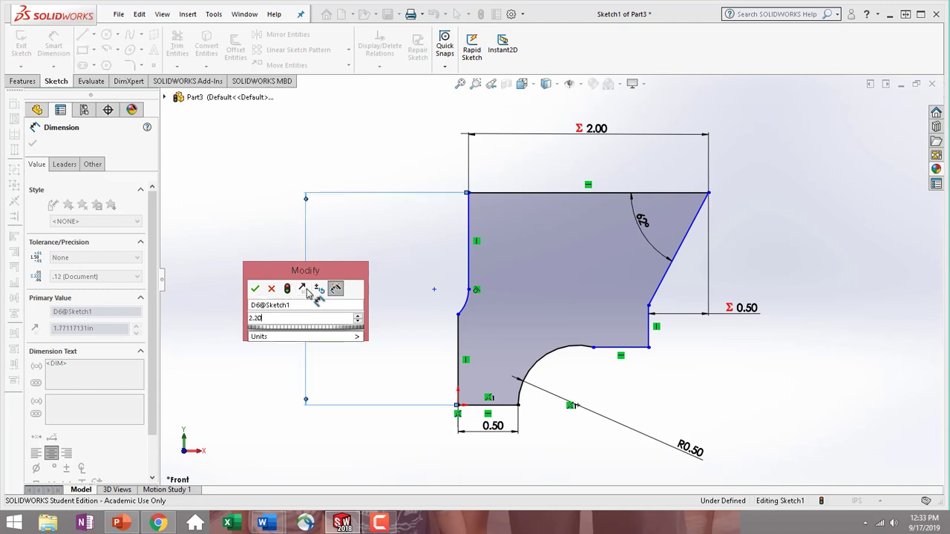
{"action": "key", "text": "Return"}
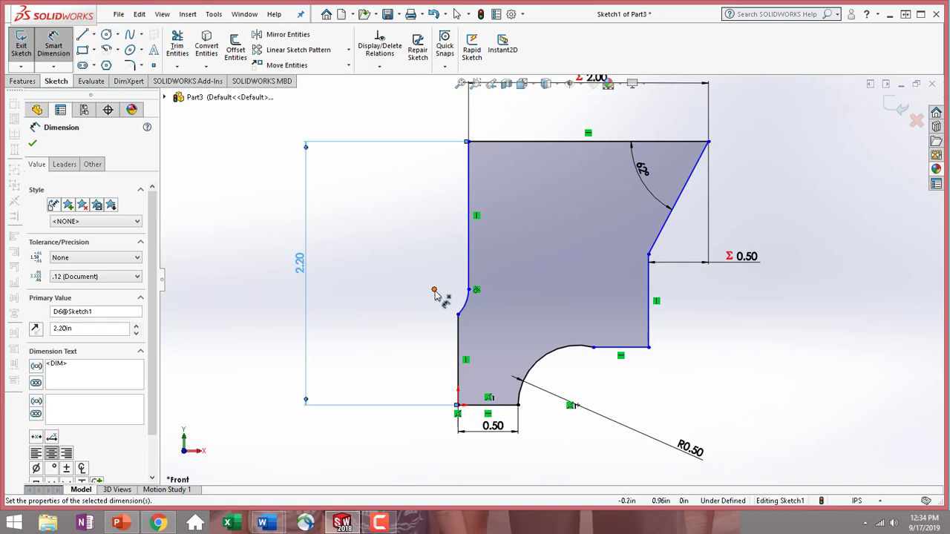
Dimension the height of the small upper arc's center point above the bottom line to 1.50 in, placed inside the overall height dimension.
{"action": "left_click", "coordinate": [437, 295]}
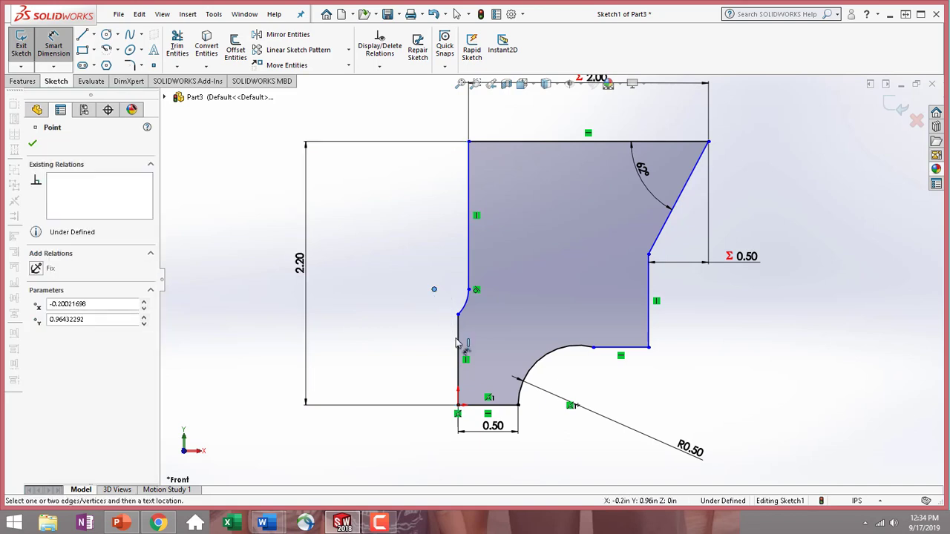
{"action": "left_click", "coordinate": [490, 404]}
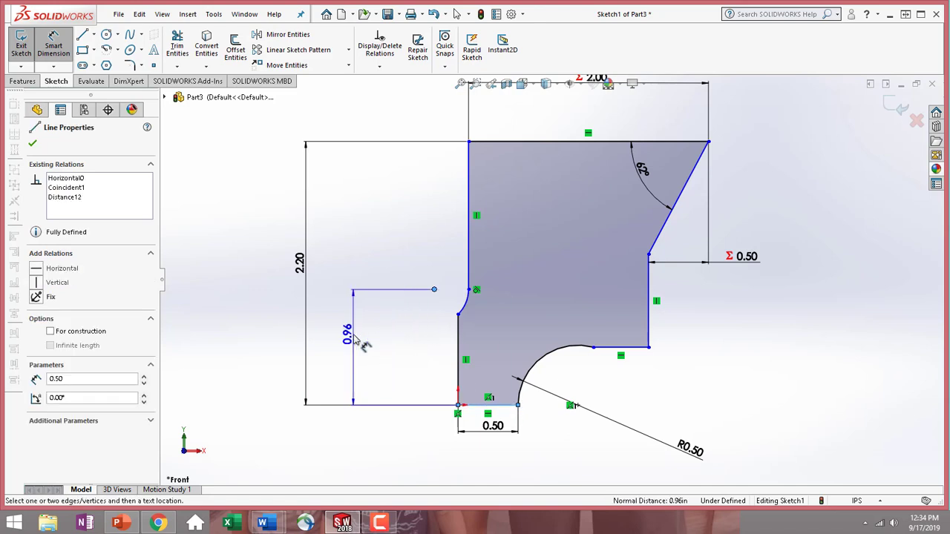
{"action": "left_click", "coordinate": [356, 340]}
{"action": "type", "text": "1.5"}
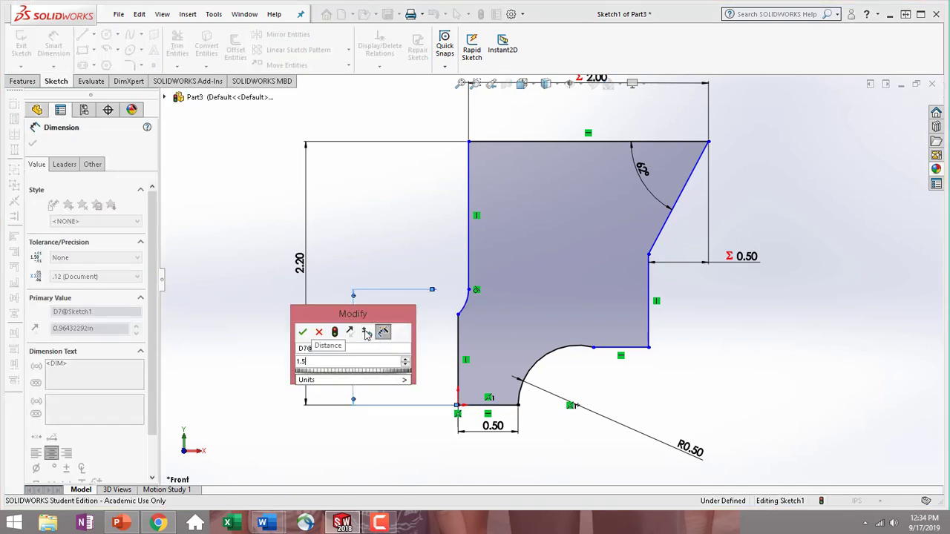
{"action": "key", "text": "Return"}
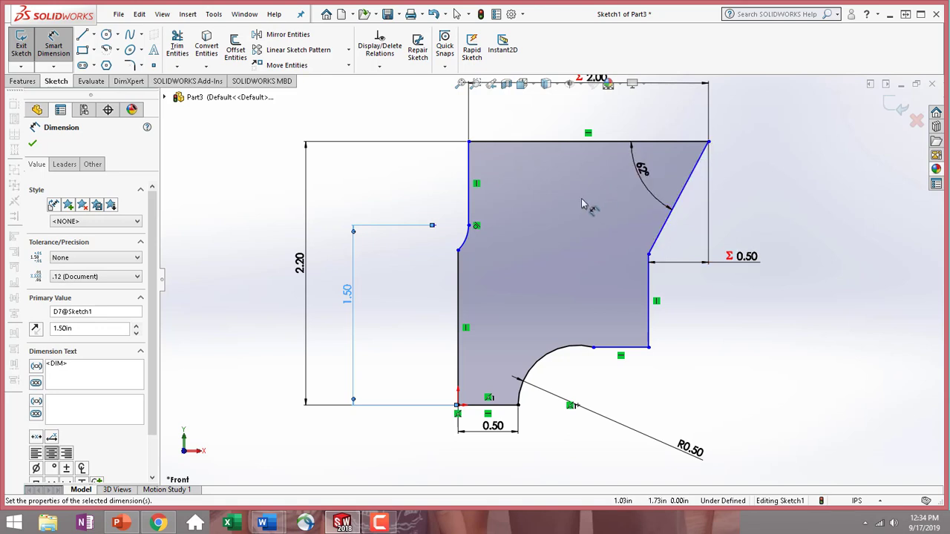
{"action": "left_click", "coordinate": [94, 36]}
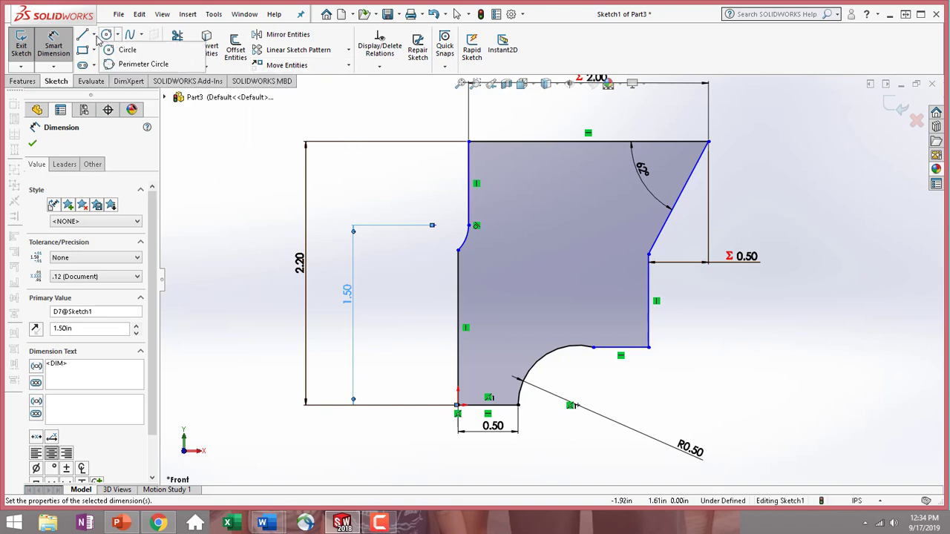
{"action": "left_click", "coordinate": [93, 36]}
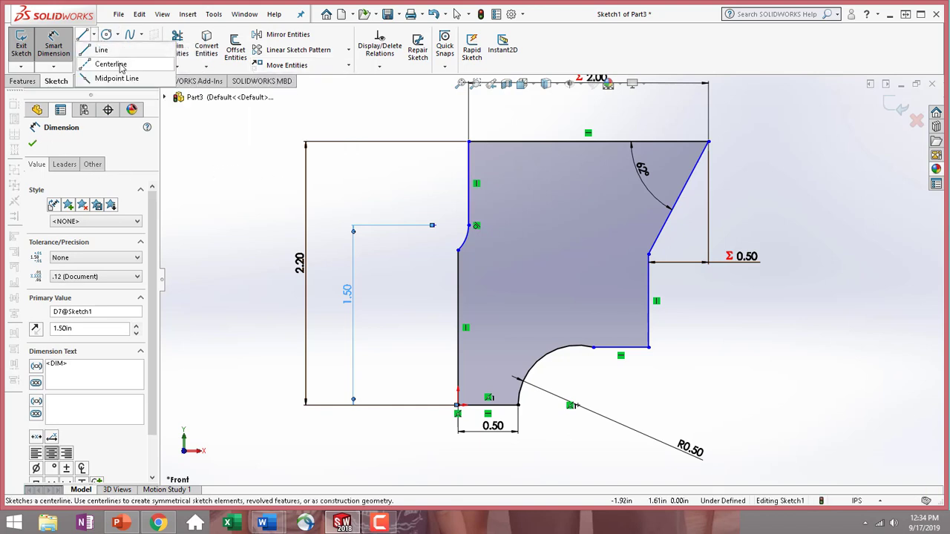
{"action": "left_click", "coordinate": [183, 162]}
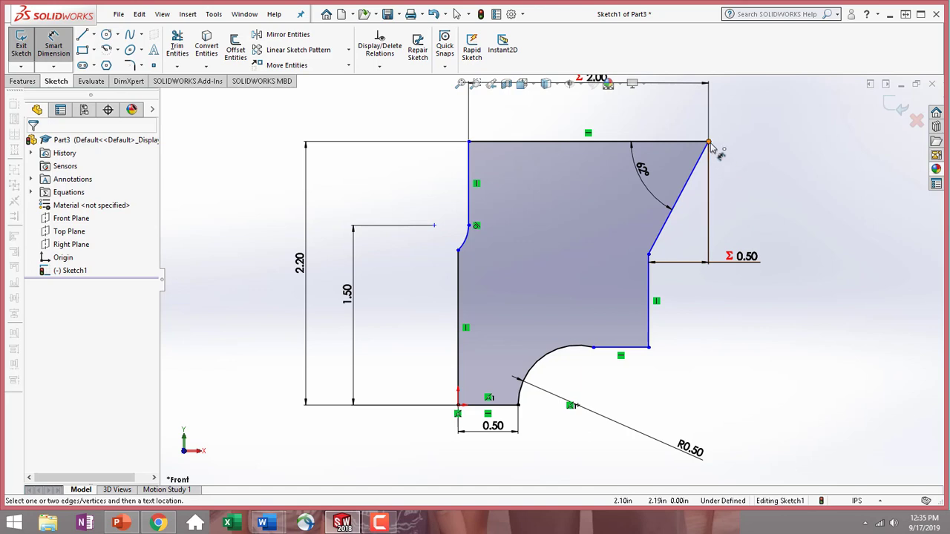
{"action": "key", "text": "f"}
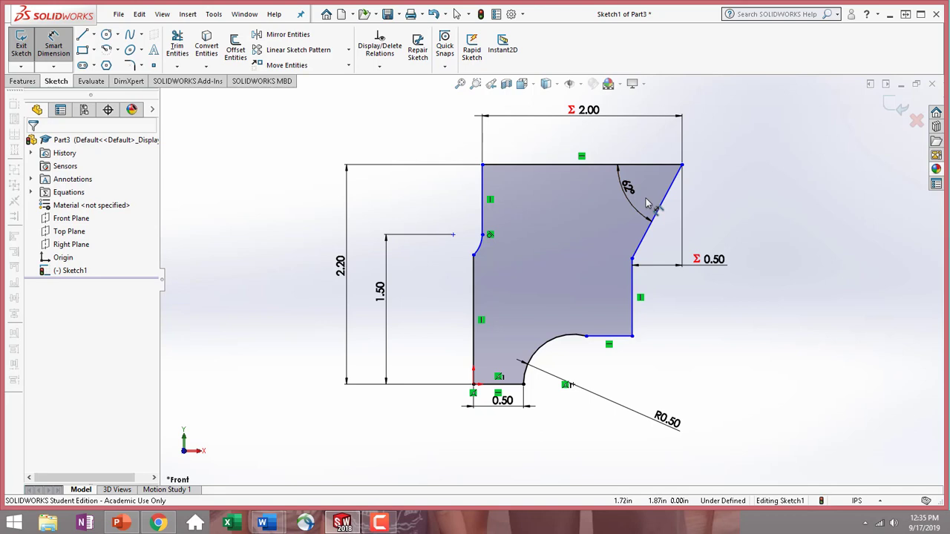
{"action": "left_click", "coordinate": [53, 45]}
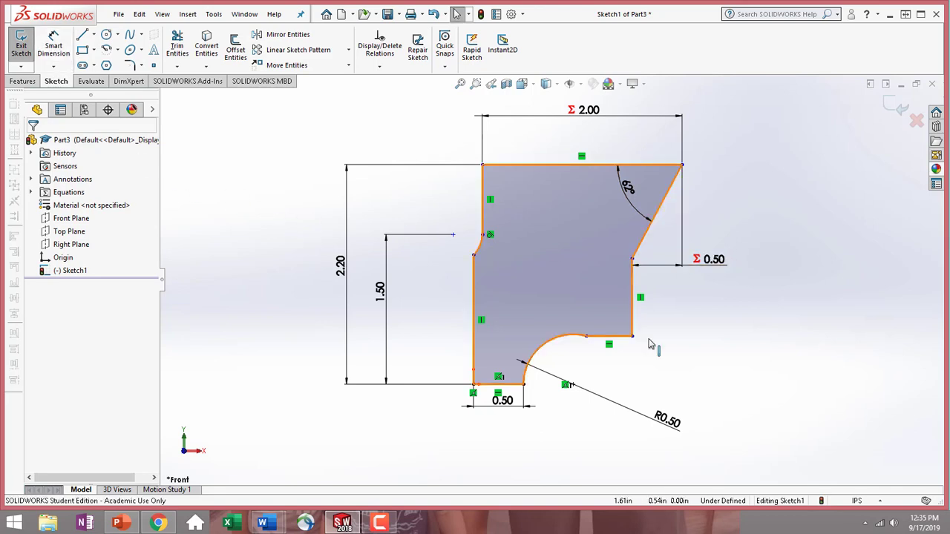
{"action": "scroll", "coordinate": [632, 262], "scroll_direction": "down", "scroll_amount": 3}
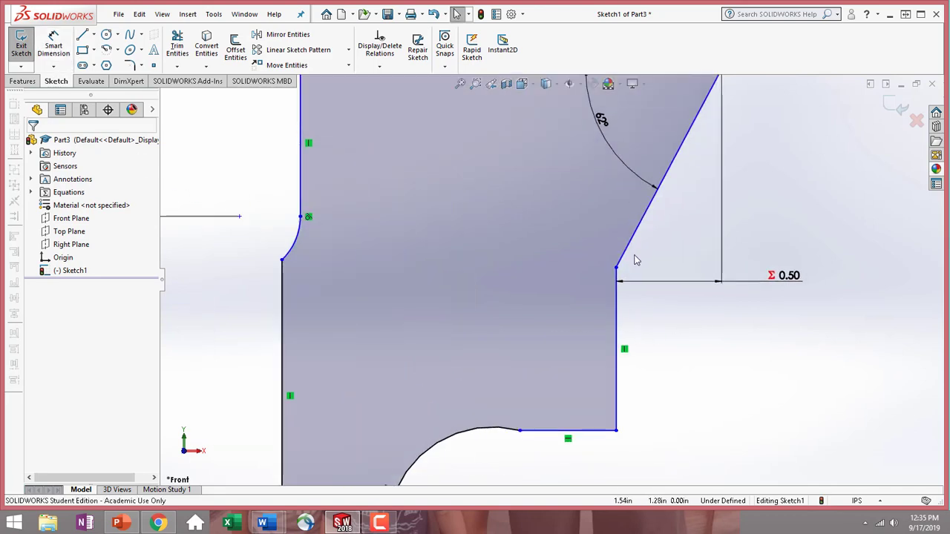
{"action": "scroll", "coordinate": [636, 260], "scroll_direction": "down", "scroll_amount": 5}
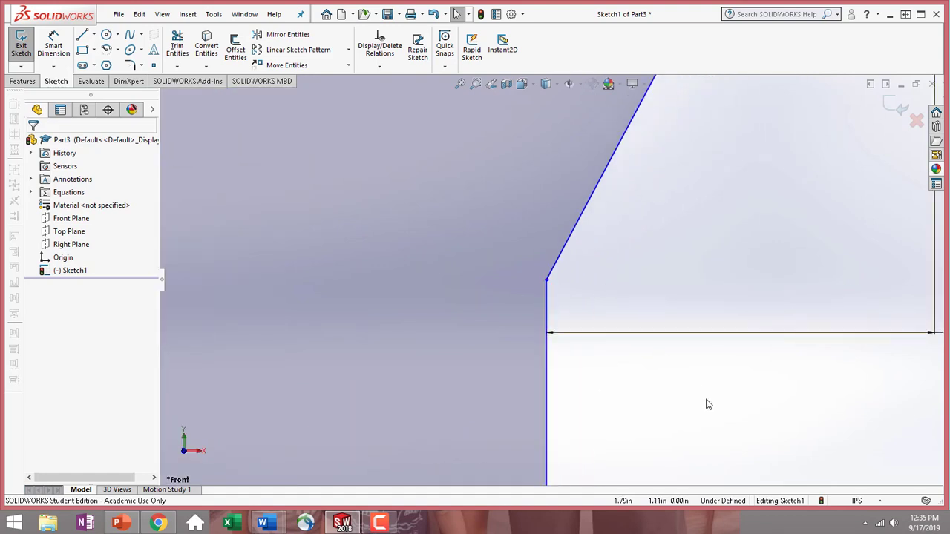
{"action": "scroll", "coordinate": [706, 403], "scroll_direction": "up", "scroll_amount": 6}
{"action": "scroll", "coordinate": [599, 369], "scroll_direction": "up", "scroll_amount": 3}
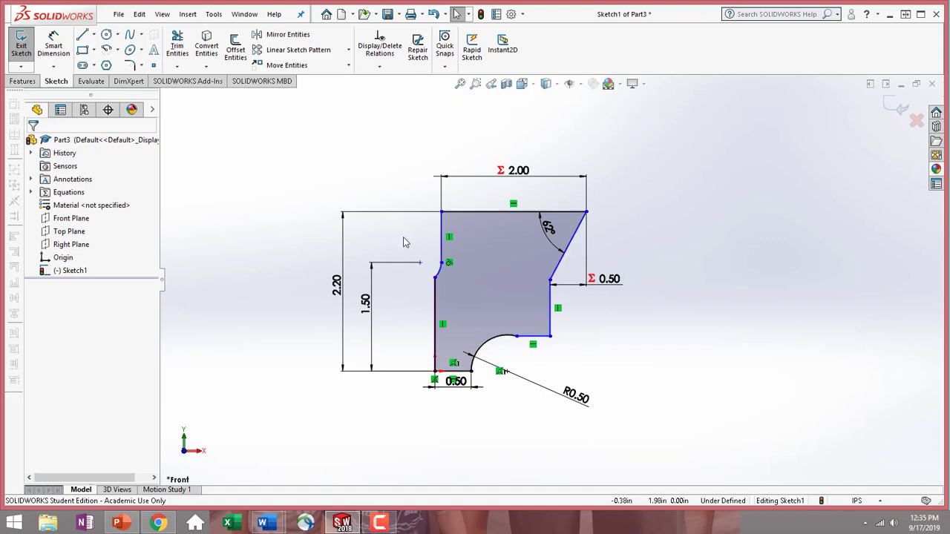
Try to add a tangent relation between the R0.50 arc and the profile's bottom line.
{"action": "scroll", "coordinate": [499, 315], "scroll_direction": "down", "scroll_amount": 3}
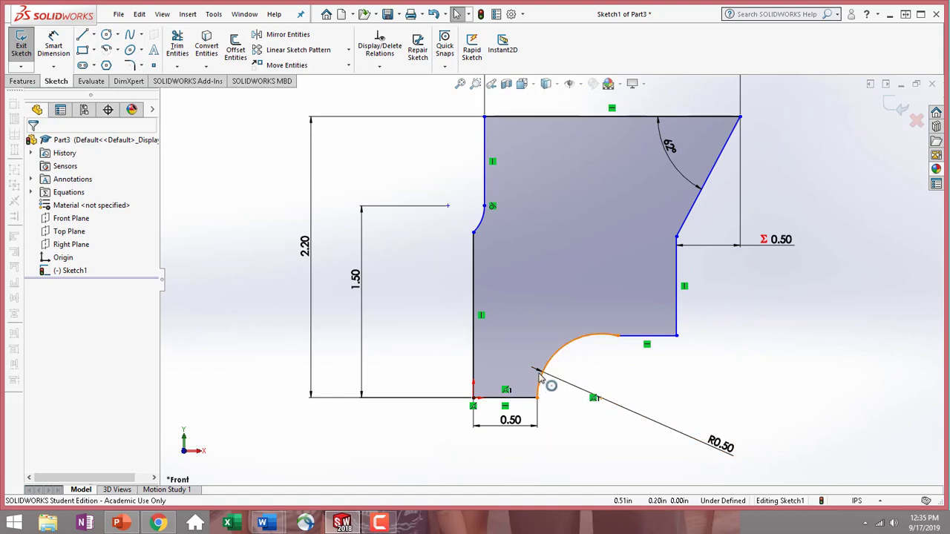
{"action": "left_click", "coordinate": [523, 399]}
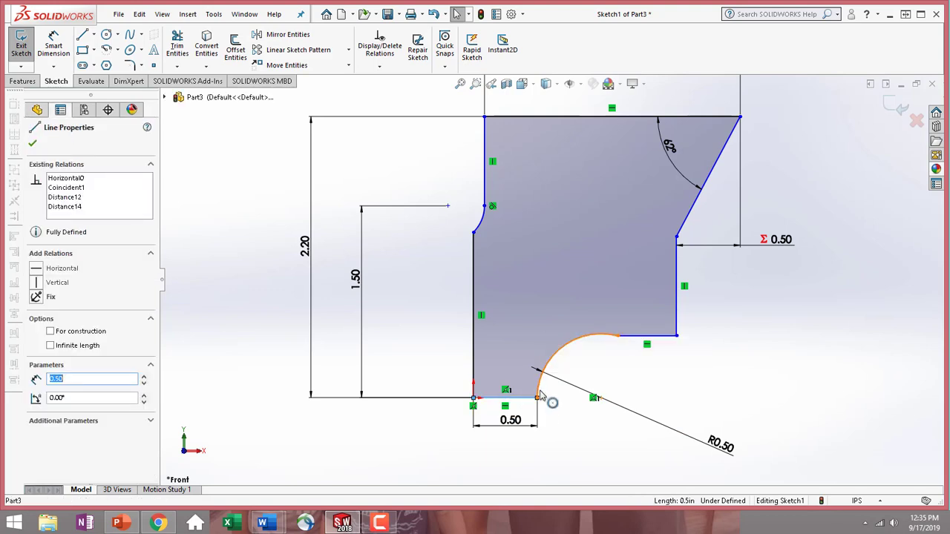
{"action": "left_click", "coordinate": [539, 391], "text": "ctrl"}
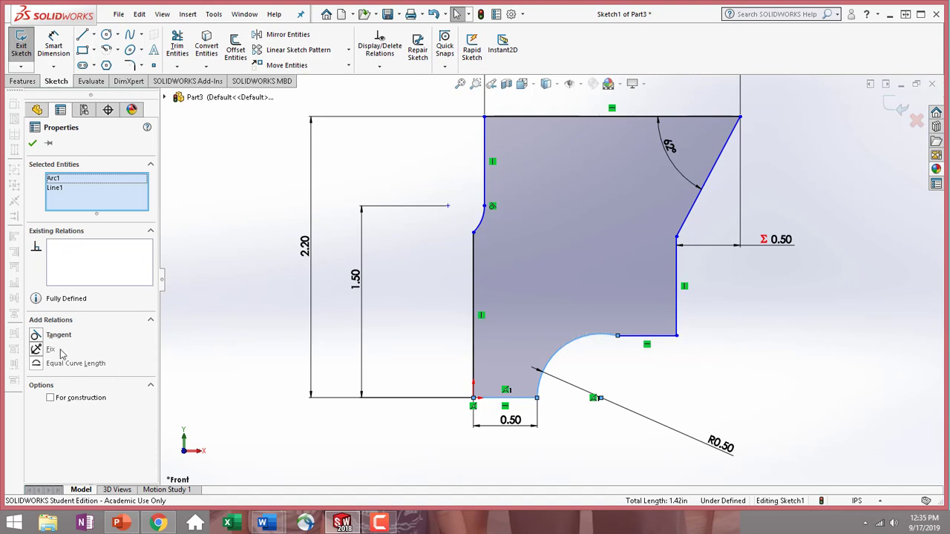
{"action": "left_click", "coordinate": [35, 335]}
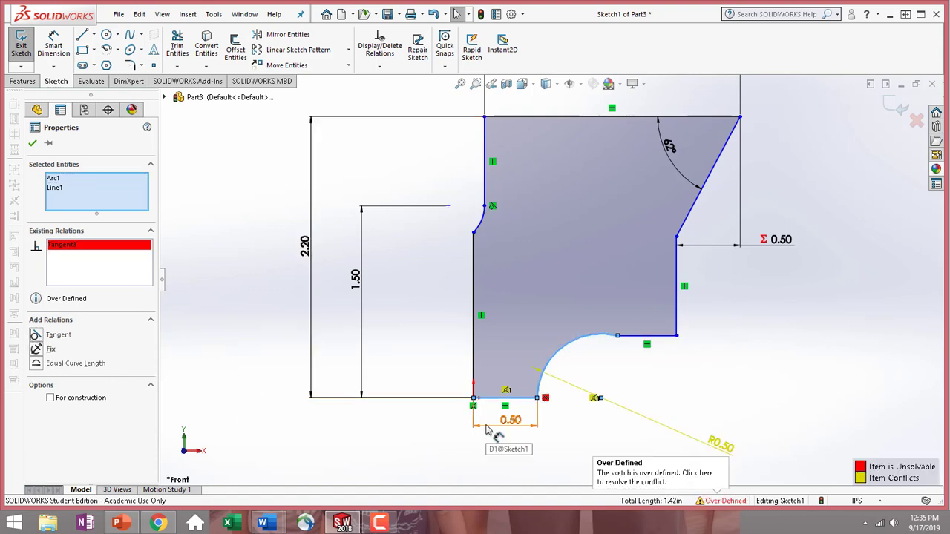
{"action": "left_click", "coordinate": [548, 401]}
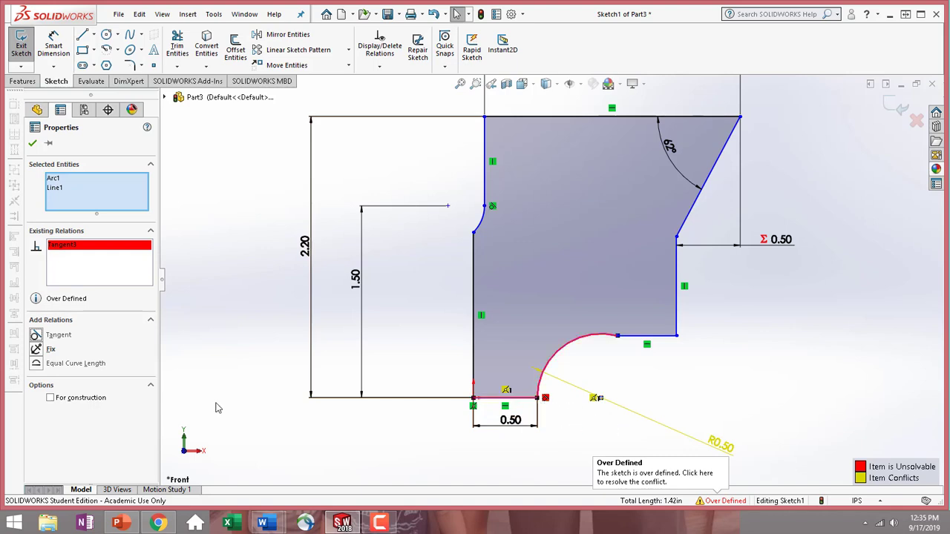
Delete the conflicting tangent relation between the R0.50 arc and the bottom line.
{"action": "left_click", "coordinate": [79, 247]}
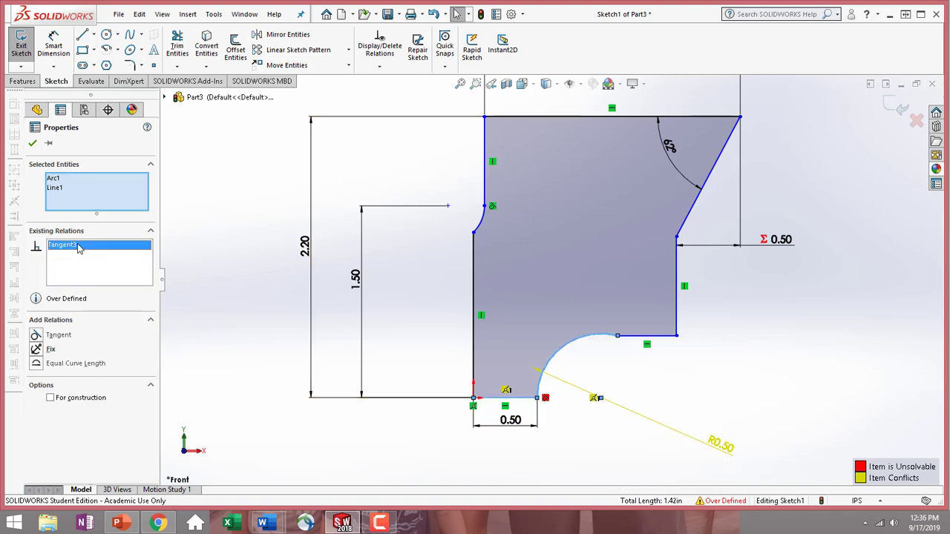
{"action": "key", "text": "Delete"}
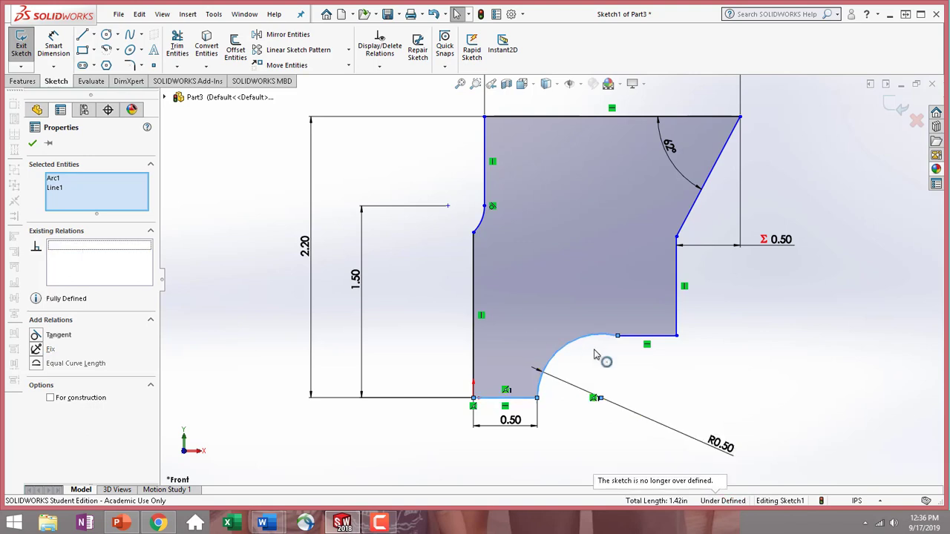
{"action": "left_click", "coordinate": [593, 402]}
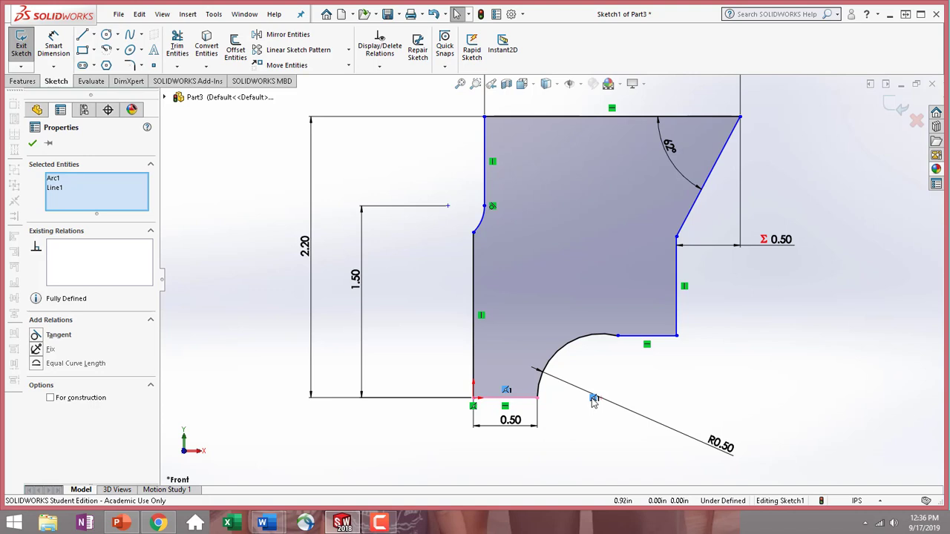
{"action": "left_click", "coordinate": [32, 145]}
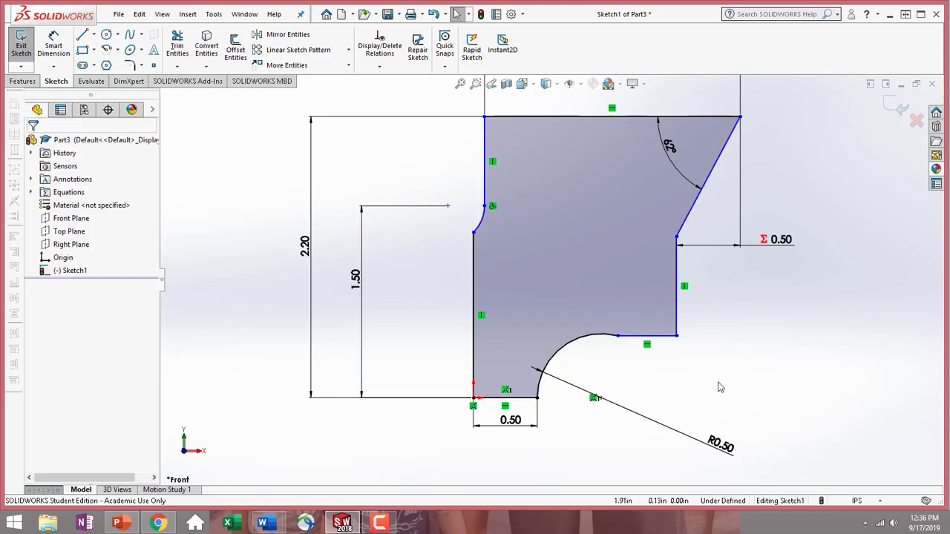
Make the short horizontal line at the upper end of the R0.50 arc tangent to that arc.
{"action": "left_click", "coordinate": [660, 337]}
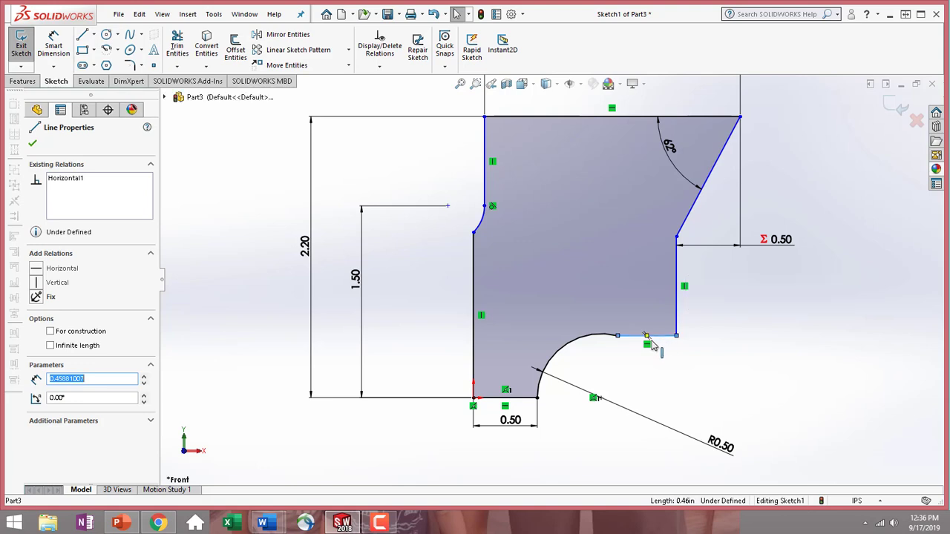
{"action": "left_click", "coordinate": [601, 338], "text": "ctrl"}
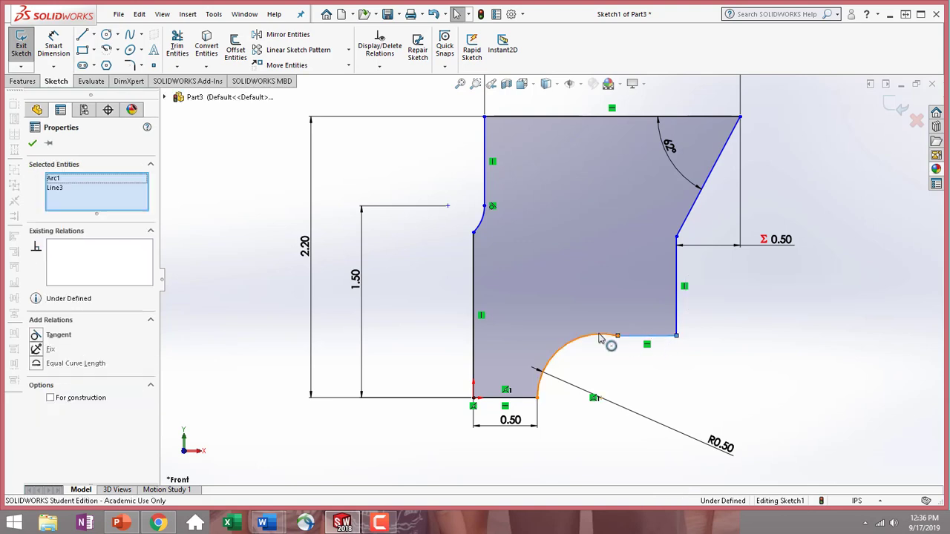
{"action": "left_click", "coordinate": [39, 336]}
{"action": "left_click", "coordinate": [33, 142]}
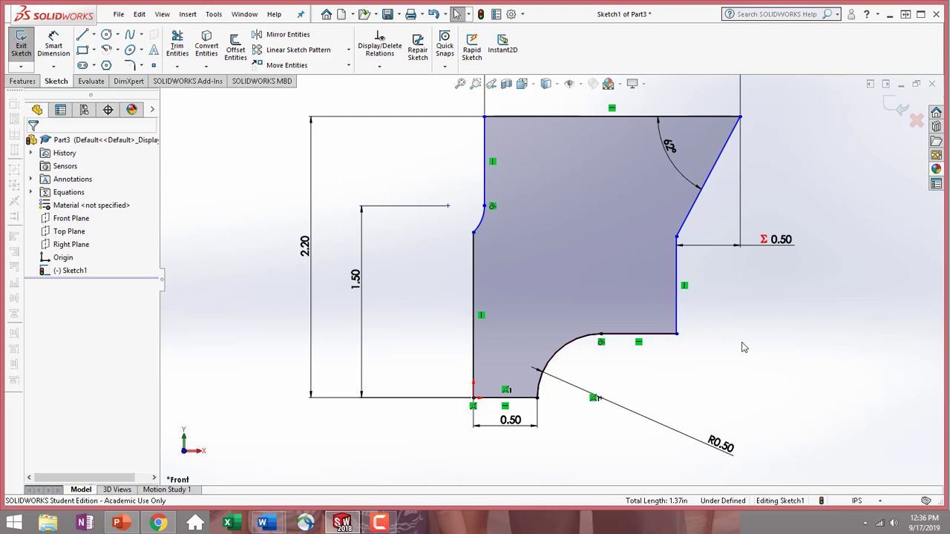
Make the short horizontal line beside the R0.50 arc parallel to the profile's bottom line.
{"action": "key", "text": "z"}
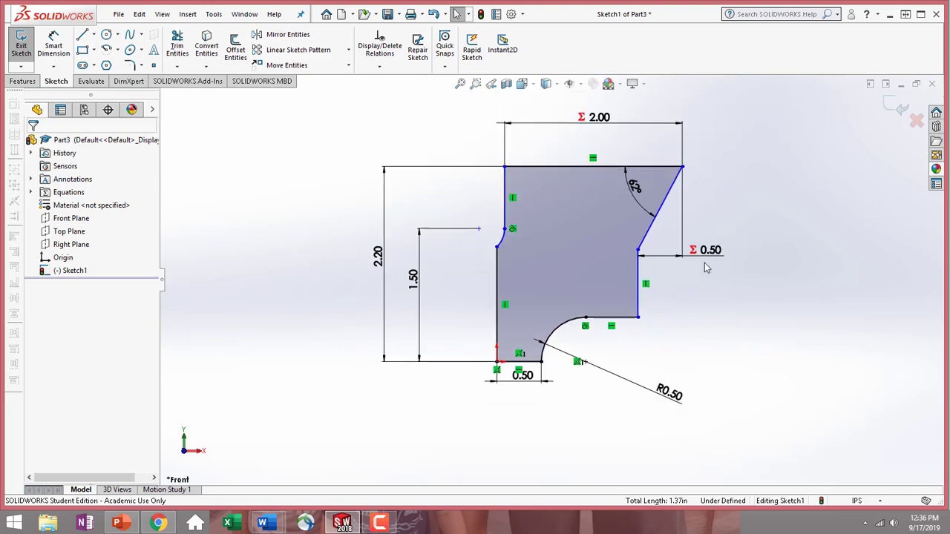
{"action": "scroll", "coordinate": [676, 226], "scroll_direction": "down", "scroll_amount": 1}
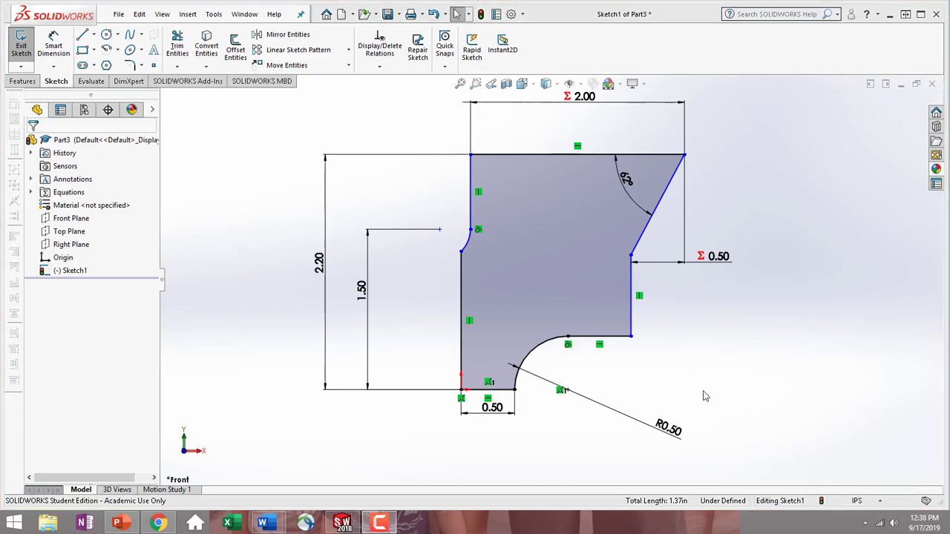
{"action": "left_click", "coordinate": [617, 338]}
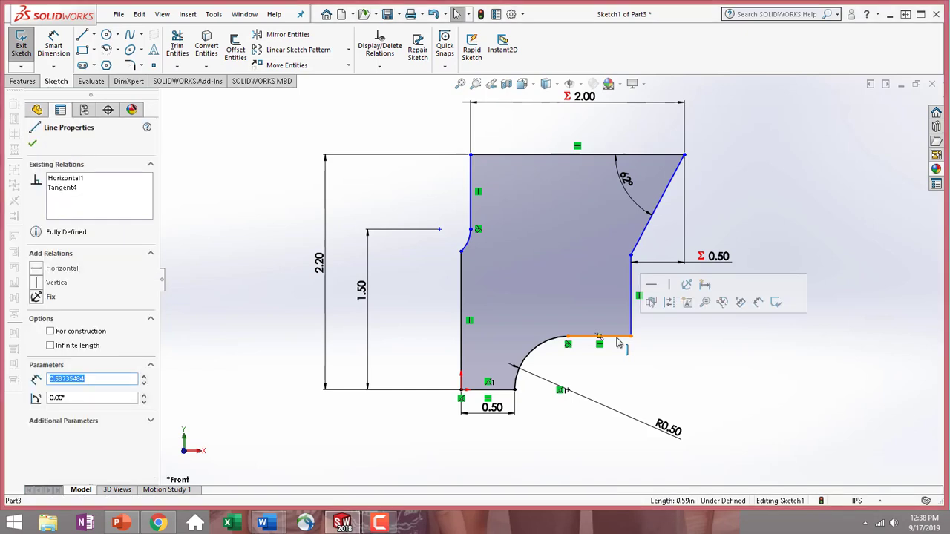
{"action": "left_click", "coordinate": [506, 391], "text": "ctrl"}
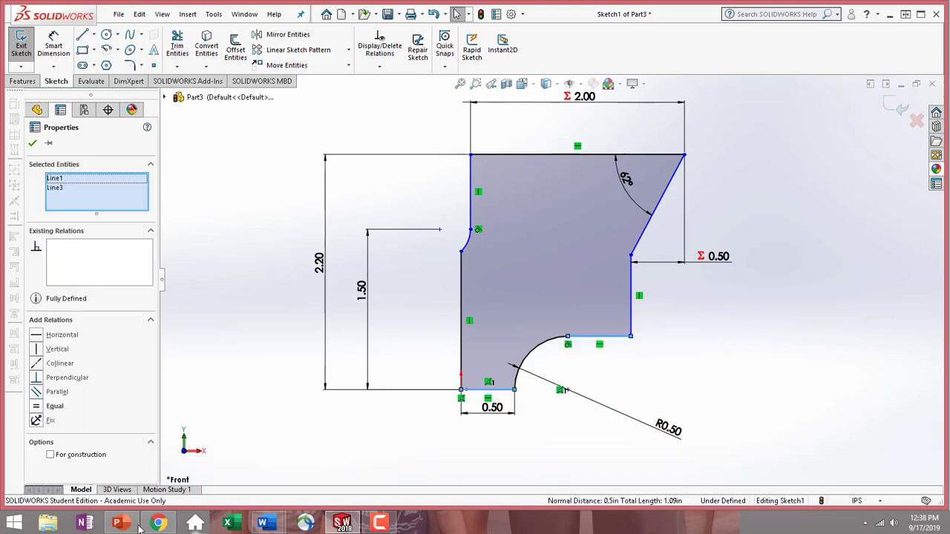
{"action": "left_click", "coordinate": [38, 394]}
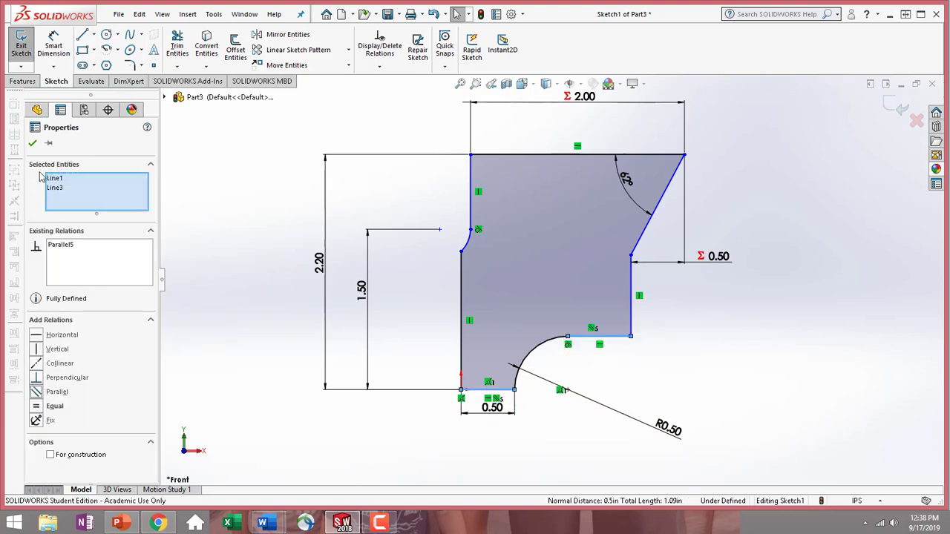
{"action": "left_click", "coordinate": [33, 143]}
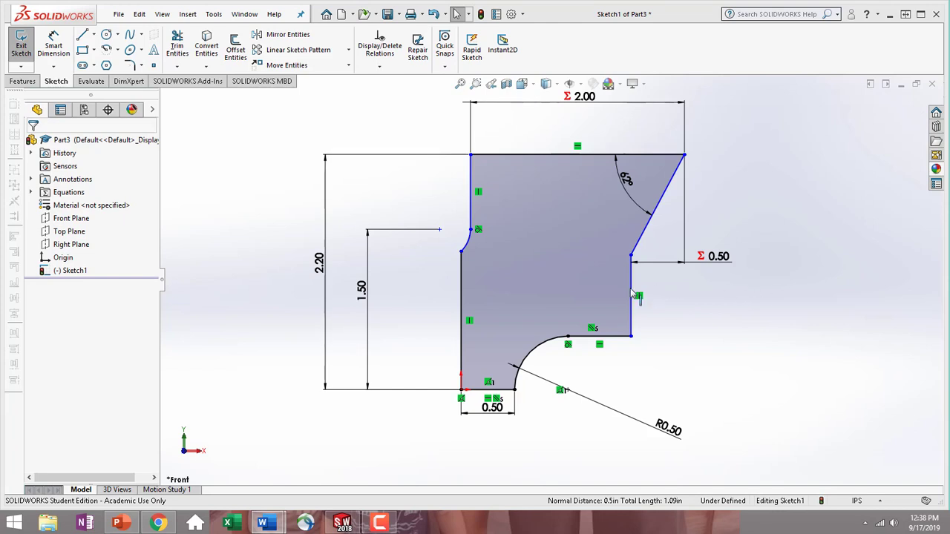
Make the vertical line below the slanted edge perpendicular to the short horizontal line it meets.
{"action": "left_click", "coordinate": [632, 330]}
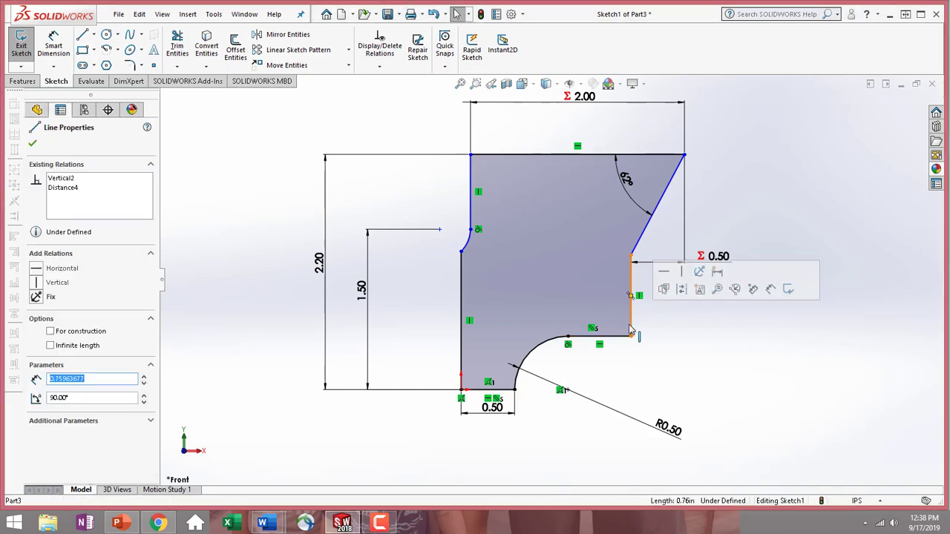
{"action": "left_click", "coordinate": [626, 338]}
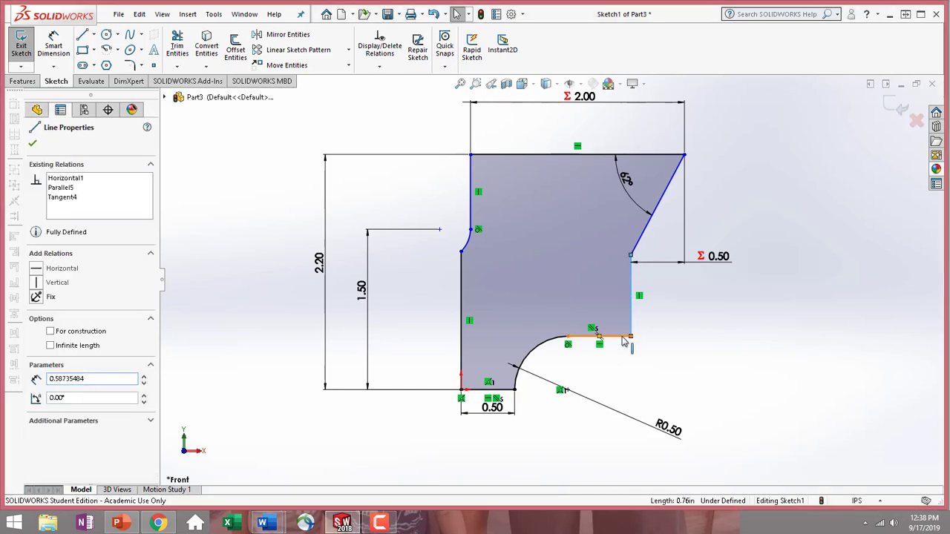
{"action": "left_click", "coordinate": [625, 339], "text": "ctrl"}
{"action": "left_click", "coordinate": [37, 379]}
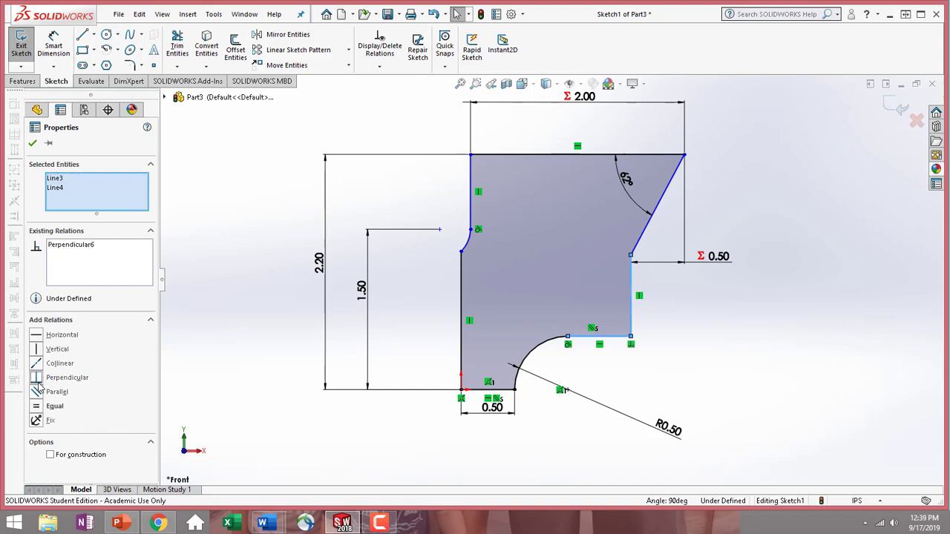
{"action": "left_click", "coordinate": [34, 143]}
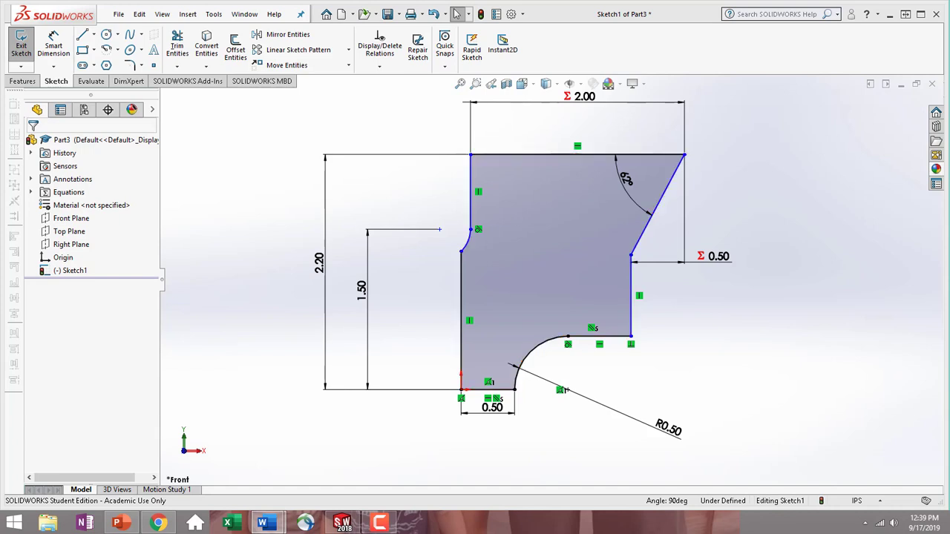
Make the profile's top horizontal line parallel to its bottom line.
{"action": "left_click", "coordinate": [518, 158]}
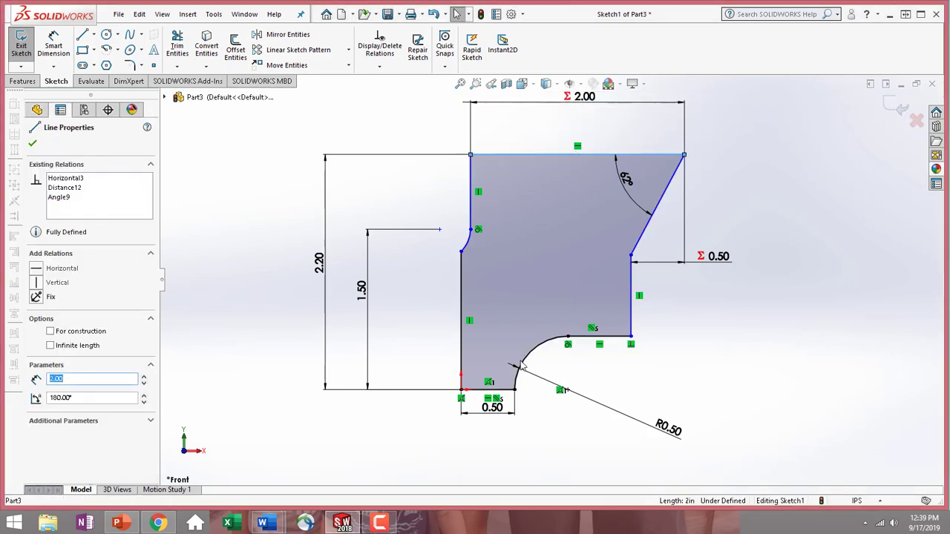
{"action": "left_click", "coordinate": [499, 390], "text": "ctrl"}
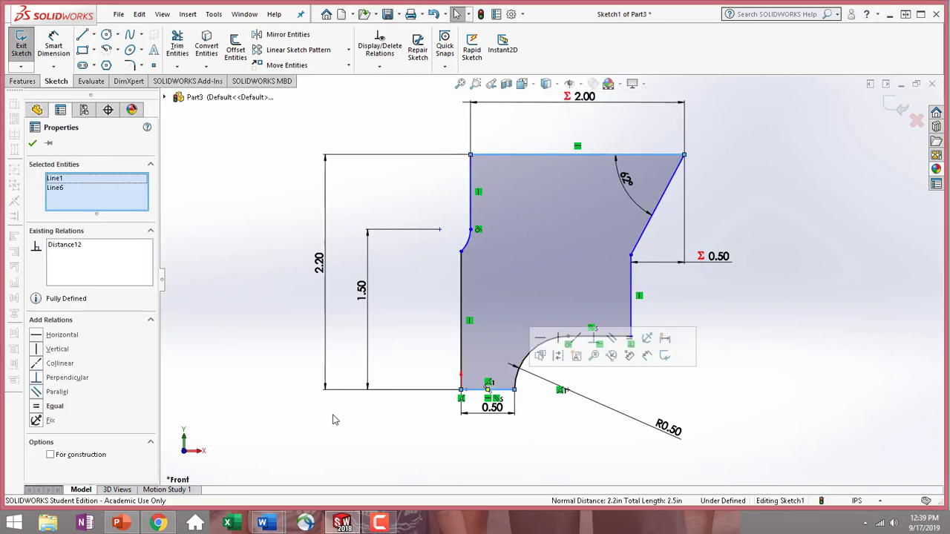
{"action": "left_click", "coordinate": [56, 391]}
{"action": "left_click", "coordinate": [603, 192]}
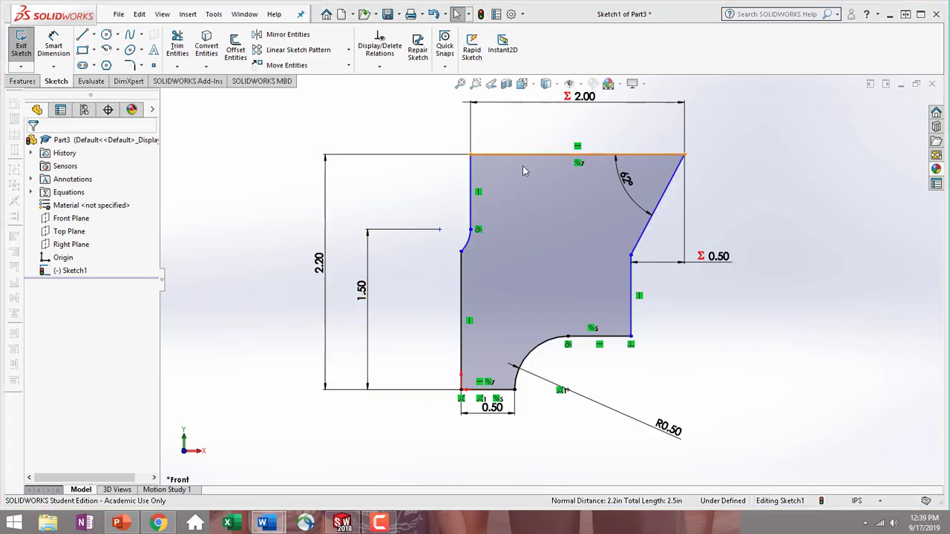
Make the vertical line above the small unconstrained arc perpendicular to the profile's top line.
{"action": "left_click", "coordinate": [498, 156]}
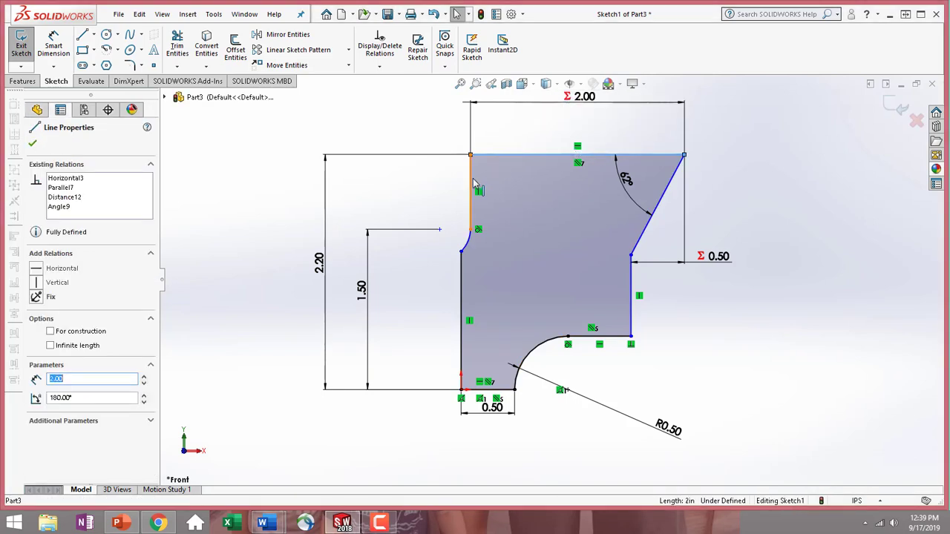
{"action": "left_click", "coordinate": [470, 178], "text": "ctrl"}
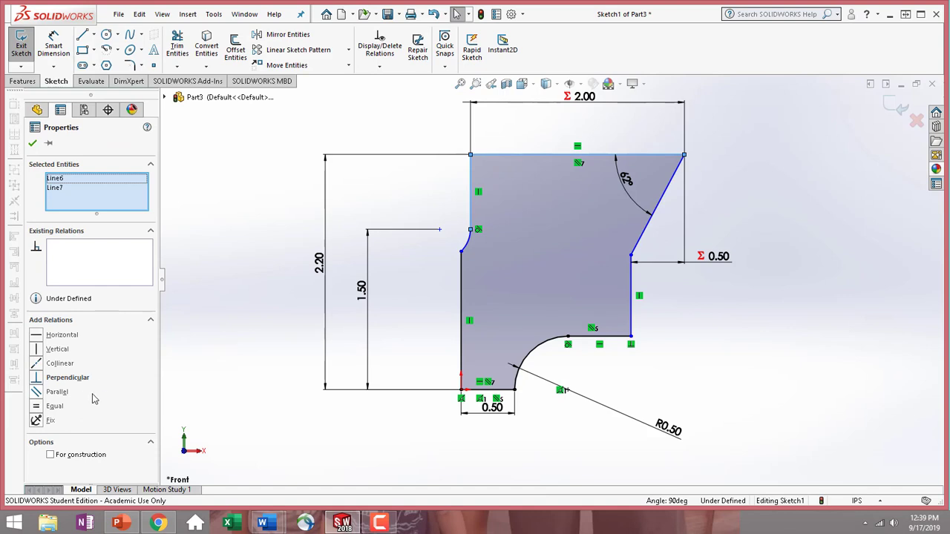
{"action": "left_click", "coordinate": [41, 380]}
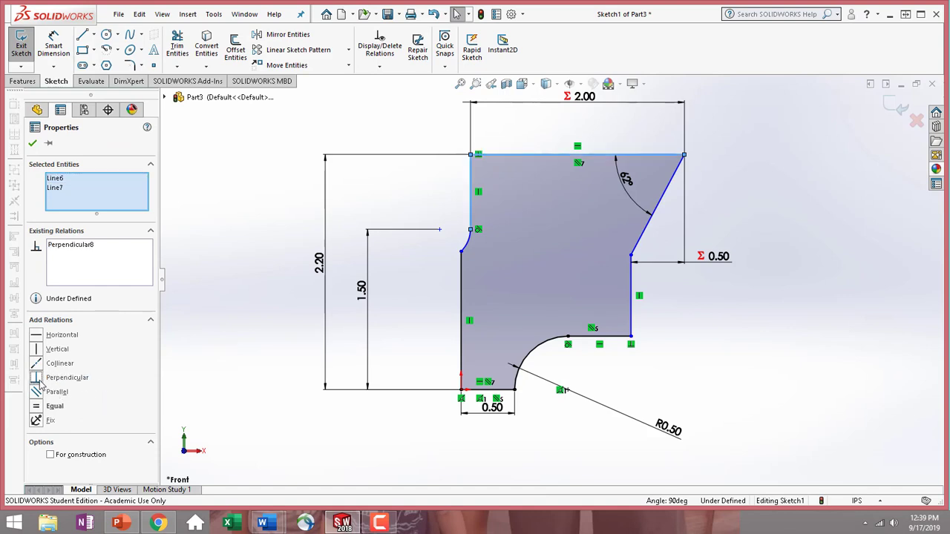
{"action": "left_click", "coordinate": [32, 142]}
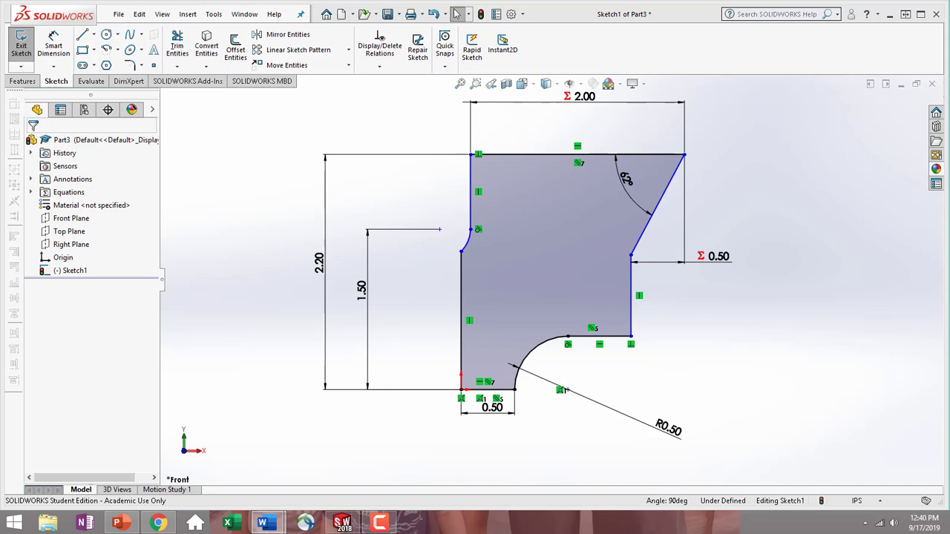
{"action": "left_click", "coordinate": [439, 230]}
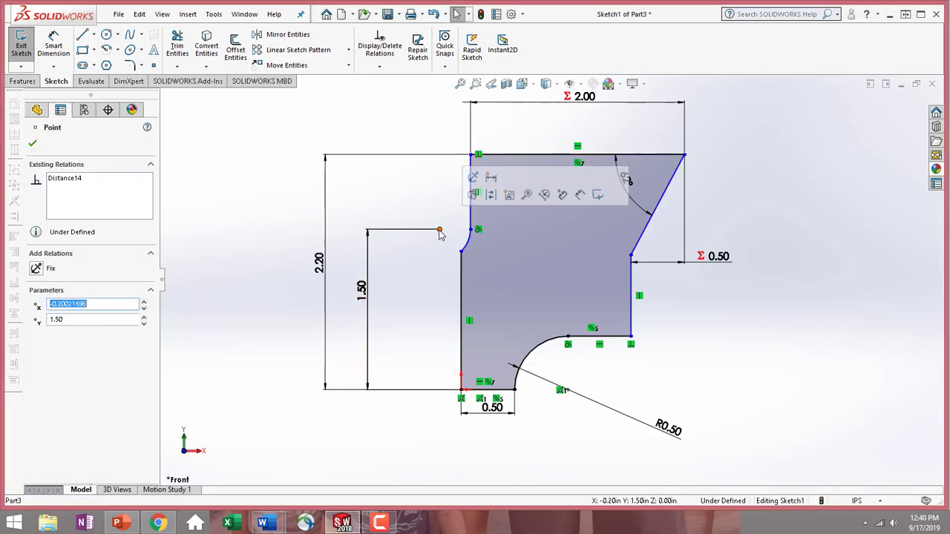
{"action": "left_click", "coordinate": [460, 293], "text": "ctrl"}
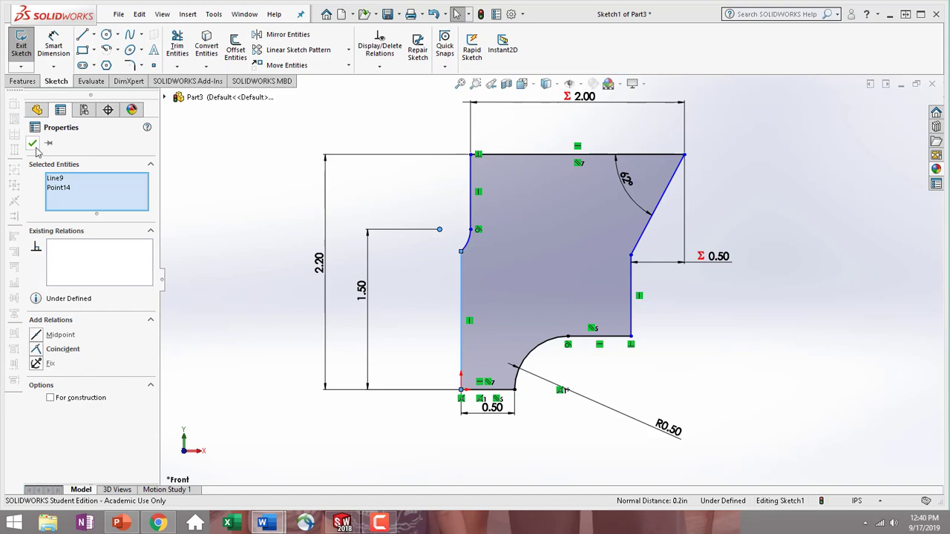
{"action": "left_click", "coordinate": [274, 156]}
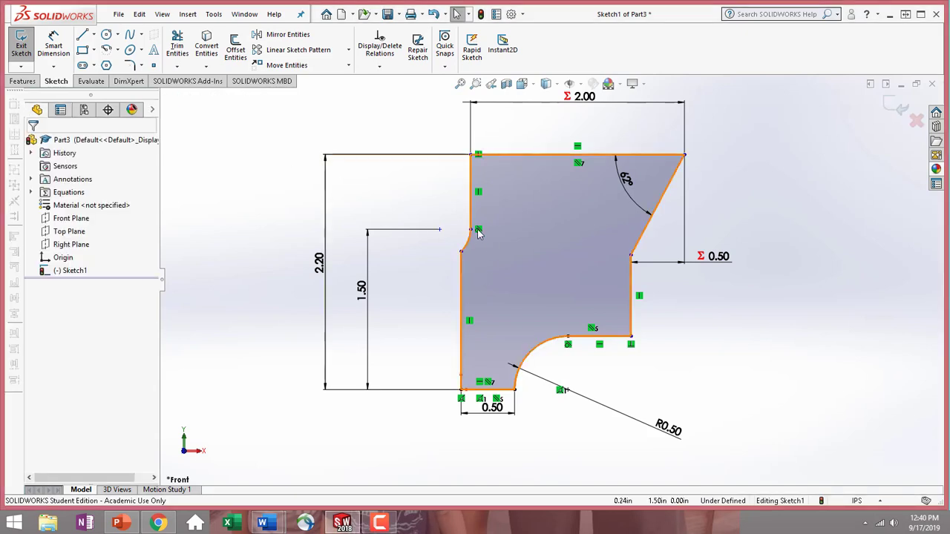
Move the slanted edge's lower endpoint sideways, away from the origin, to an X position of about 1.72 in.
{"action": "left_click", "coordinate": [439, 230]}
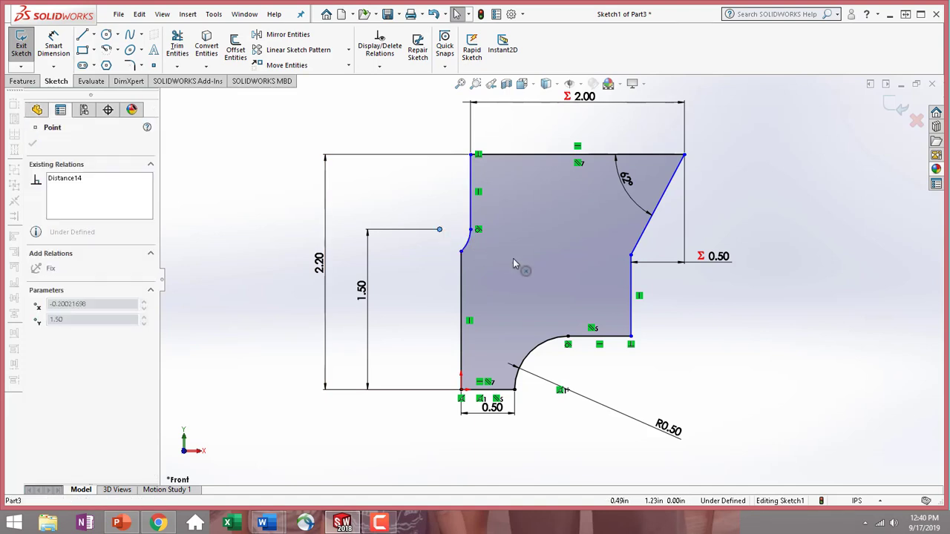
{"action": "left_click", "coordinate": [470, 229]}
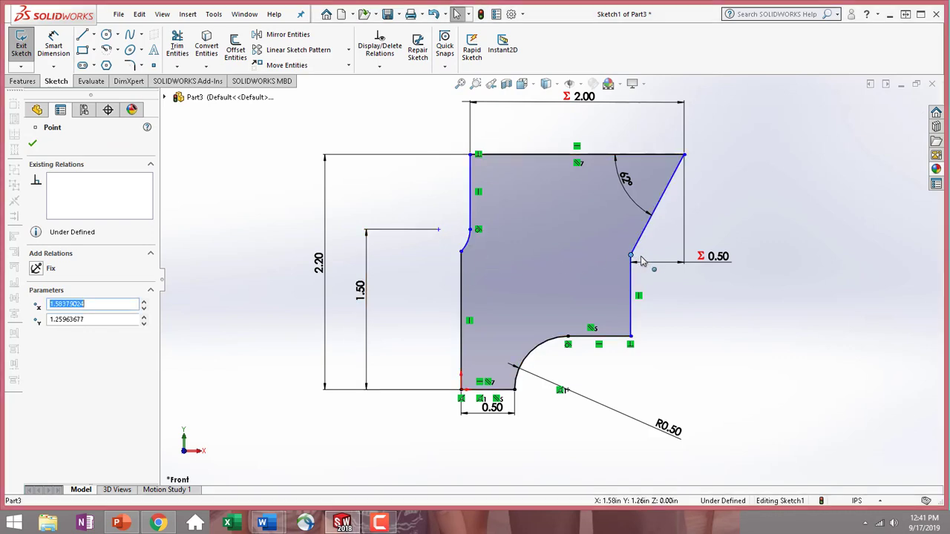
{"action": "mouse_move", "coordinate": [633, 259]}
{"action": "left_mouse_down"}
{"action": "mouse_move", "coordinate": [663, 257]}
{"action": "mouse_move", "coordinate": [646, 254]}
{"action": "left_mouse_up"}
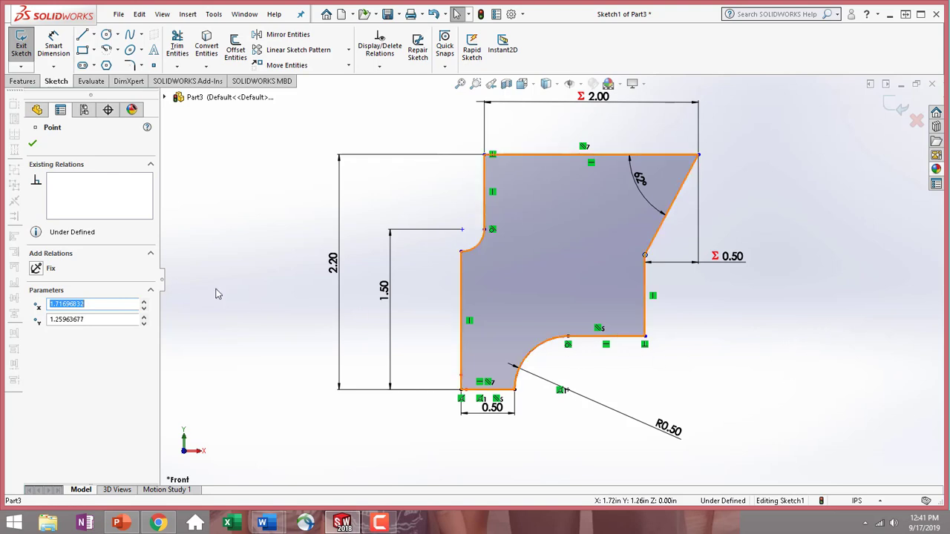
{"action": "left_click", "coordinate": [33, 143]}
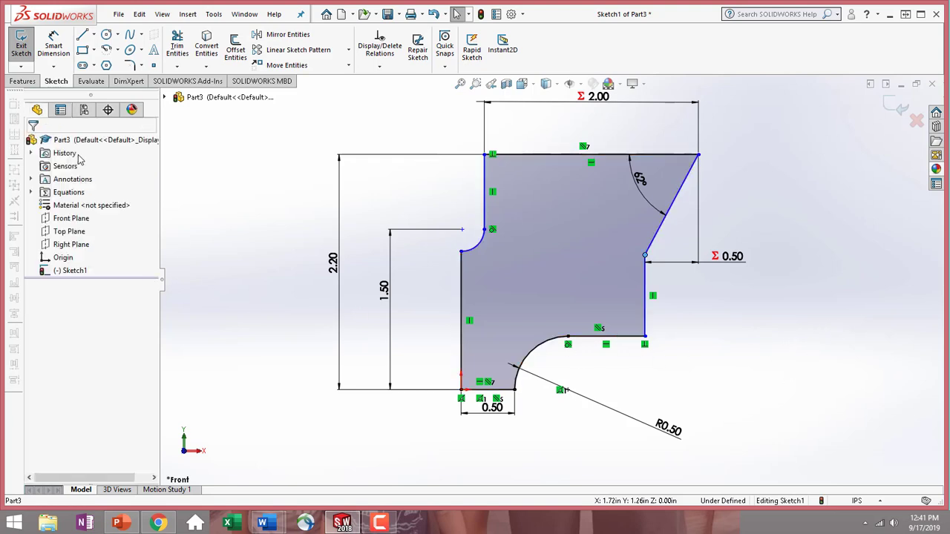
{"action": "left_click", "coordinate": [462, 231]}
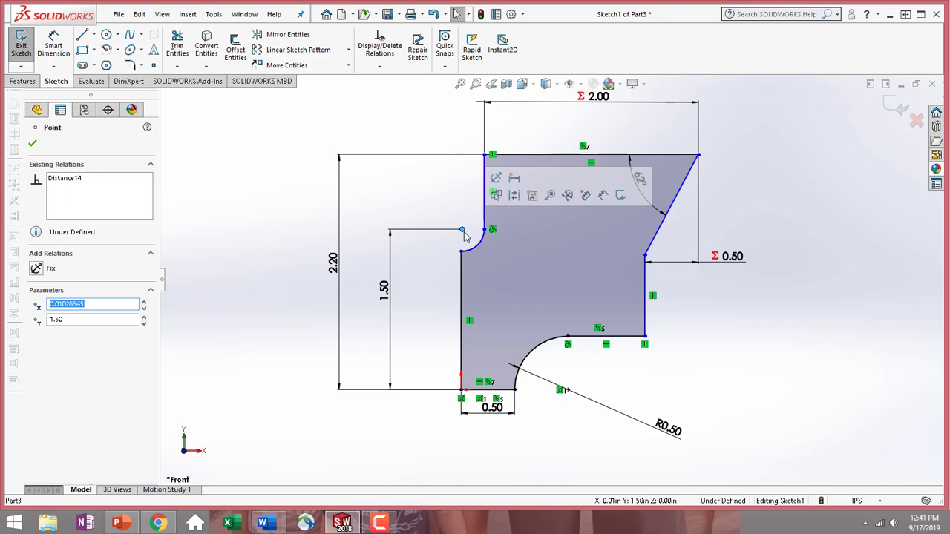
{"action": "left_click", "coordinate": [462, 303], "text": "ctrl"}
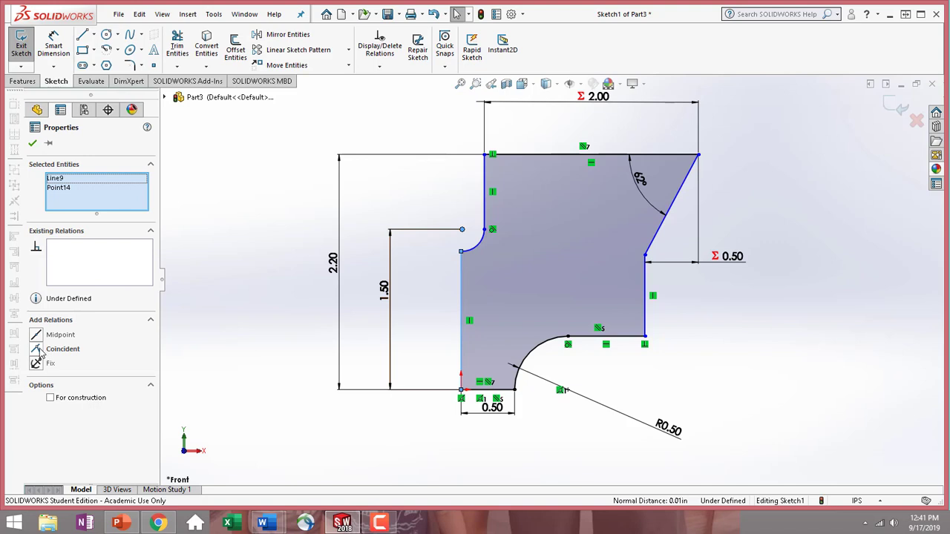
{"action": "left_click", "coordinate": [56, 179]}
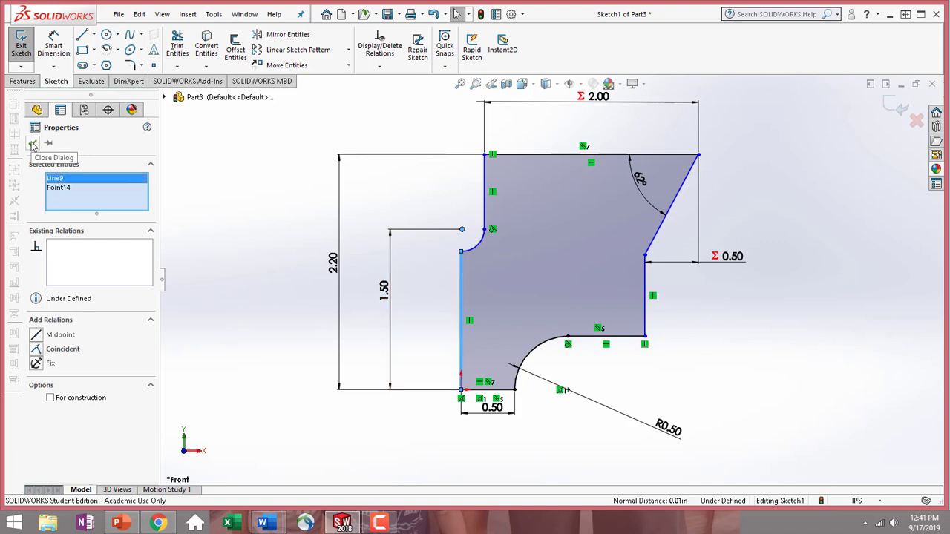
{"action": "left_click", "coordinate": [32, 144]}
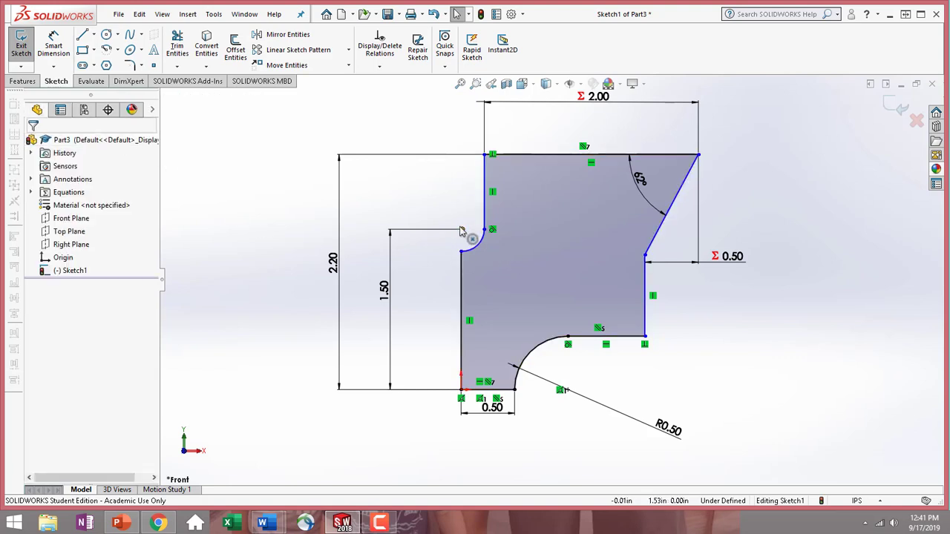
{"action": "left_click", "coordinate": [462, 230]}
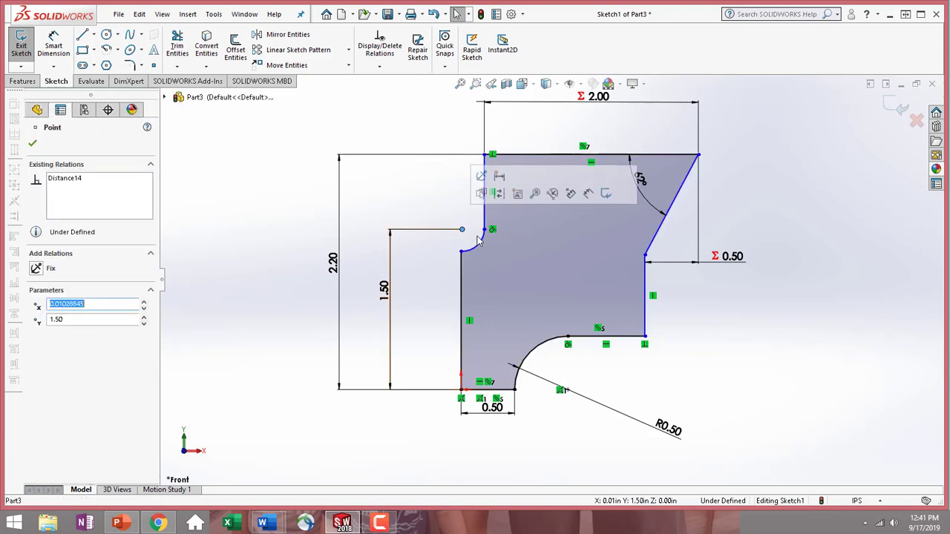
{"action": "left_click_drag", "start_coordinate": [485, 229], "coordinate": [486, 194]}
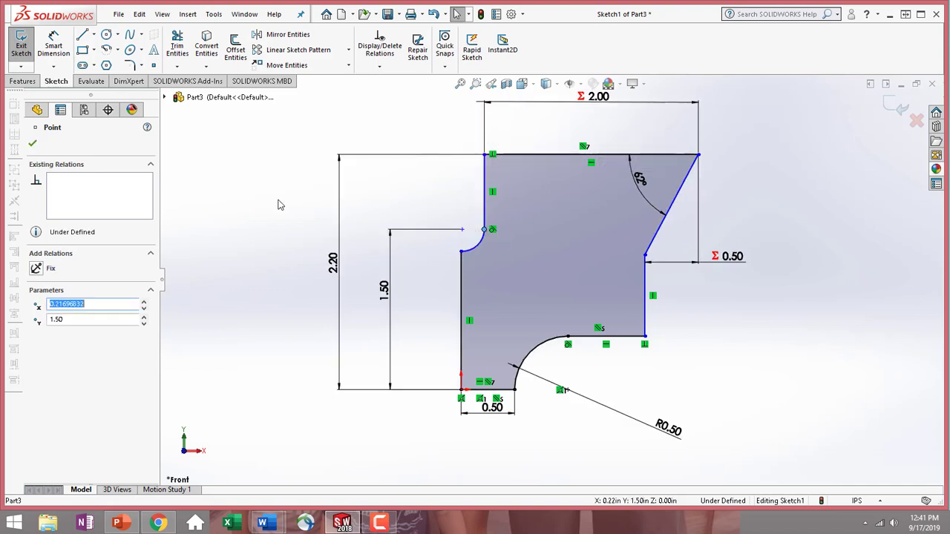
{"action": "key", "text": "Escape"}
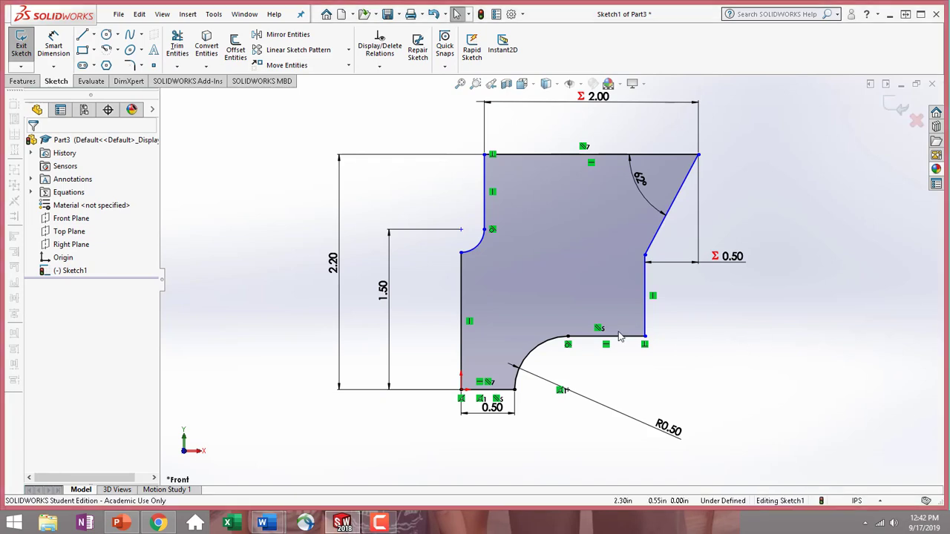
Make the vertical line below the slanted edge parallel to the vertical line rising from the origin.
{"action": "left_click", "coordinate": [461, 338]}
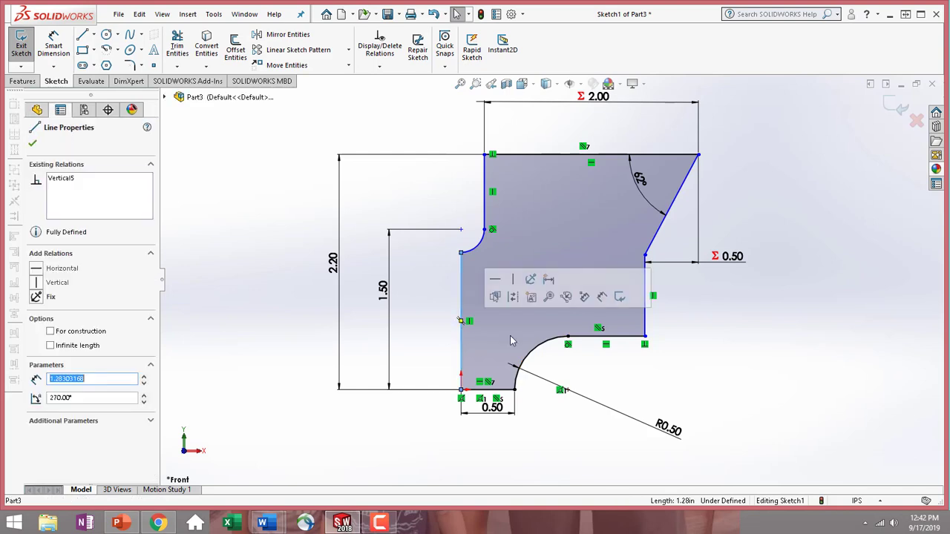
{"action": "left_click", "coordinate": [646, 327], "text": "ctrl"}
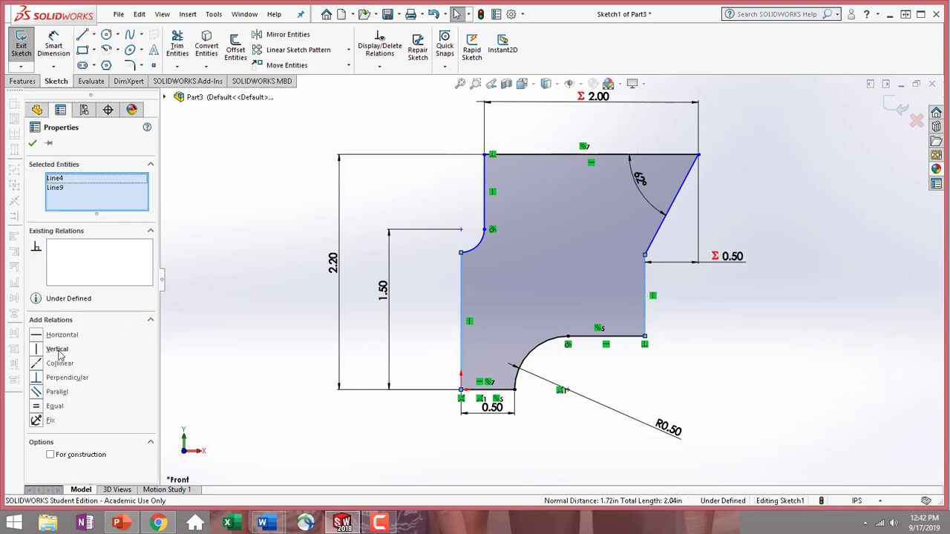
{"action": "left_click", "coordinate": [36, 392]}
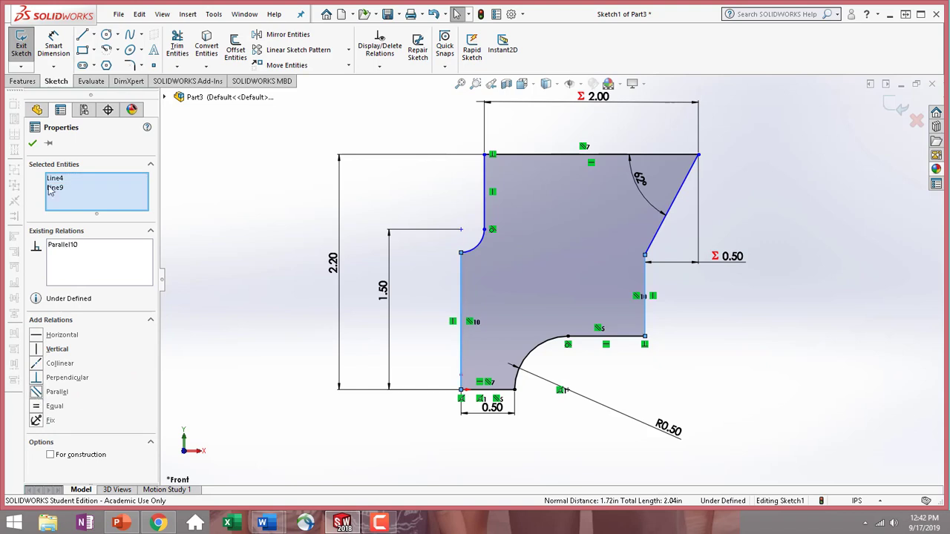
{"action": "left_click", "coordinate": [32, 143]}
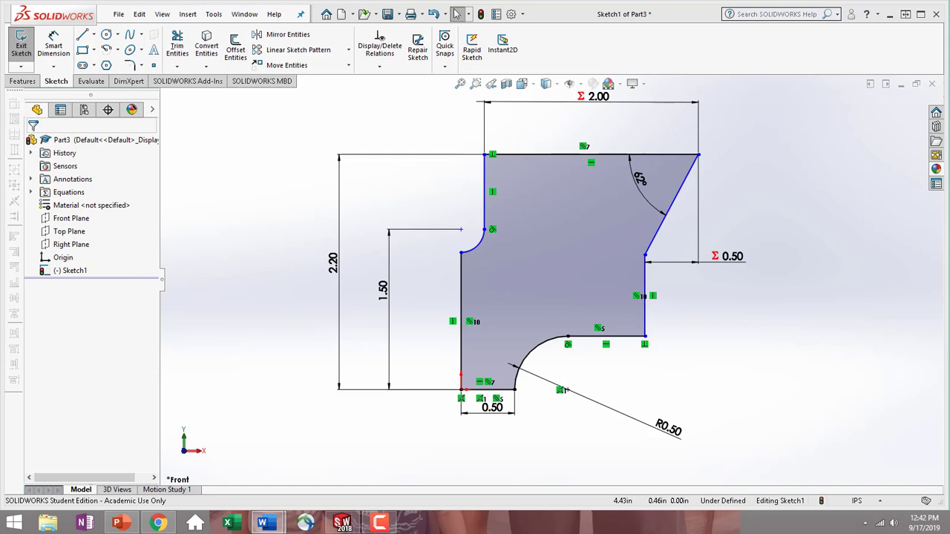
Shift the under-defined side of the profile farther from the origin by its slanted edge's lower endpoint.
{"action": "left_click", "coordinate": [486, 230]}
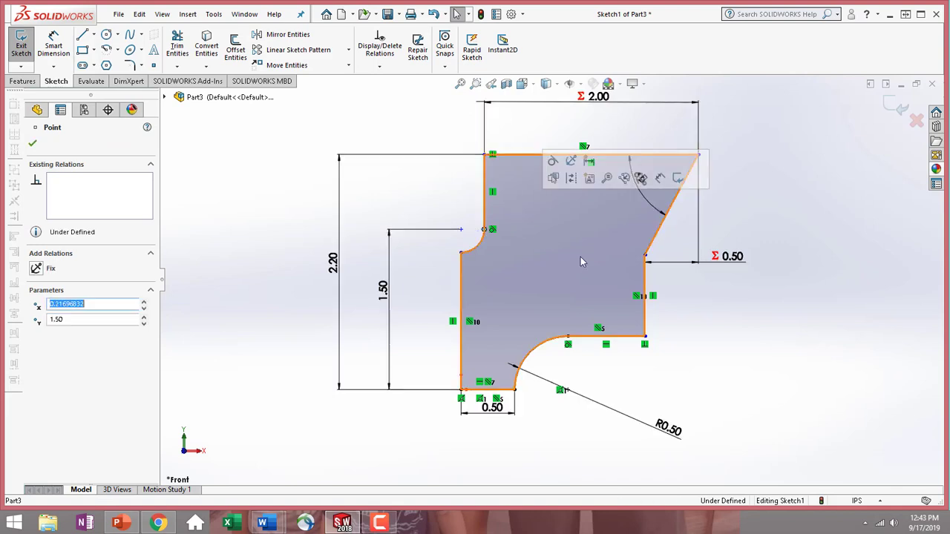
{"action": "mouse_move", "coordinate": [645, 256]}
{"action": "left_mouse_down"}
{"action": "mouse_move", "coordinate": [749, 257]}
{"action": "mouse_move", "coordinate": [633, 254]}
{"action": "mouse_move", "coordinate": [660, 256]}
{"action": "left_mouse_up"}
{"action": "left_click", "coordinate": [813, 376]}
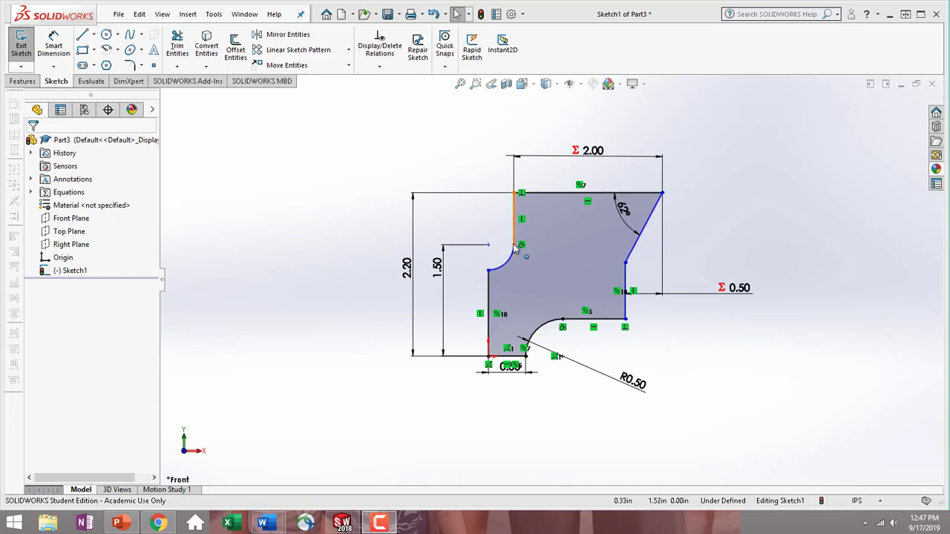
{"action": "left_click", "coordinate": [514, 231]}
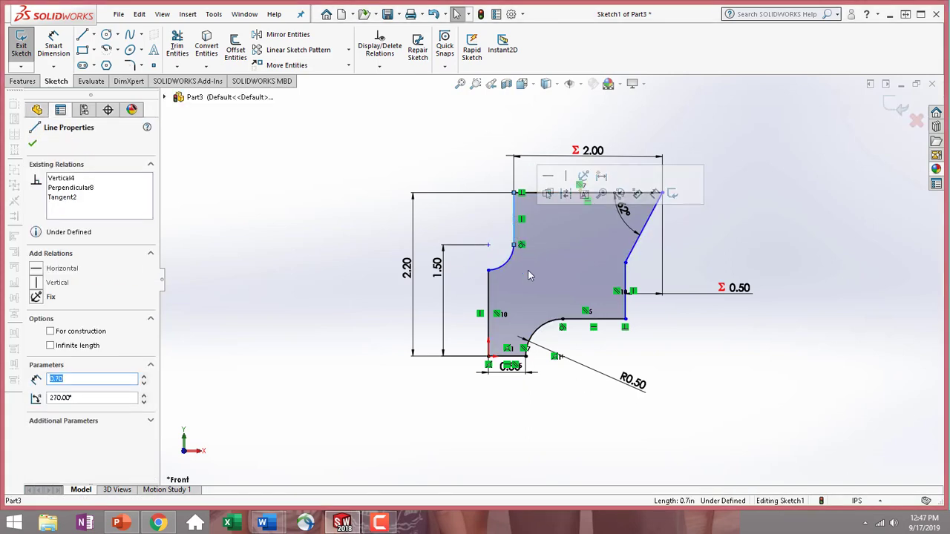
{"action": "left_click", "coordinate": [525, 358], "text": "ctrl"}
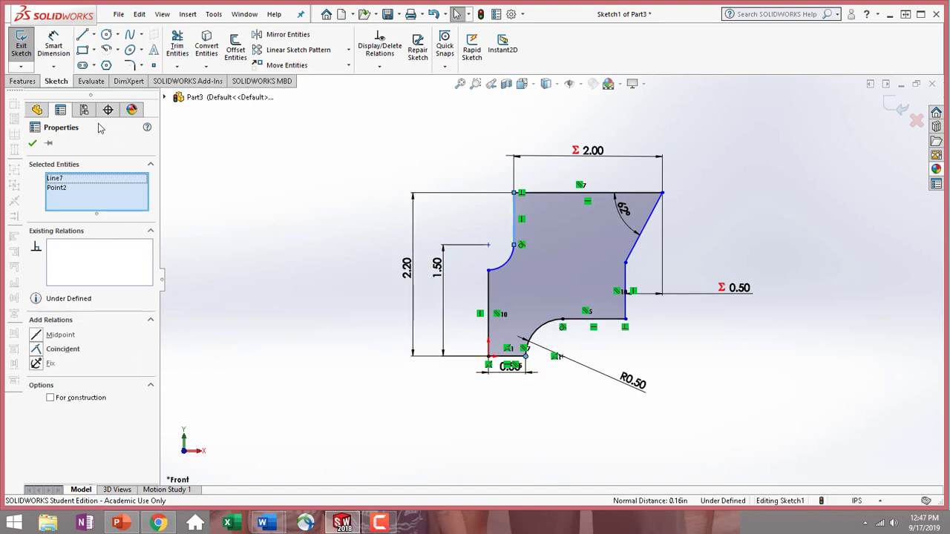
{"action": "left_click", "coordinate": [32, 144]}
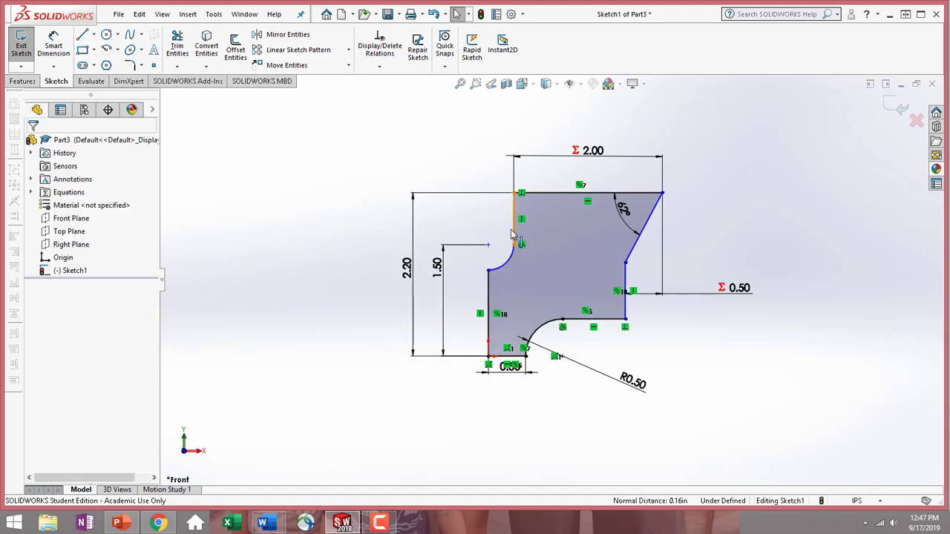
Align the small arc's upper endpoint with the lower endpoint of the R0.50 arc using a Vertical relation.
{"action": "mouse_move", "coordinate": [518, 227]}
{"action": "left_mouse_down"}
{"action": "mouse_move", "coordinate": [534, 224]}
{"action": "mouse_move", "coordinate": [526, 225]}
{"action": "left_mouse_up"}
{"action": "scroll", "coordinate": [531, 374], "scroll_direction": "down", "scroll_amount": 4}
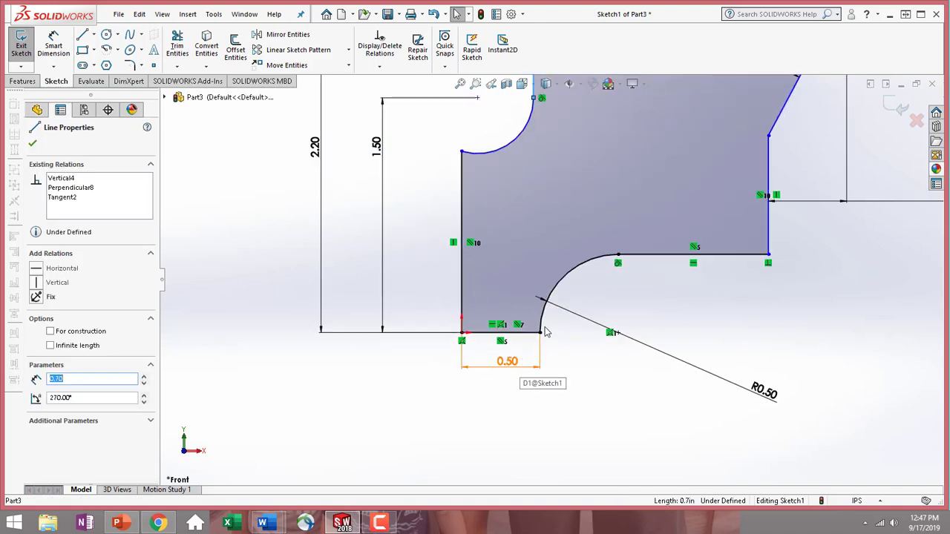
{"action": "left_click", "coordinate": [541, 334]}
{"action": "scroll", "coordinate": [543, 338], "scroll_direction": "up", "scroll_amount": 3}
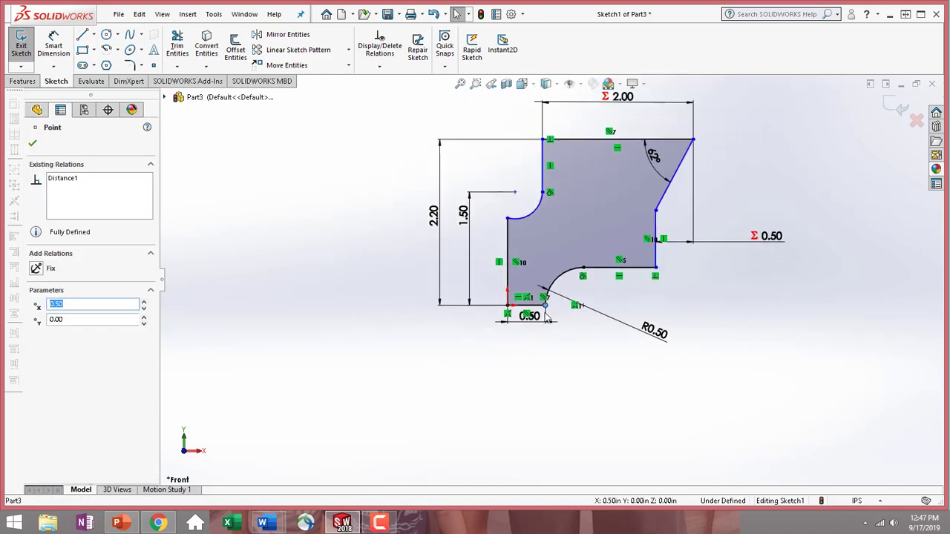
{"action": "left_click", "coordinate": [549, 193], "text": "ctrl"}
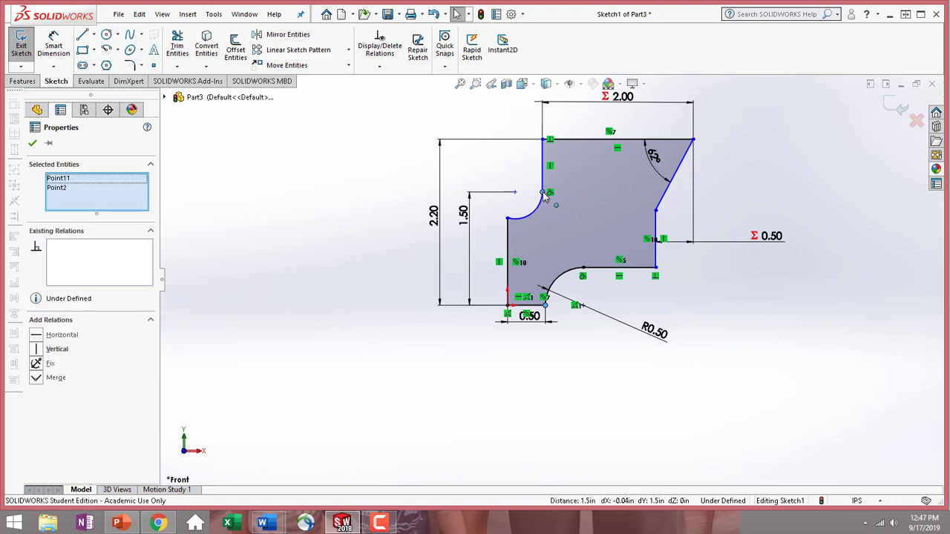
{"action": "left_click", "coordinate": [37, 349]}
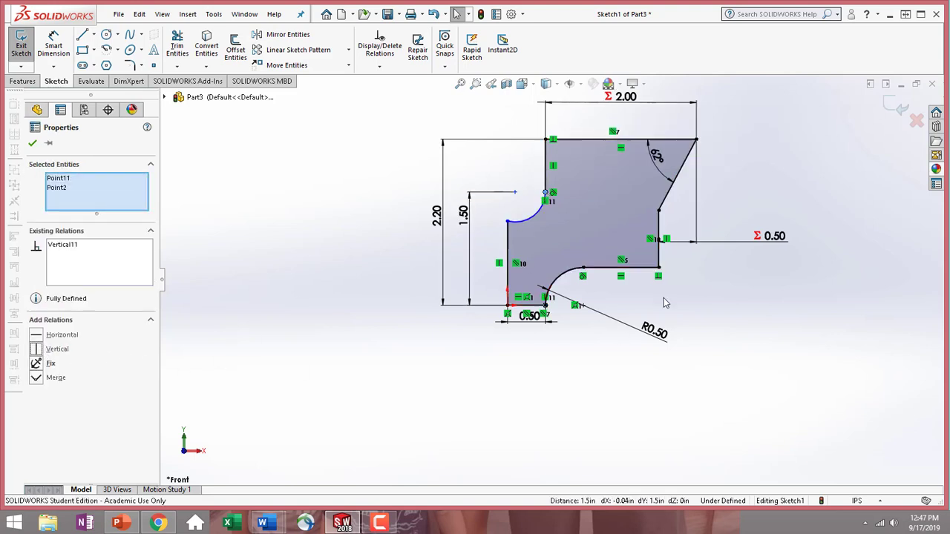
{"action": "left_click", "coordinate": [32, 143]}
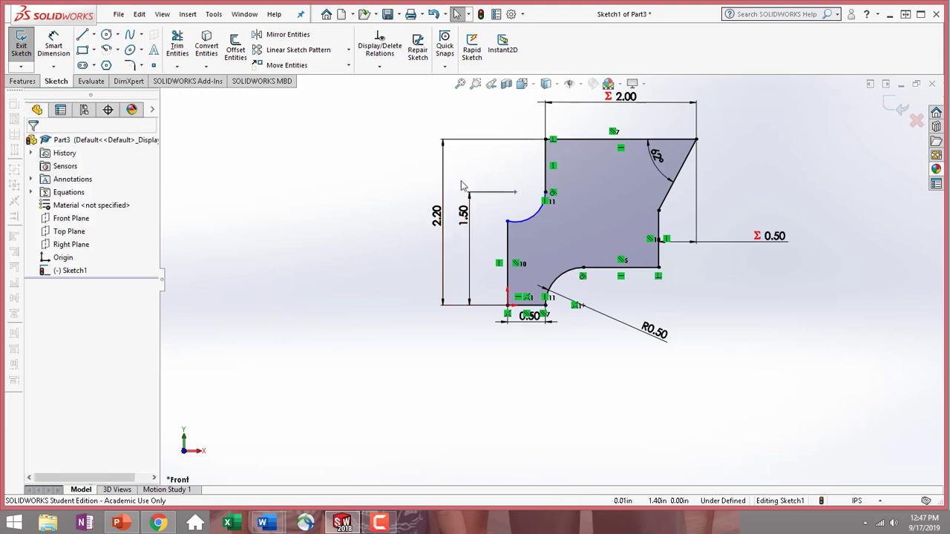
Dimension the radius of the small under-defined arc above the origin to 0.50 in.
{"action": "left_click", "coordinate": [54, 46]}
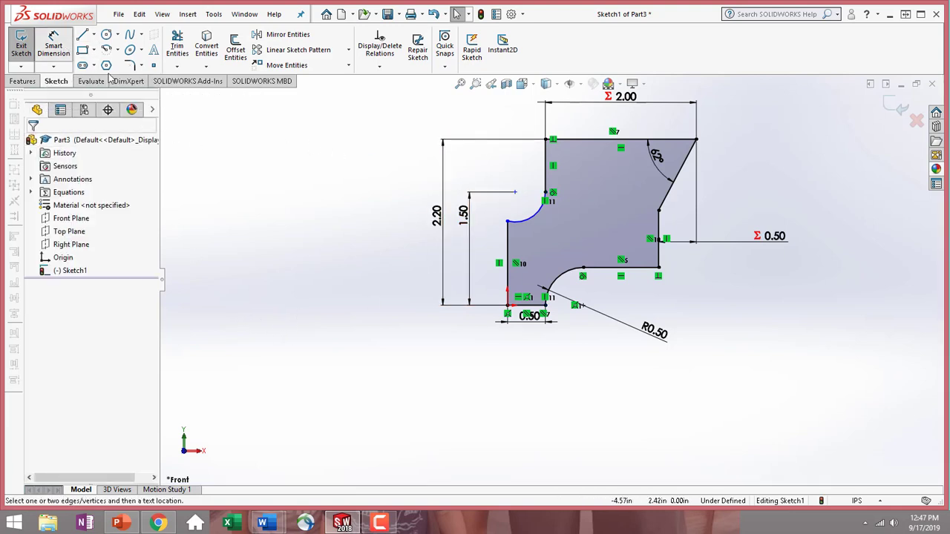
{"action": "left_click", "coordinate": [539, 222]}
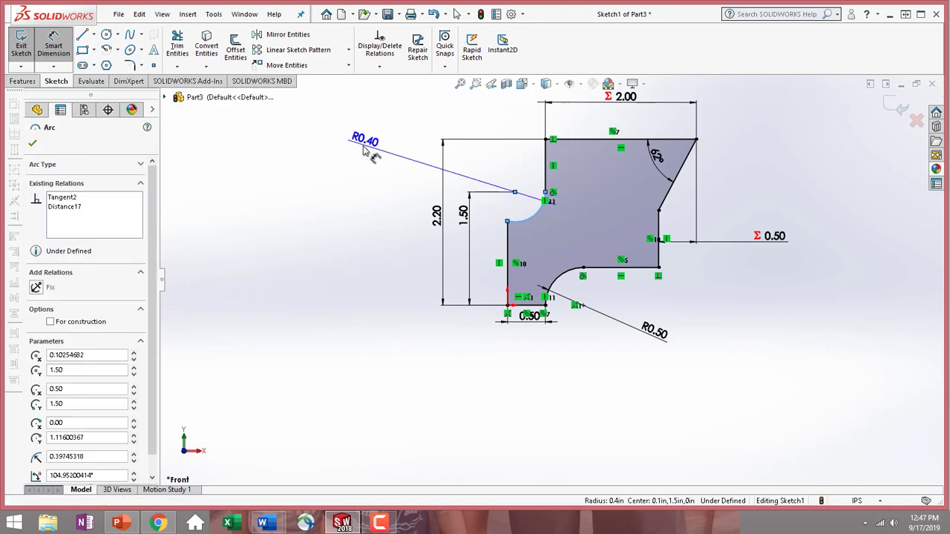
{"action": "left_click", "coordinate": [363, 147]}
{"action": "type", "text": ".5"}
{"action": "key", "text": "Return"}
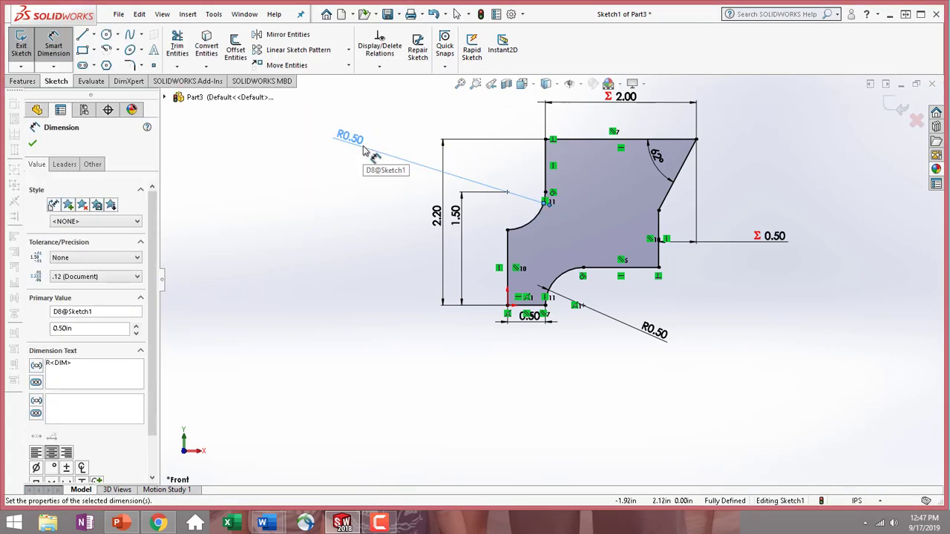
{"action": "left_click", "coordinate": [32, 143]}
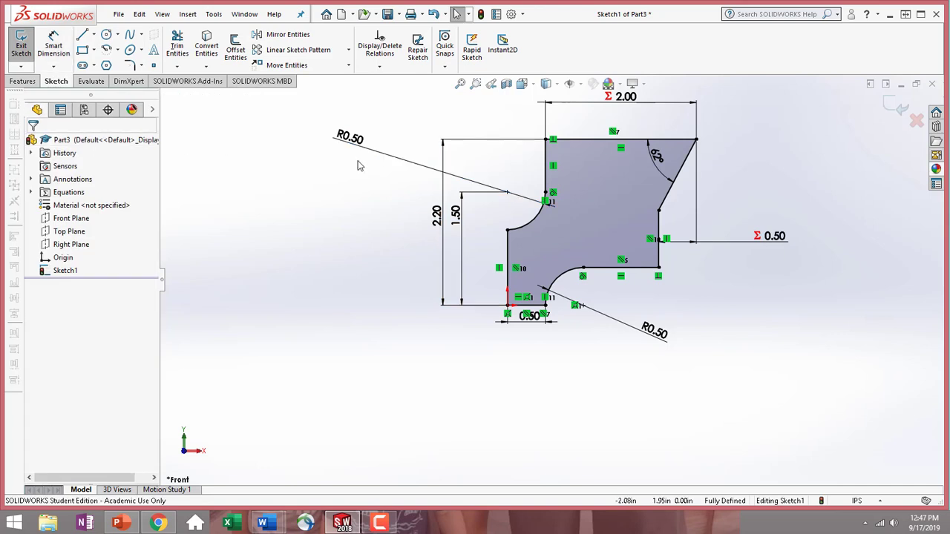
Draw a vertical centerline from the lower endpoint of the upper R0.50 arc to that arc's center point.
{"action": "left_click", "coordinate": [93, 36]}
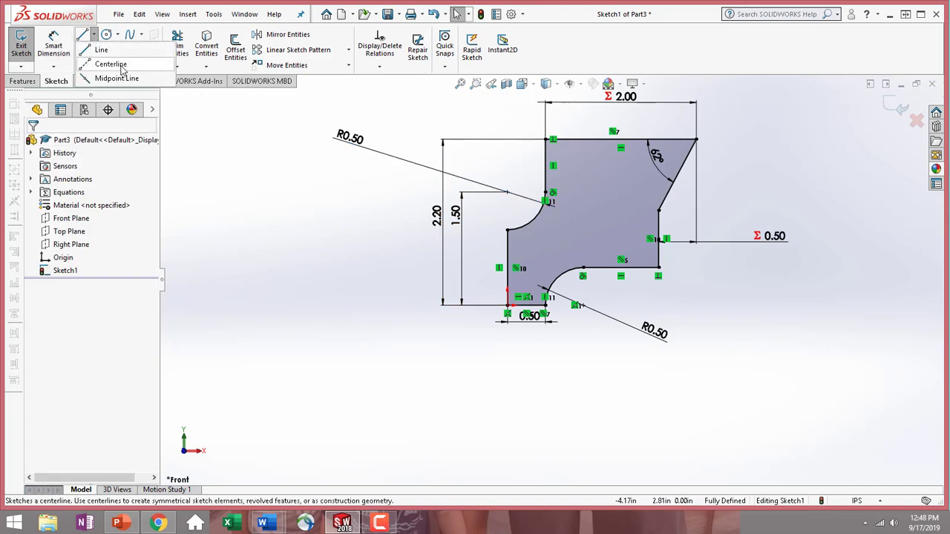
{"action": "left_click", "coordinate": [117, 64]}
{"action": "left_click", "coordinate": [507, 230]}
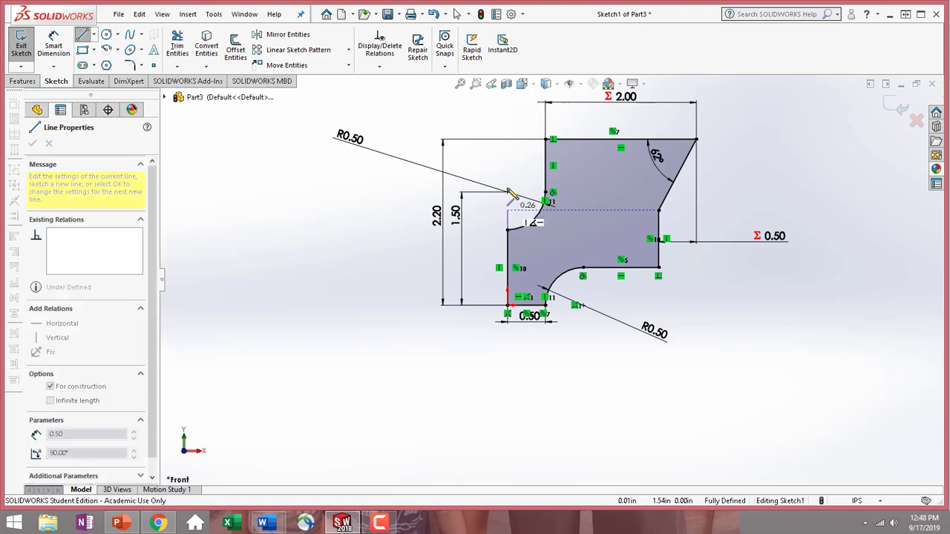
{"action": "left_click", "coordinate": [507, 193]}
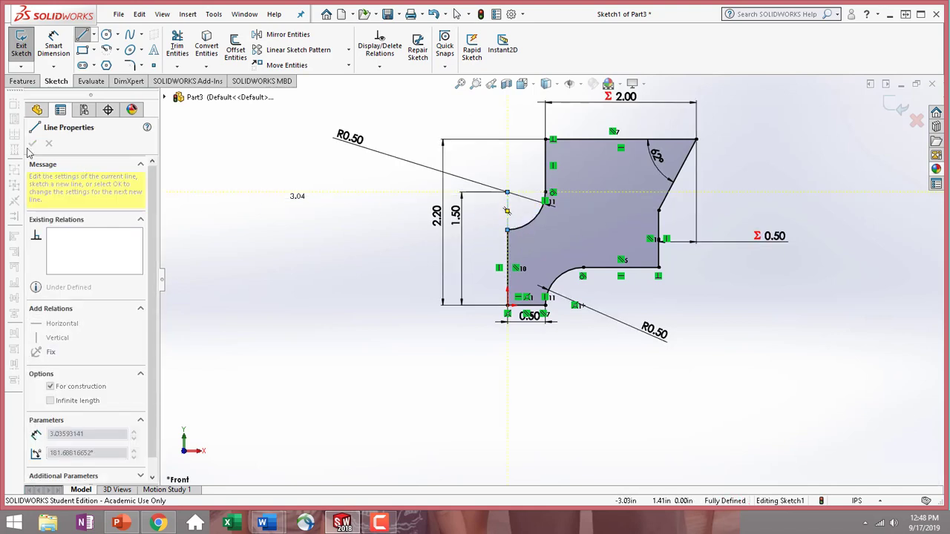
{"action": "left_click", "coordinate": [82, 40]}
{"action": "key", "text": "Escape"}
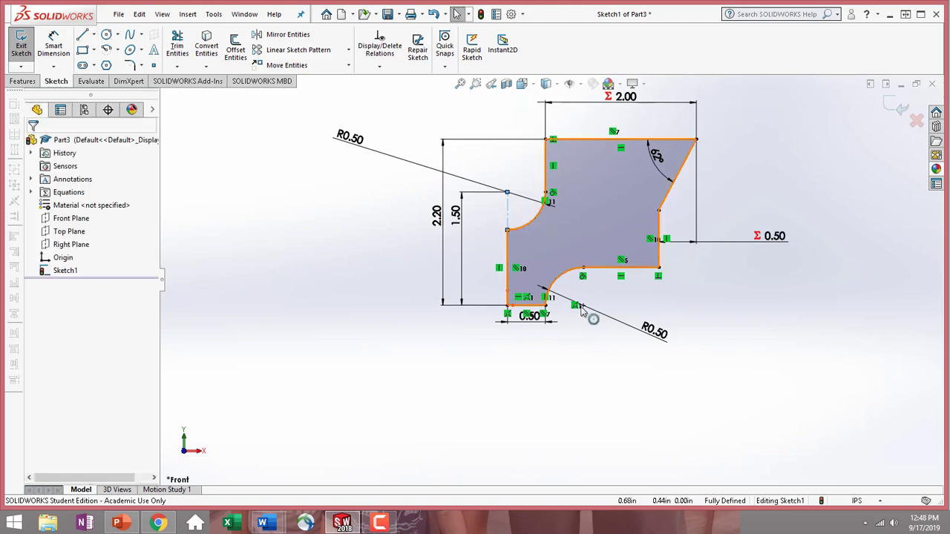
Try to make the centerline collinear with the vertical line rising from the origin.
{"action": "scroll", "coordinate": [710, 290], "scroll_direction": "down", "scroll_amount": 2}
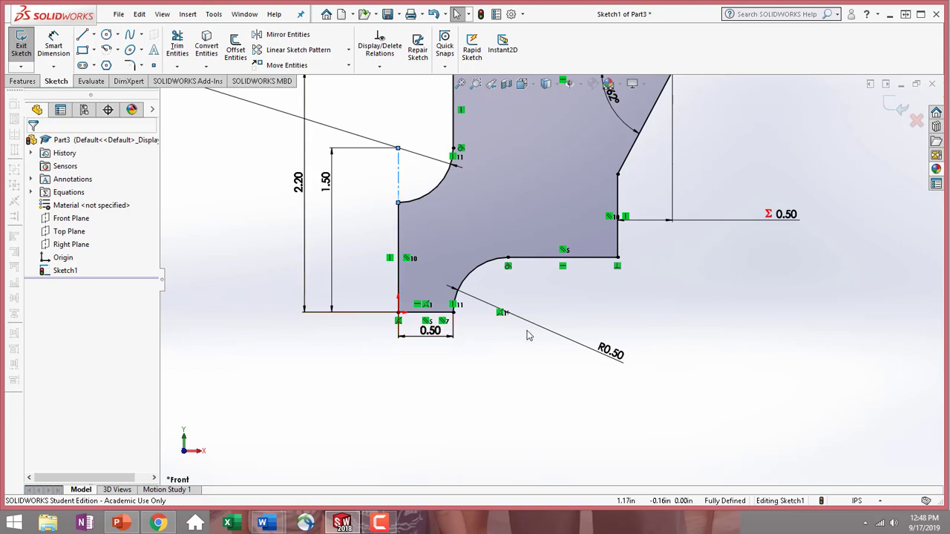
{"action": "key", "text": "z"}
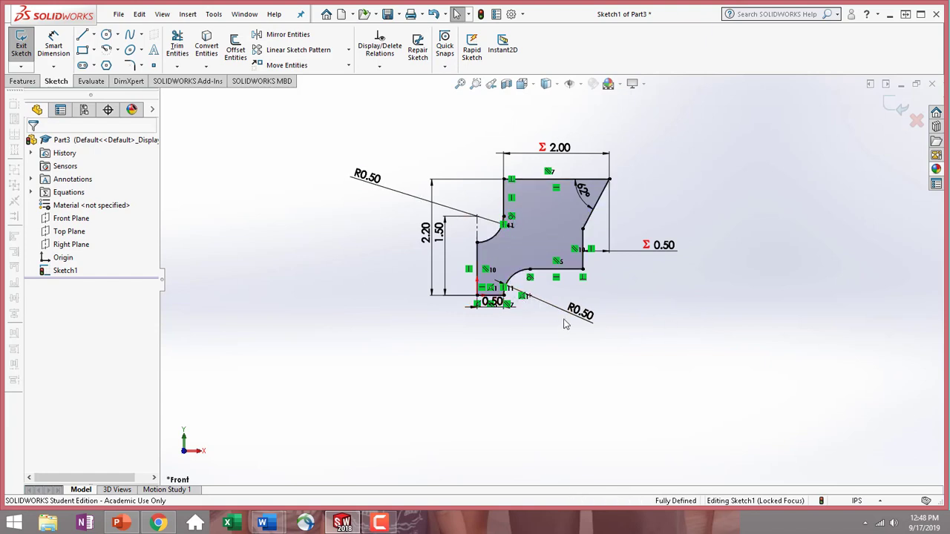
{"action": "left_click", "coordinate": [477, 234]}
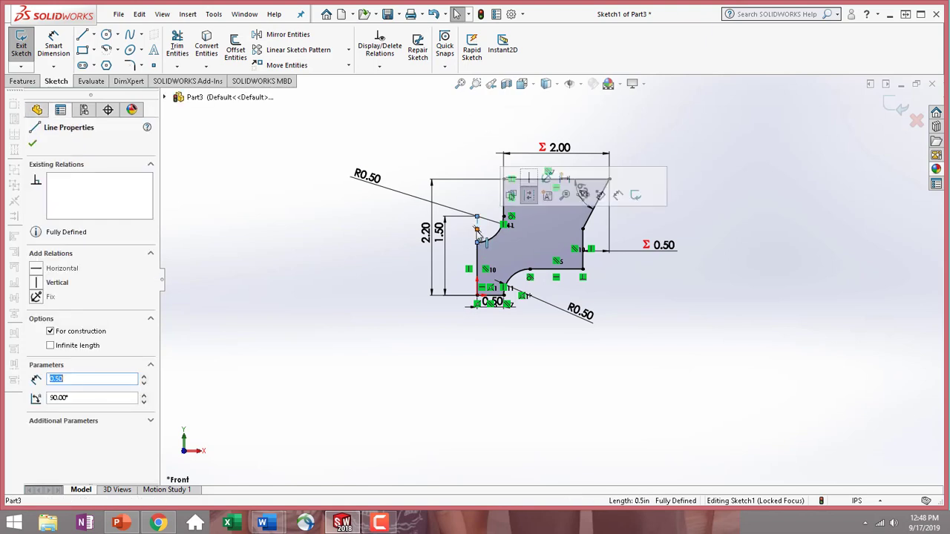
{"action": "left_click", "coordinate": [479, 269], "text": "ctrl"}
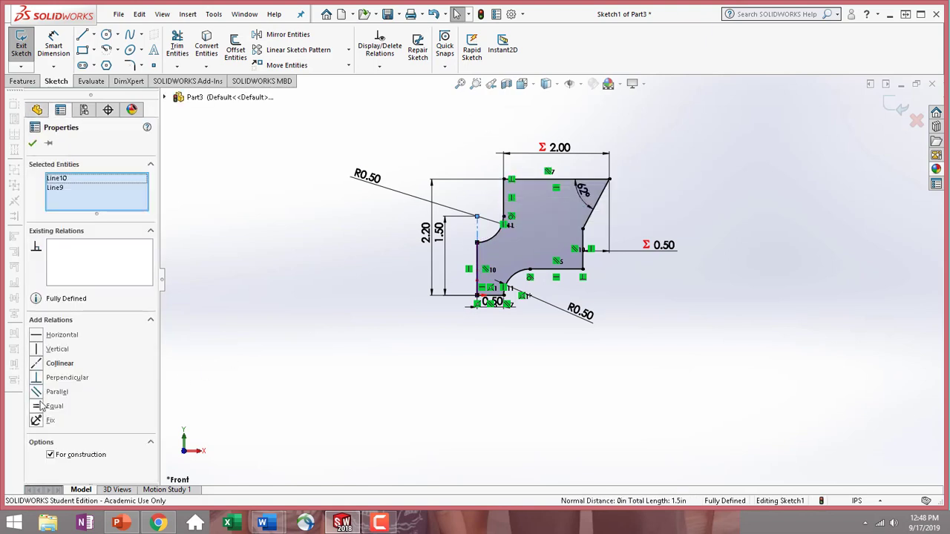
{"action": "left_click", "coordinate": [36, 365]}
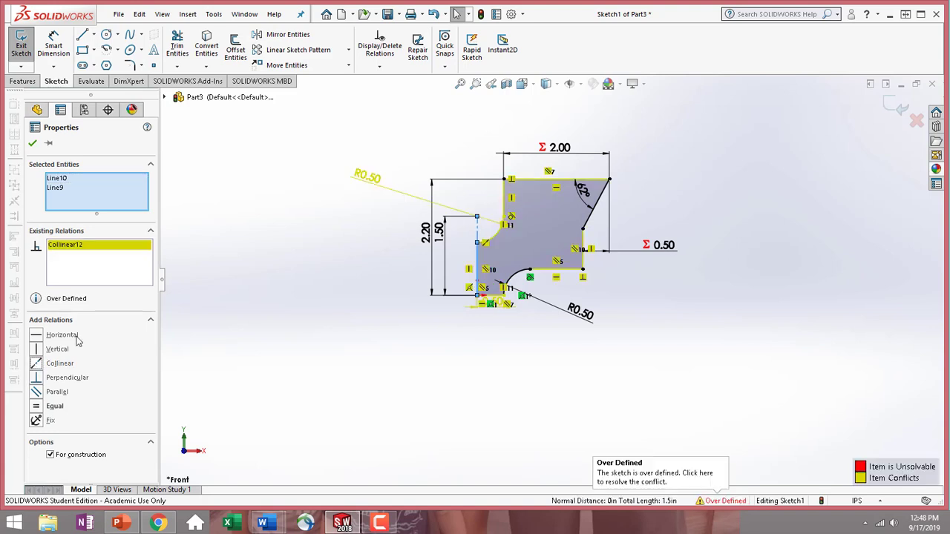
Delete the Collinear relation between the centerline and the vertical line rising from the origin.
{"action": "left_click", "coordinate": [106, 248]}
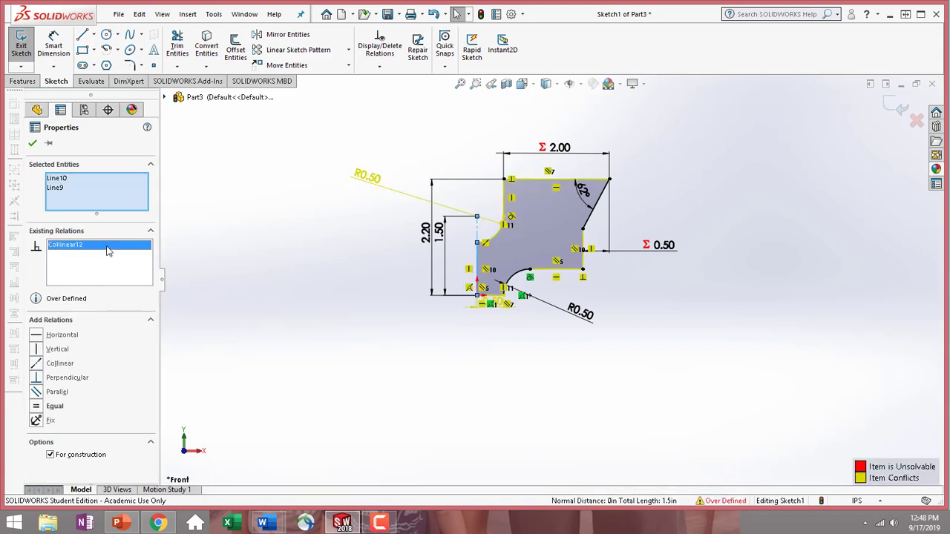
{"action": "key", "text": "Delete"}
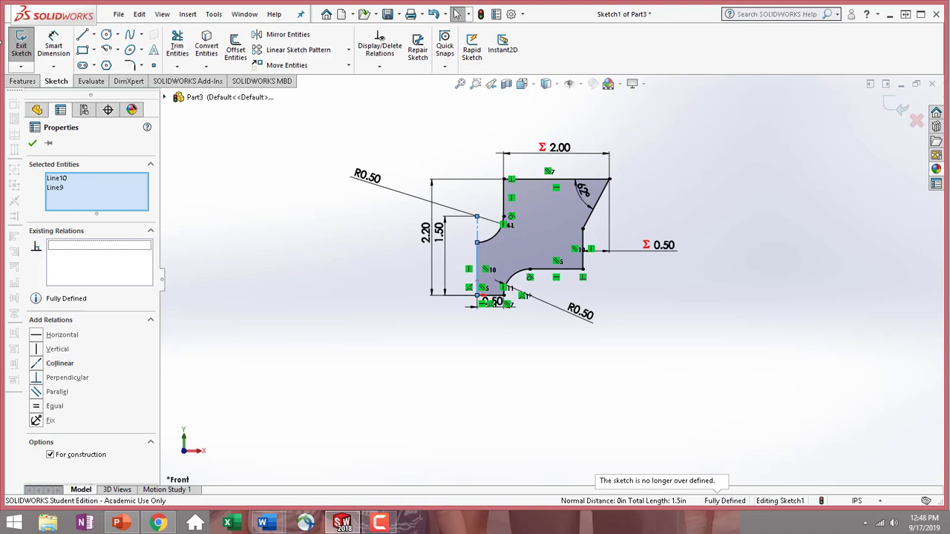
{"action": "left_click", "coordinate": [32, 142]}
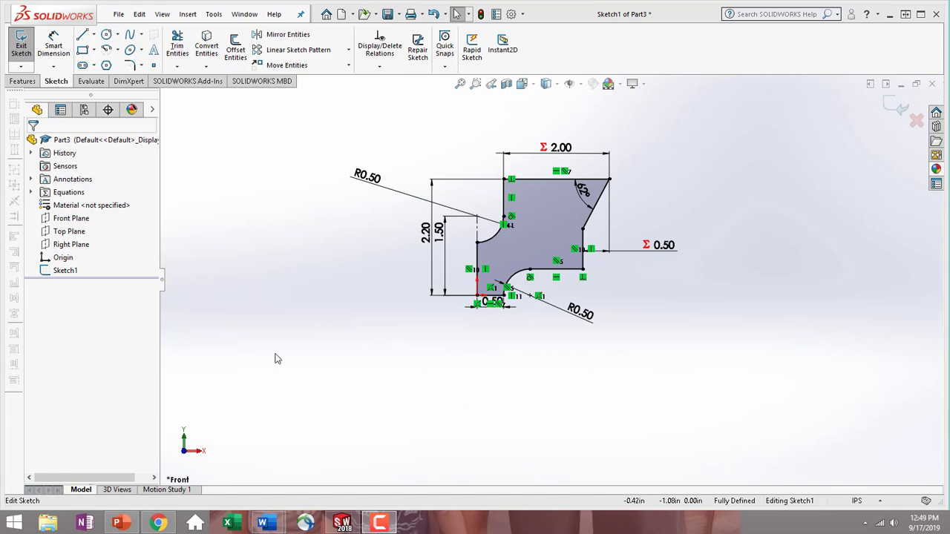
Extrude the closed profile as a Blind boss 0.10 in deep from the sketch plane.
{"action": "left_click", "coordinate": [25, 83]}
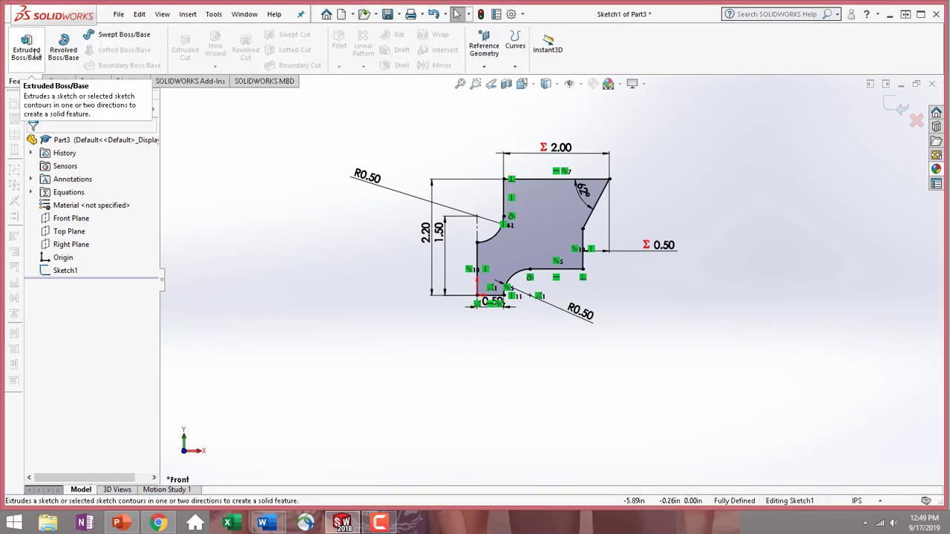
{"action": "left_click", "coordinate": [26, 49]}
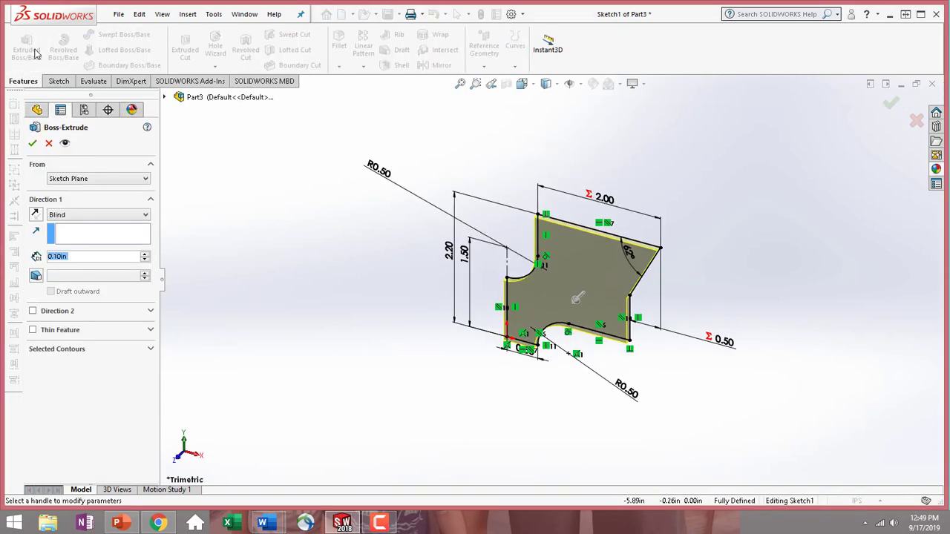
{"action": "left_click", "coordinate": [34, 143]}
Face the part's front face straight on and set the global variable X to 5 in the equations.
{"action": "middle_click_drag", "start_coordinate": [569, 376], "coordinate": [590, 230]}
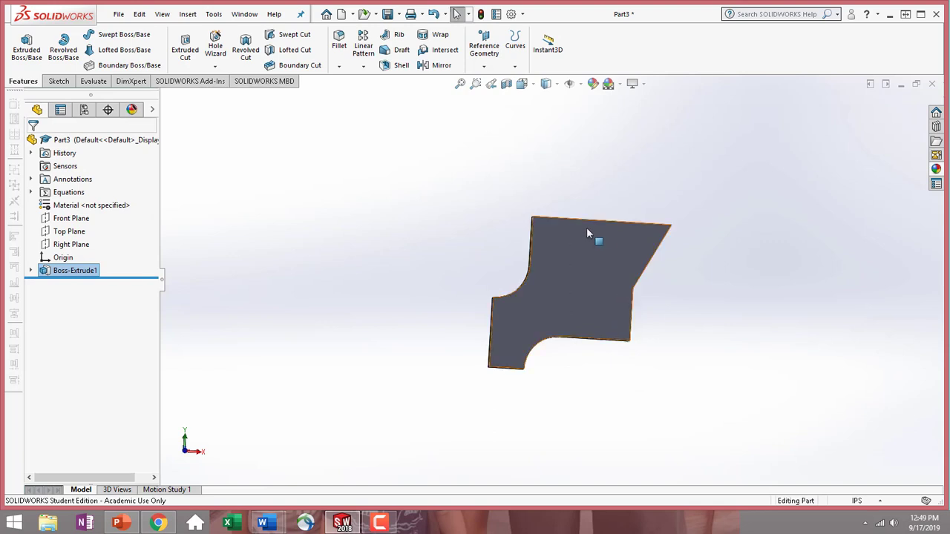
{"action": "left_click", "coordinate": [607, 285]}
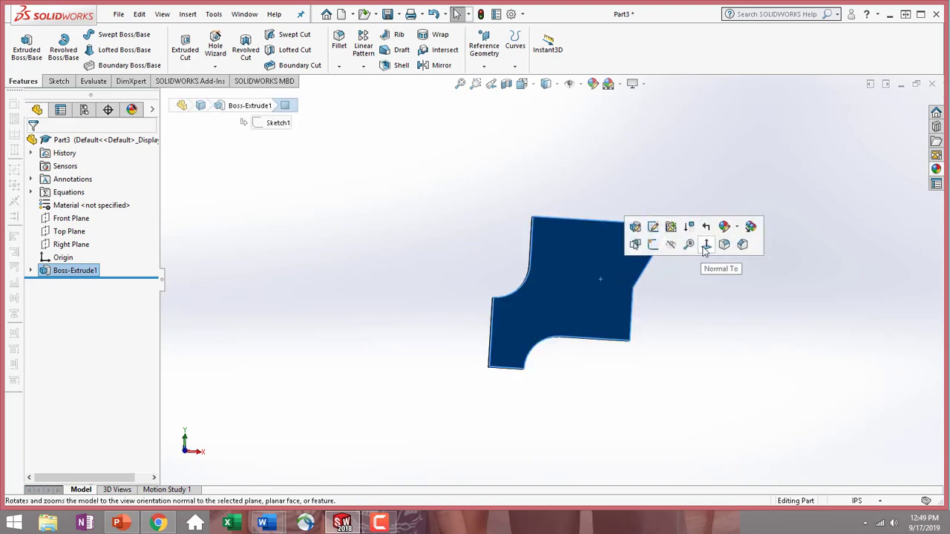
{"action": "left_click", "coordinate": [705, 247]}
{"action": "left_click", "coordinate": [763, 323]}
{"action": "scroll", "coordinate": [763, 323], "scroll_direction": "up", "scroll_amount": 5}
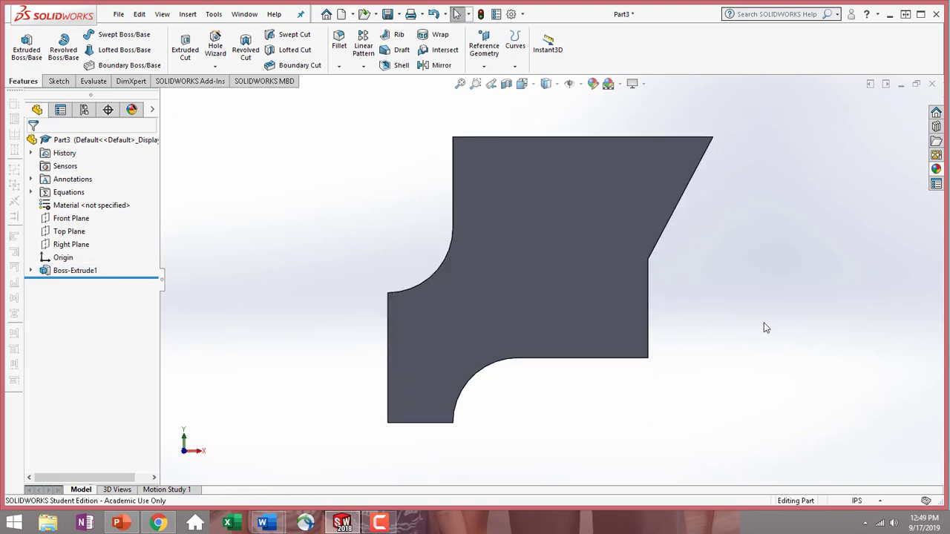
{"action": "double_click", "coordinate": [45, 195]}
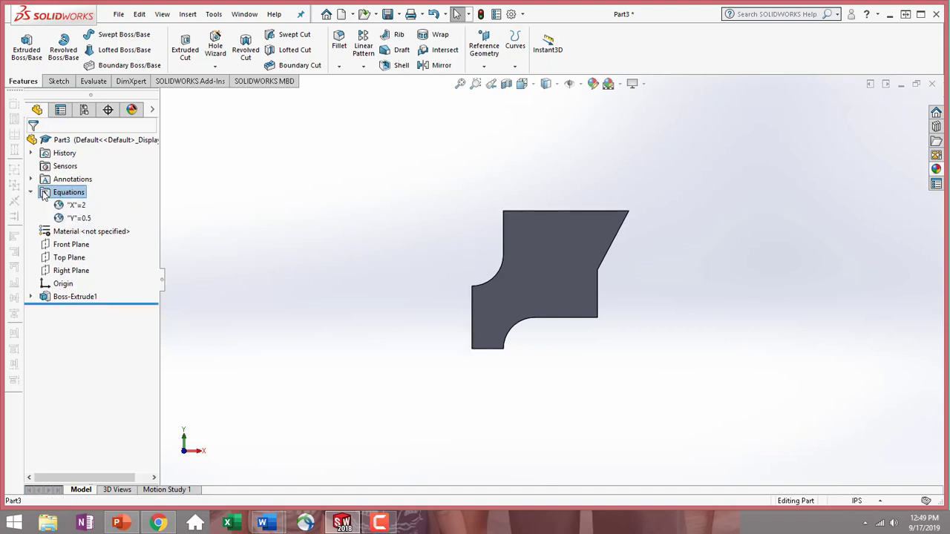
{"action": "right_click", "coordinate": [44, 195]}
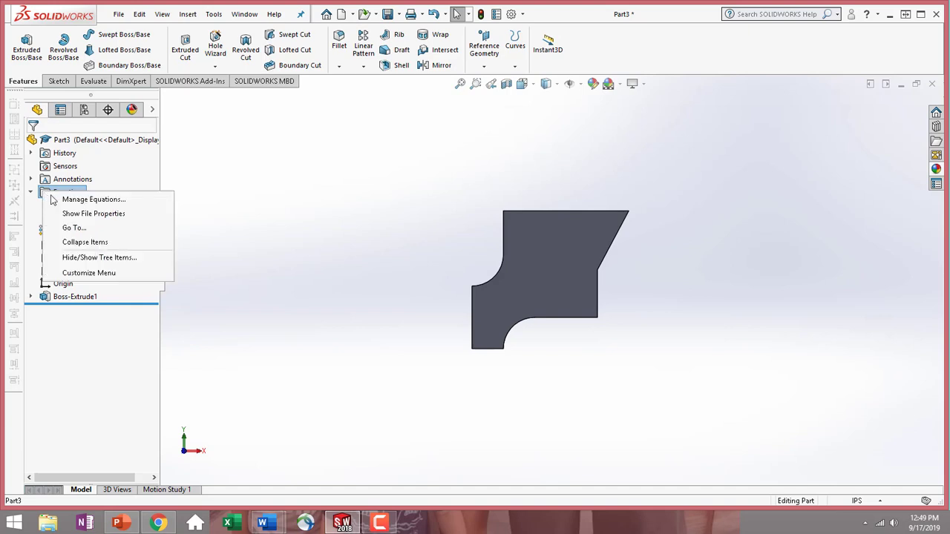
{"action": "left_click", "coordinate": [74, 200]}
{"action": "left_click", "coordinate": [169, 74]}
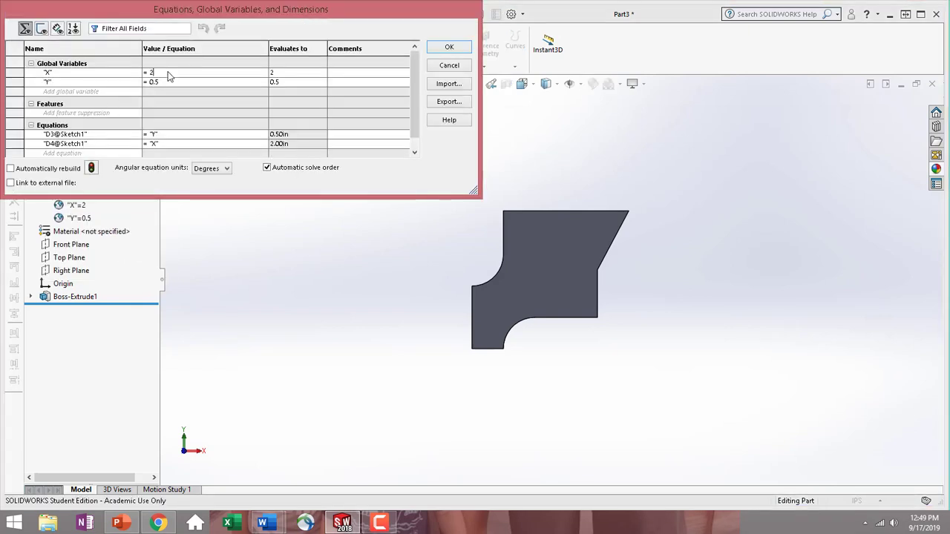
{"action": "key", "text": "BackSpace"}
{"action": "type", "text": "5"}
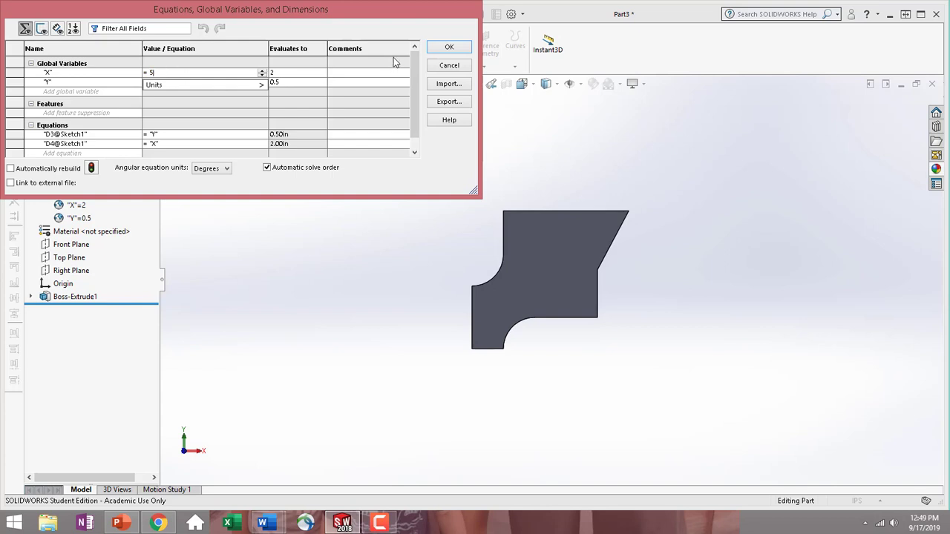
{"action": "left_click", "coordinate": [460, 50]}
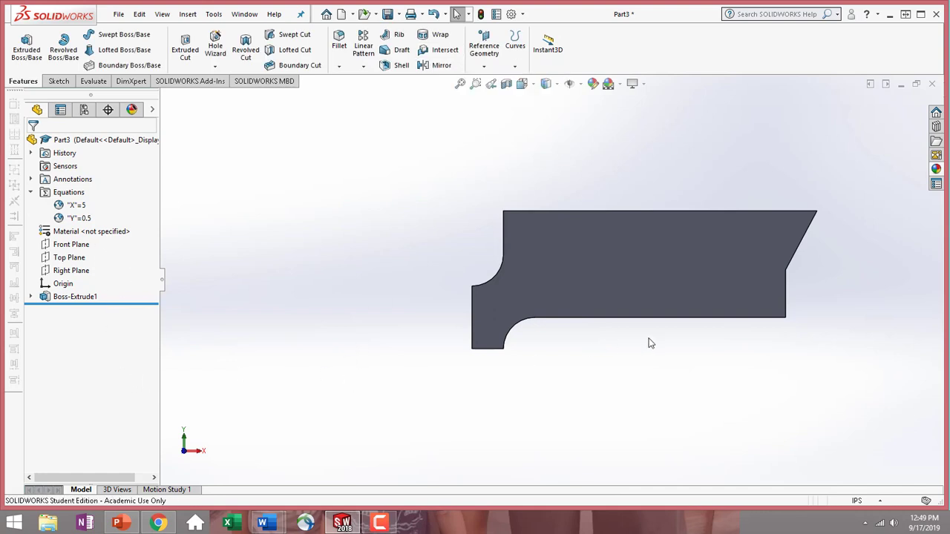
Set the global variable X back to 2 in the part's equations.
{"action": "scroll", "coordinate": [754, 337], "scroll_direction": "up", "scroll_amount": 4}
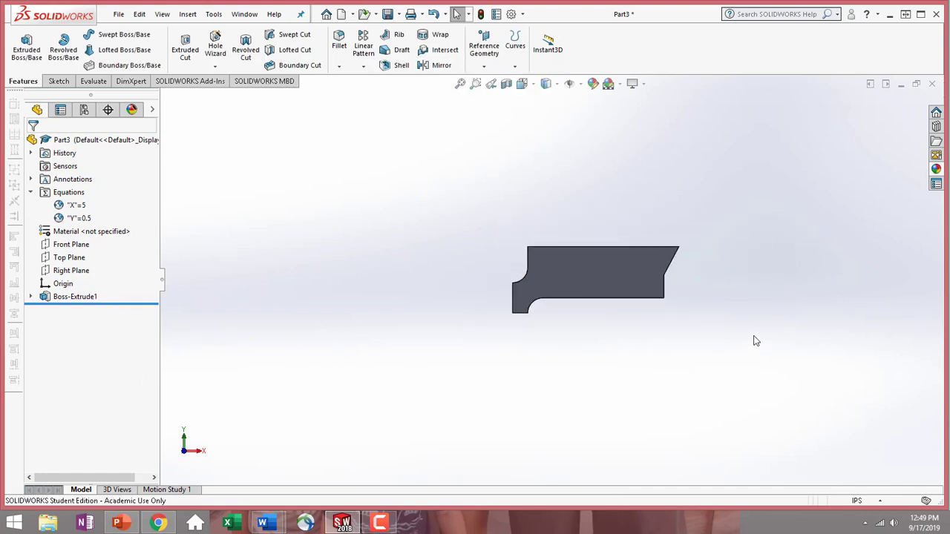
{"action": "middle_click_drag", "start_coordinate": [819, 303], "coordinate": [657, 331]}
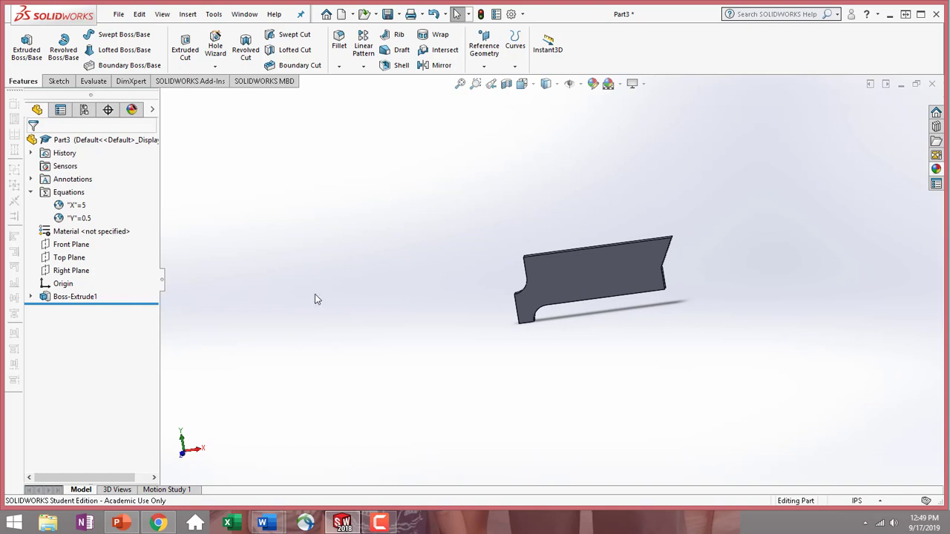
{"action": "left_click", "coordinate": [66, 193]}
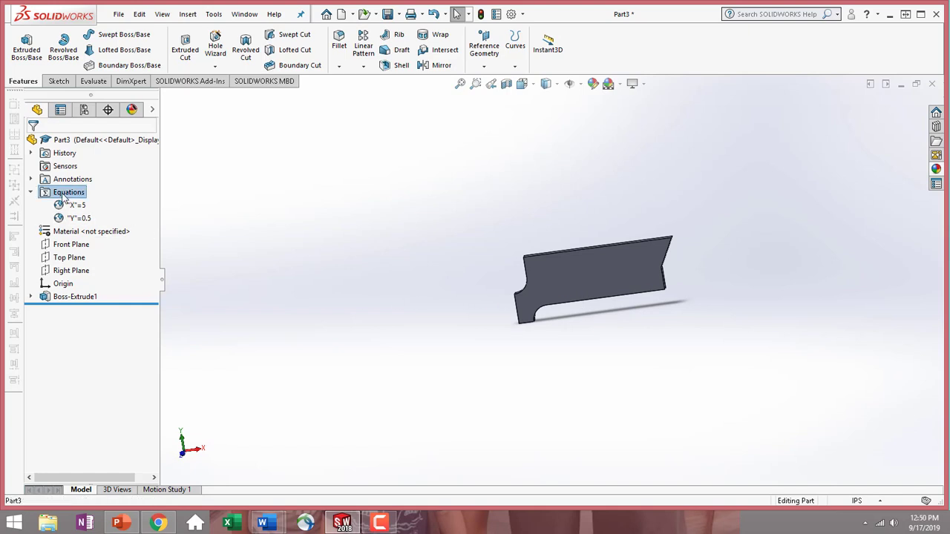
{"action": "right_click", "coordinate": [65, 196]}
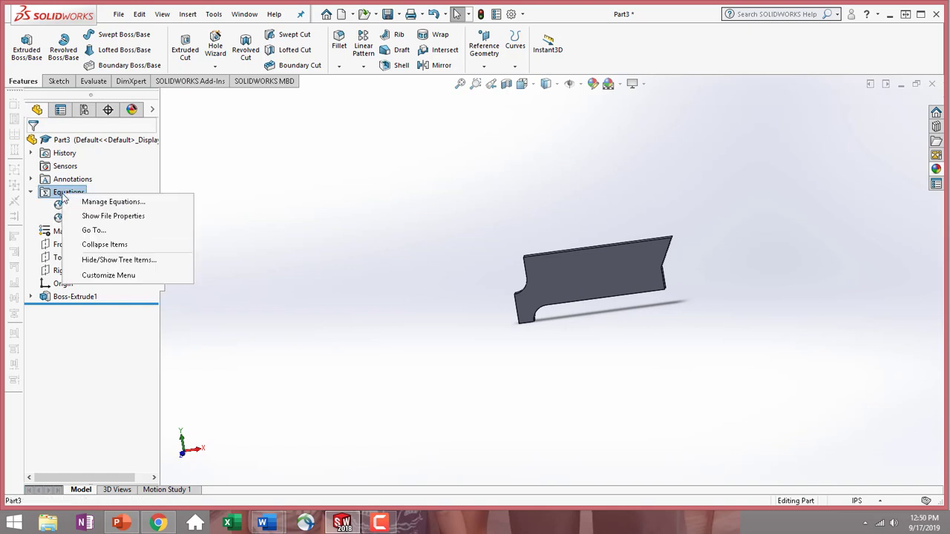
{"action": "left_click", "coordinate": [99, 202]}
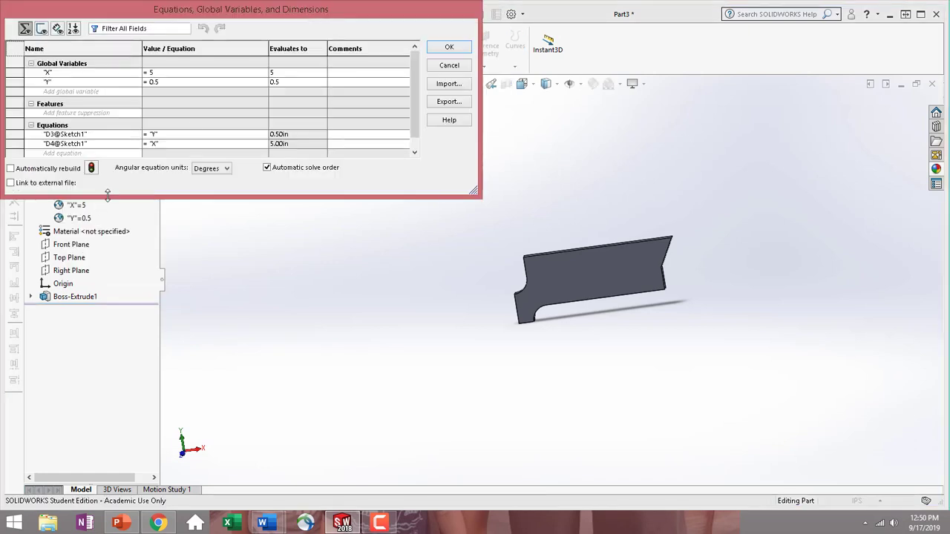
{"action": "left_click", "coordinate": [173, 72]}
{"action": "key", "text": "BackSpace"}
{"action": "type", "text": "2"}
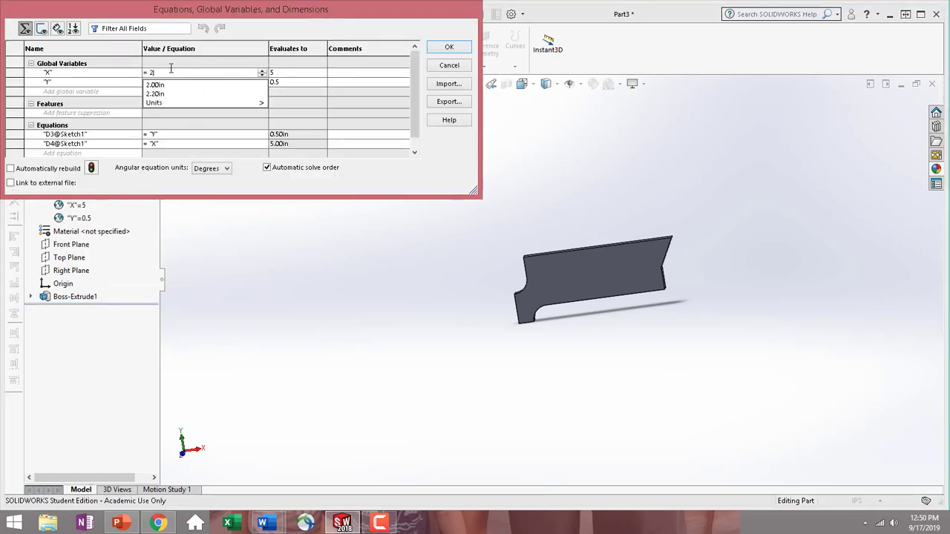
{"action": "left_click", "coordinate": [450, 47]}
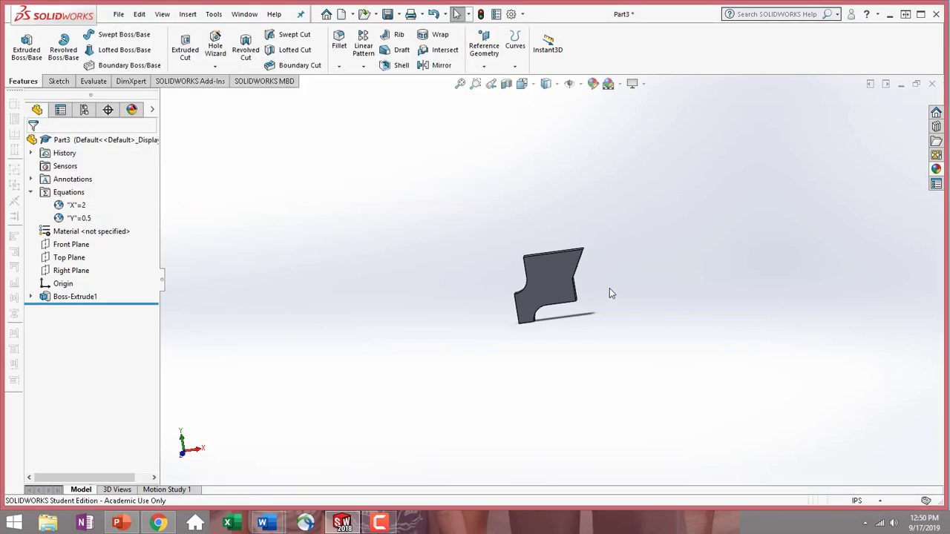
Start saving the part under a new name on the Desktop, reusing the "SolidWorks Sketching Practice #2 Rocker Arm Gasket" file name with #3.
{"action": "middle_click_drag", "start_coordinate": [611, 292], "coordinate": [654, 238]}
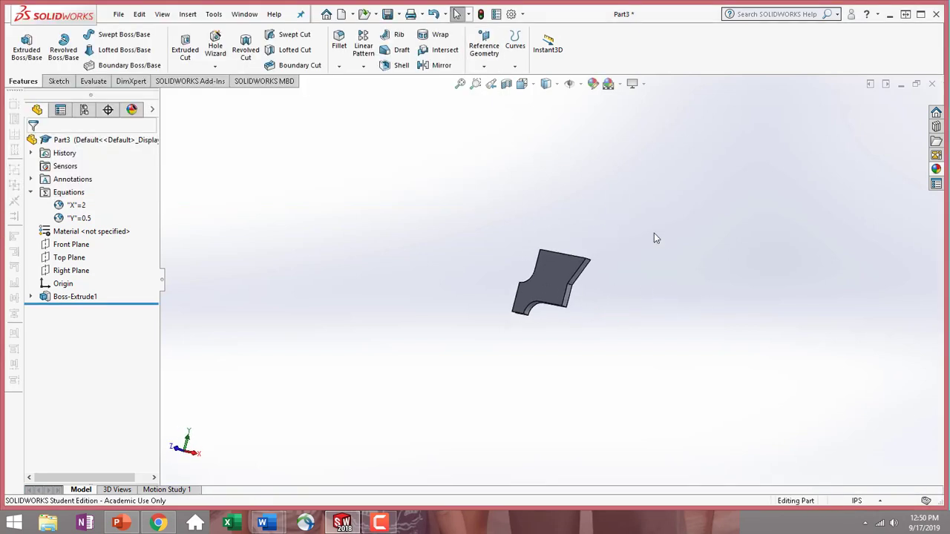
{"action": "left_click", "coordinate": [118, 14]}
{"action": "left_click", "coordinate": [141, 158]}
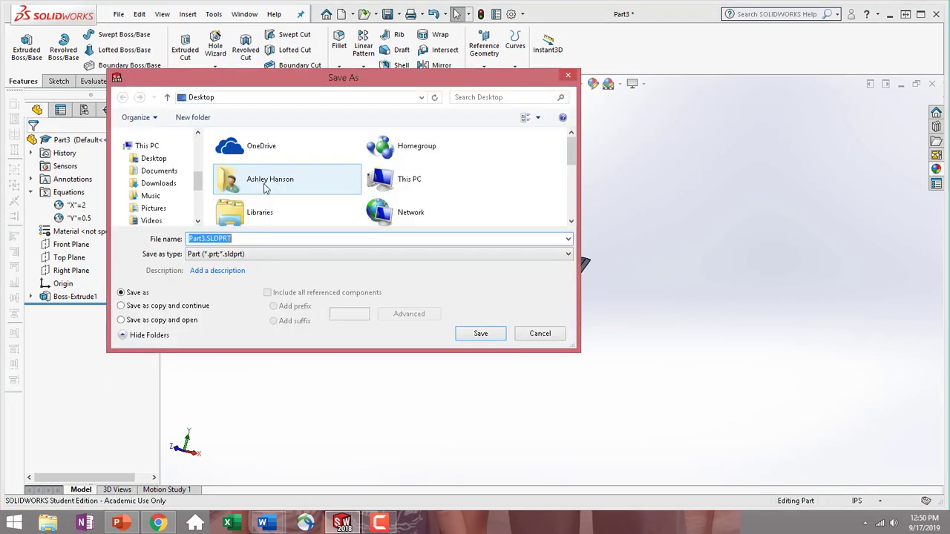
{"action": "scroll", "coordinate": [575, 160], "scroll_direction": "down", "scroll_amount": 5}
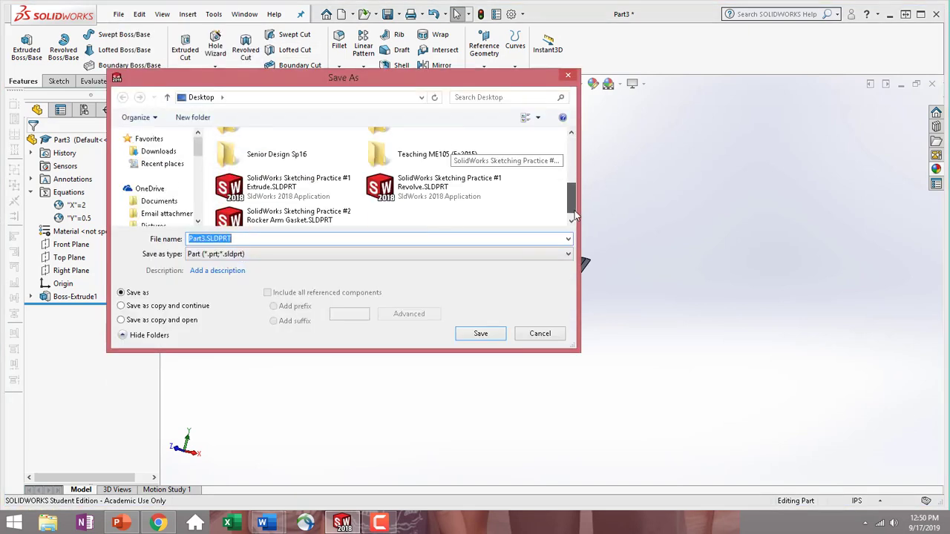
{"action": "left_click", "coordinate": [297, 209]}
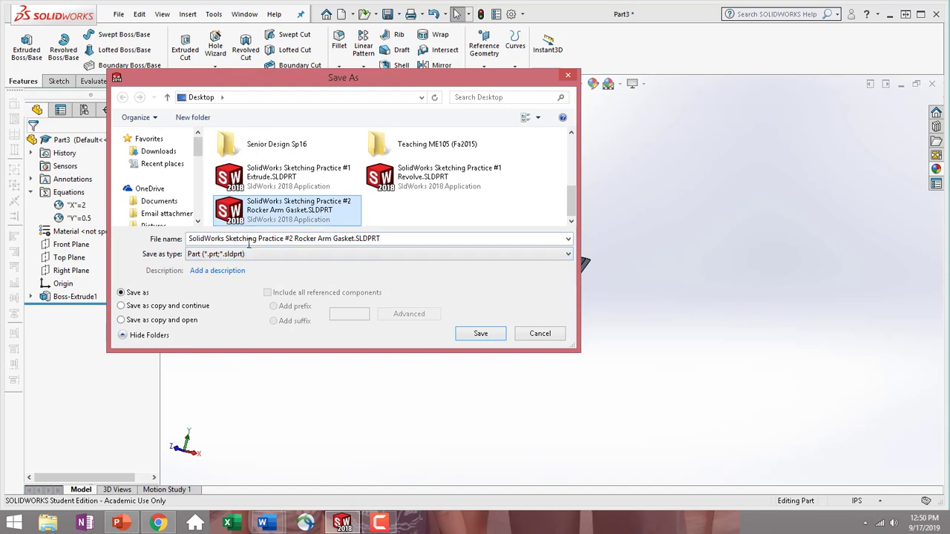
{"action": "left_click", "coordinate": [290, 238]}
{"action": "left_click", "coordinate": [292, 238]}
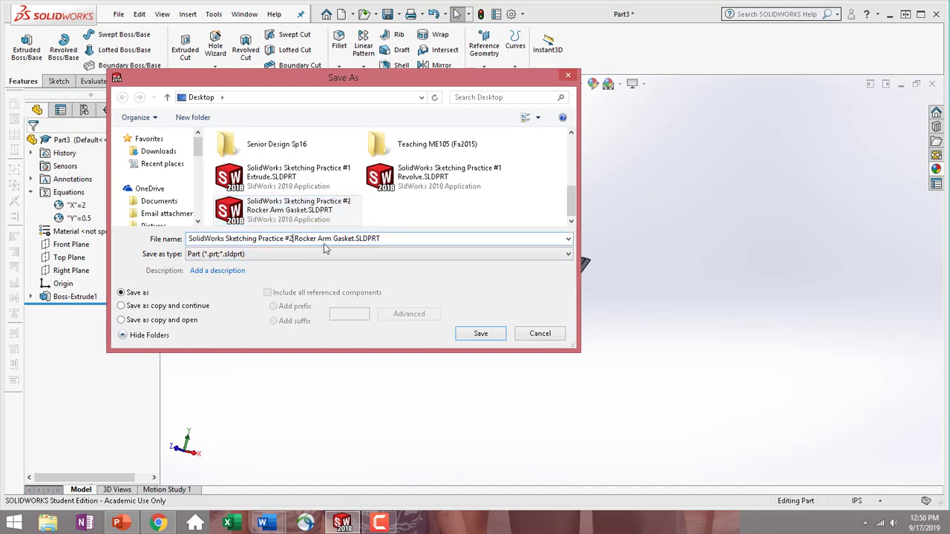
{"action": "key", "text": "BackSpace"}
{"action": "type", "text": "3"}
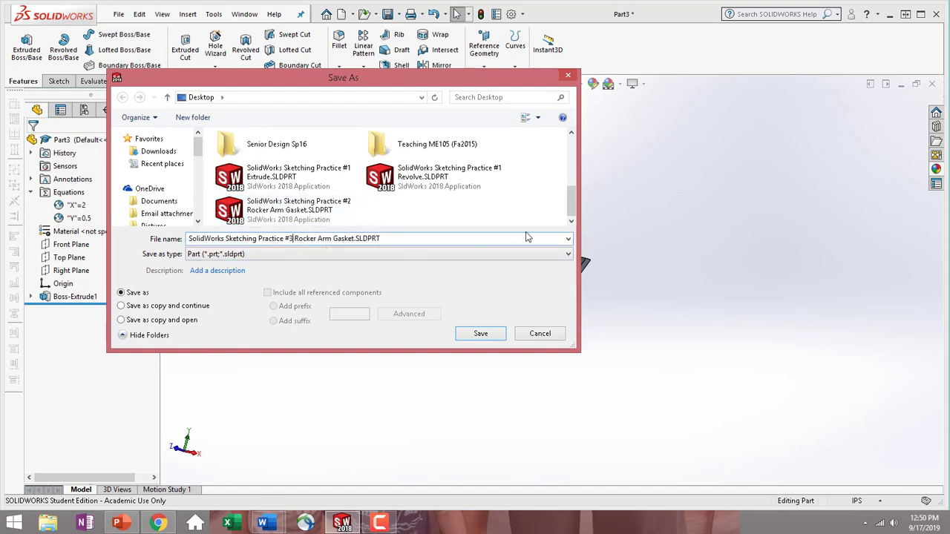
Replace "Rocker Arm Gasket" with "Stamping" in the file name and save the part as SolidWorks Sketching Practice #3 Stamping.SLDPRT.
{"action": "key", "text": "alt+Tab"}
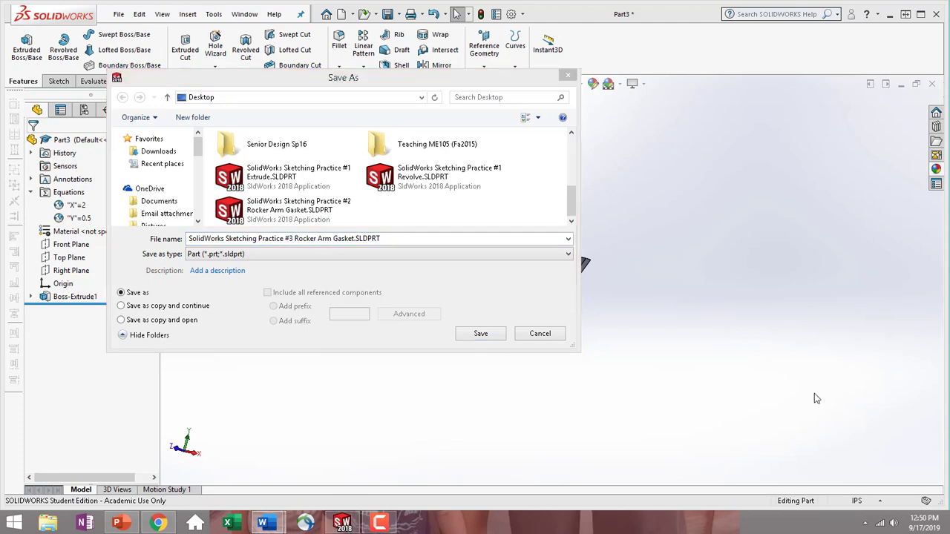
{"action": "left_click", "coordinate": [354, 238]}
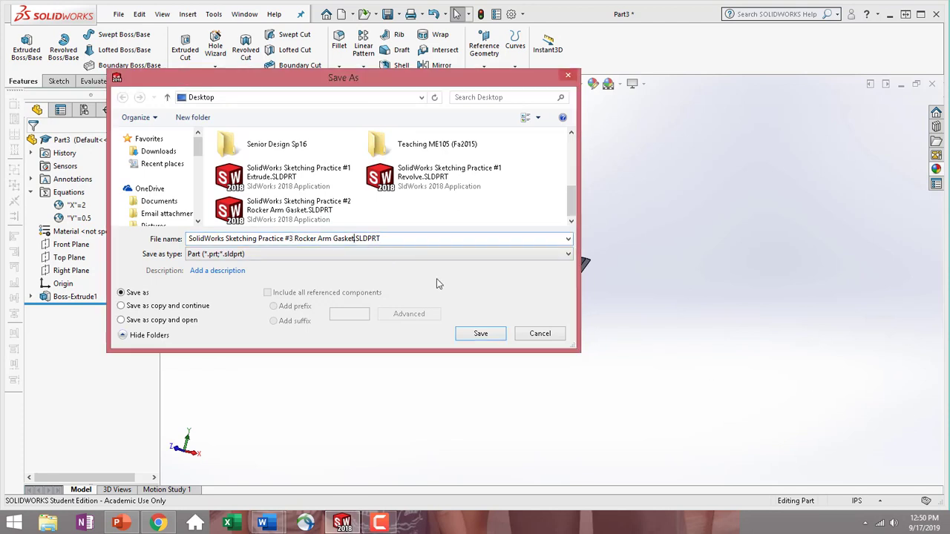
{"action": "key", "text": "BackSpace"}
{"action": "key", "text": "BackSpace"}
{"action": "key", "text": "BackSpace"}
{"action": "key", "text": "BackSpace"}
{"action": "key", "text": "BackSpace"}
{"action": "key", "text": "BackSpace"}
{"action": "key", "text": "BackSpace"}
{"action": "key", "text": "BackSpace"}
{"action": "key", "text": "BackSpace"}
{"action": "key", "text": "BackSpace"}
{"action": "key", "text": "BackSpace"}
{"action": "key", "text": "BackSpace"}
{"action": "key", "text": "BackSpace"}
{"action": "key", "text": "BackSpace"}
{"action": "key", "text": "BackSpace"}
{"action": "key", "text": "BackSpace"}
{"action": "key", "text": "BackSpace"}
{"action": "type", "text": "St"}
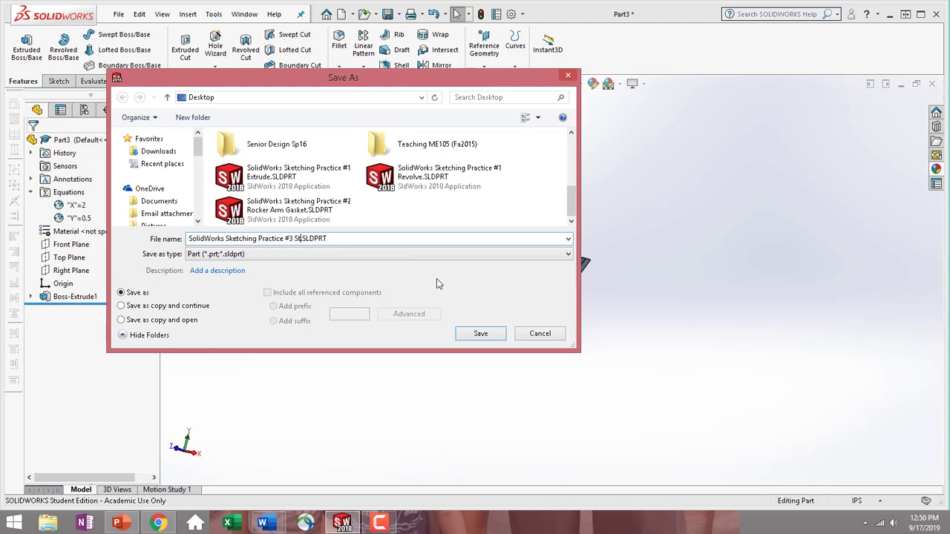
{"action": "type", "text": "amping"}
{"action": "left_click", "coordinate": [482, 333]}
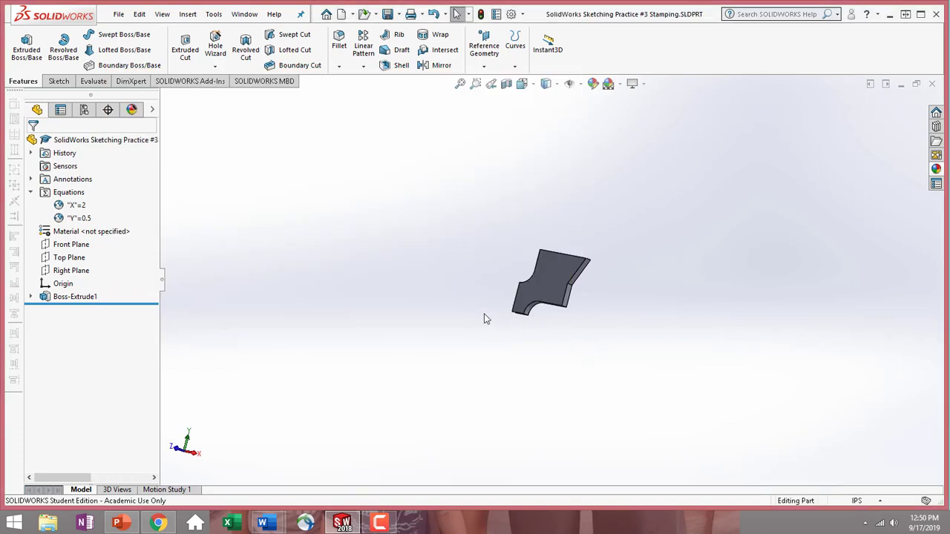
{"action": "middle_click_drag", "start_coordinate": [484, 318], "coordinate": [532, 370]}
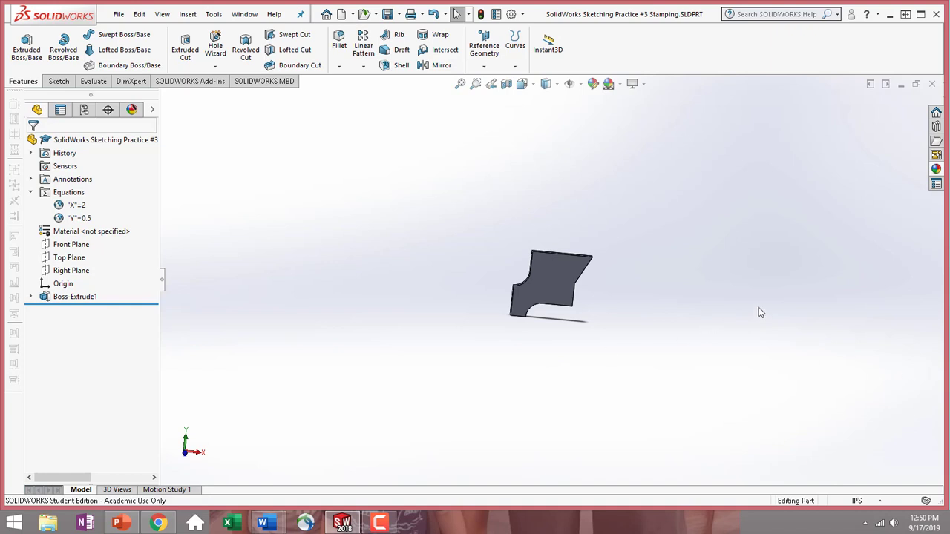
{"action": "mouse_move", "coordinate": [746, 294]}
{"action": "middle_mouse_down"}
{"action": "mouse_move", "coordinate": [633, 314]}
{"action": "mouse_move", "coordinate": [694, 242]}
{"action": "mouse_move", "coordinate": [737, 285]}
{"action": "middle_mouse_up"}
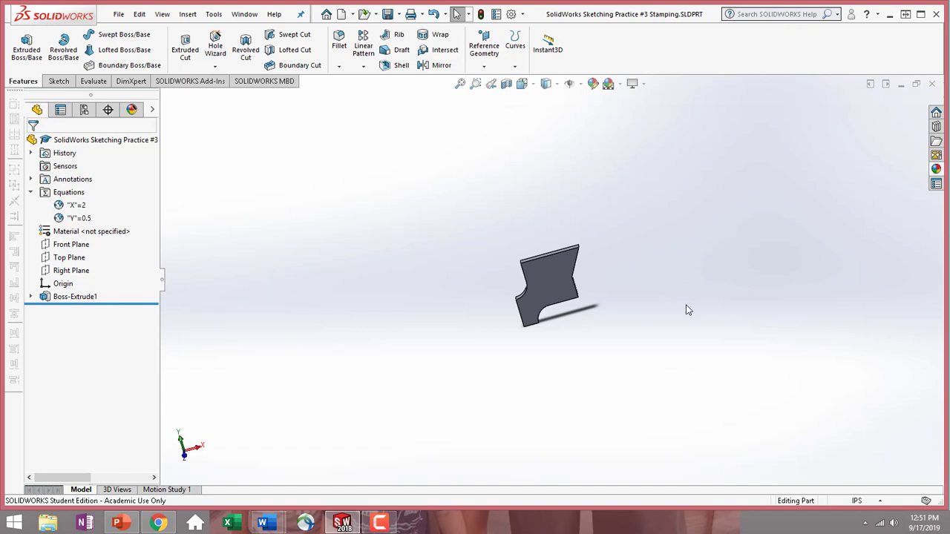
{"action": "middle_click_drag", "start_coordinate": [685, 310], "coordinate": [437, 323]}
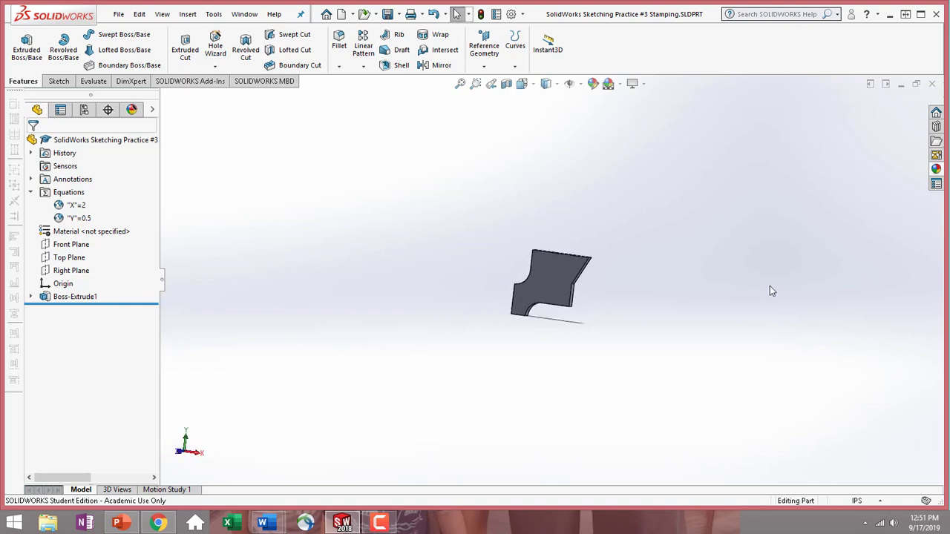